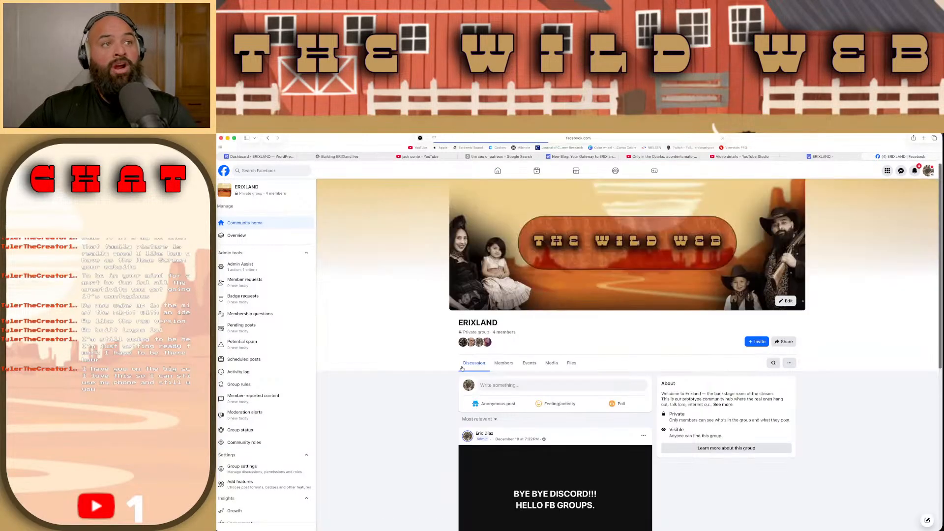
# Step: Look through the posts in the ERIXLAND Facebook group's discussion feed
pyautogui.scroll(-2, 461, 368)
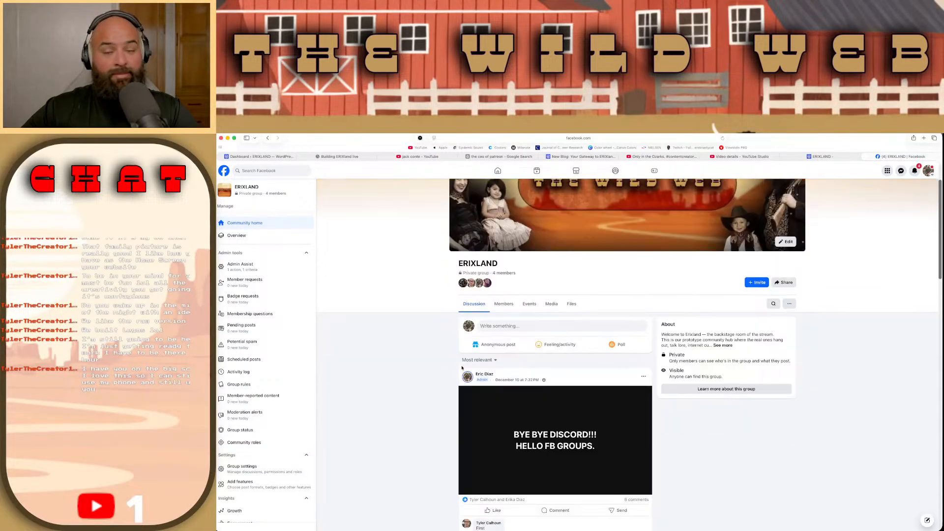
pyautogui.scroll(-1, 462, 367)
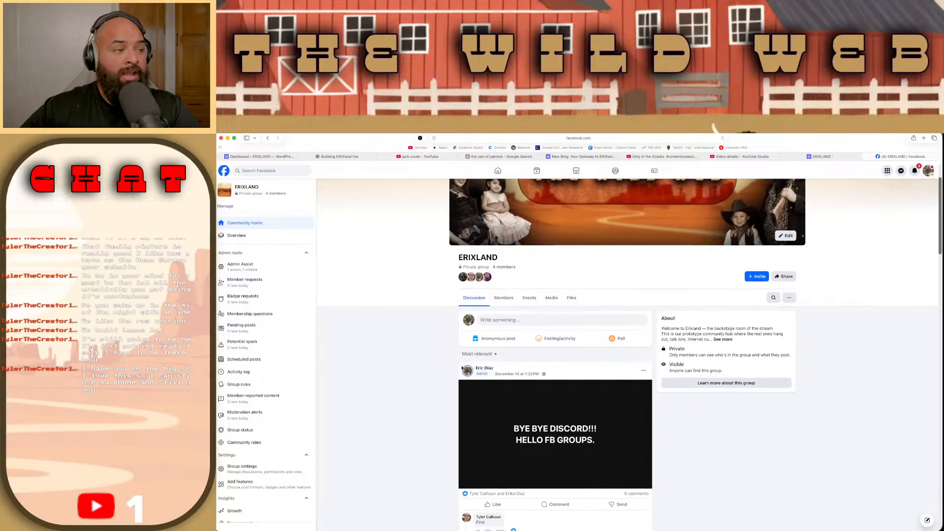
pyautogui.scroll(-2, 462, 367)
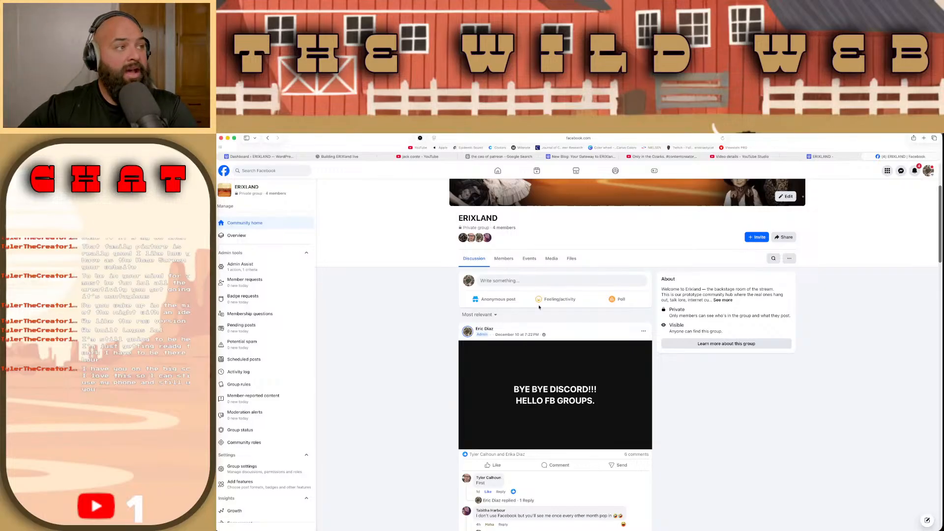
pyautogui.scroll(-5, 544, 285)
pyautogui.scroll(-9, 545, 285)
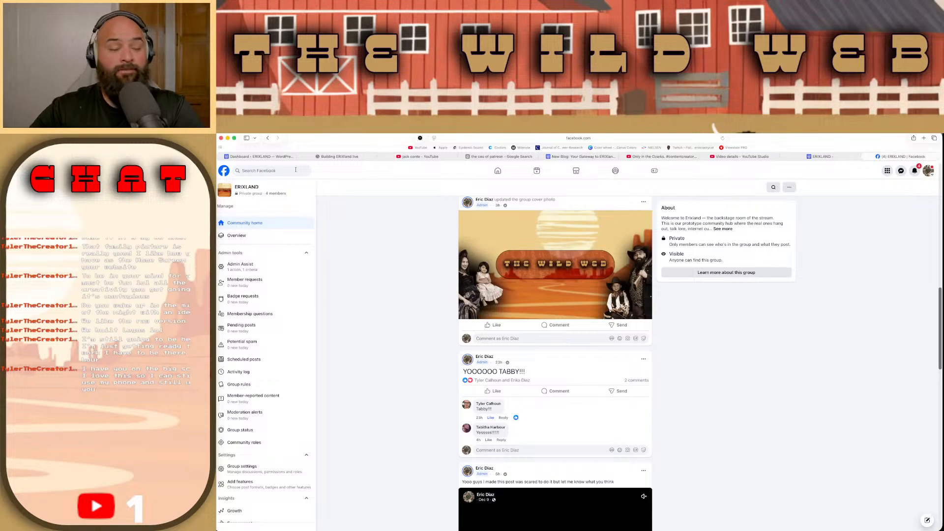
# Step: Switch to the "Hello World!" blog post on the ERIXLAND site and review it down to its reply section
pyautogui.click(569, 156)
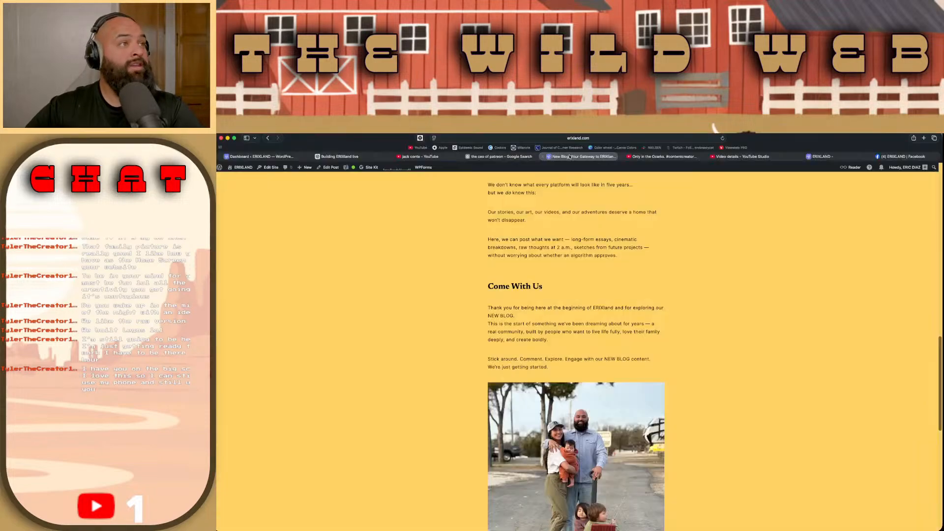
pyautogui.scroll(-2, 591, 231)
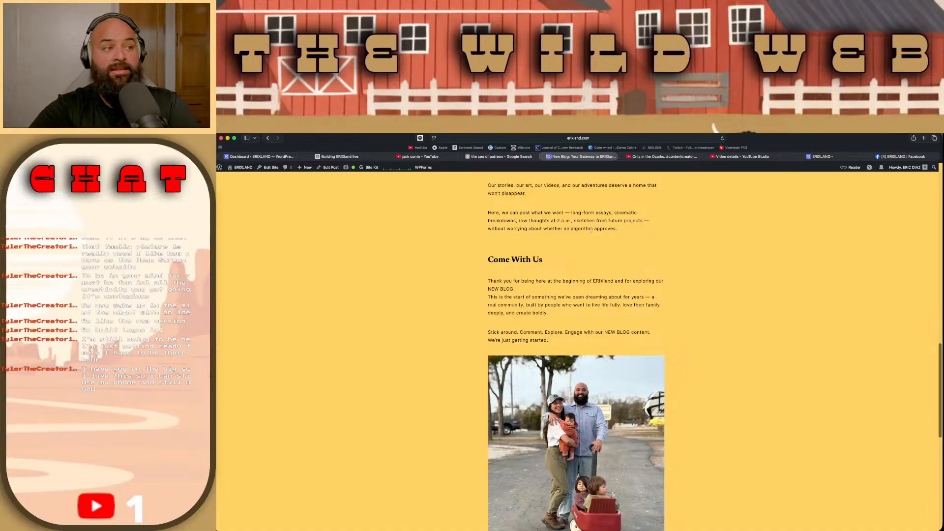
pyautogui.scroll(-1, 595, 268)
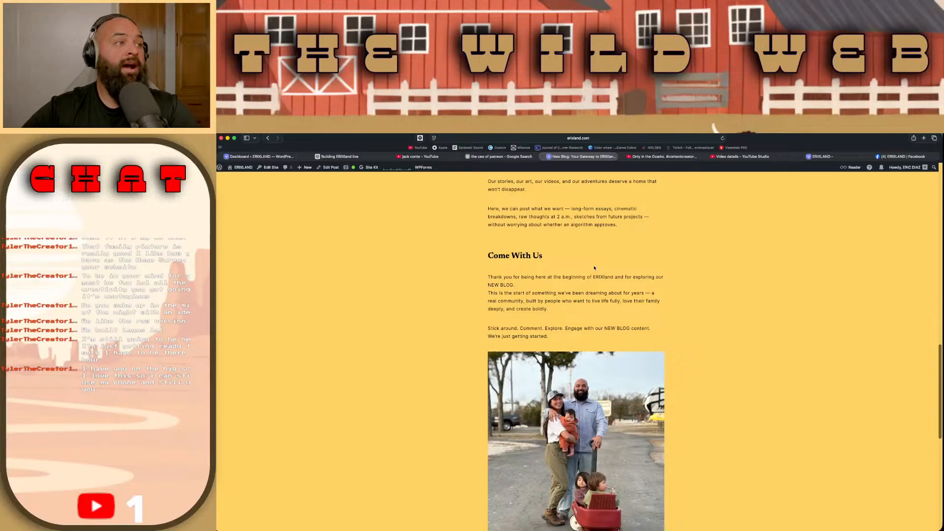
pyautogui.scroll(-2, 595, 268)
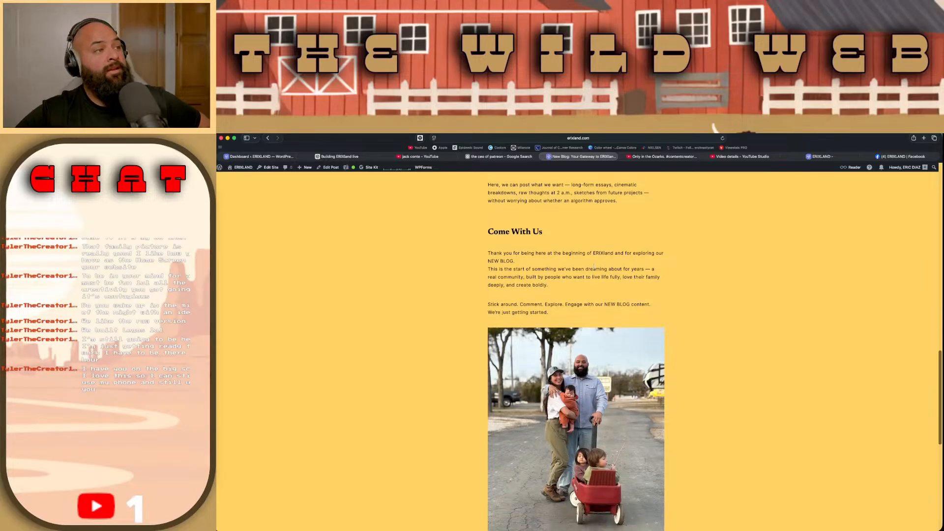
pyautogui.scroll(-10, 594, 268)
pyautogui.scroll(-6, 594, 268)
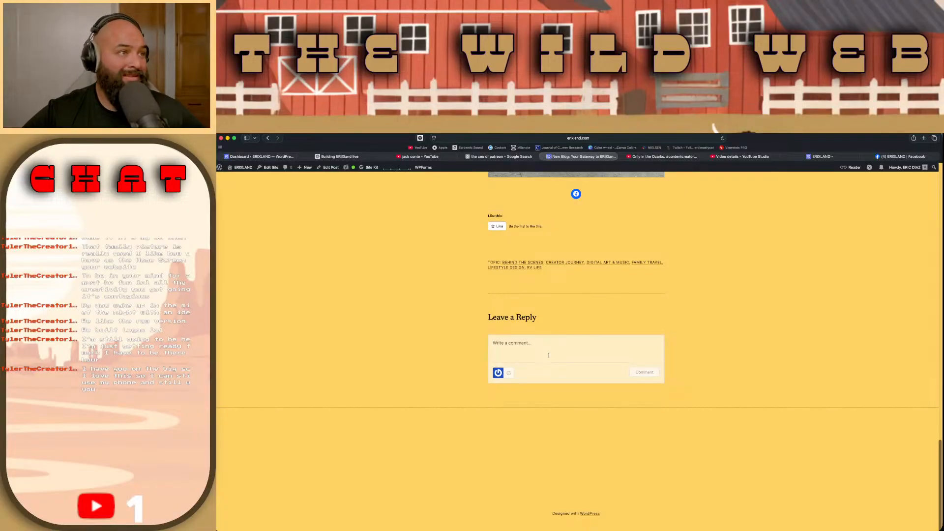
pyautogui.scroll(1, 548, 355)
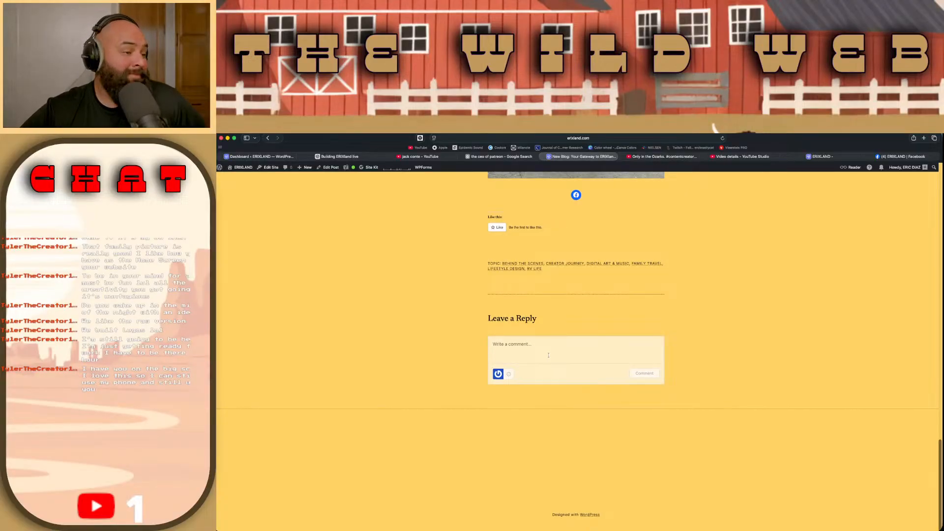
pyautogui.scroll(2, 548, 355)
pyautogui.scroll(20, 549, 357)
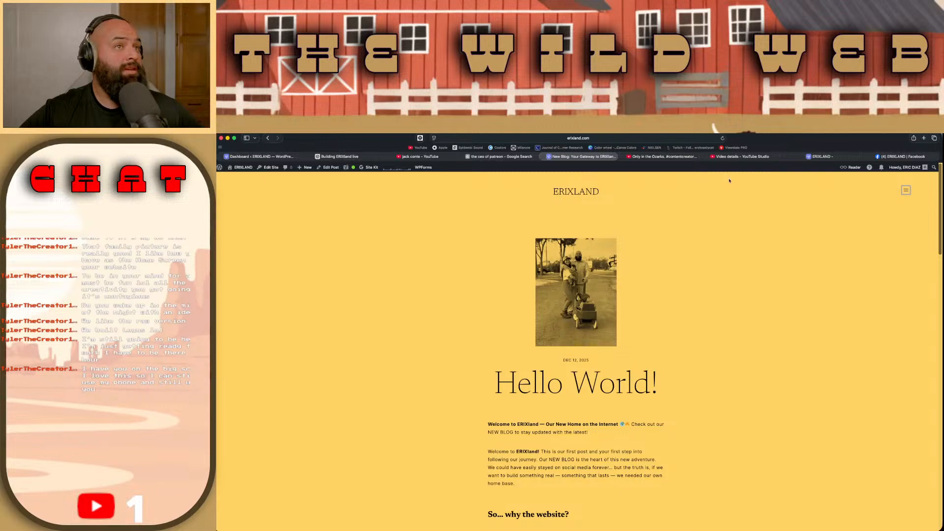
# Step: Switch to the ERIXLAND site's homepage and display its navigation menu
pyautogui.click(829, 157)
pyautogui.scroll(10, 826, 267)
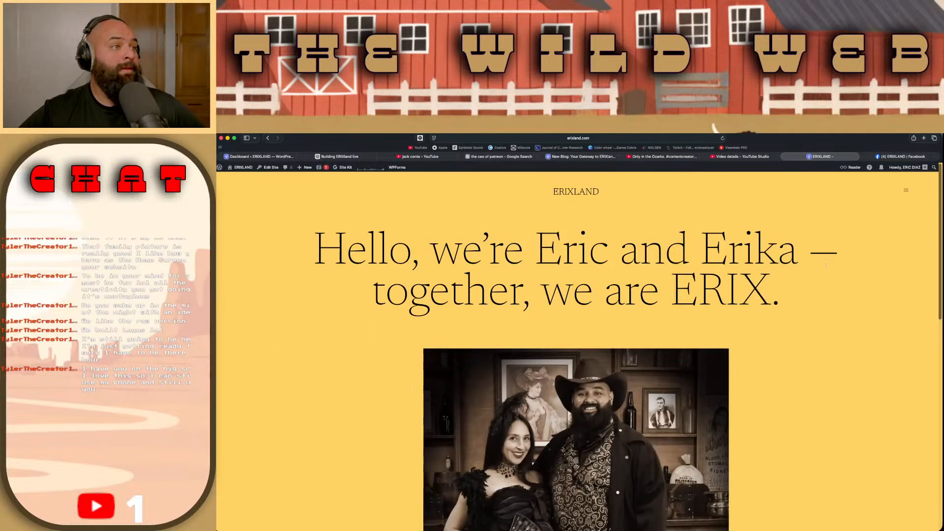
pyautogui.click(907, 190)
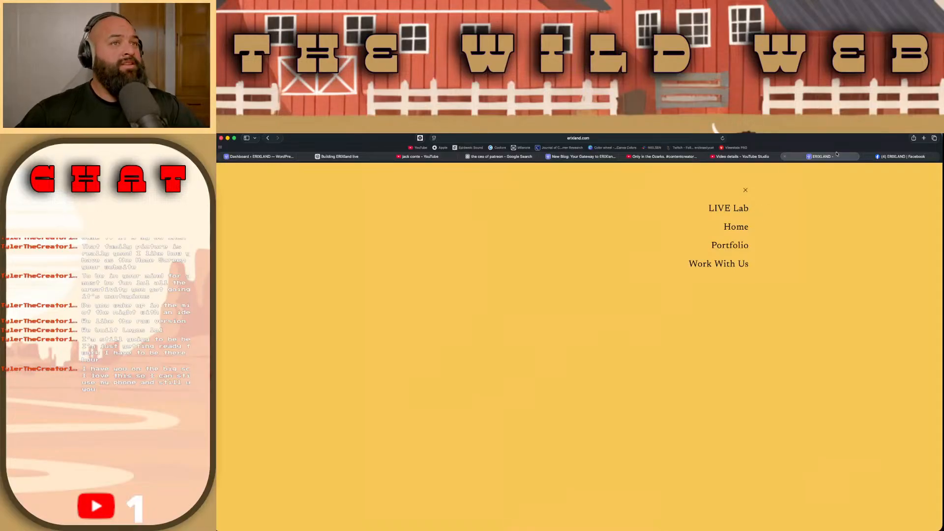
# Step: Return to the ERIXLAND Facebook group and view its upcoming events
pyautogui.click(901, 156)
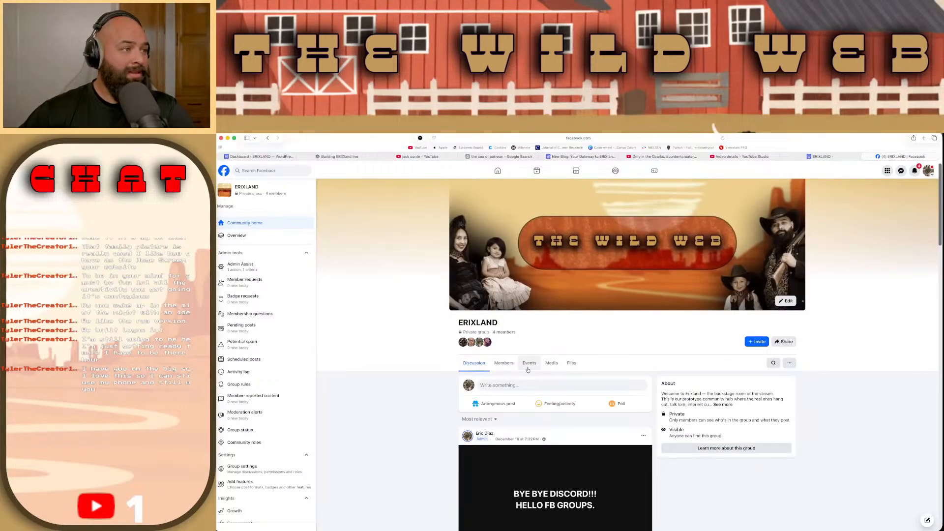
pyautogui.click(529, 361)
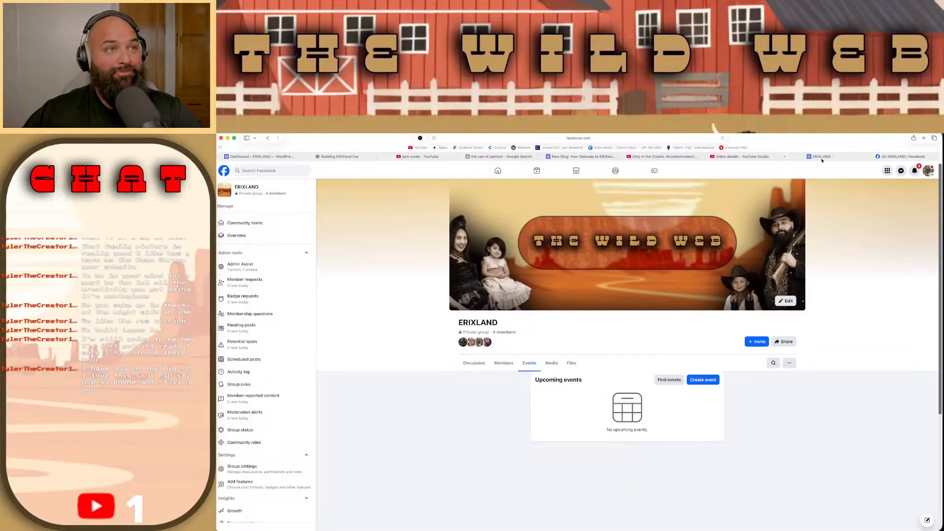
# Step: Go back to the ERIXLAND homepage, close its navigation menu and review the page down to the footer
pyautogui.click(795, 157)
pyautogui.click(744, 191)
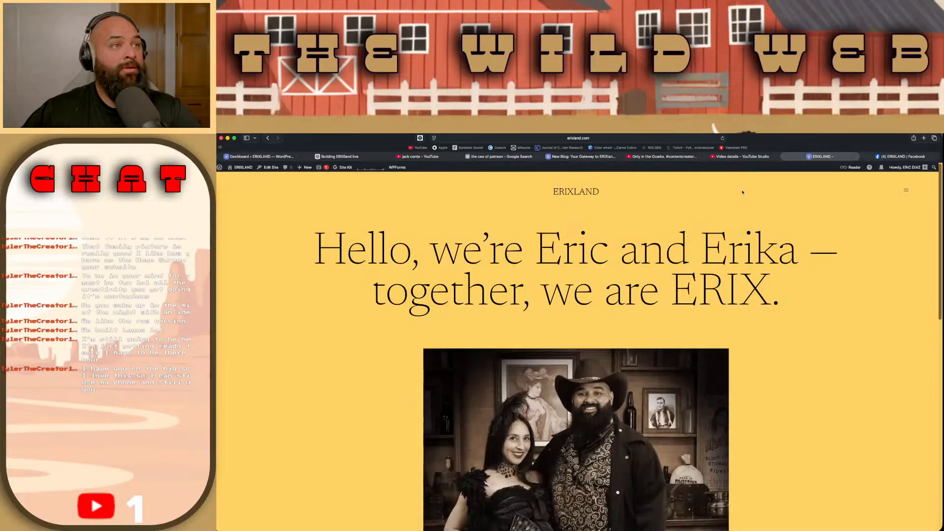
pyautogui.scroll(-15, 733, 268)
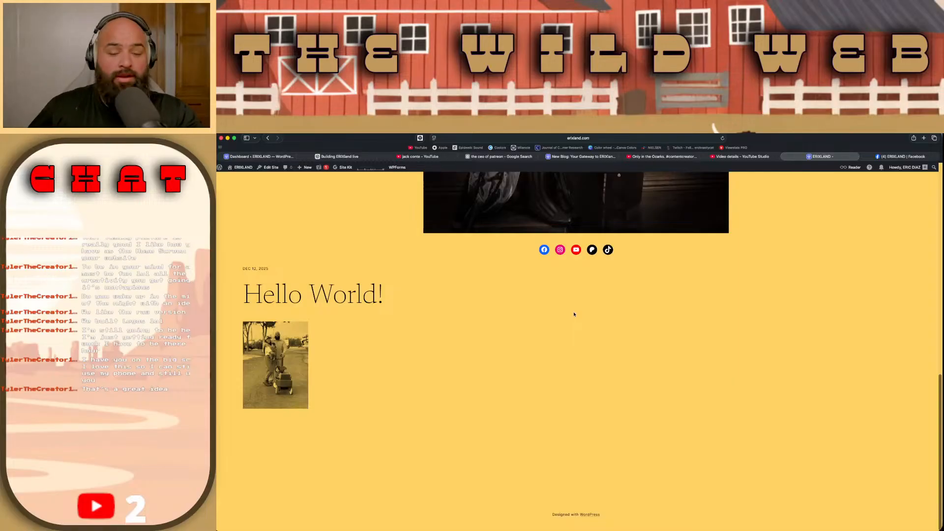
pyautogui.scroll(10, 556, 364)
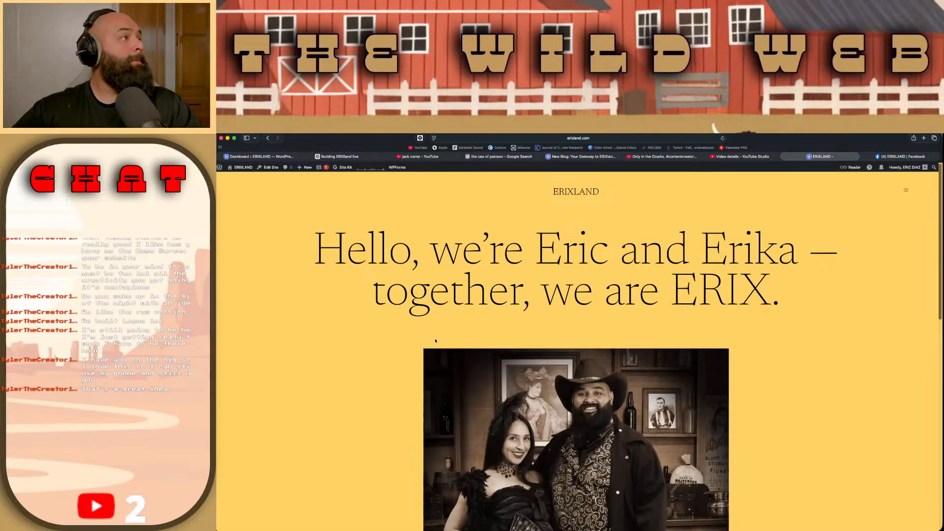
# Step: Switch to the site's WordPress dashboard and look over its widgets, including the traffic highlights
pyautogui.click(285, 157)
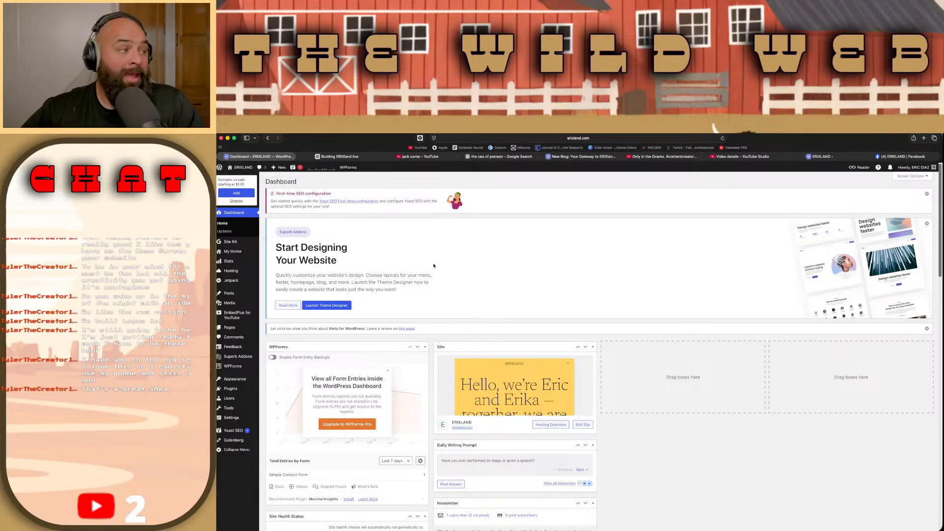
pyautogui.scroll(-1, 587, 392)
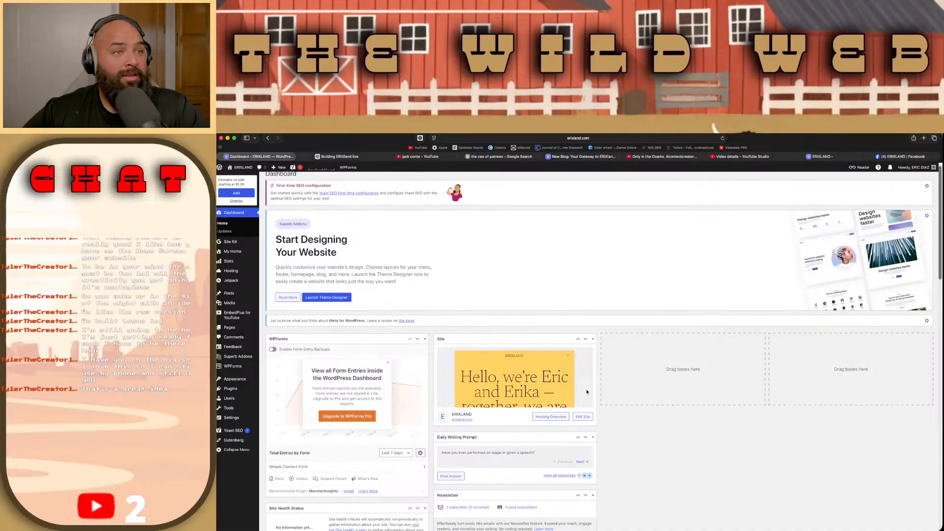
pyautogui.scroll(-5, 587, 392)
pyautogui.scroll(-4, 587, 392)
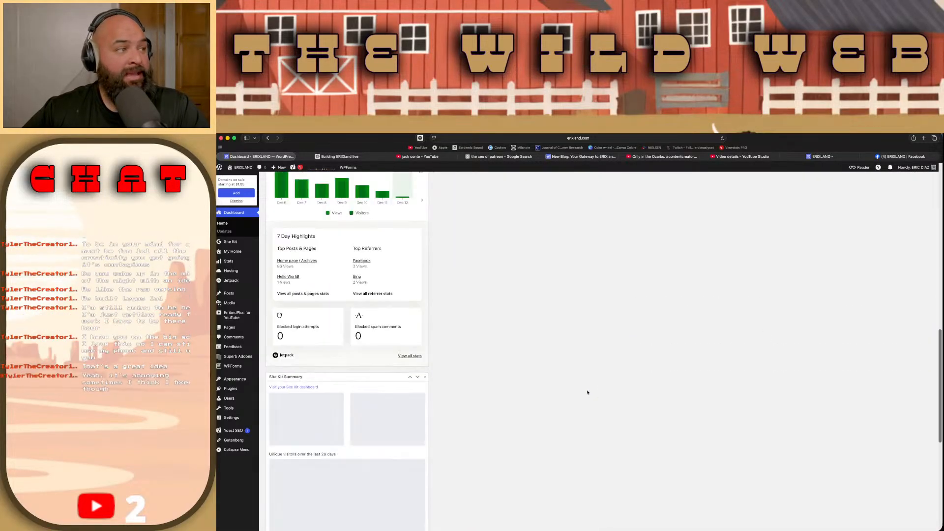
pyautogui.scroll(10, 587, 392)
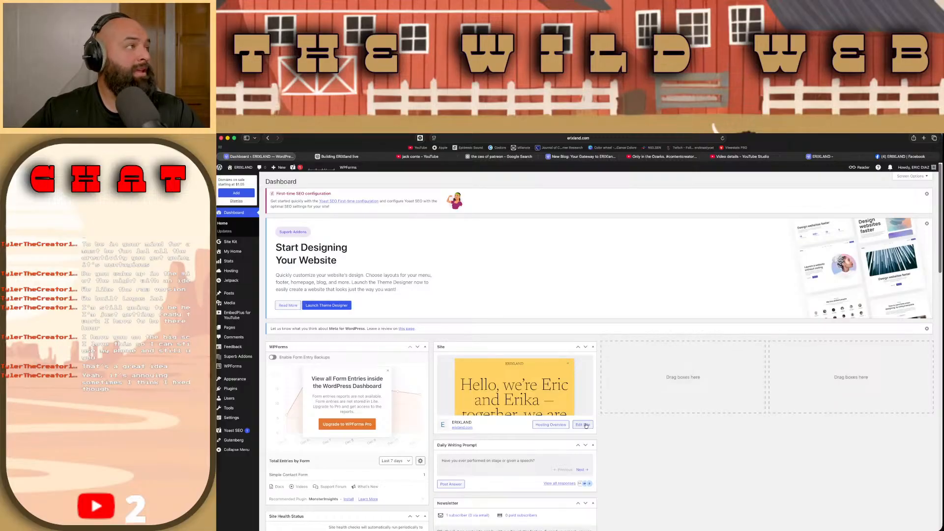
pyautogui.click(820, 157)
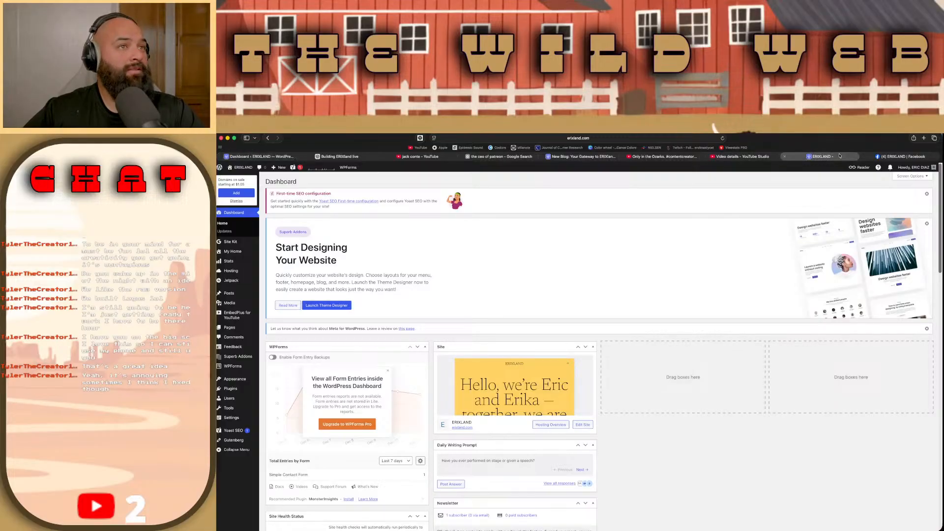
pyautogui.click(270, 167)
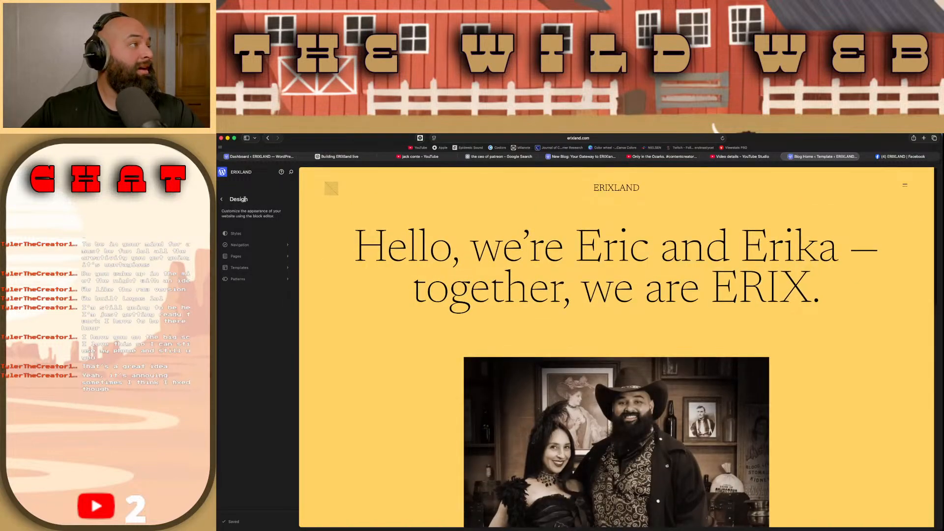
pyautogui.click(246, 236)
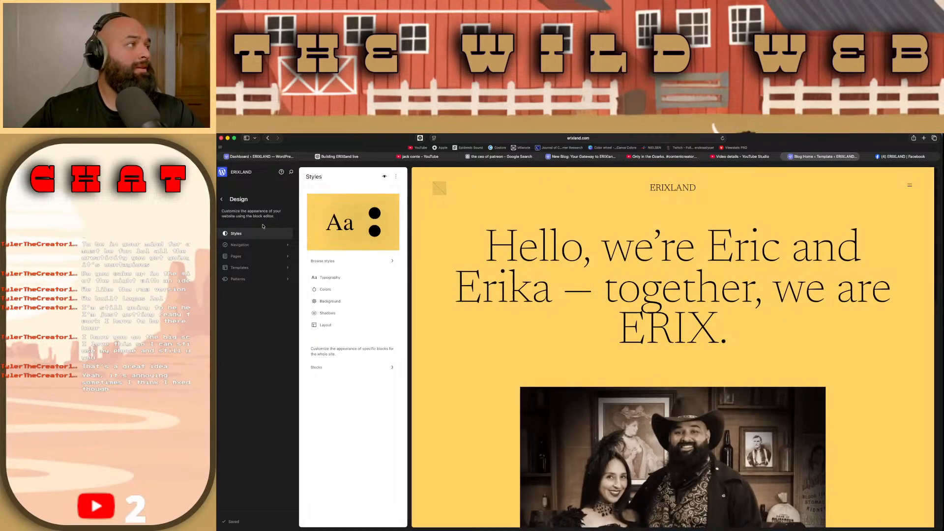
pyautogui.click(222, 200)
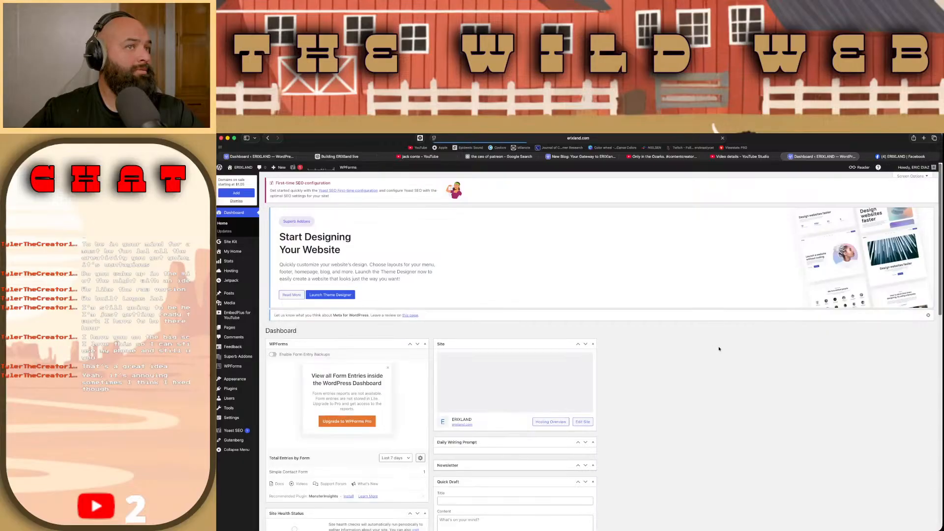
# Step: Open the ERIXLAND site in the site editor and bring up its Blog Home template for editing
pyautogui.click(589, 426)
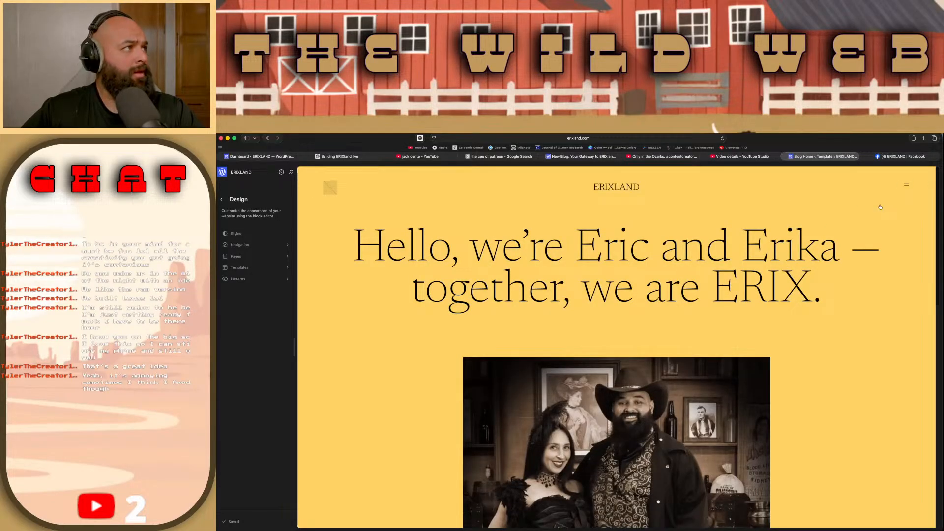
pyautogui.scroll(-15, 880, 206)
pyautogui.scroll(15, 880, 207)
pyautogui.scroll(-15, 880, 206)
pyautogui.scroll(15, 880, 206)
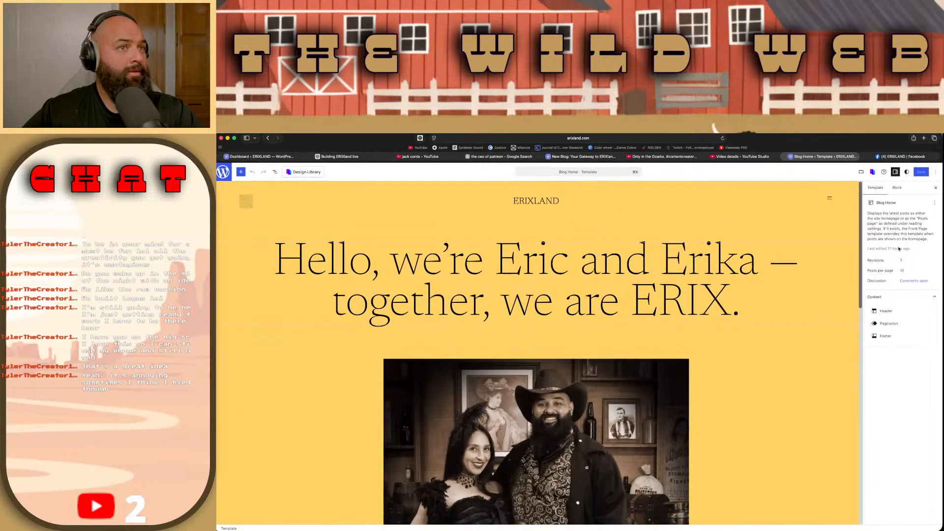
# Step: Examine the editor's Styles options, Superb Addons settings and device preview choices for the Blog Home template
pyautogui.click(906, 172)
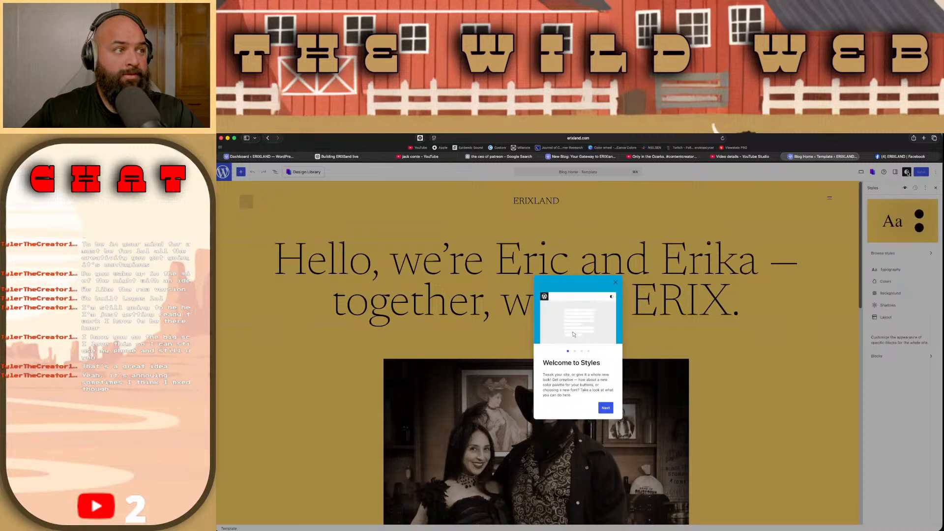
pyautogui.click(904, 173)
pyautogui.click(895, 171)
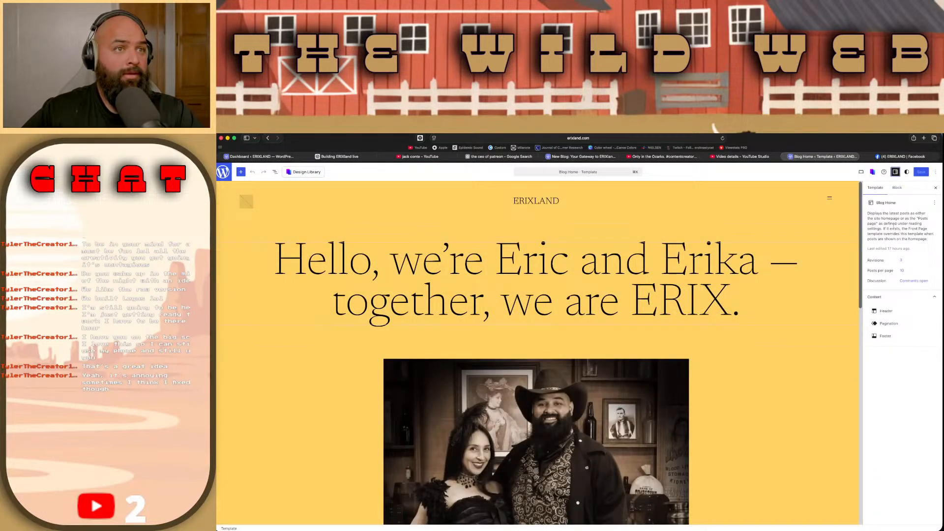
pyautogui.click(873, 172)
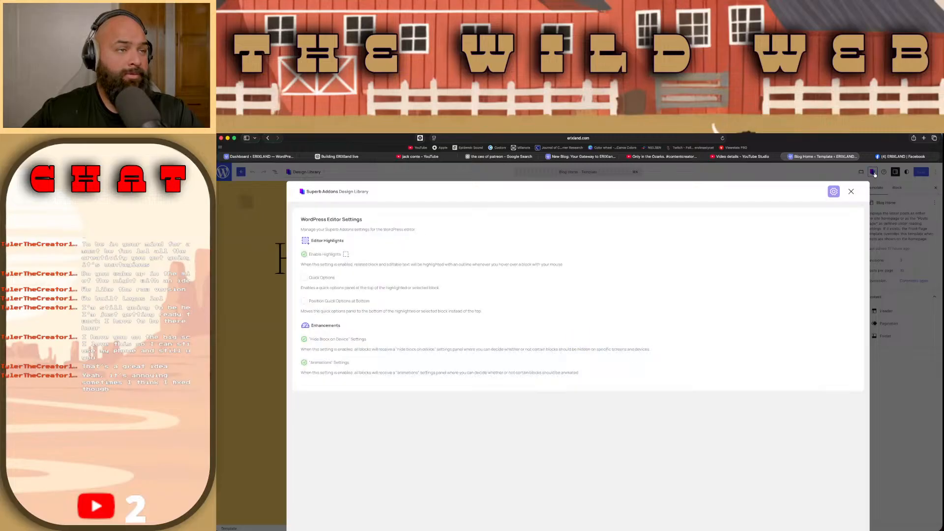
pyautogui.click(851, 191)
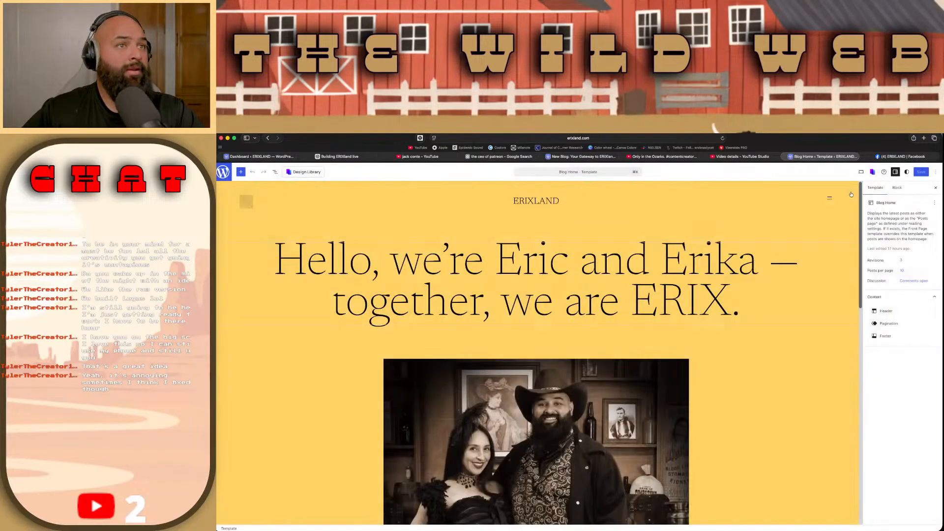
pyautogui.click(861, 172)
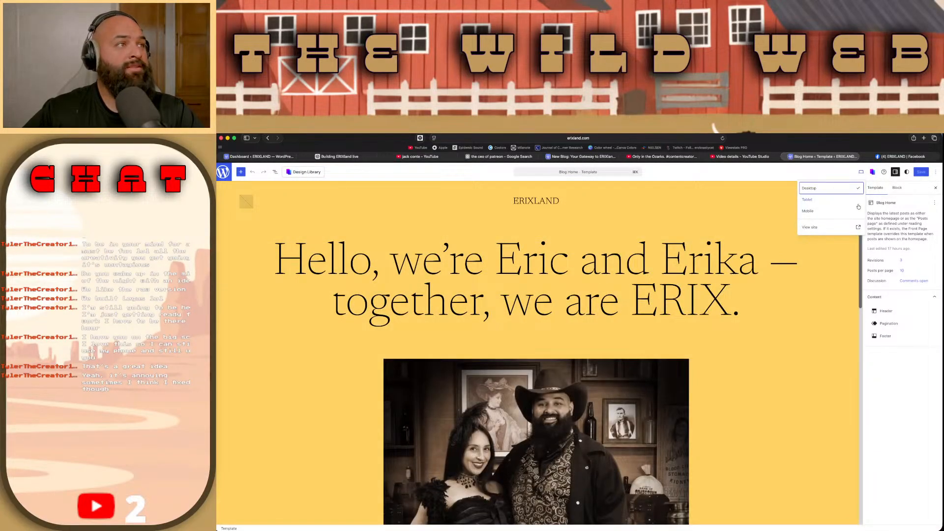
pyautogui.click(889, 347)
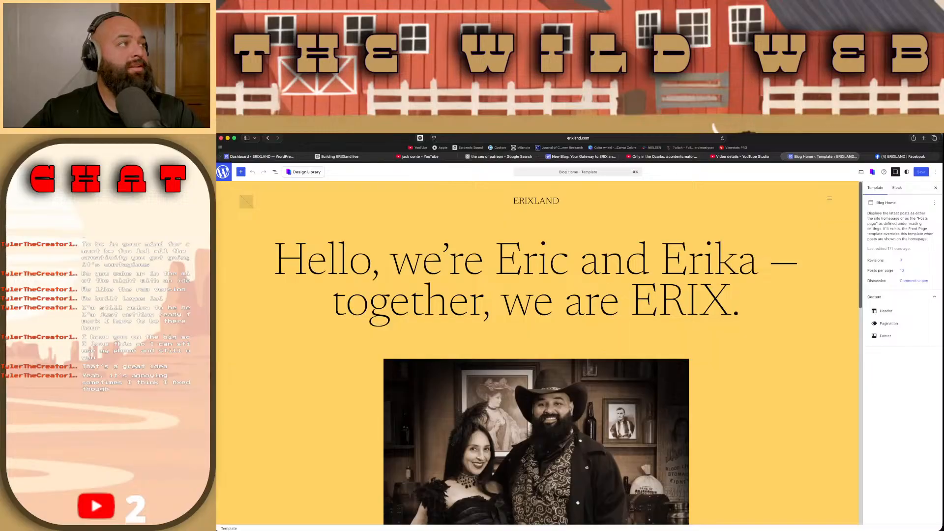
# Step: Show the list view of the blocks in the Blog Home template
pyautogui.click(275, 172)
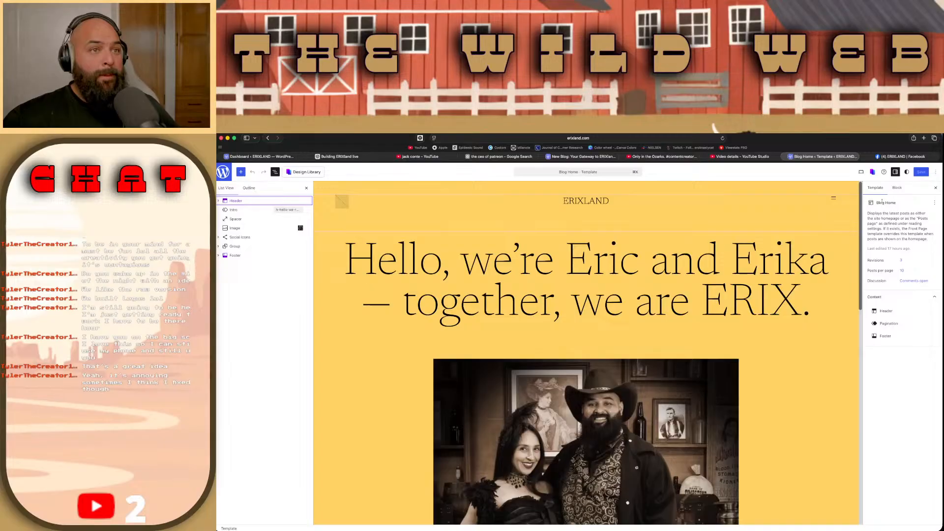
# Step: Examine the Blog Home template's full block markup in the code editor and return to the visual editor
pyautogui.click(935, 172)
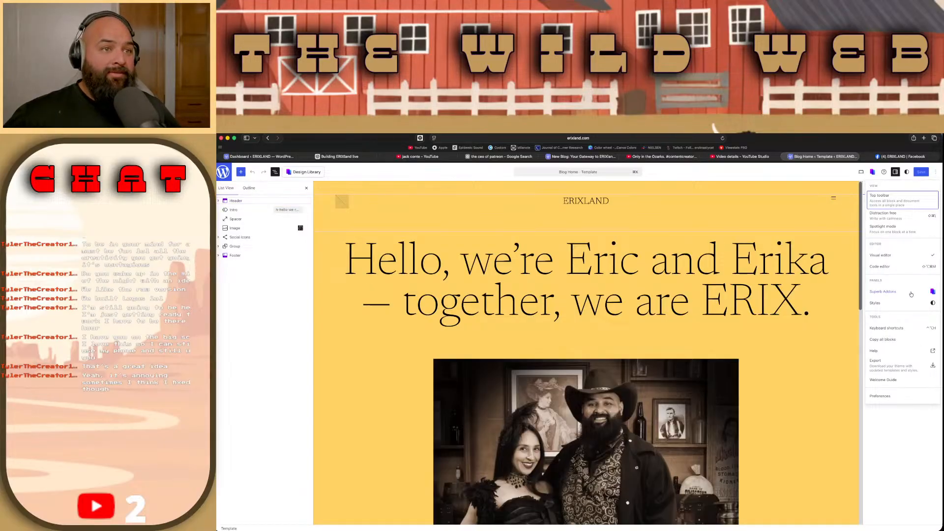
pyautogui.click(905, 268)
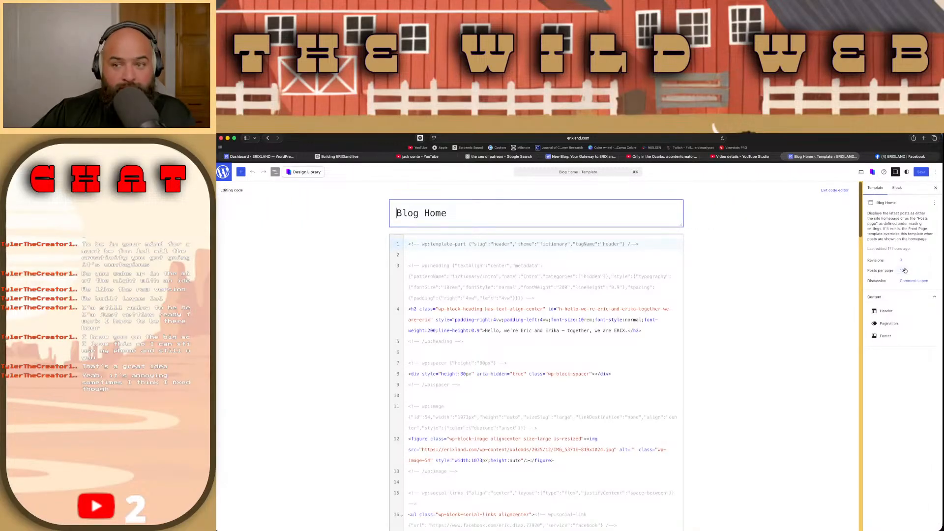
pyautogui.scroll(-2, 657, 402)
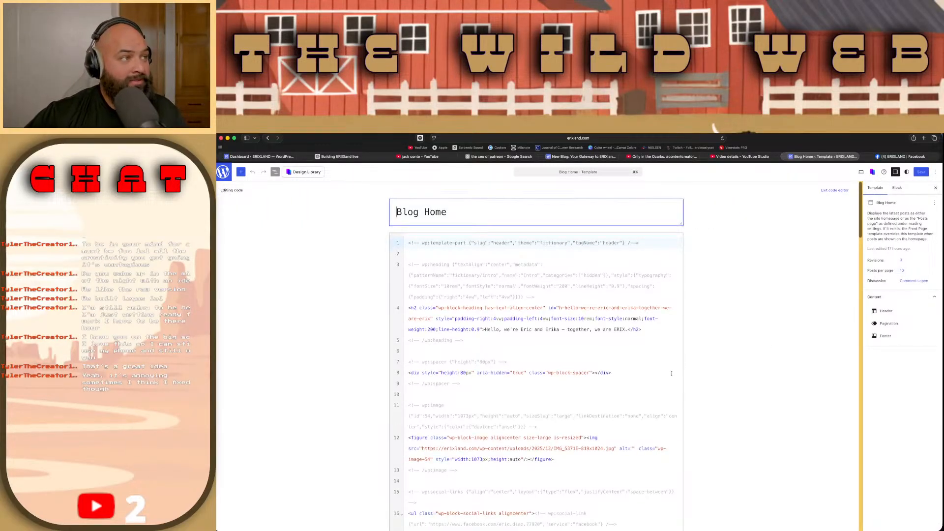
pyautogui.scroll(-15, 656, 402)
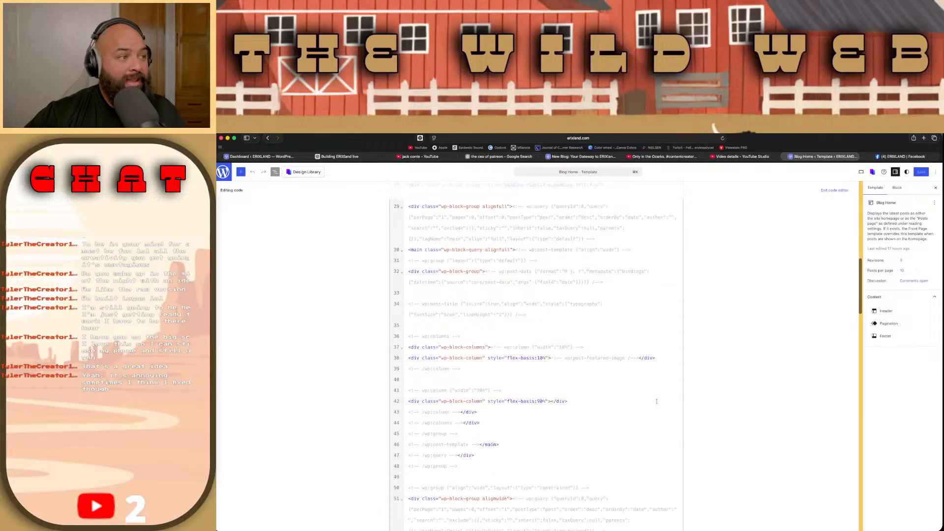
pyautogui.scroll(-20, 656, 402)
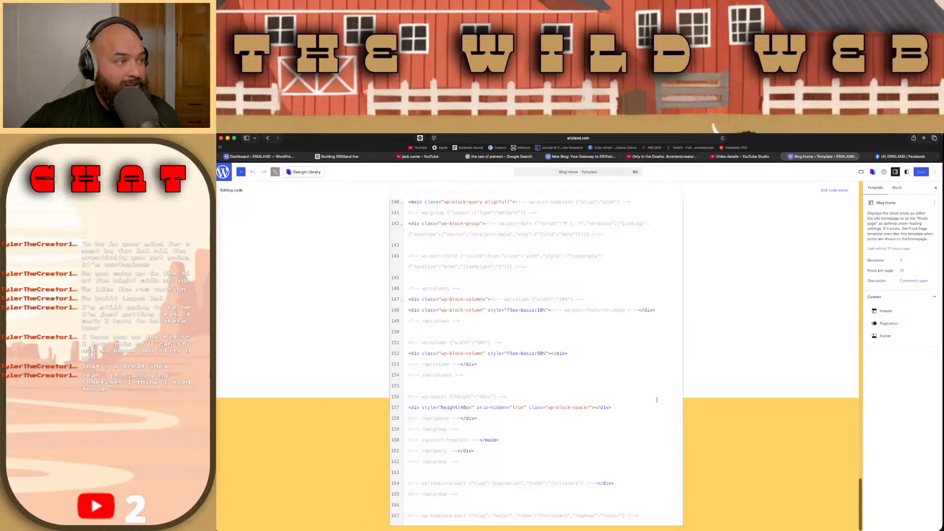
pyautogui.scroll(20, 656, 400)
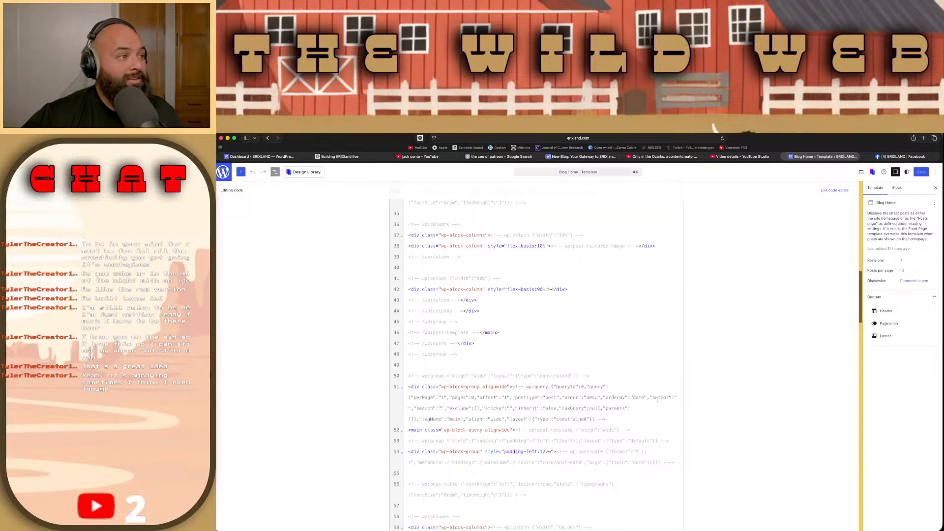
pyautogui.click(935, 171)
pyautogui.click(887, 256)
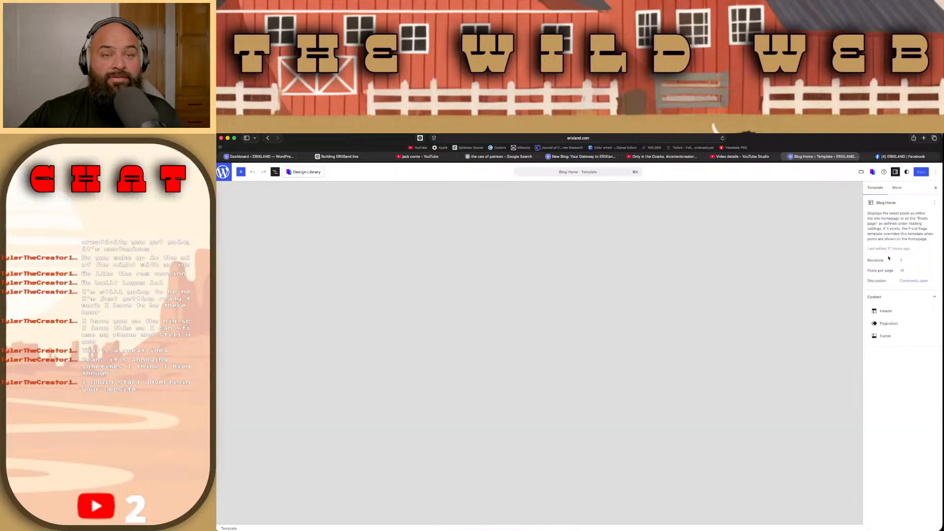
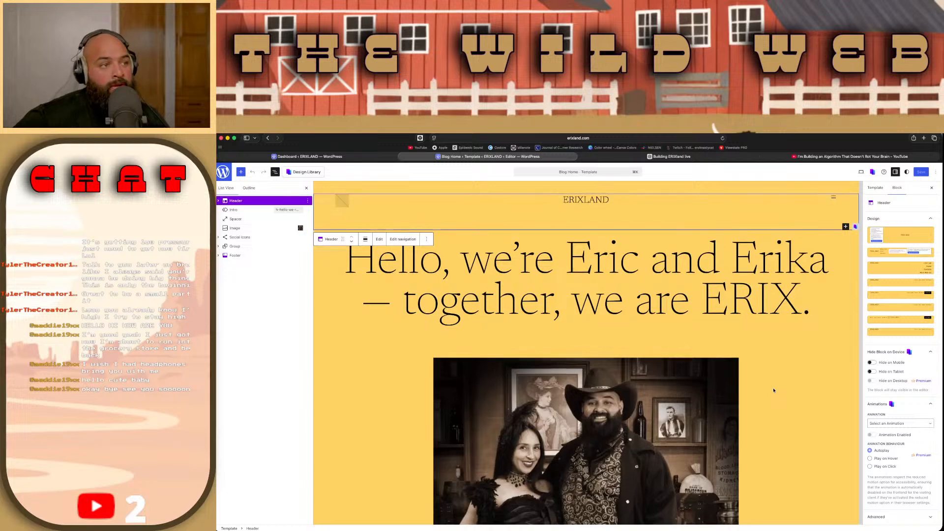
# Step: Select the Footer block at the end of the Blog Home template
pyautogui.scroll(-2, 773, 389)
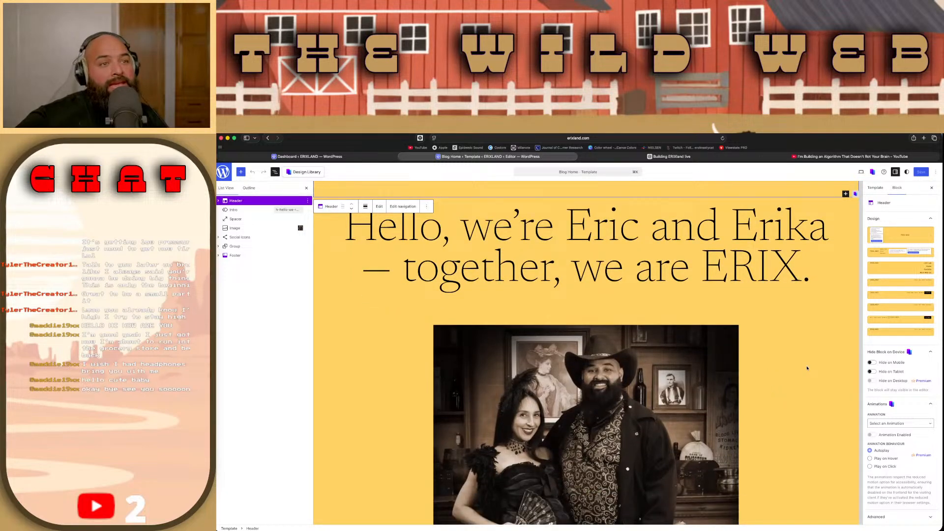
pyautogui.scroll(-1, 825, 342)
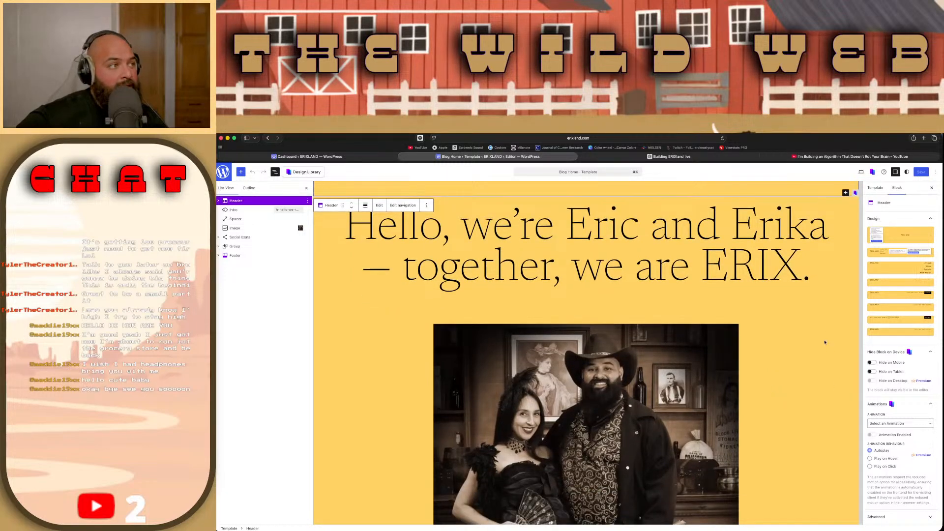
pyautogui.scroll(-10, 812, 363)
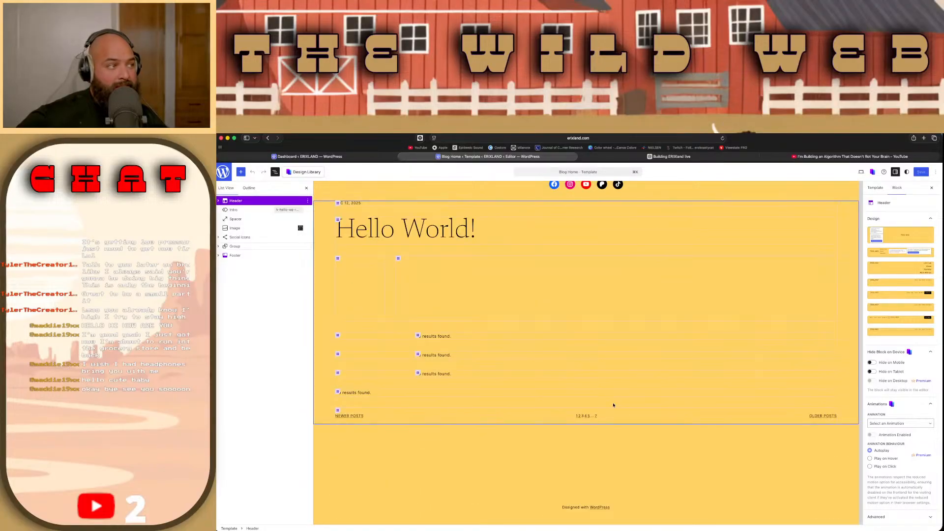
pyautogui.click(443, 335)
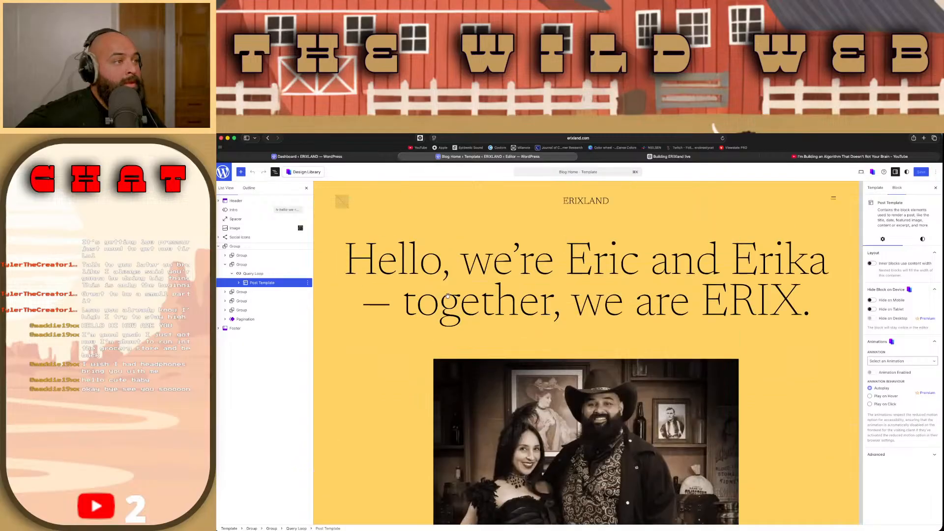
pyautogui.click(597, 509)
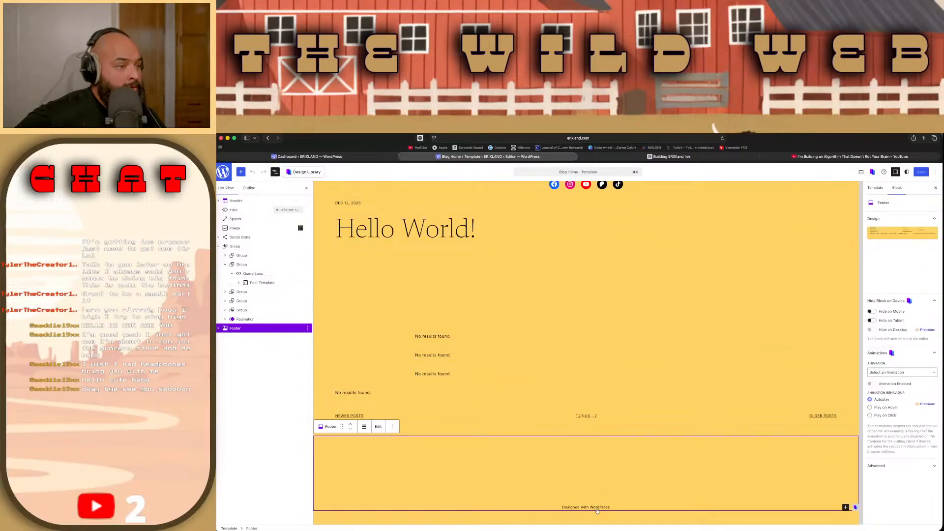
pyautogui.click(596, 508)
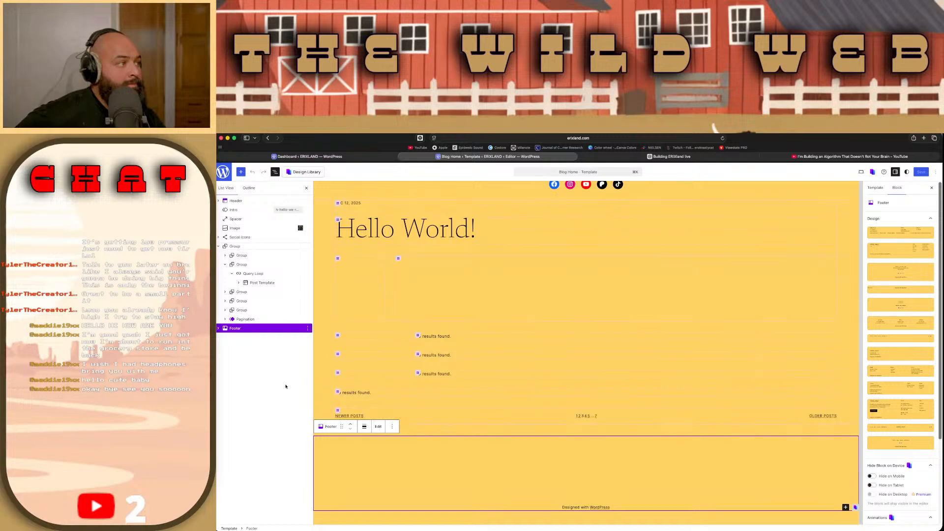
# Step: Expand the Footer block's nested groups in the list view and select the "Designed with WordPress" paragraph
pyautogui.click(308, 329)
pyautogui.click(227, 336)
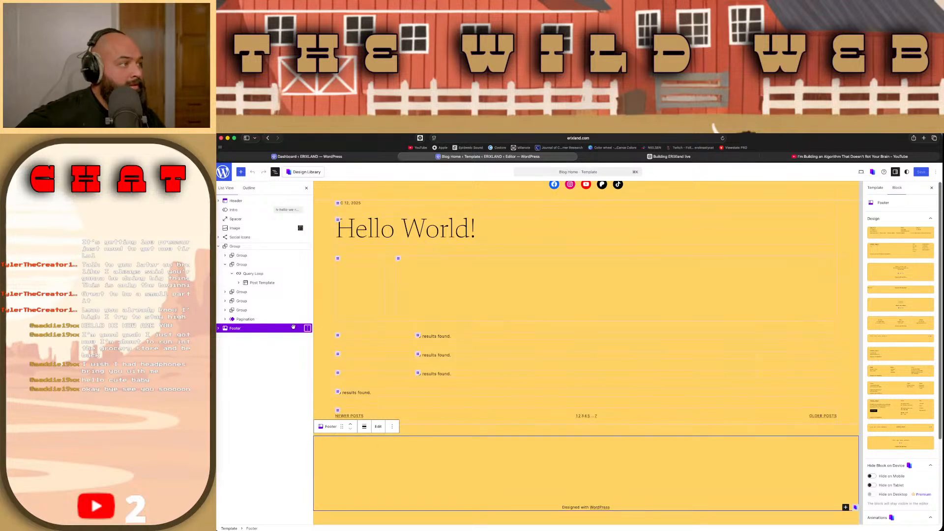
pyautogui.click(218, 329)
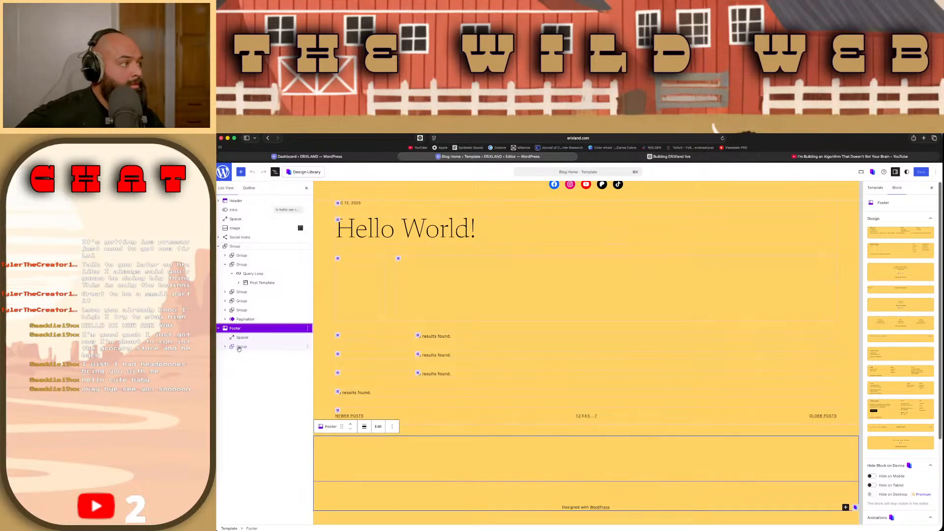
pyautogui.click(226, 348)
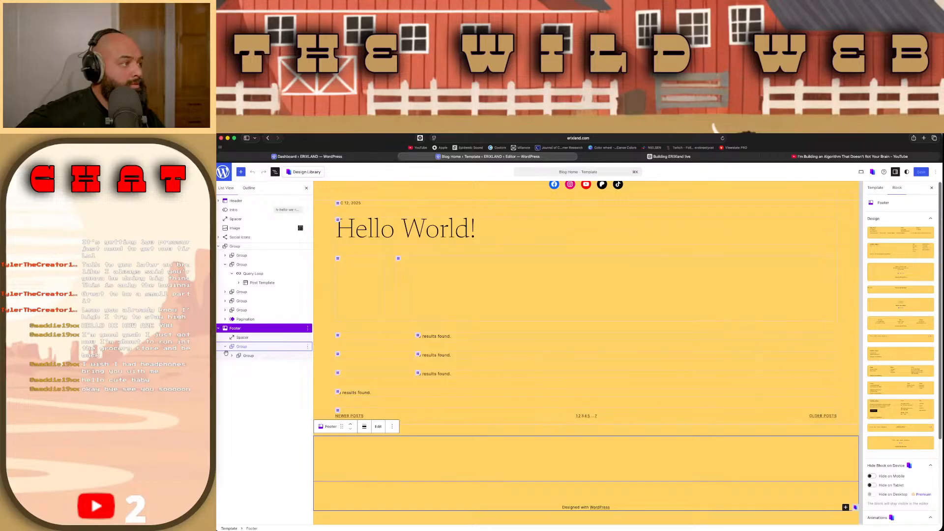
pyautogui.click(232, 356)
pyautogui.click(245, 365)
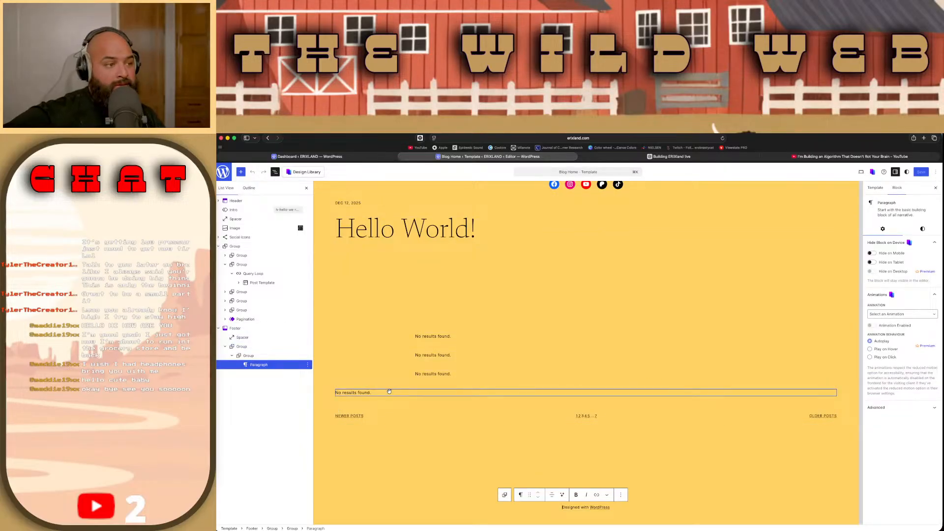
# Step: Change the footer paragraph's text to "Designed by Erix"
pyautogui.press('Right')
pyautogui.press('Right')
pyautogui.hotkey('shift', 'alt', 'Right')
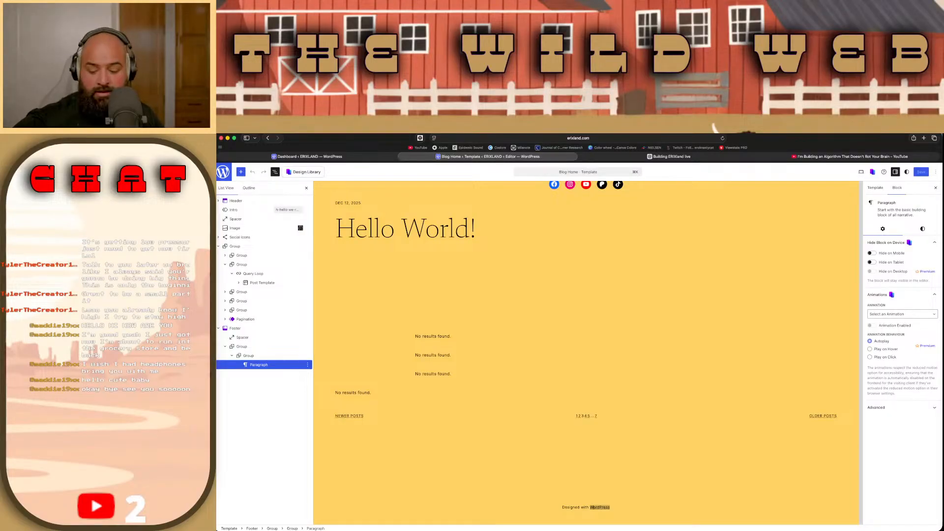
pyautogui.press('BackSpace')
pyautogui.press('BackSpace')
pyautogui.press('BackSpace')
pyautogui.press('BackSpace')
pyautogui.press('BackSpace')
pyautogui.press('BackSpace')
pyautogui.write('by')
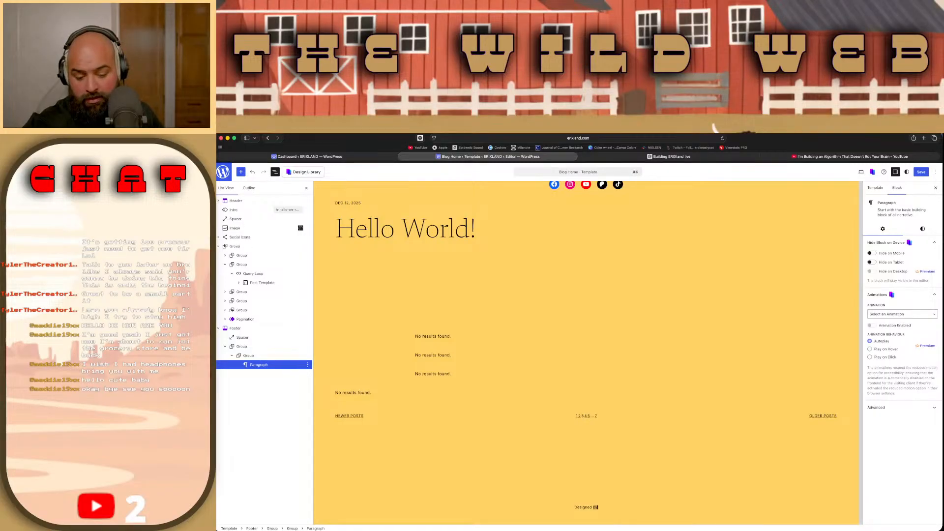
pyautogui.write(' Er')
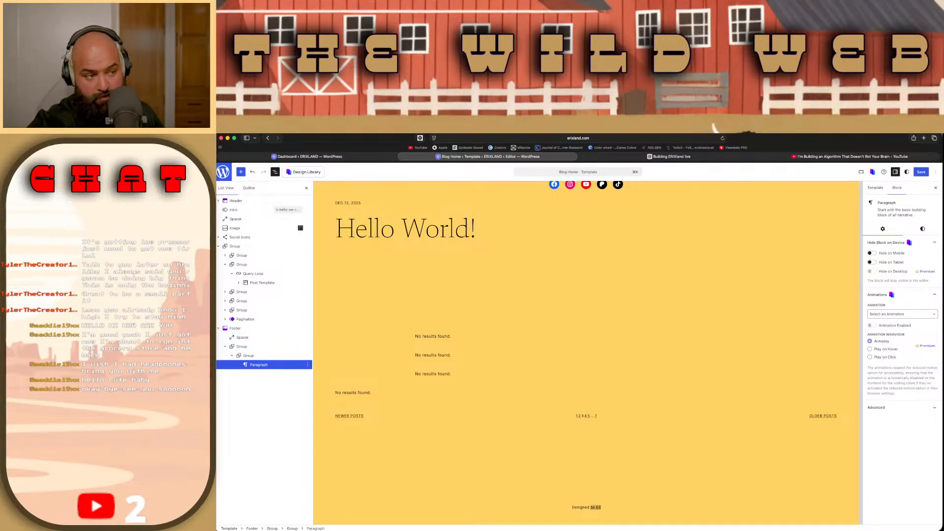
pyautogui.write('ic')
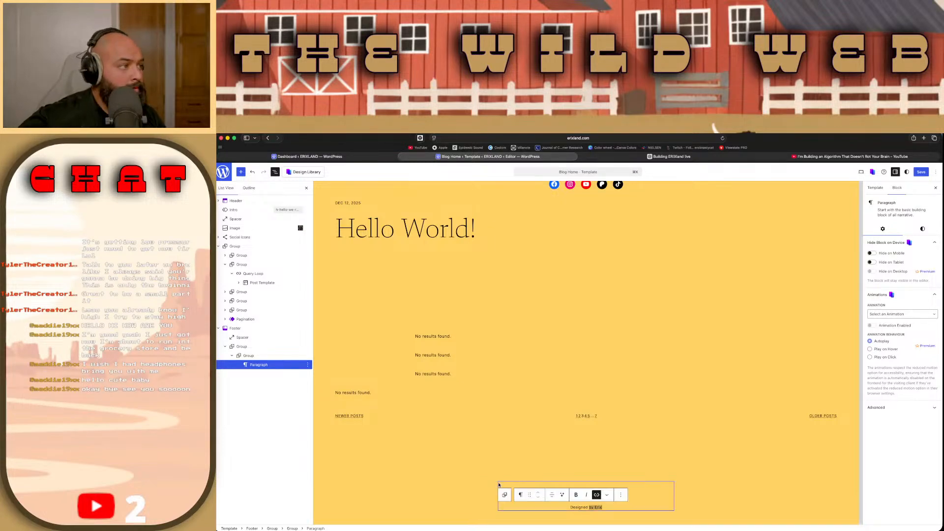
# Step: Open the footer link for editing and shorten its link text to "Erix"
pyautogui.click(598, 495)
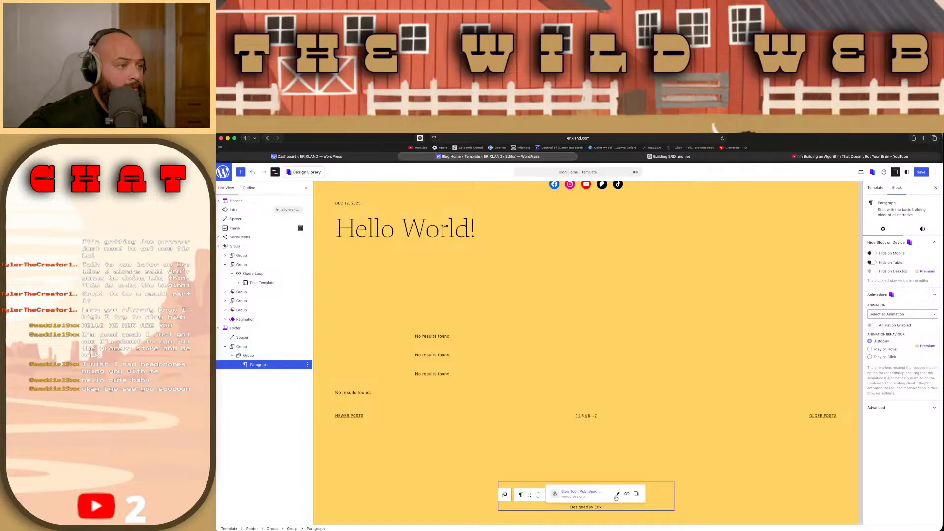
pyautogui.click(618, 495)
pyautogui.click(607, 466)
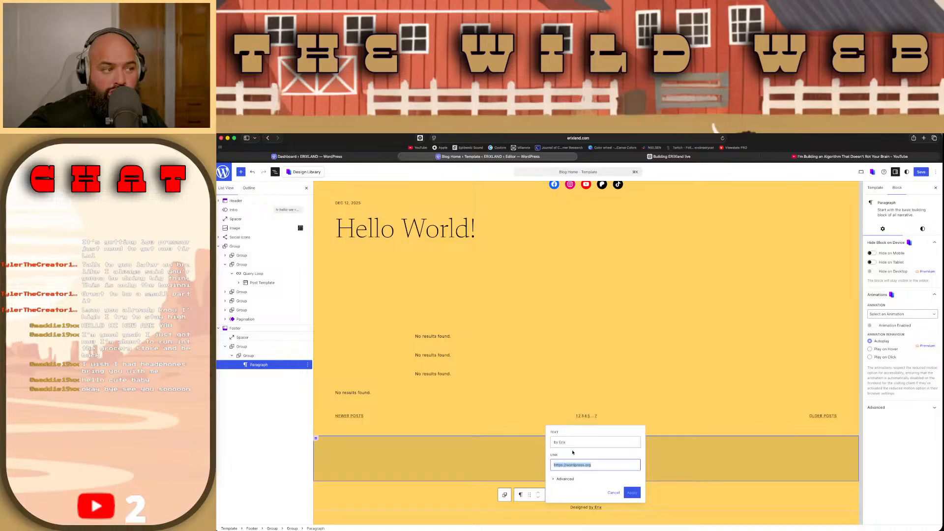
pyautogui.click(559, 442)
pyautogui.press('BackSpace')
pyautogui.press('BackSpace')
pyautogui.press('BackSpace')
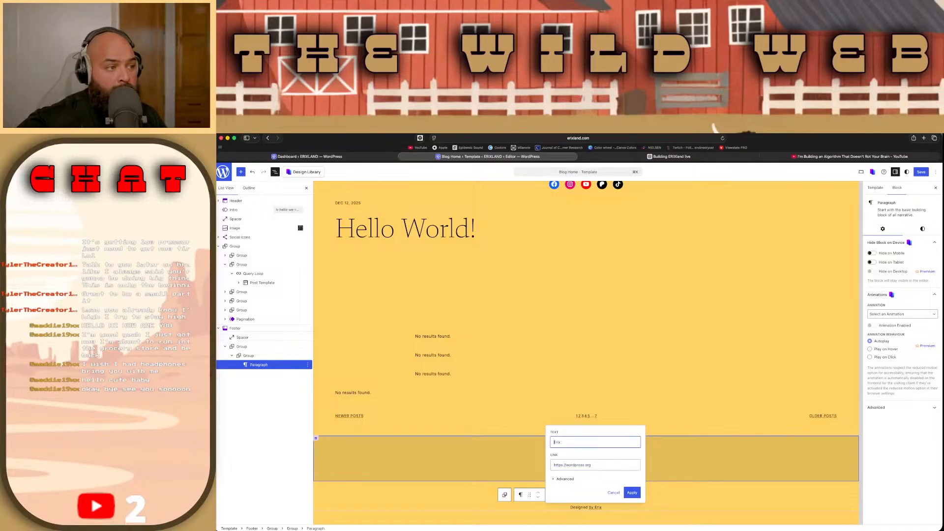
pyautogui.press('Tab')
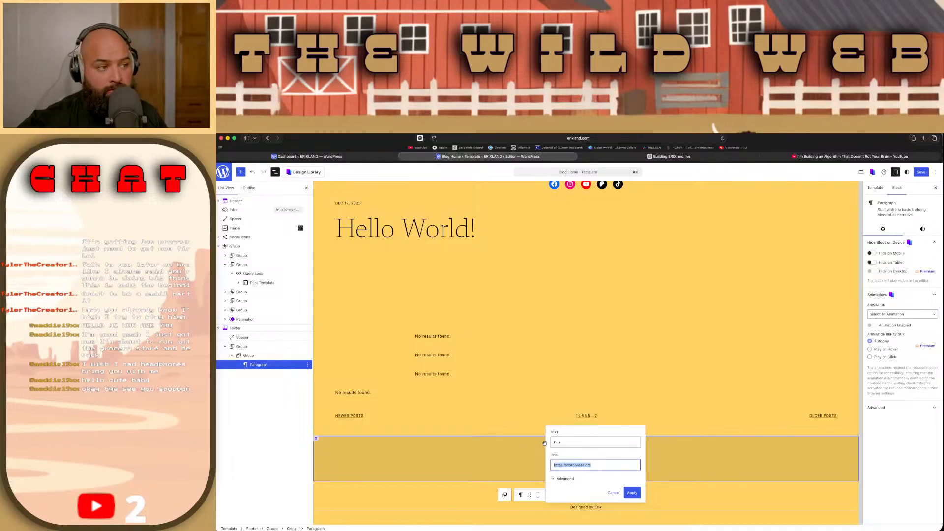
pyautogui.click(595, 458)
pyautogui.click(594, 464)
pyautogui.click(594, 466)
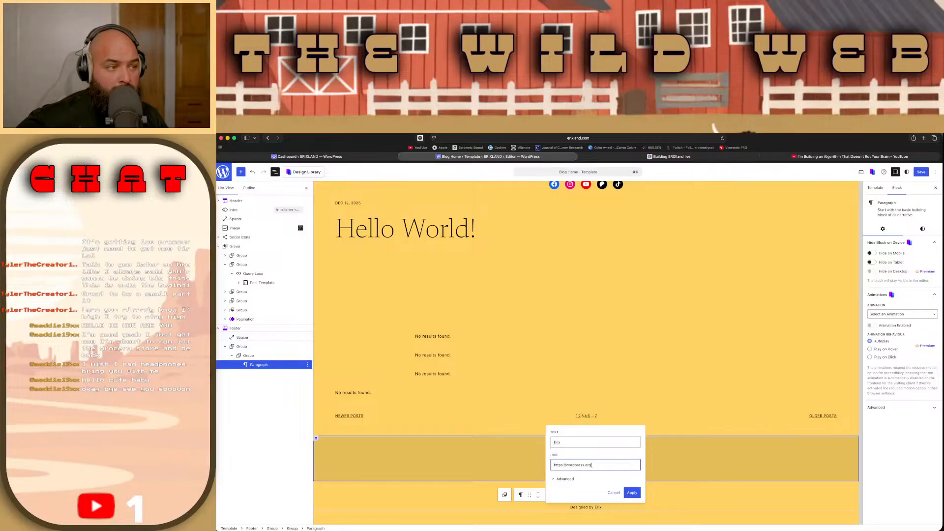
pyautogui.moveTo(590, 465); pyautogui.dragTo(565, 465)
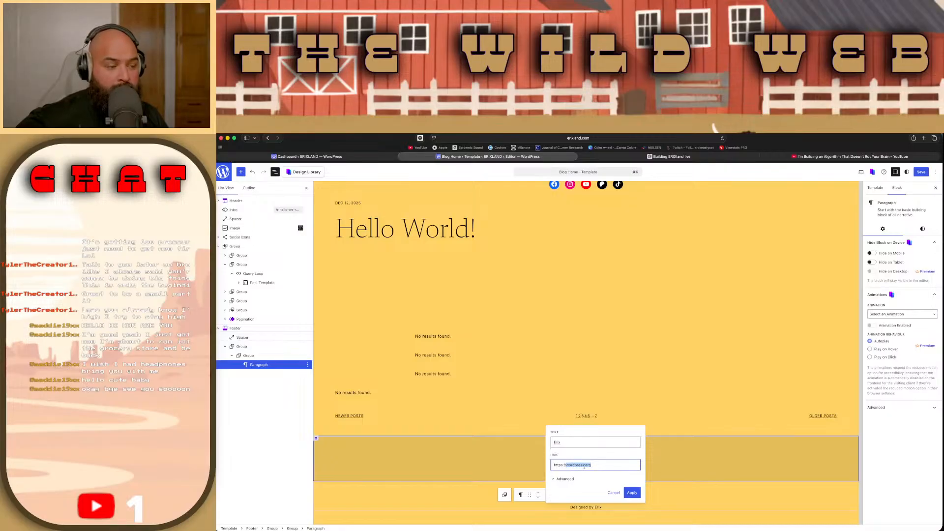
pyautogui.write('erixlan')
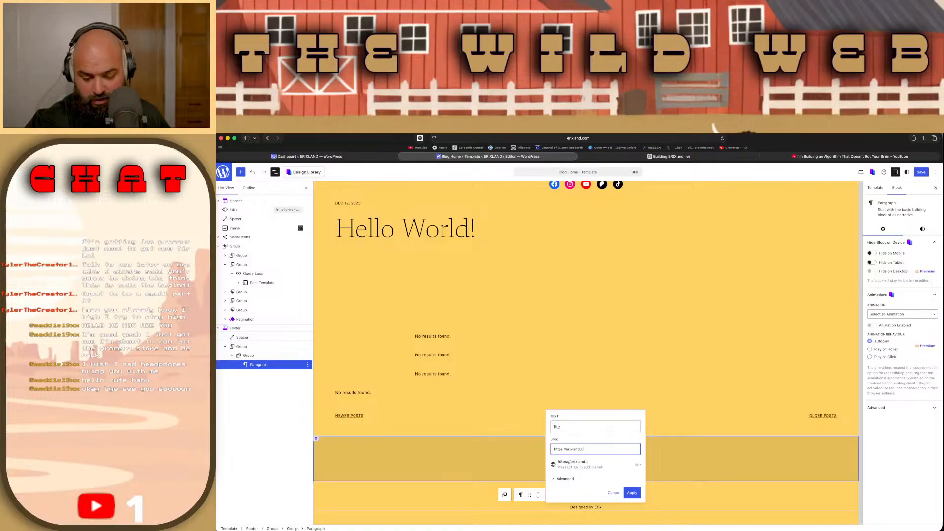
pyautogui.write('m')
pyautogui.click(636, 492)
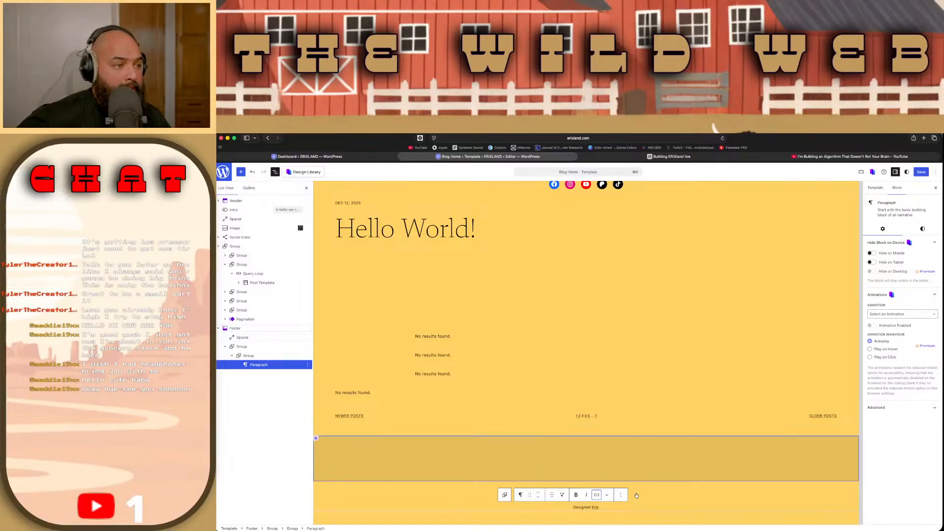
# Step: Insert the unlinked word "by" between "Designed" and the Erix link in the footer
pyautogui.click(589, 507)
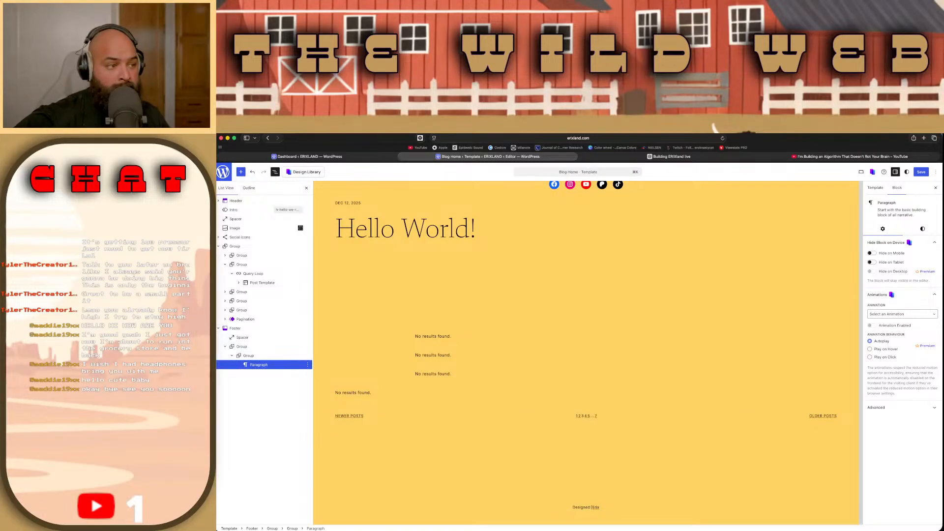
pyautogui.write('by')
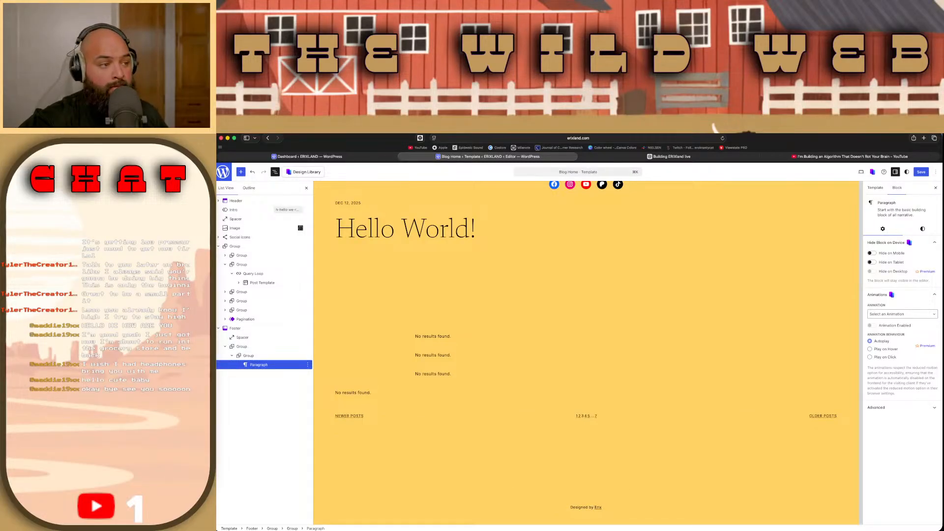
pyautogui.press('BackSpace')
pyautogui.write('y')
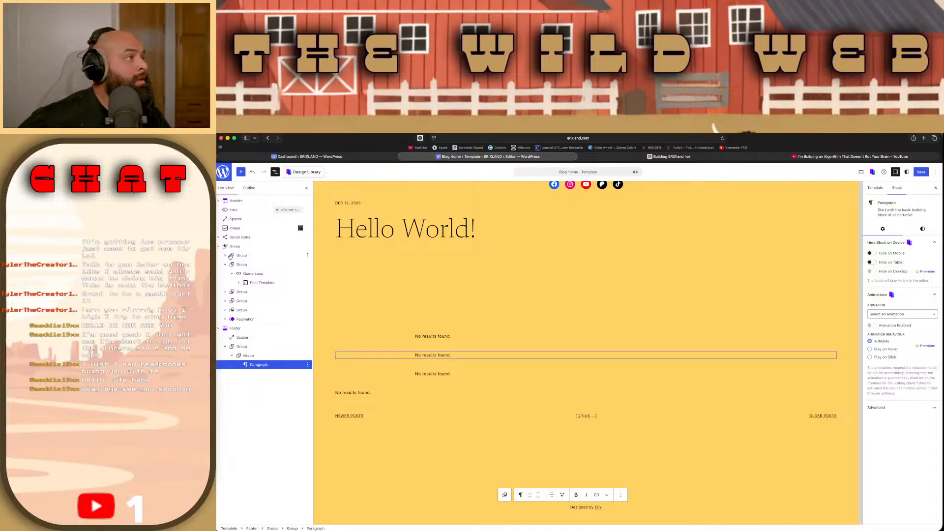
# Step: Expand the Header block and its three columns in the list view down to the Header menu items
pyautogui.click(218, 200)
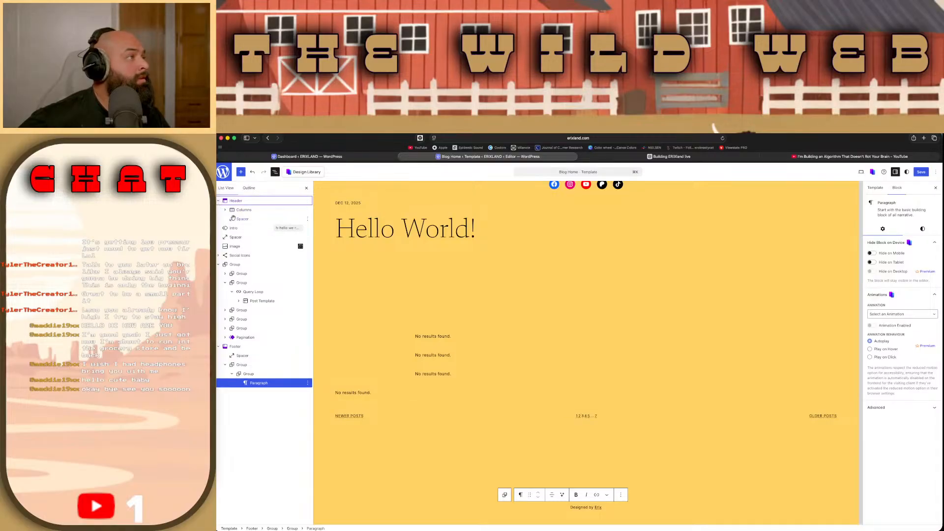
pyautogui.click(226, 210)
pyautogui.click(232, 219)
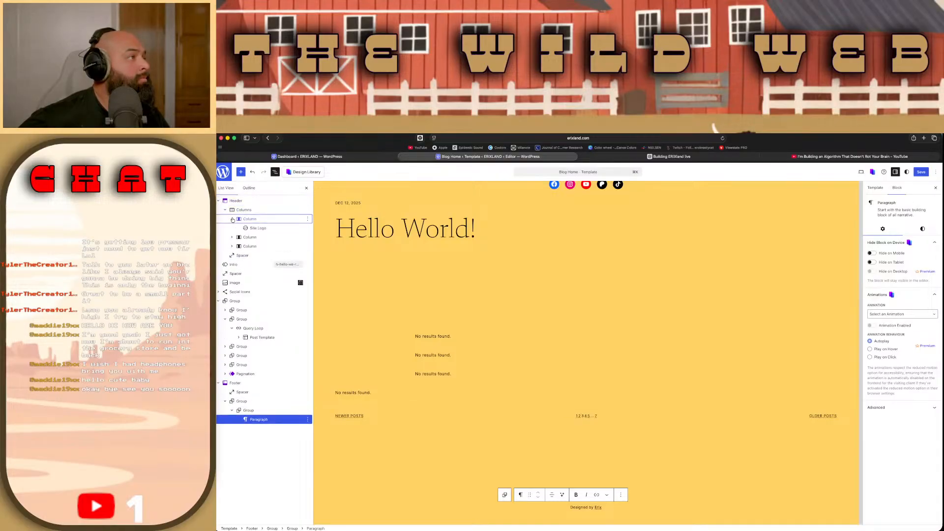
pyautogui.click(232, 237)
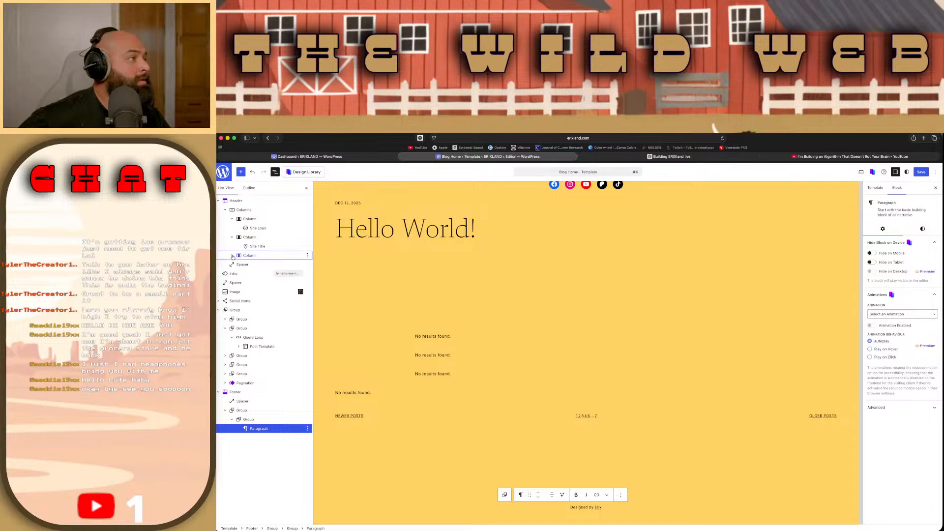
pyautogui.click(233, 256)
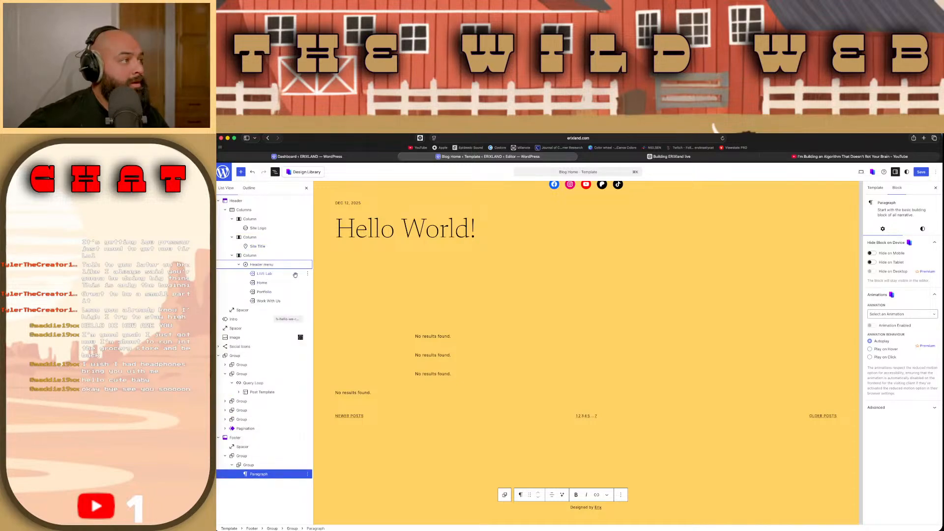
# Step: Select the LIVE Lab item in the Header menu and reset its Link setting
pyautogui.click(278, 273)
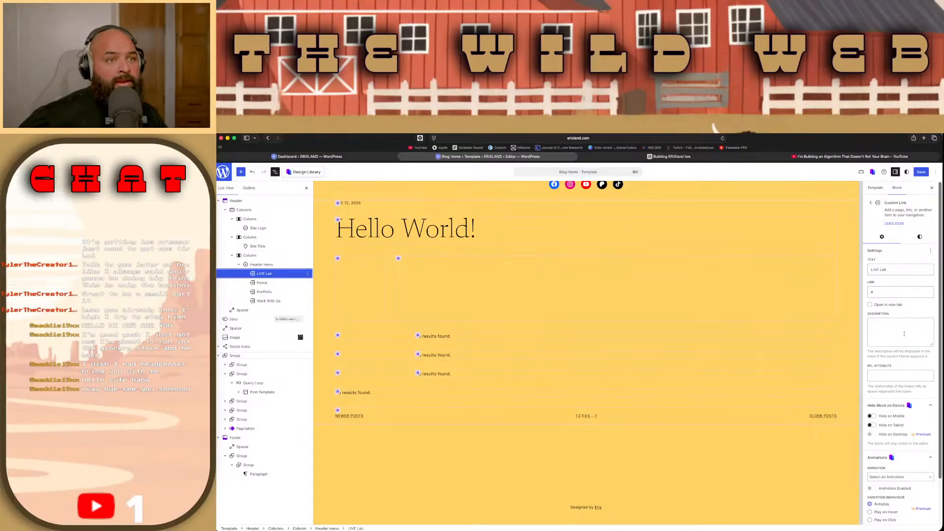
pyautogui.scroll(-2, 903, 334)
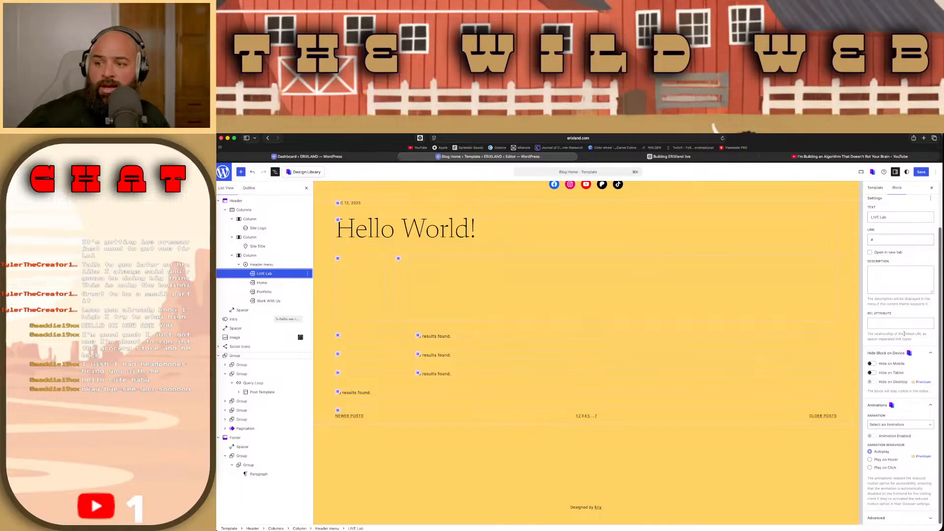
pyautogui.scroll(2, 903, 334)
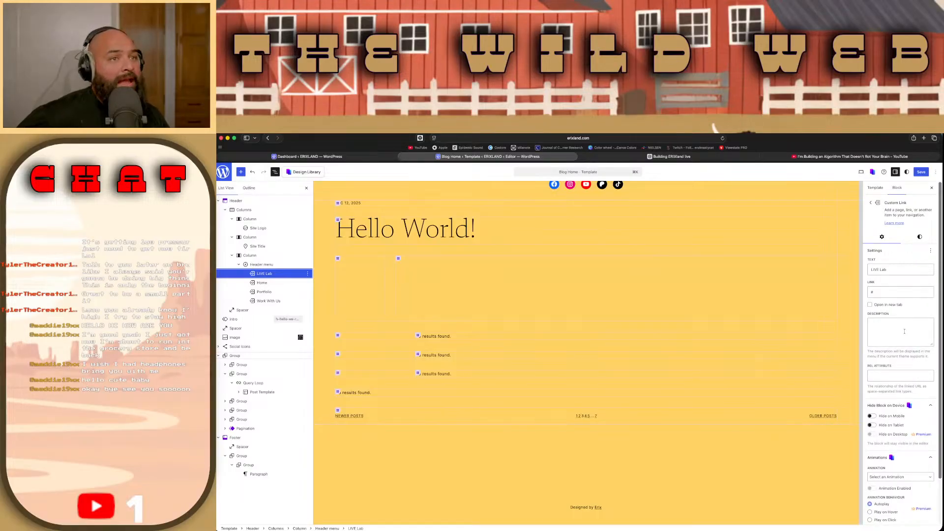
pyautogui.click(888, 296)
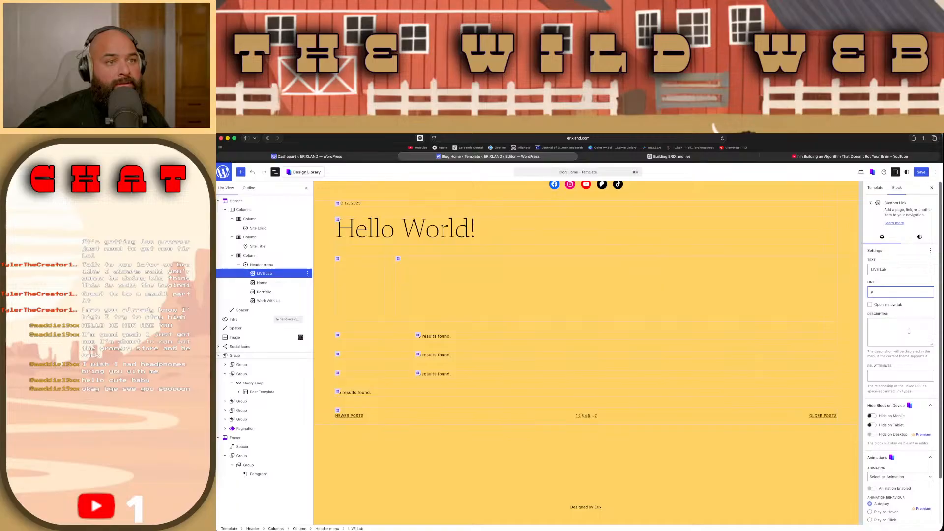
pyautogui.click(930, 251)
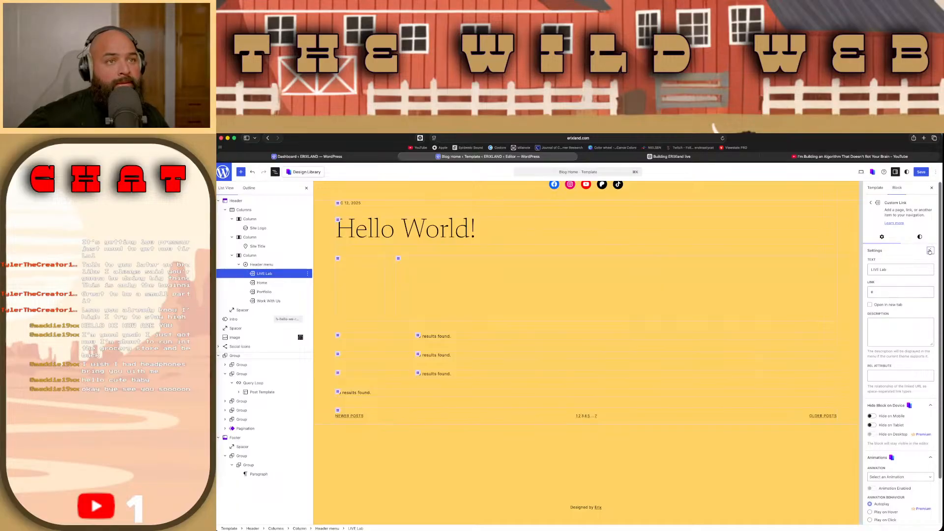
pyautogui.click(812, 275)
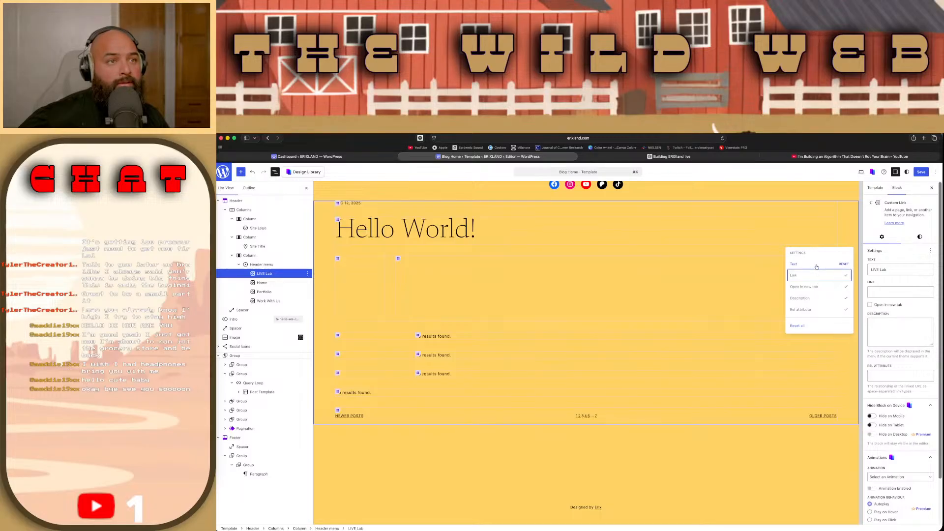
# Step: Try resetting the LIVE Lab item's Text setting, undo the reset, and reselect LIVE Lab in the Header menu
pyautogui.click(816, 266)
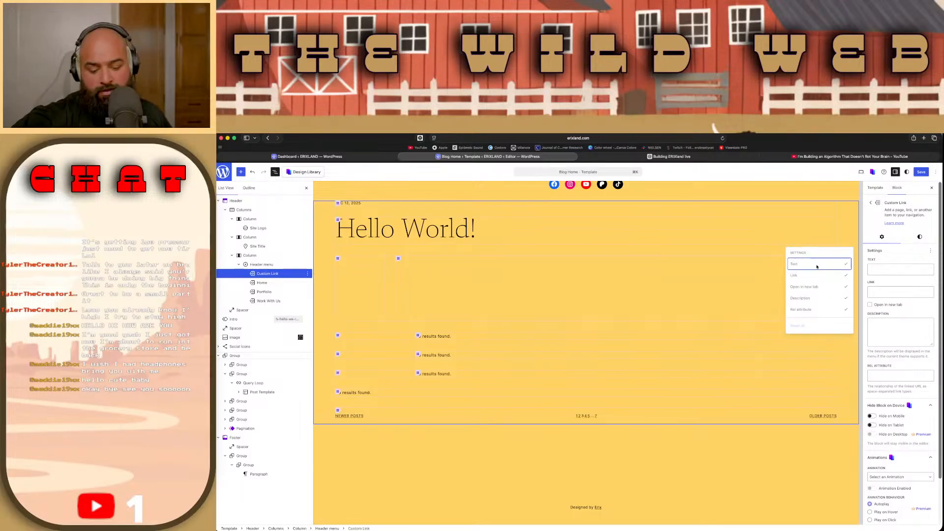
pyautogui.press('super+z')
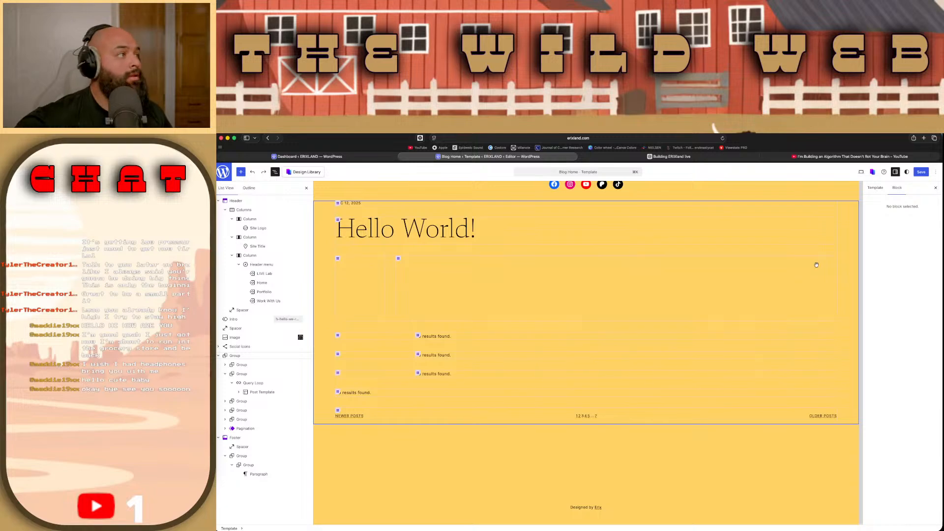
pyautogui.click(263, 280)
pyautogui.click(263, 275)
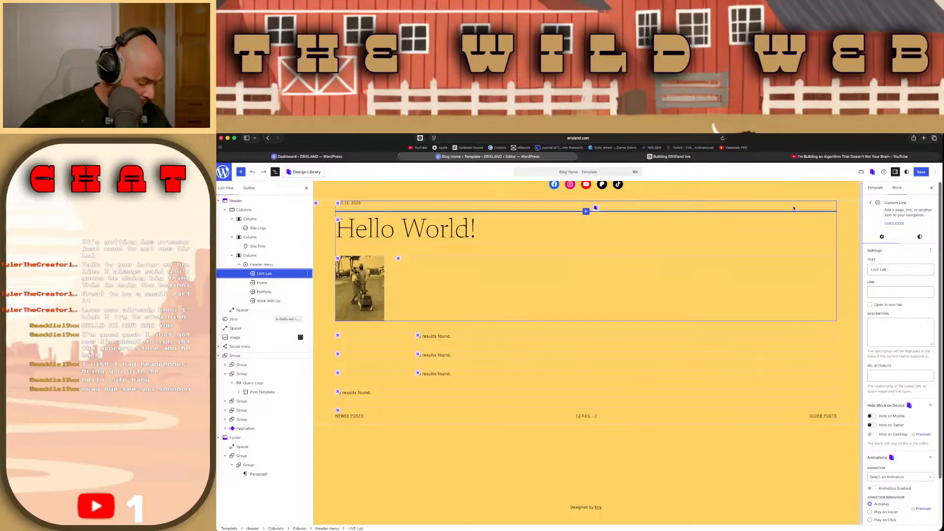
pyautogui.click(900, 291)
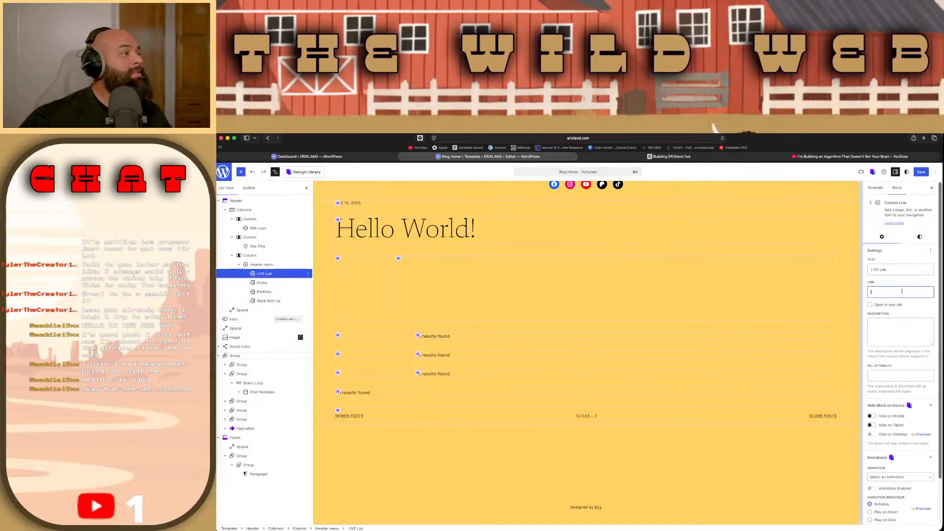
# Step: Browse the available blocks and the Design Library patterns for navigation options, then close the library
pyautogui.click(241, 173)
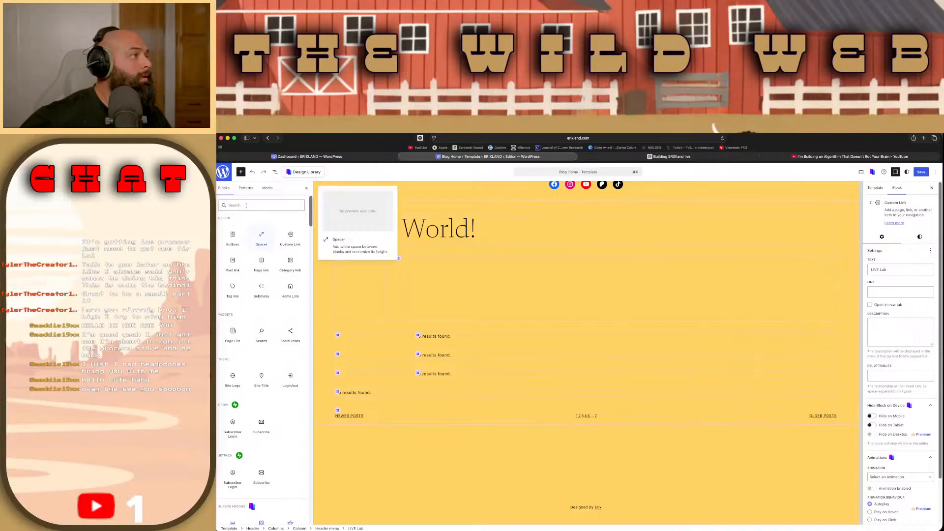
pyautogui.click(296, 172)
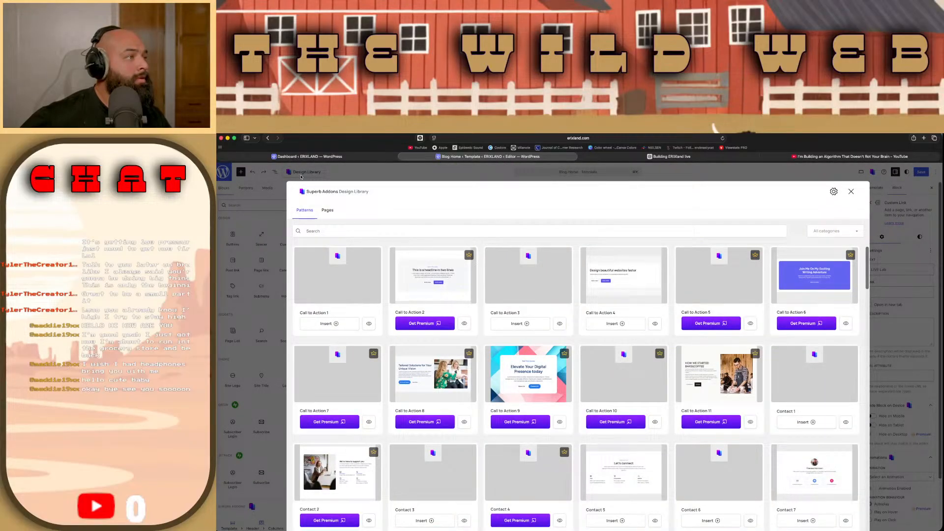
pyautogui.scroll(-5, 396, 326)
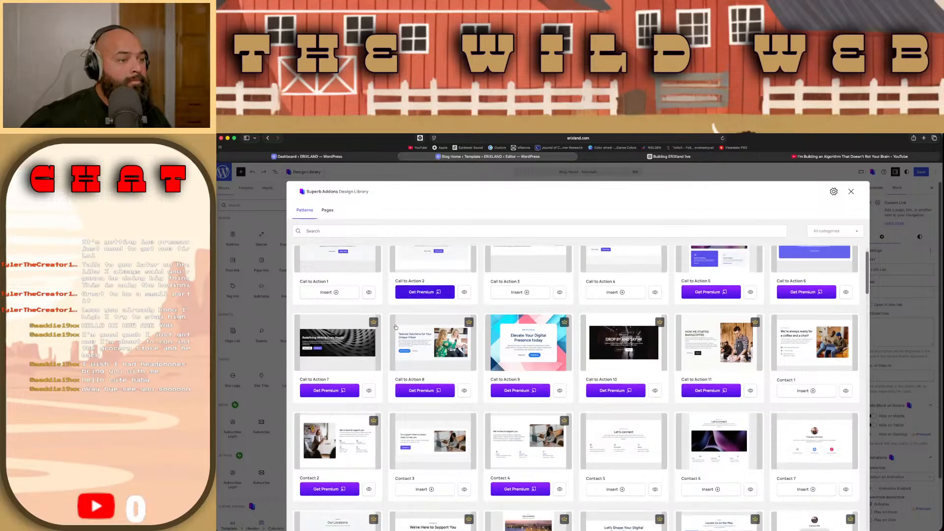
pyautogui.scroll(-4, 395, 326)
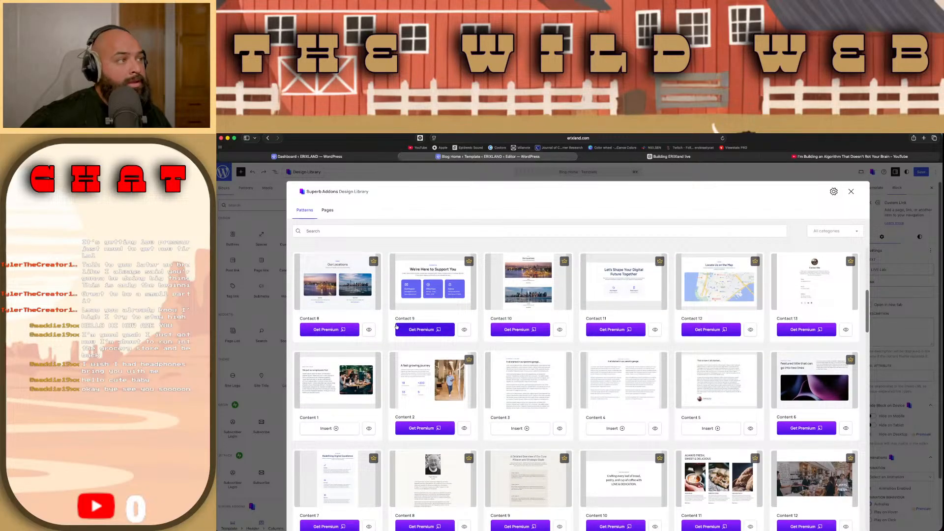
pyautogui.scroll(-10, 396, 326)
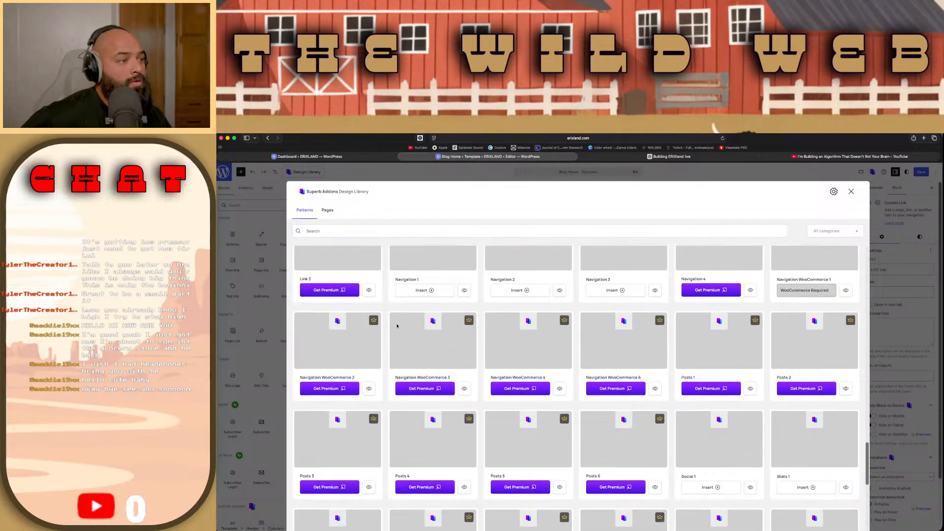
pyautogui.scroll(-2, 397, 326)
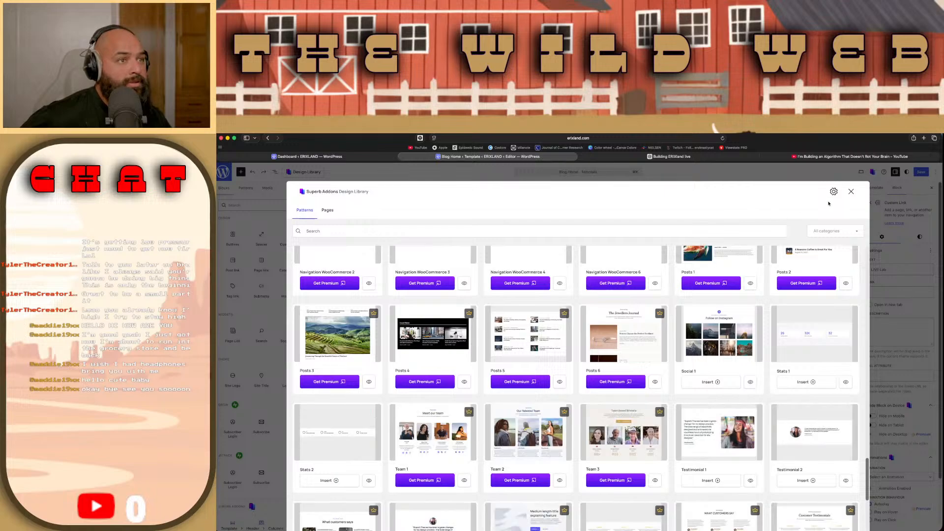
pyautogui.click(853, 193)
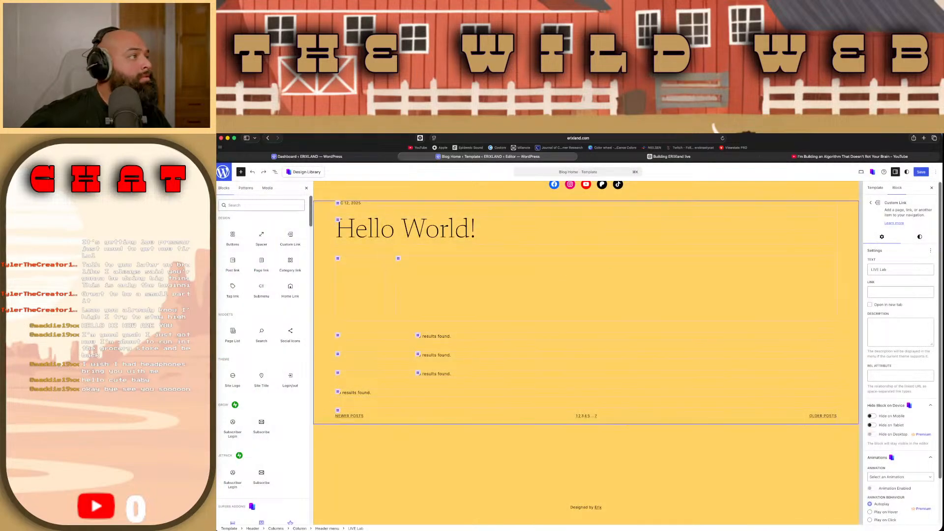
# Step: Review the LIVE Lab menu item's available actions, styles and settings, including its Advanced section, from the list view
pyautogui.click(275, 172)
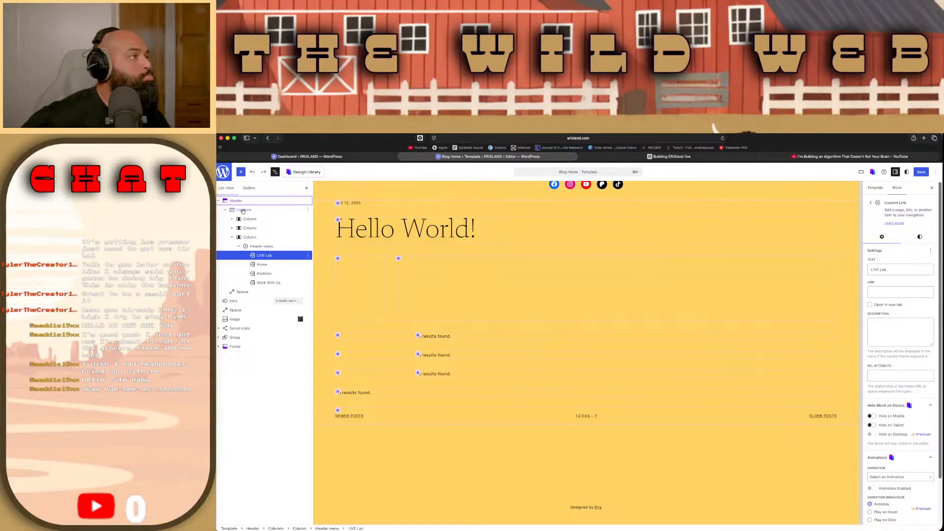
pyautogui.click(307, 256)
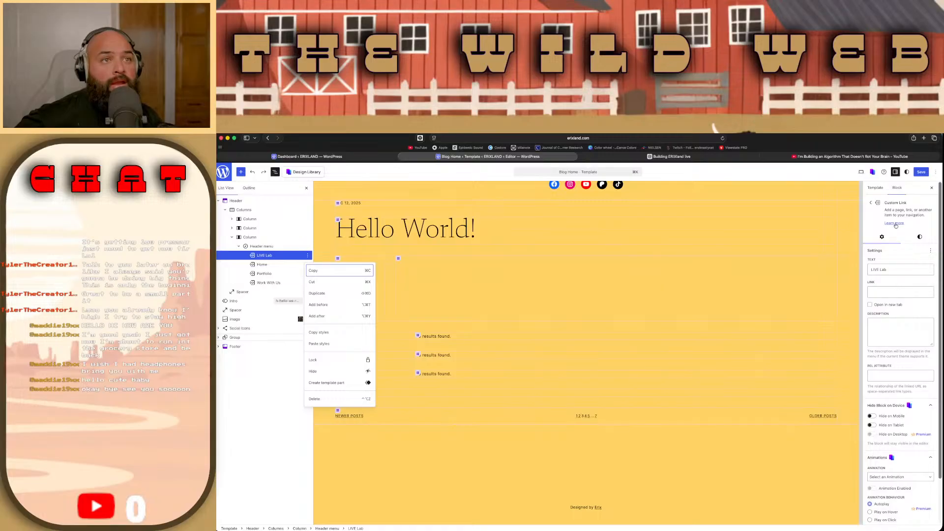
pyautogui.click(879, 203)
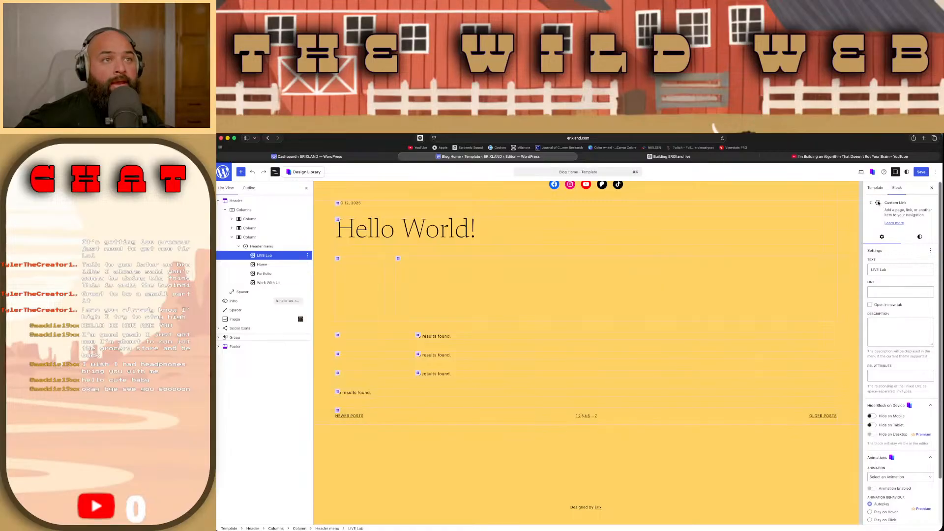
pyautogui.click(921, 238)
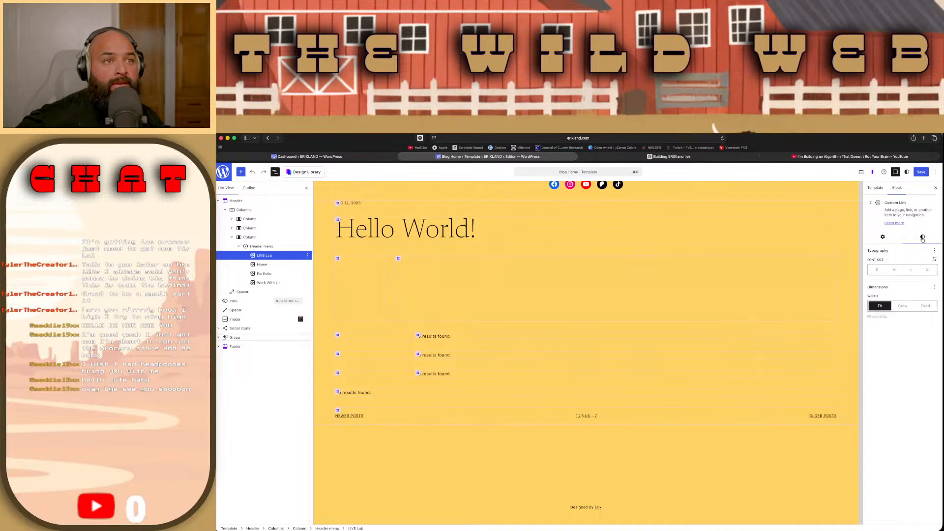
pyautogui.click(884, 238)
pyautogui.scroll(-1, 899, 318)
pyautogui.scroll(-1, 899, 318)
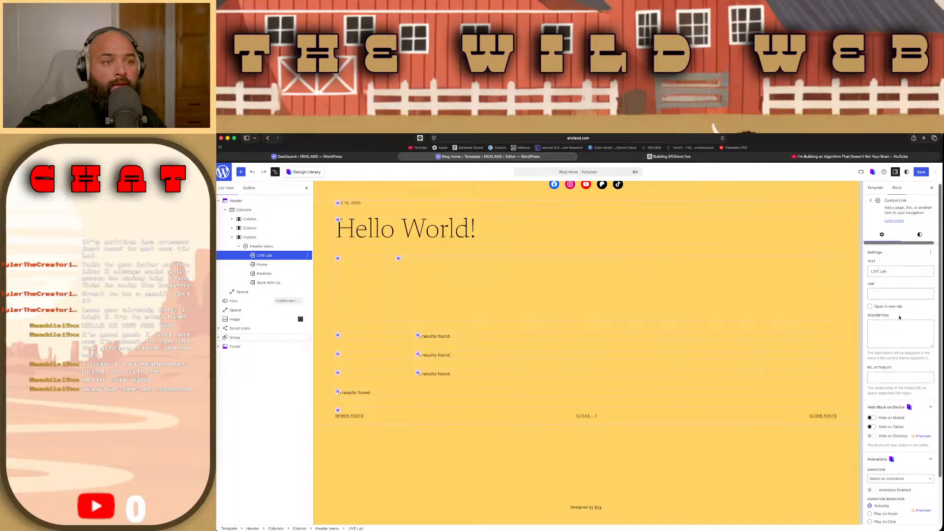
pyautogui.scroll(-3, 899, 318)
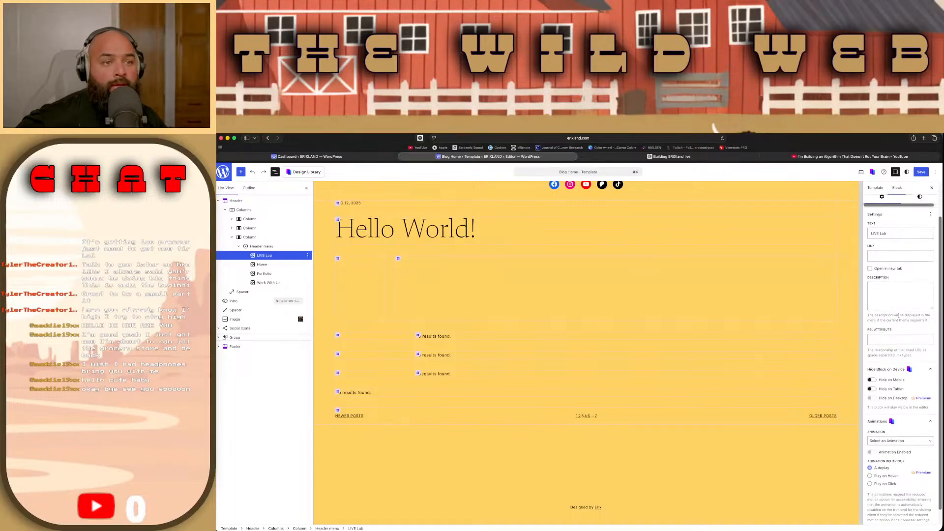
pyautogui.click(915, 518)
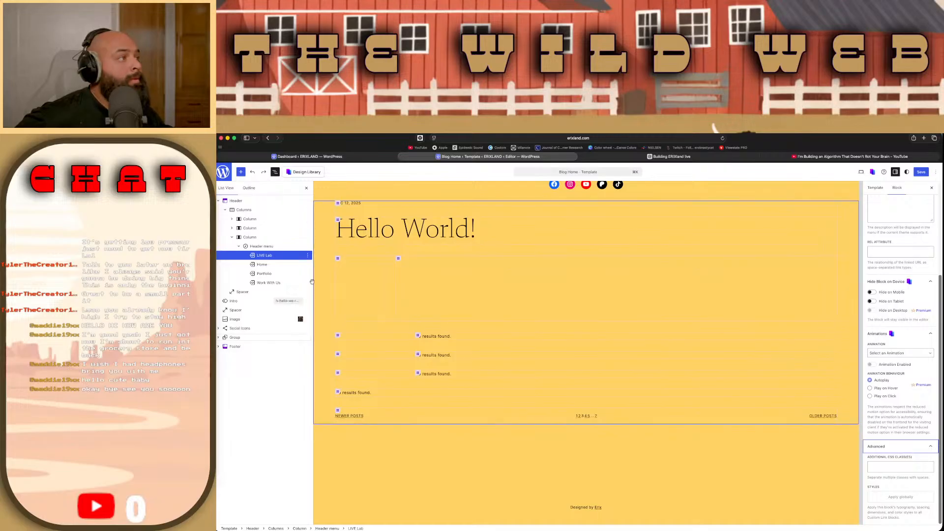
# Step: Check the template's outline and return to the list view with LIVE Lab selected
pyautogui.click(264, 256)
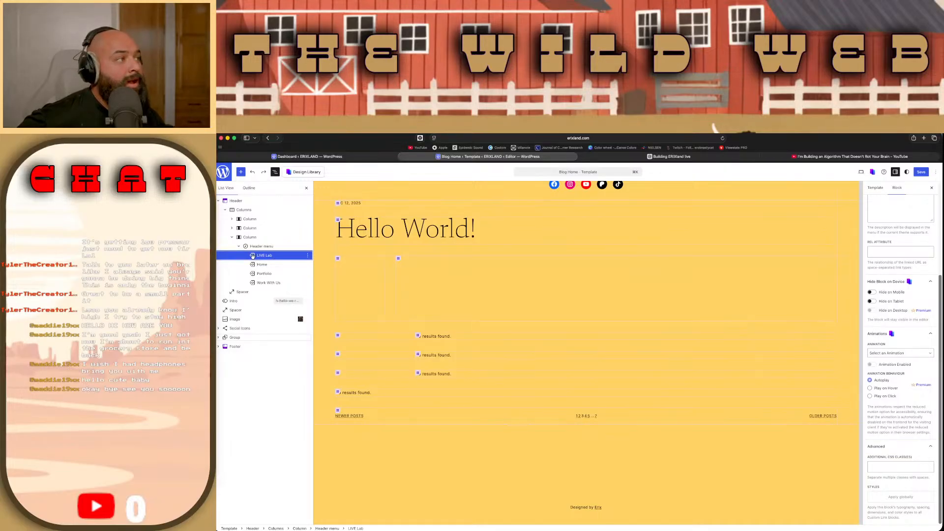
pyautogui.click(275, 172)
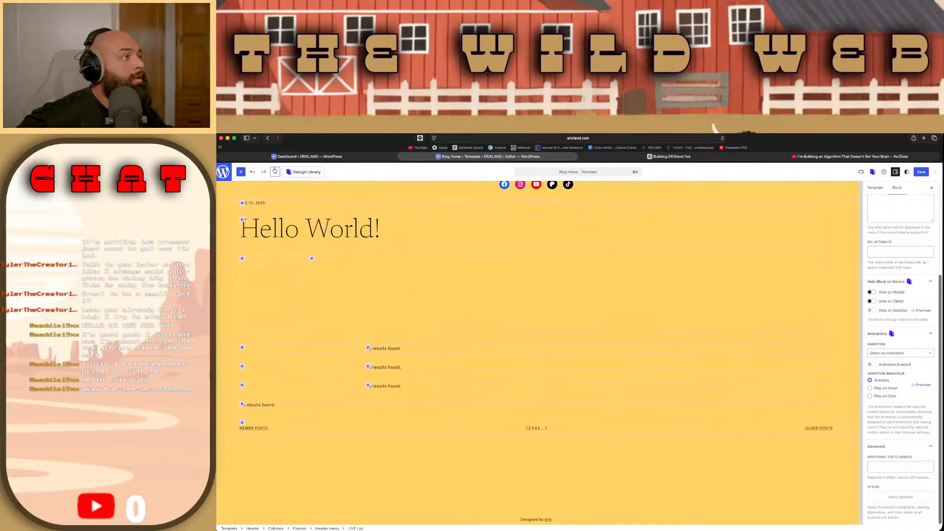
pyautogui.click(275, 171)
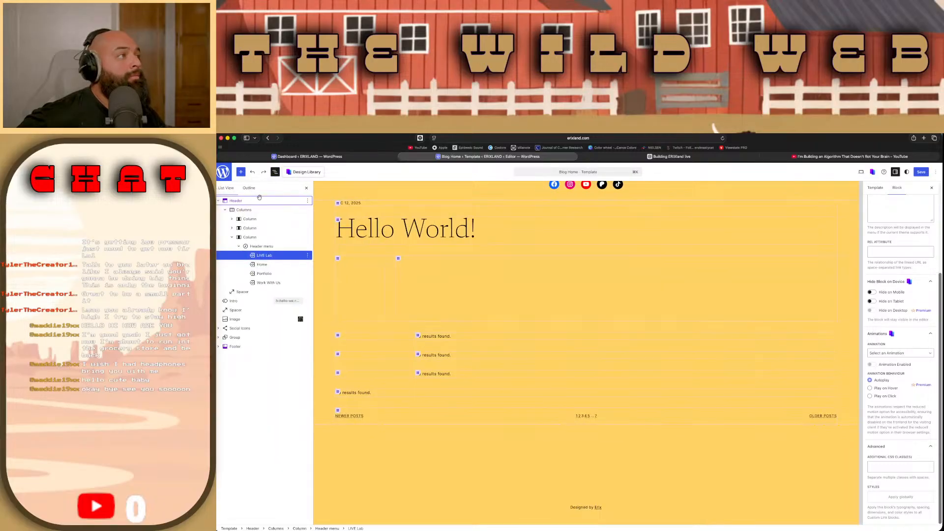
pyautogui.click(249, 189)
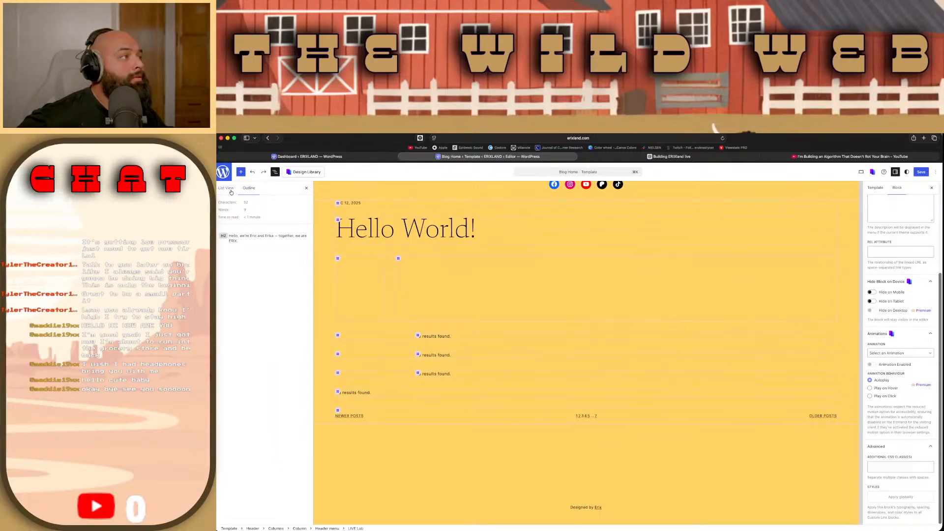
pyautogui.click(226, 187)
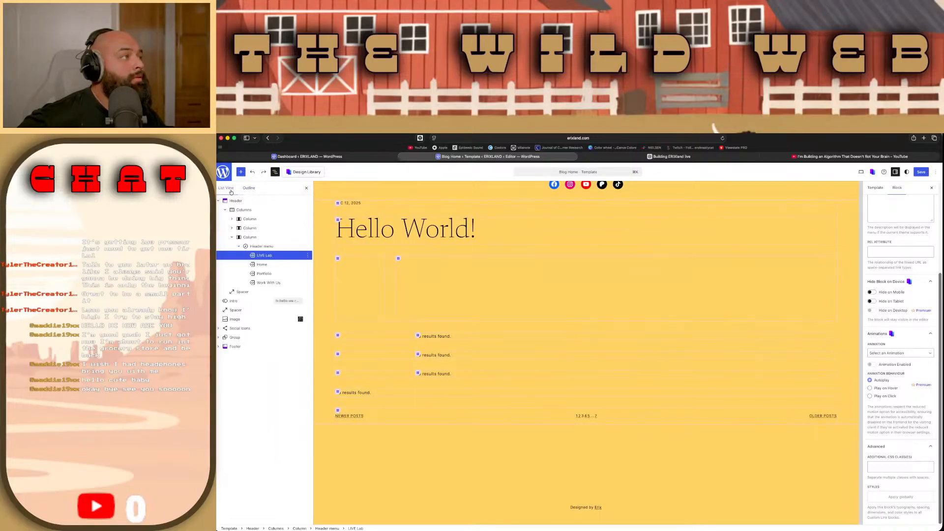
# Step: Create a General template part named "live" from the LIVE Lab menu item and close the dialog
pyautogui.click(307, 256)
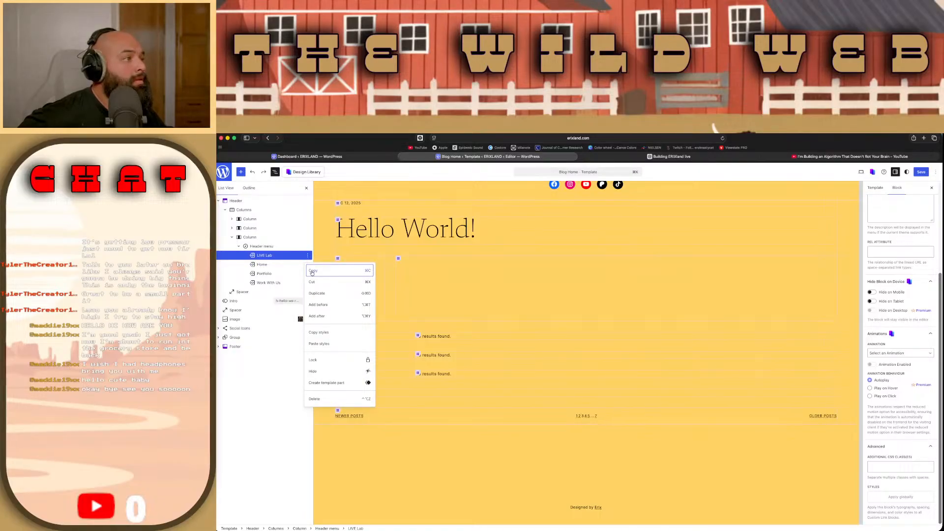
pyautogui.click(350, 388)
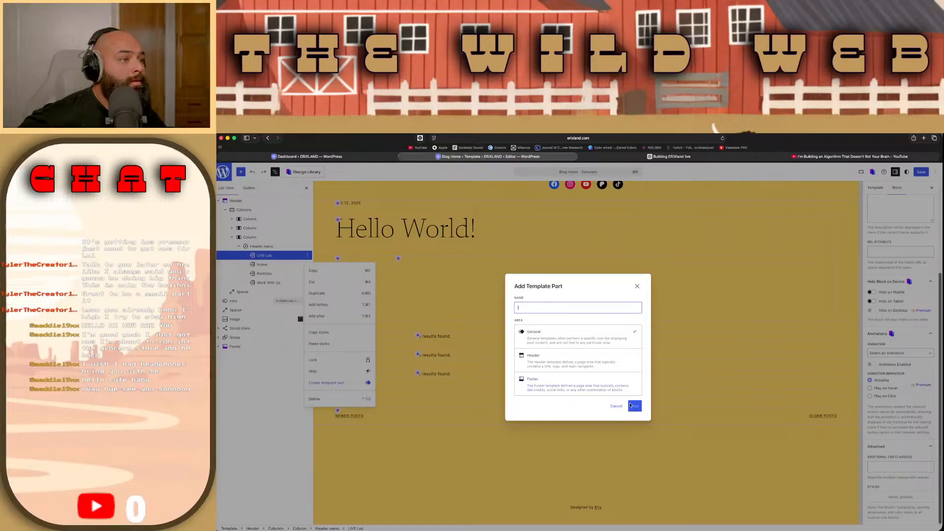
pyautogui.write('live')
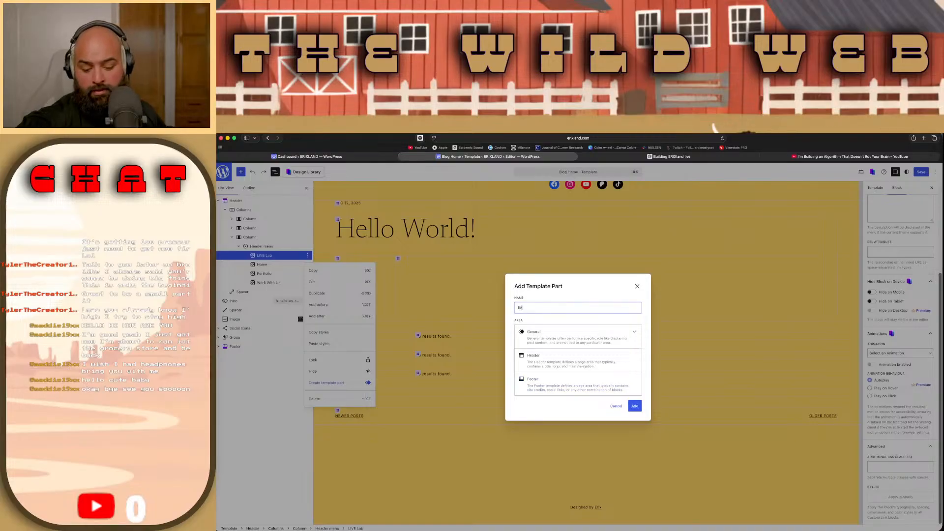
pyautogui.click(634, 405)
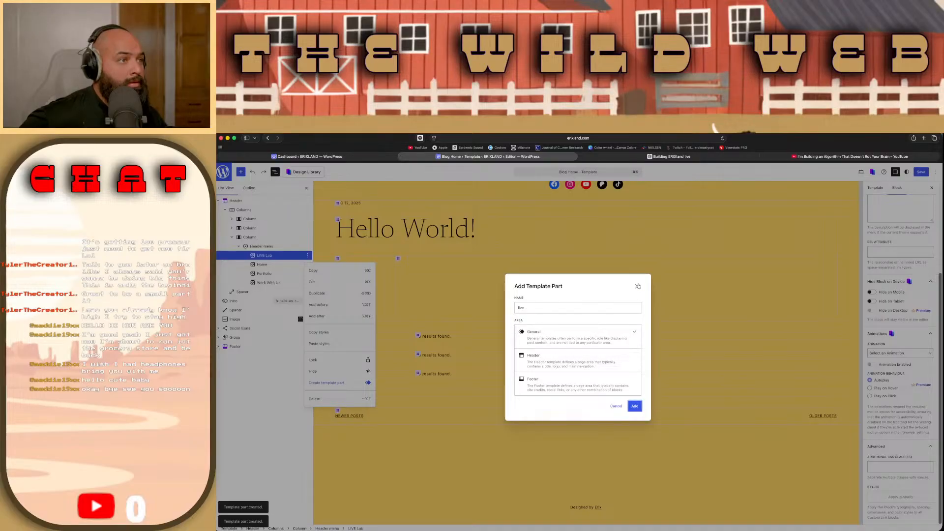
pyautogui.click(638, 285)
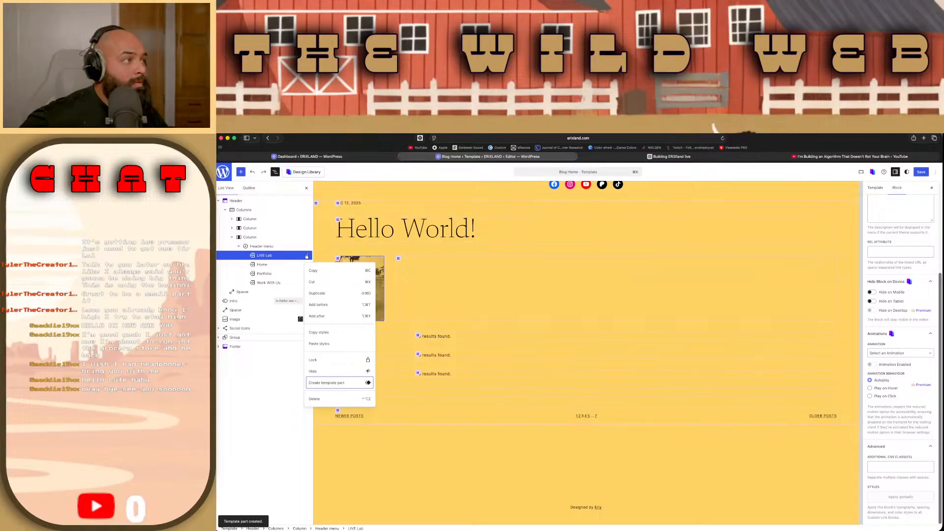
pyautogui.click(306, 255)
pyautogui.click(306, 255)
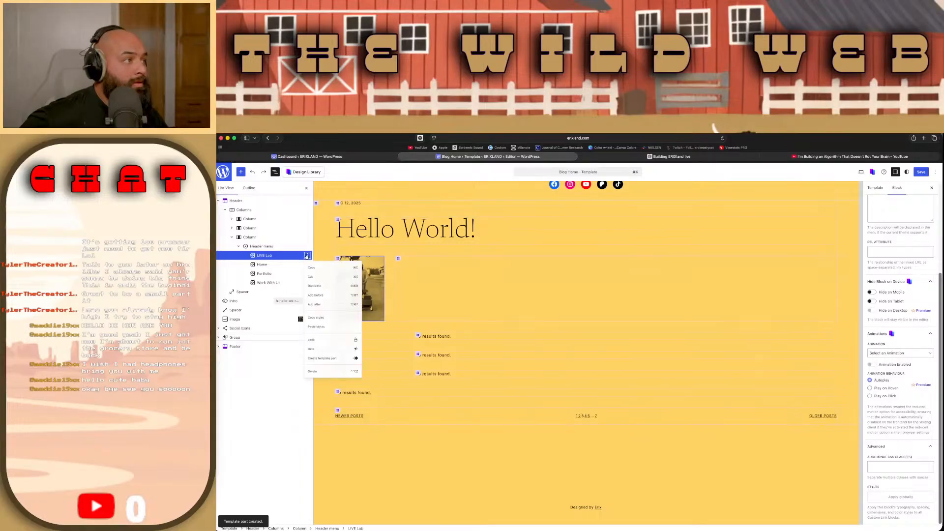
pyautogui.click(285, 369)
# Step: Open the header's overlay menu on the page and discard the LIVE Lab item by leaving its link address empty
pyautogui.scroll(12, 505, 333)
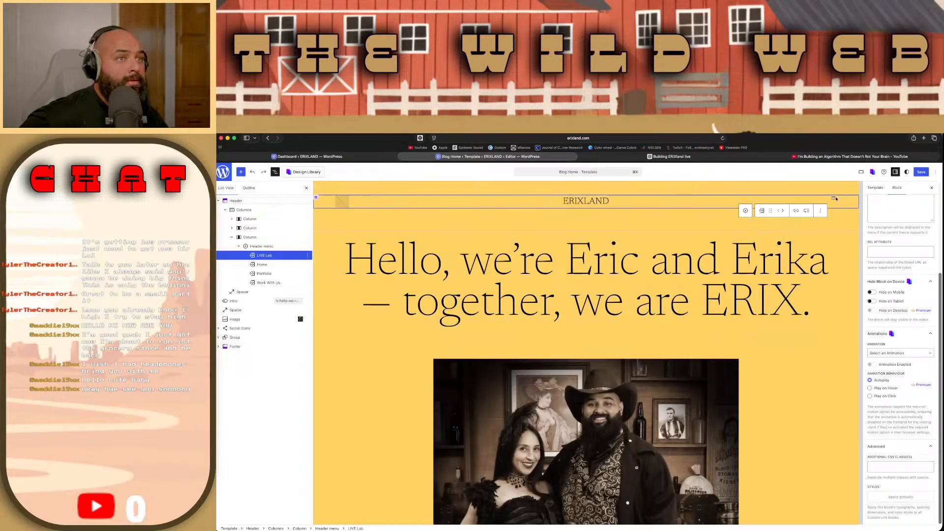
pyautogui.click(761, 211)
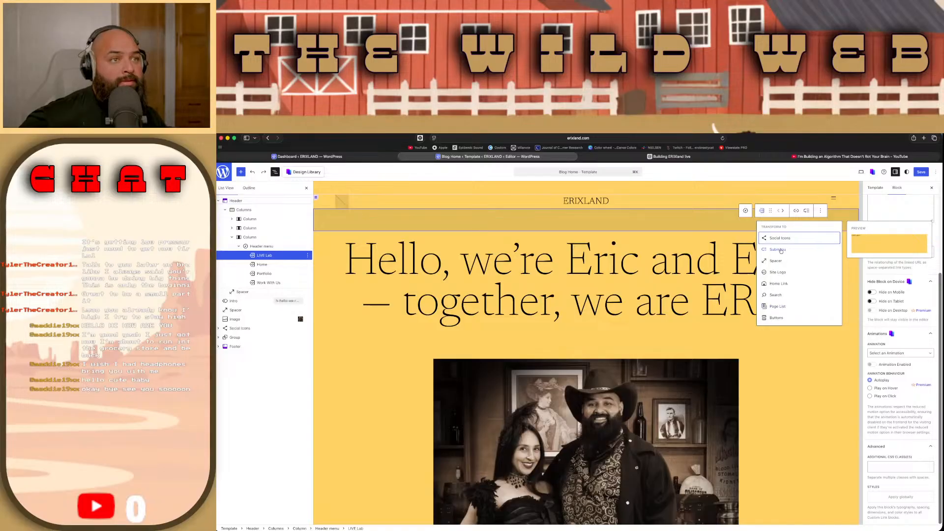
pyautogui.click(833, 197)
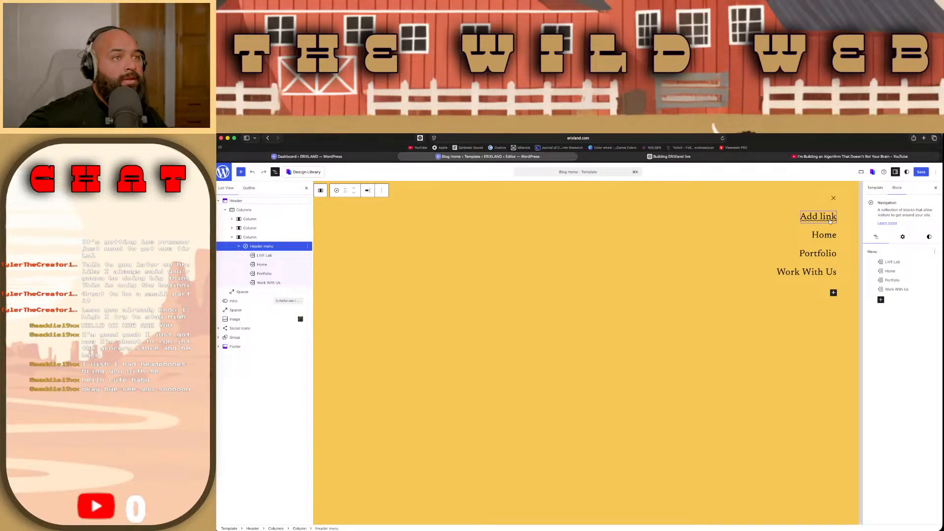
pyautogui.click(830, 220)
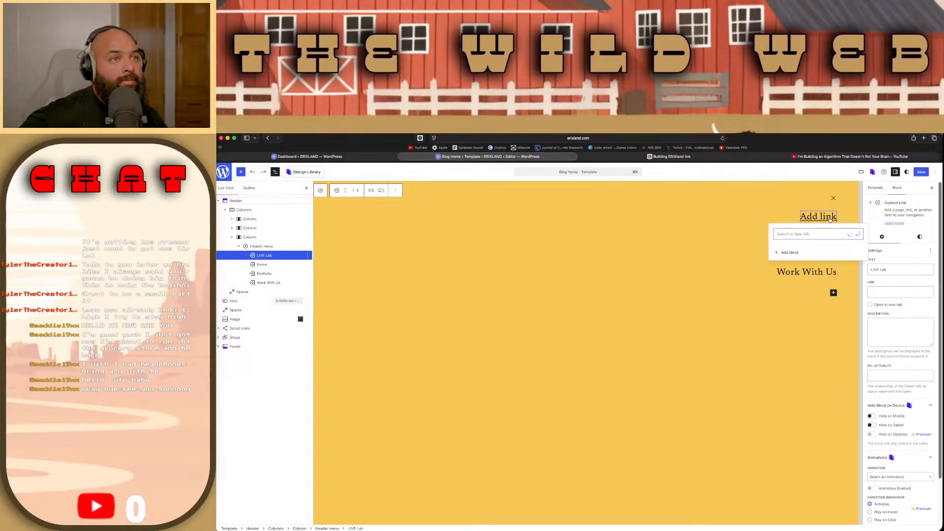
pyautogui.click(835, 326)
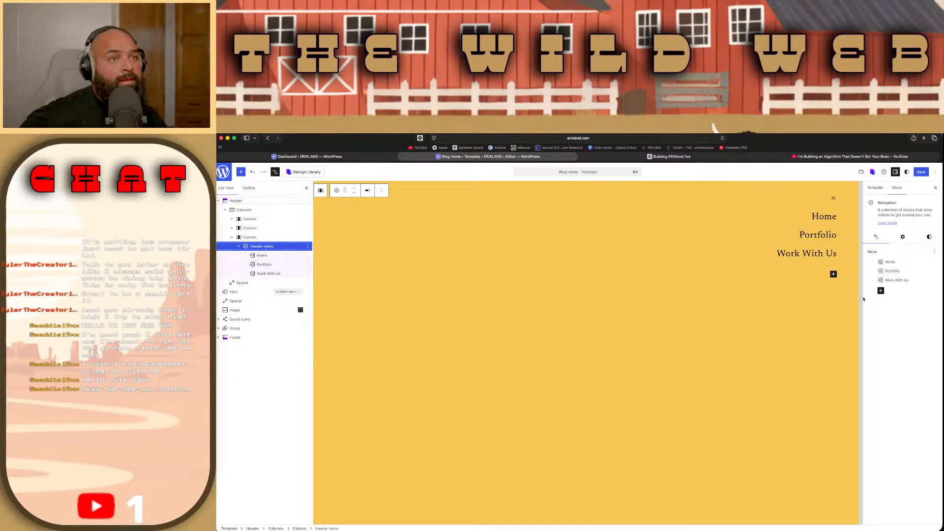
pyautogui.click(930, 262)
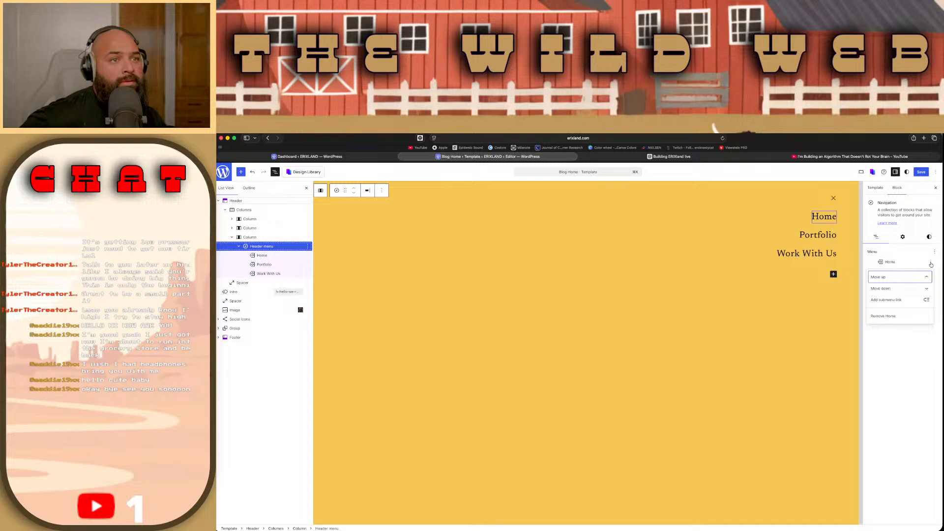
pyautogui.click(909, 301)
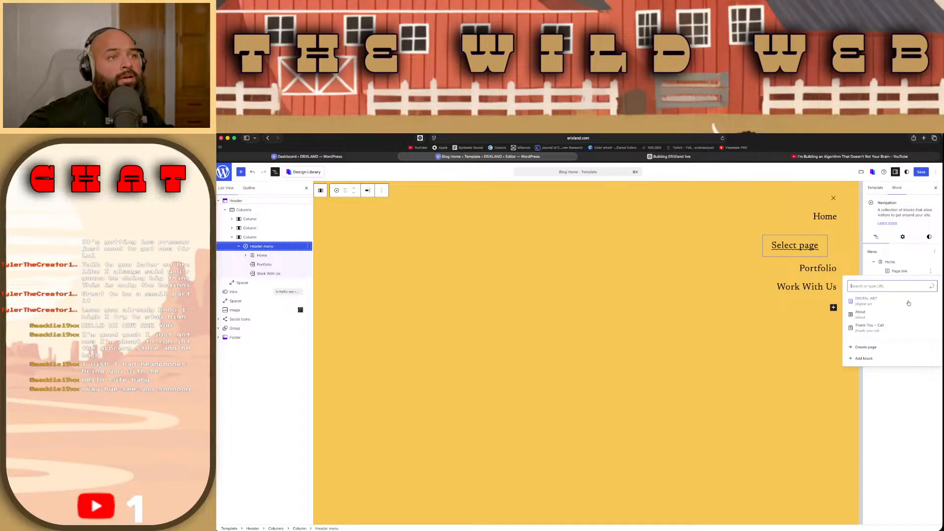
pyautogui.press('Escape')
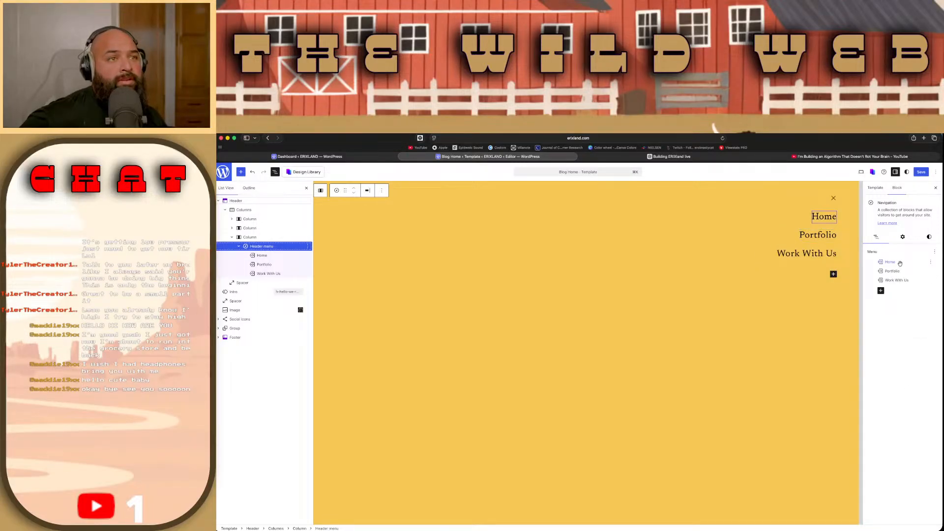
pyautogui.click(930, 263)
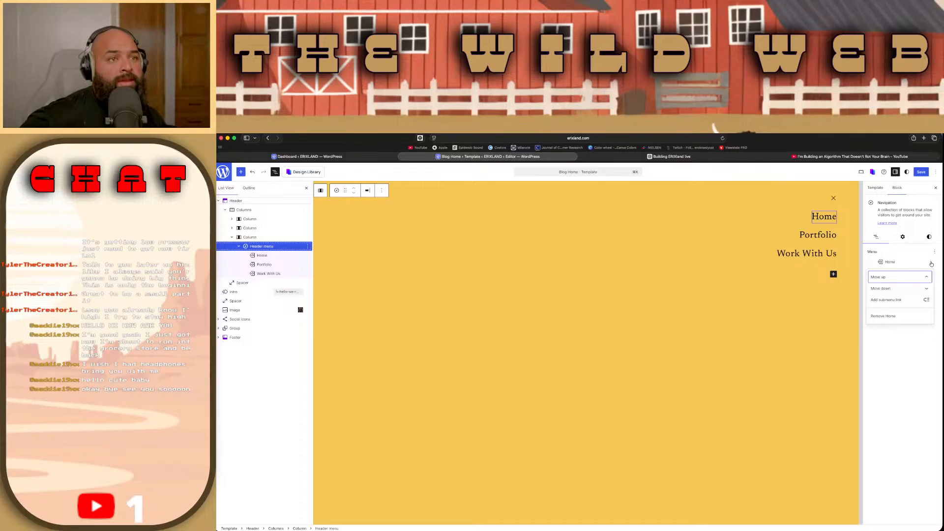
pyautogui.click(916, 336)
# Step: Set the link of the header menu's Home item to erixland.com
pyautogui.click(887, 263)
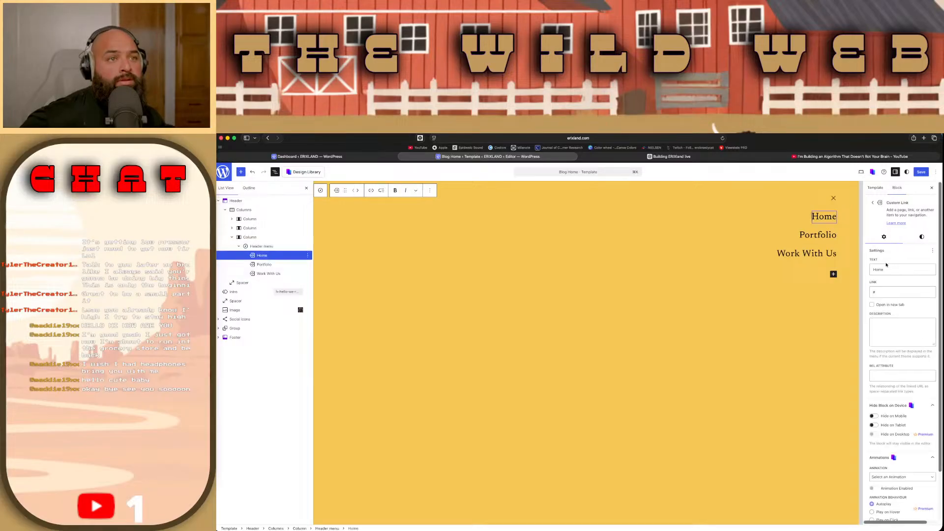
pyautogui.click(889, 292)
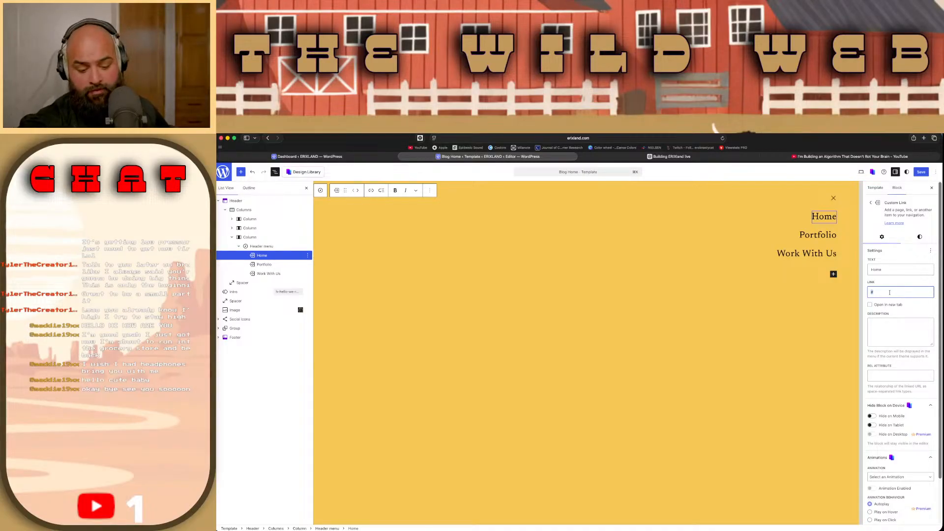
pyautogui.write('eri')
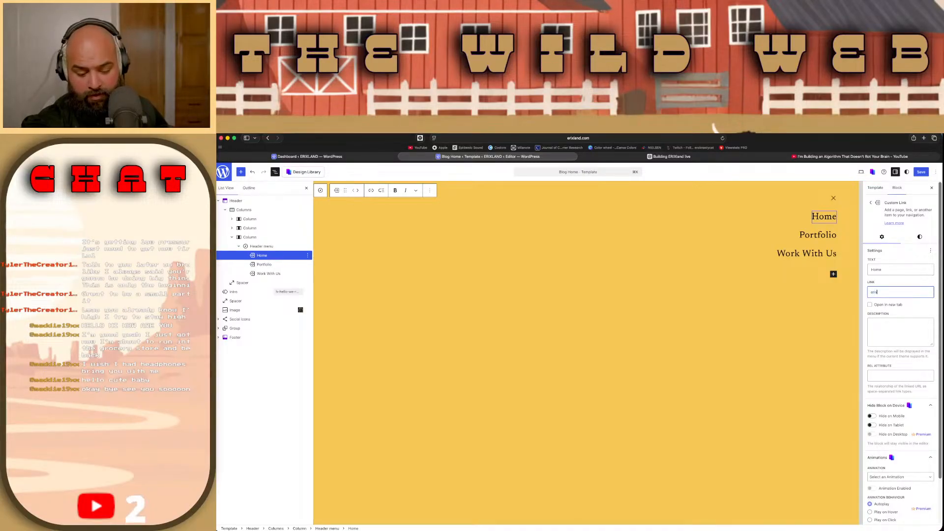
pyautogui.write('xland.com')
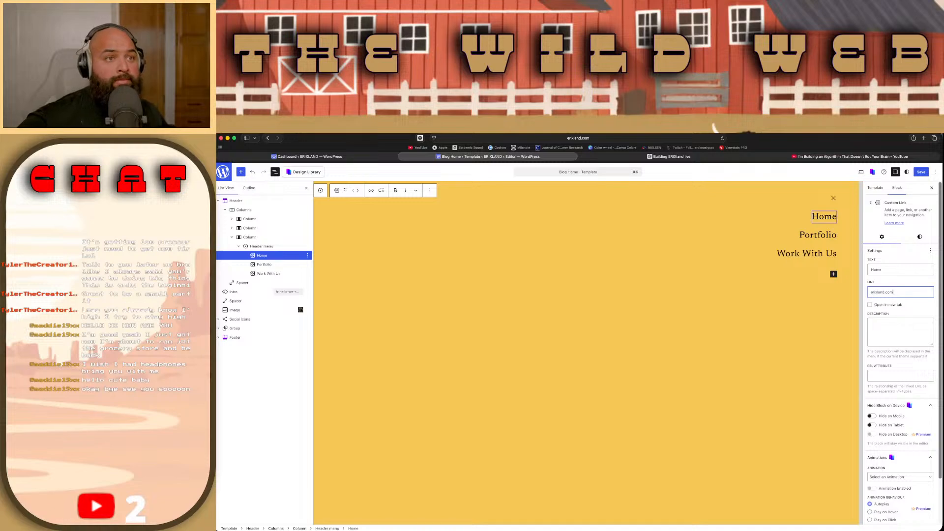
pyautogui.click(840, 345)
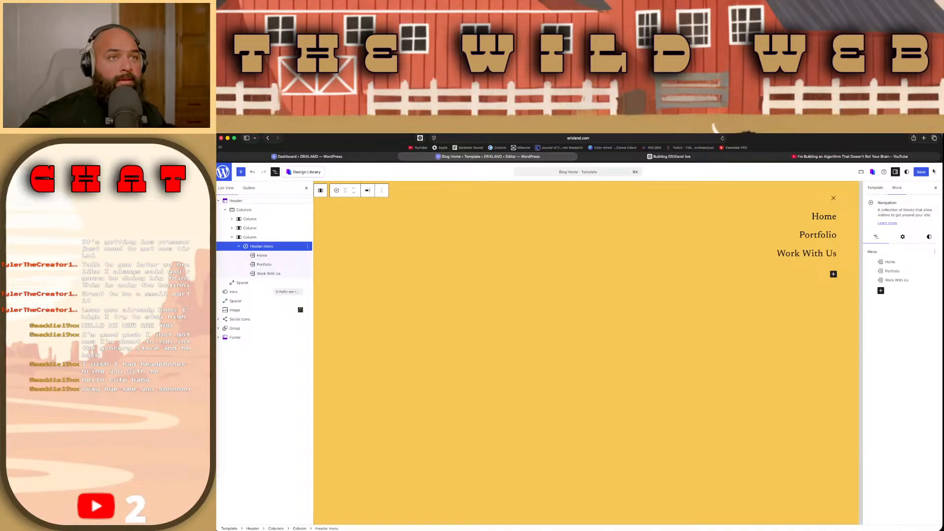
# Step: Review the site changes waiting to be saved, then reselect the Home menu item to check its link settings
pyautogui.click(911, 173)
pyautogui.click(825, 217)
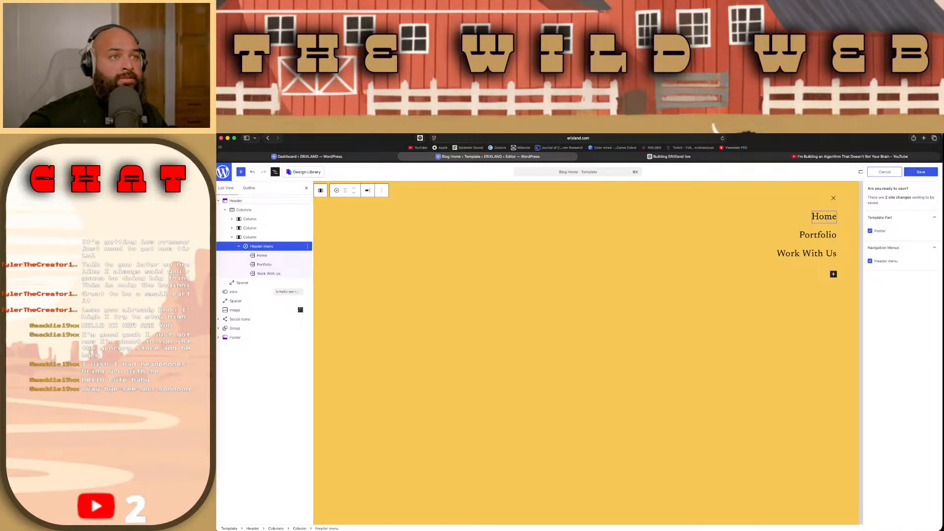
pyautogui.doubleClick(827, 217)
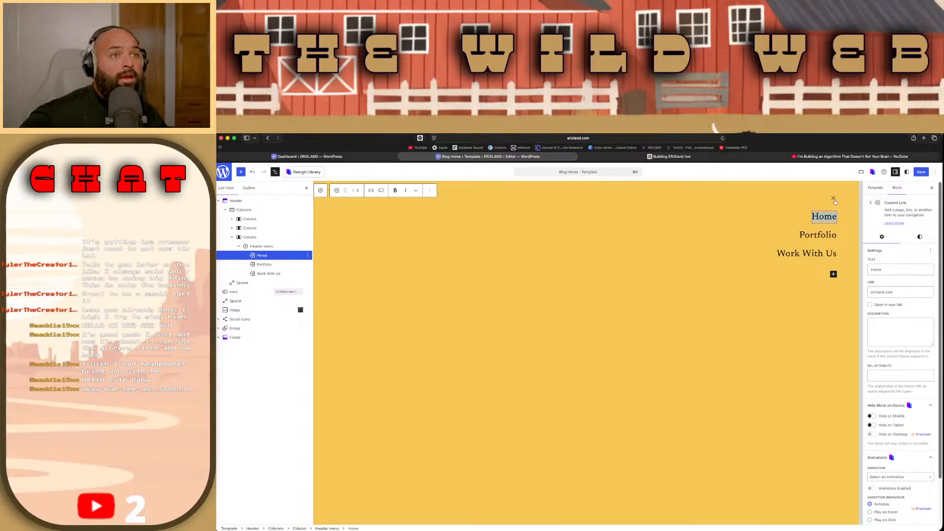
# Step: View the live ERIXLAND site in a new tab and check the items in its header overlay menu
pyautogui.click(861, 173)
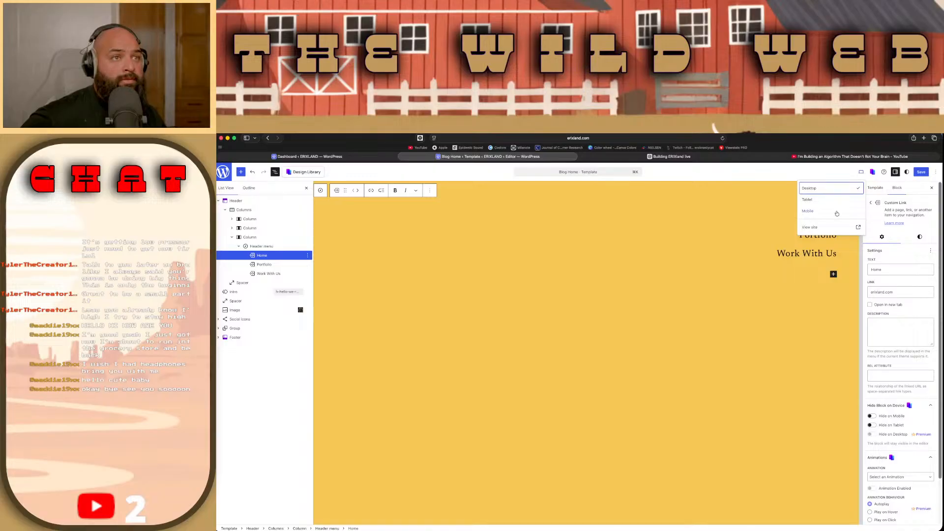
pyautogui.click(831, 228)
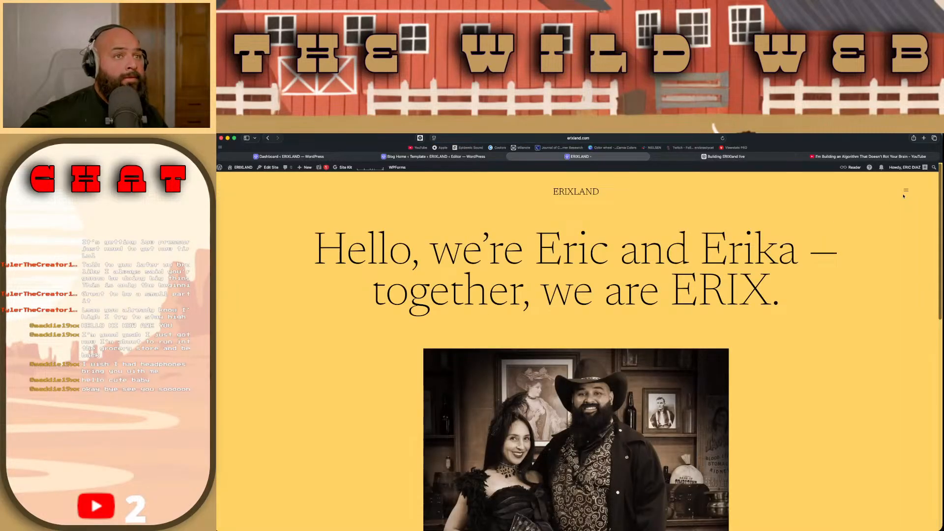
pyautogui.click(905, 191)
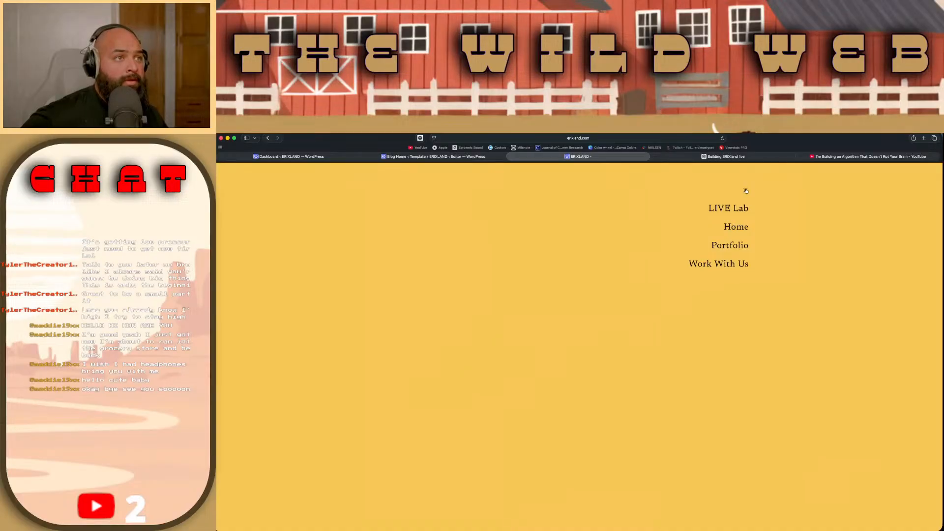
pyautogui.click(745, 190)
pyautogui.click(906, 191)
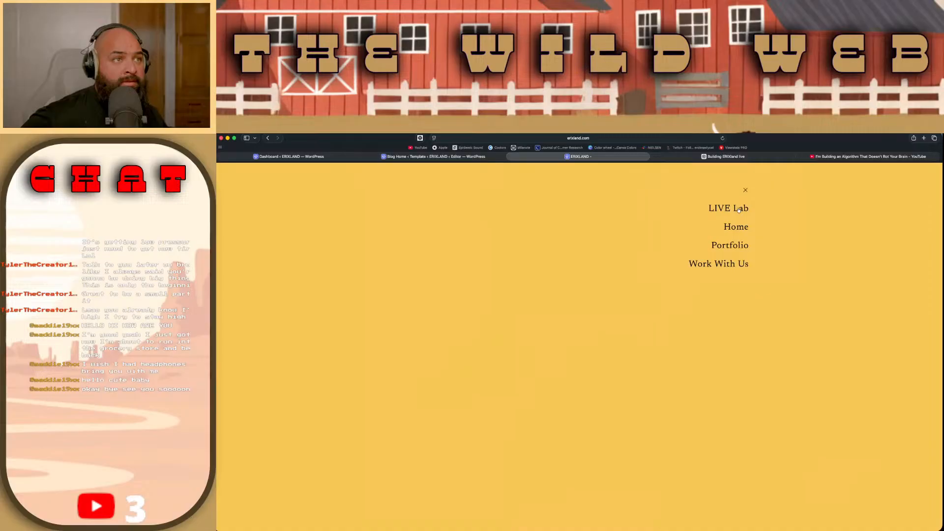
pyautogui.click(744, 193)
pyautogui.click(905, 190)
pyautogui.click(745, 191)
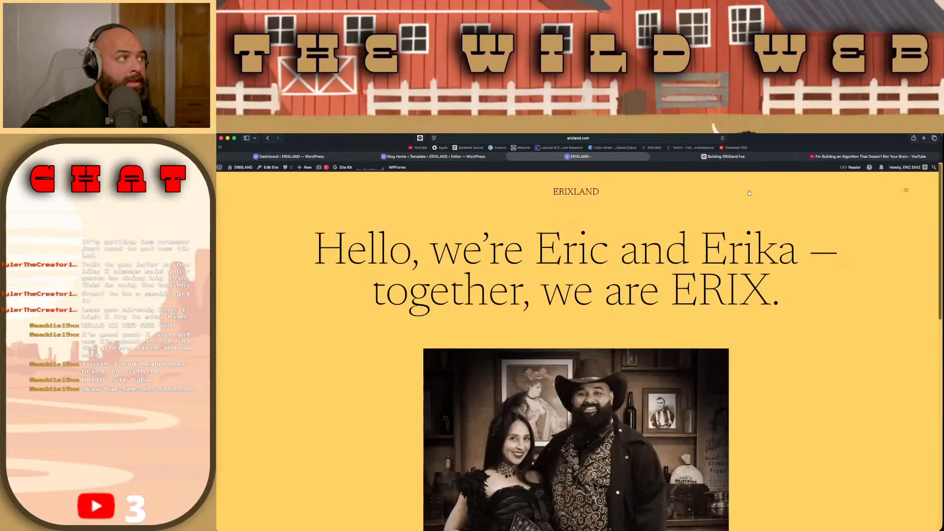
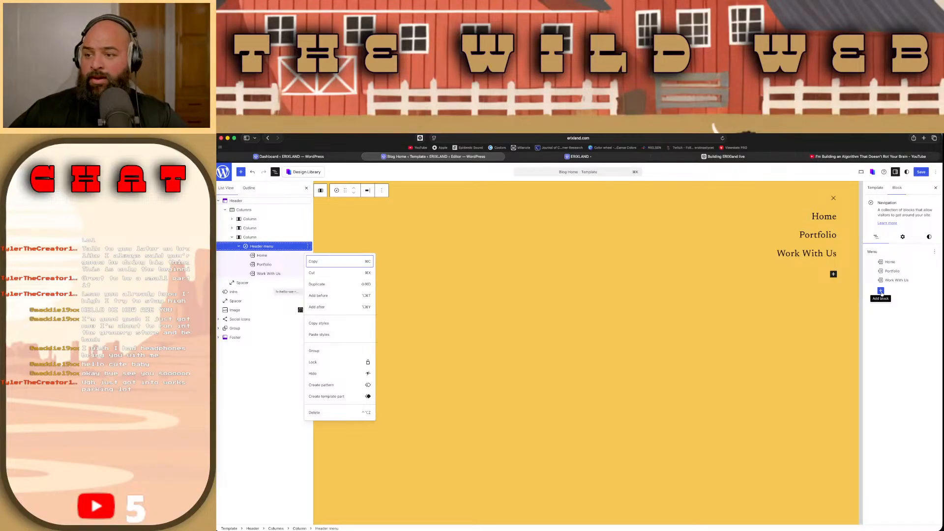
# Step: Add the DIGITAL ART page to the header menu and place it directly after Home
pyautogui.click(880, 291)
pyautogui.click(881, 292)
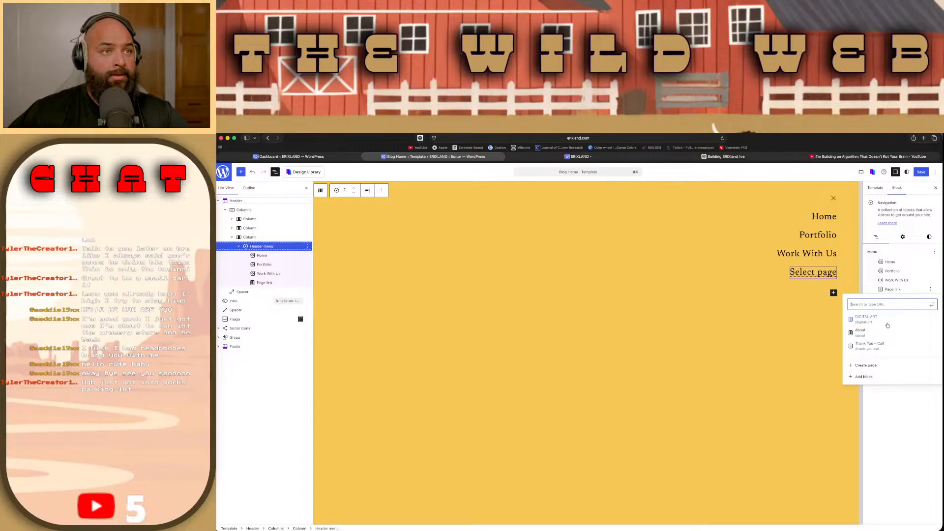
pyautogui.click(887, 323)
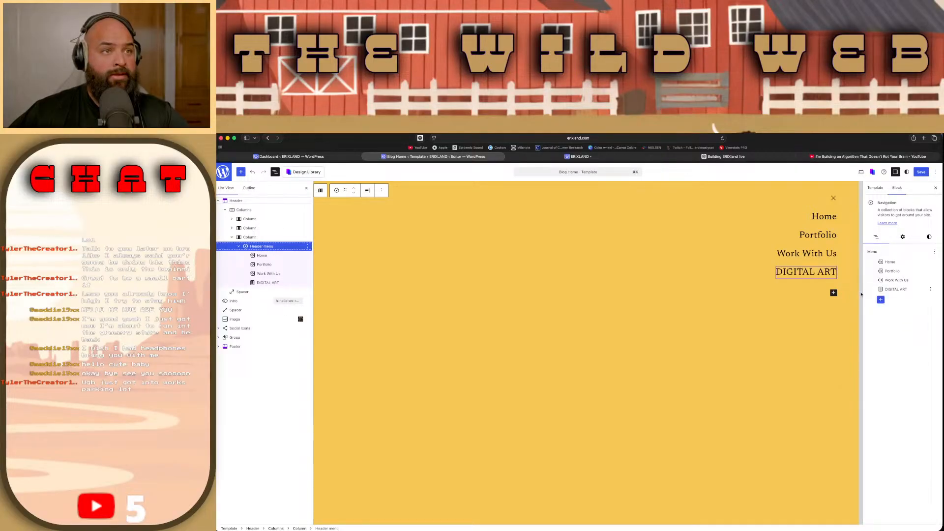
pyautogui.moveTo(893, 289); pyautogui.dragTo(893, 271)
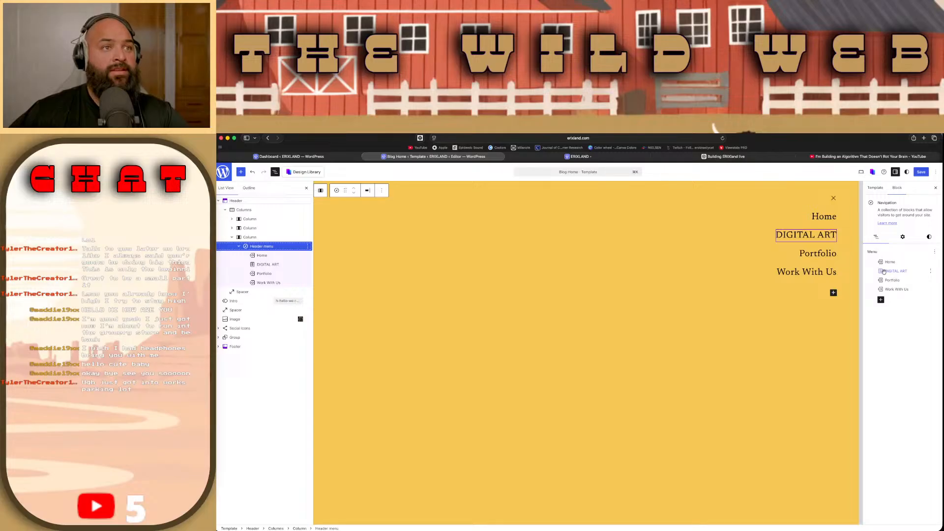
# Step: Create a draft page titled MUSIC from the header menu and place its link directly after DIGITAL ART
pyautogui.click(881, 299)
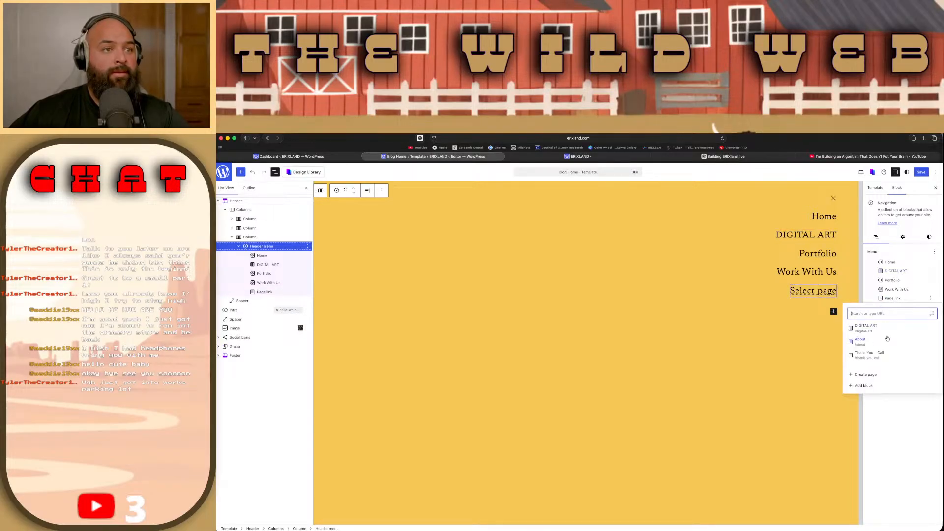
pyautogui.click(886, 375)
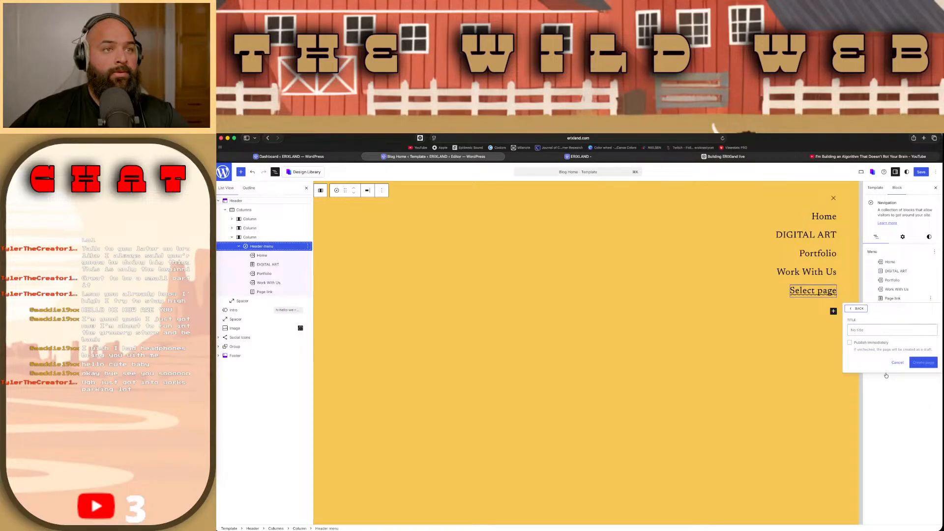
pyautogui.click(873, 330)
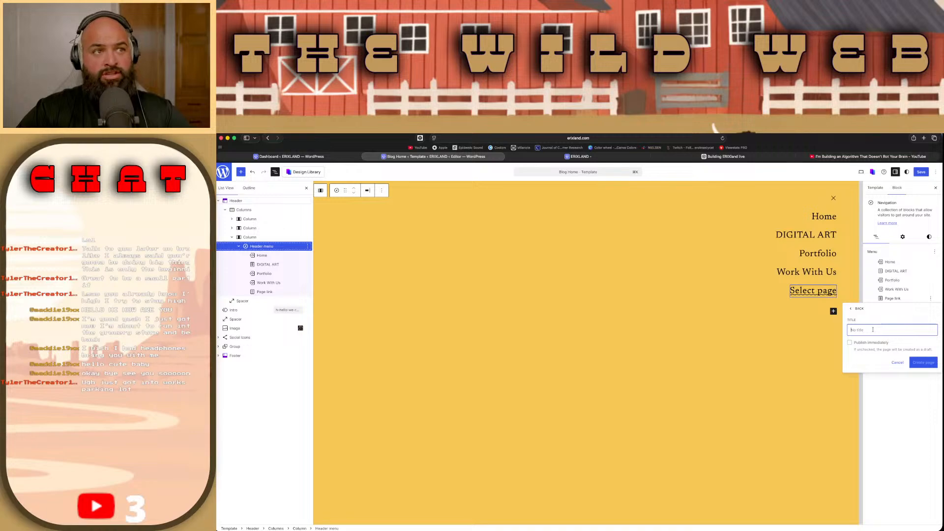
pyautogui.write('Mu')
pyautogui.press('Return')
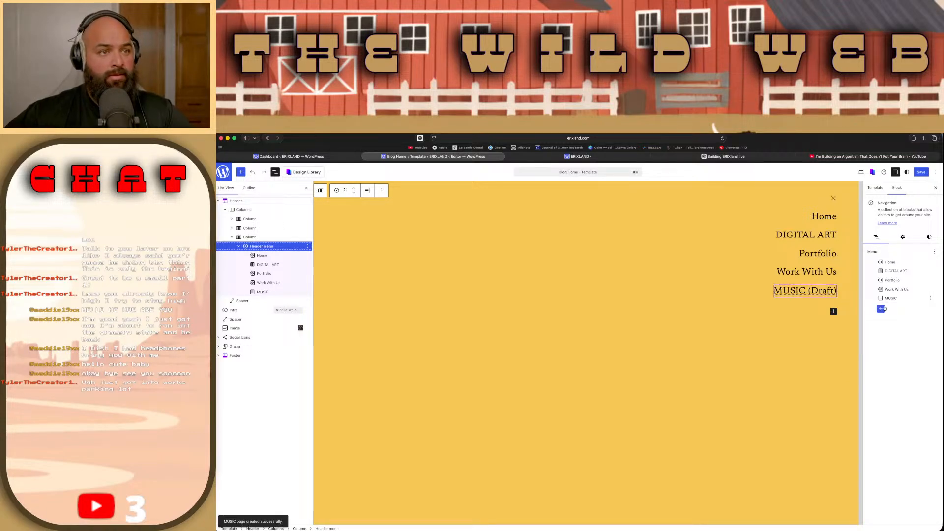
pyautogui.moveTo(890, 298); pyautogui.dragTo(893, 281)
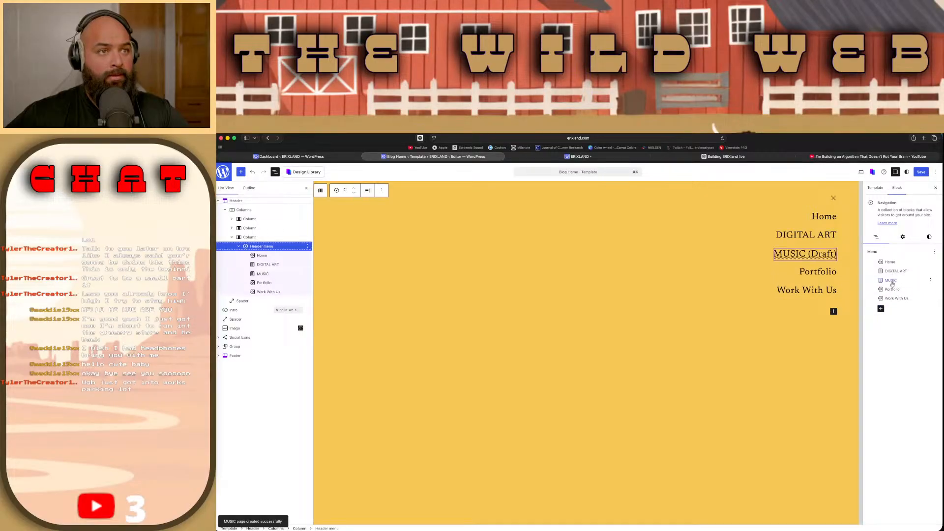
# Step: Create a draft page titled Live Lab from the header menu and place its link directly after MUSIC
pyautogui.click(880, 310)
pyautogui.write('LIVE LAB')
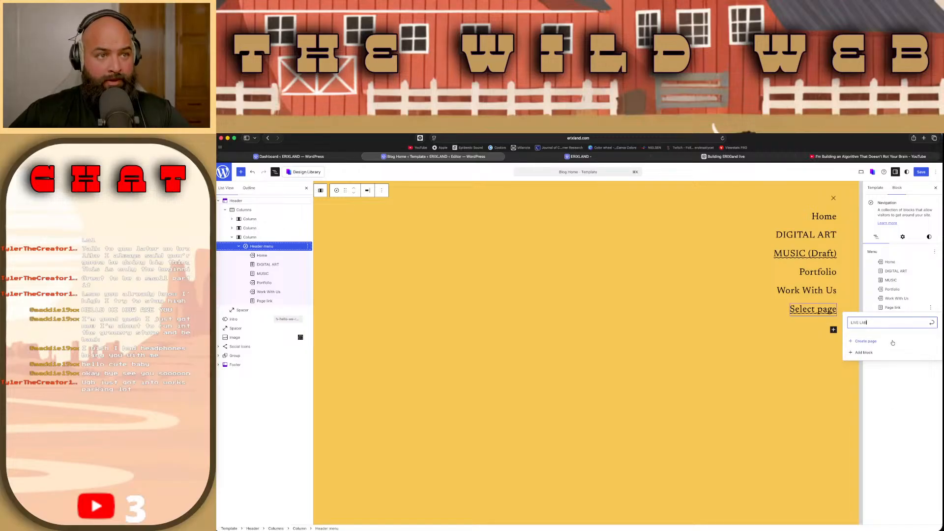
pyautogui.click(892, 342)
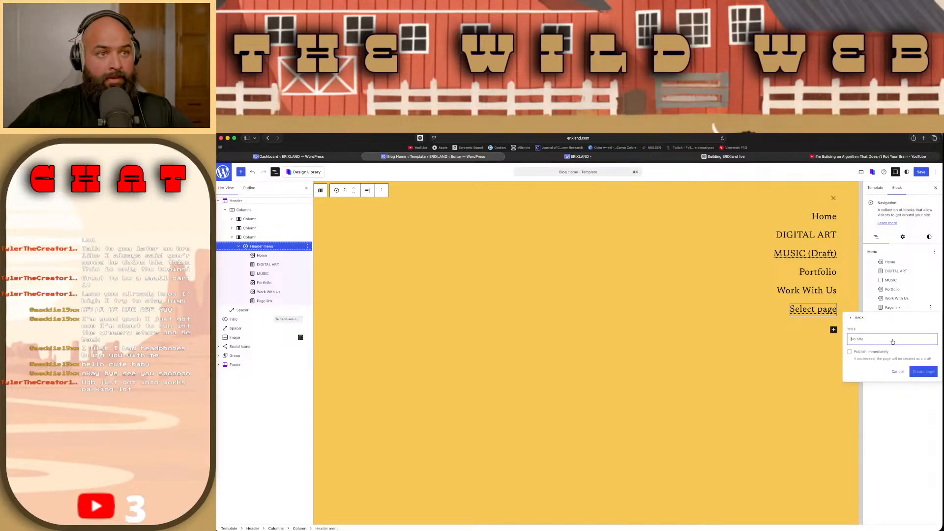
pyautogui.write('Live')
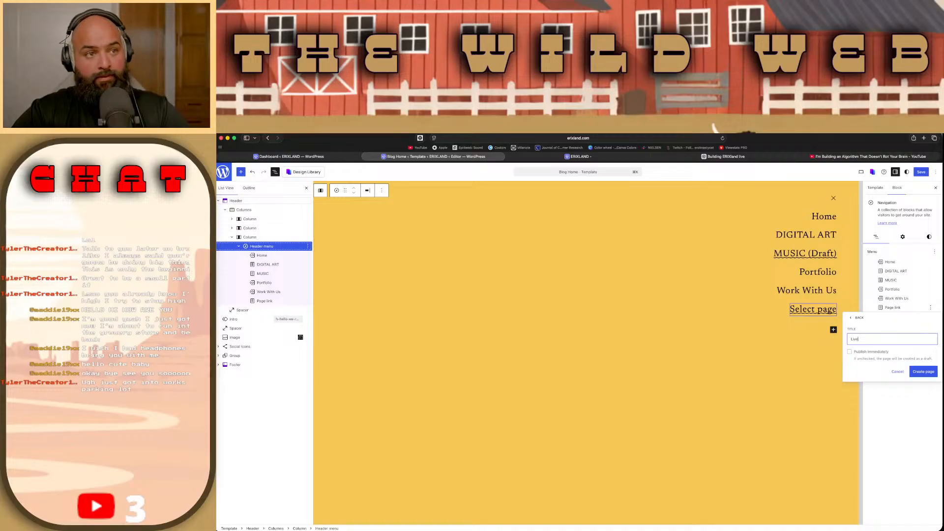
pyautogui.write(' Lab')
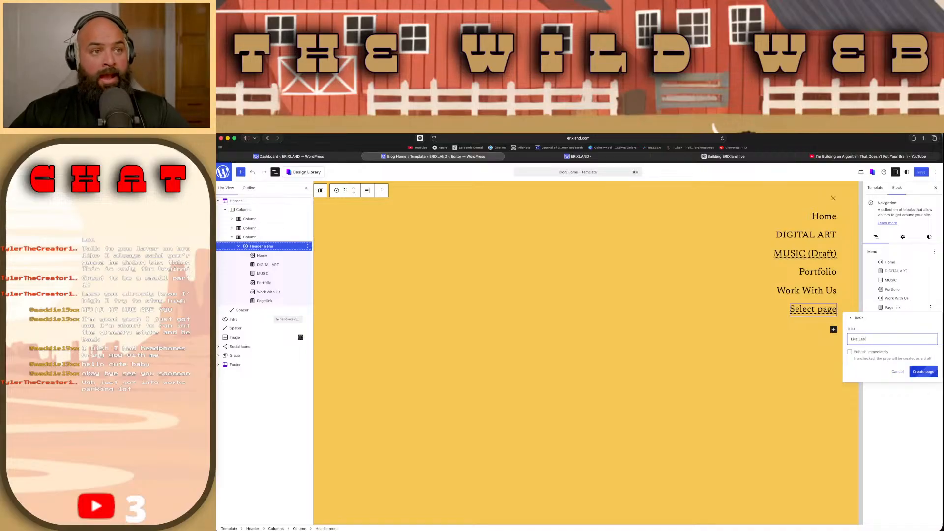
pyautogui.click(923, 371)
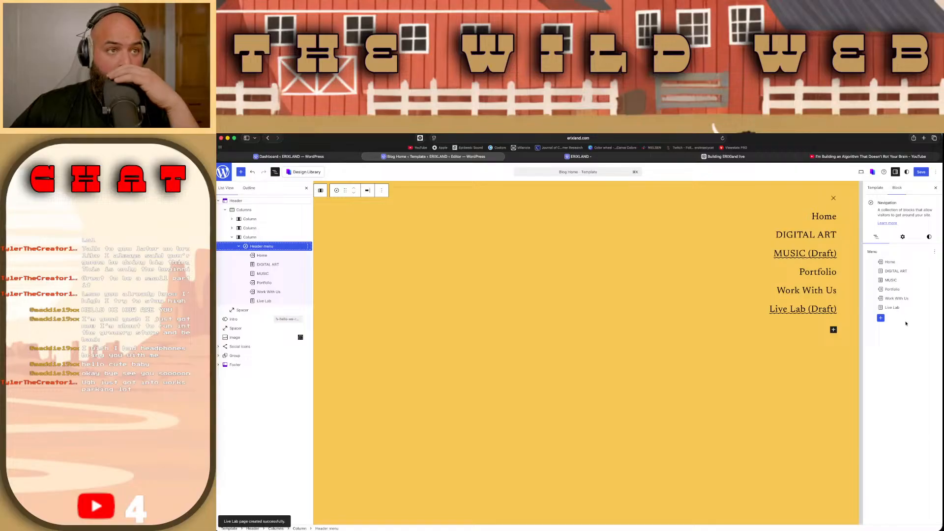
pyautogui.moveTo(892, 307); pyautogui.dragTo(899, 291)
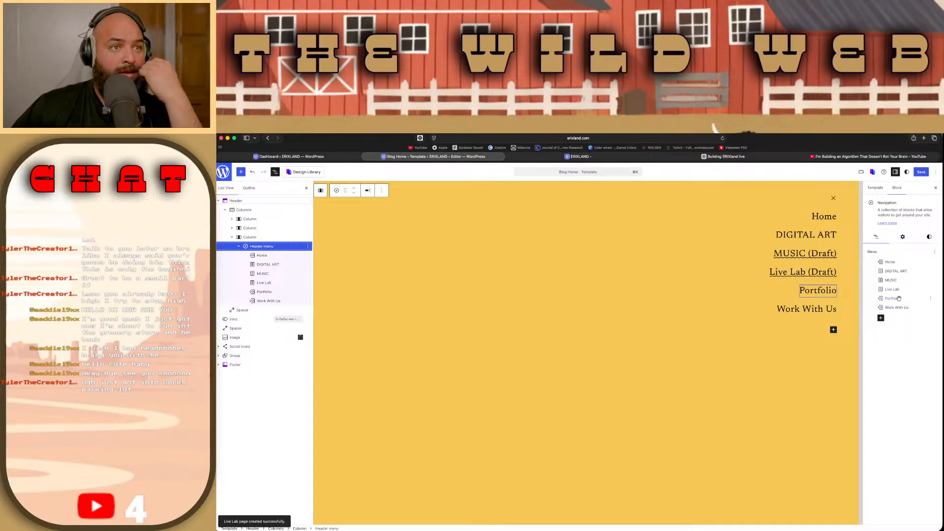
# Step: Compare the link settings of the header menu's DIGITAL ART and Home items
pyautogui.click(889, 272)
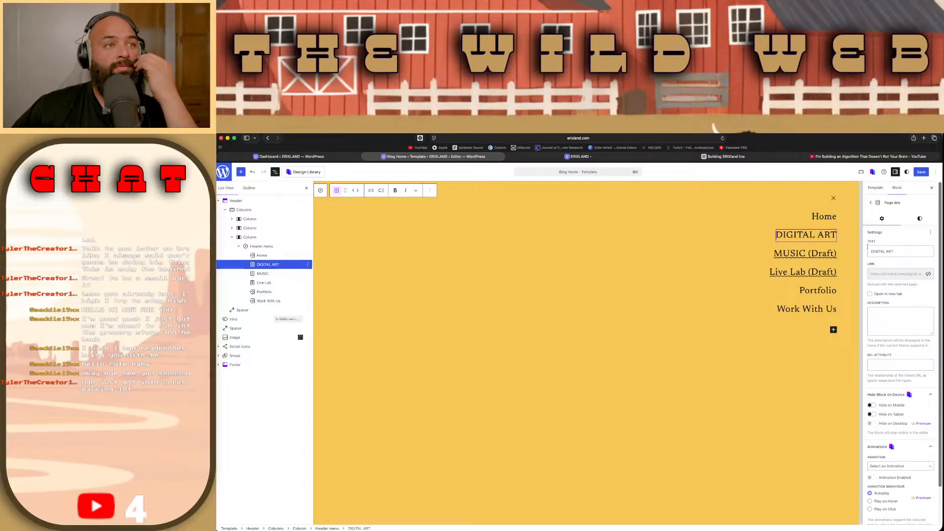
pyautogui.click(870, 203)
pyautogui.click(888, 266)
pyautogui.click(870, 202)
pyautogui.click(895, 258)
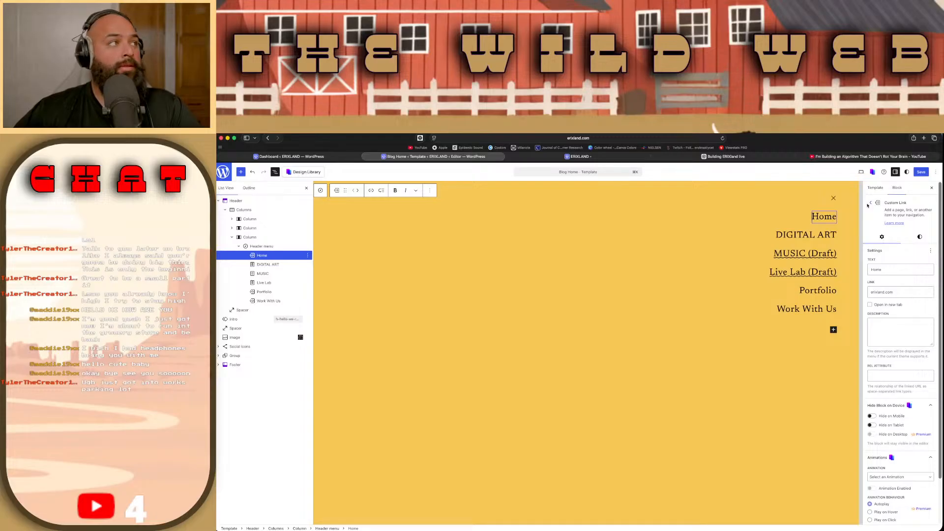
pyautogui.click(614, 158)
pyautogui.click(614, 141)
pyautogui.press('super+c')
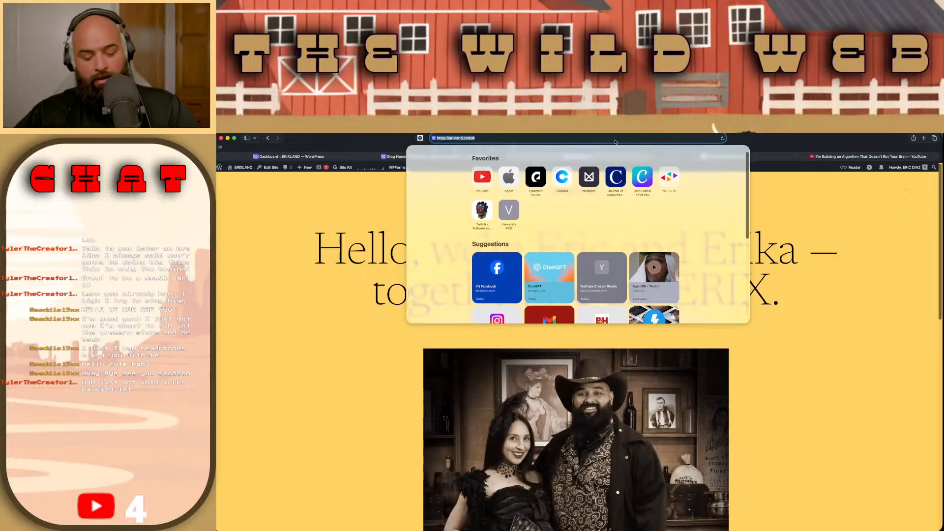
pyautogui.click(614, 138)
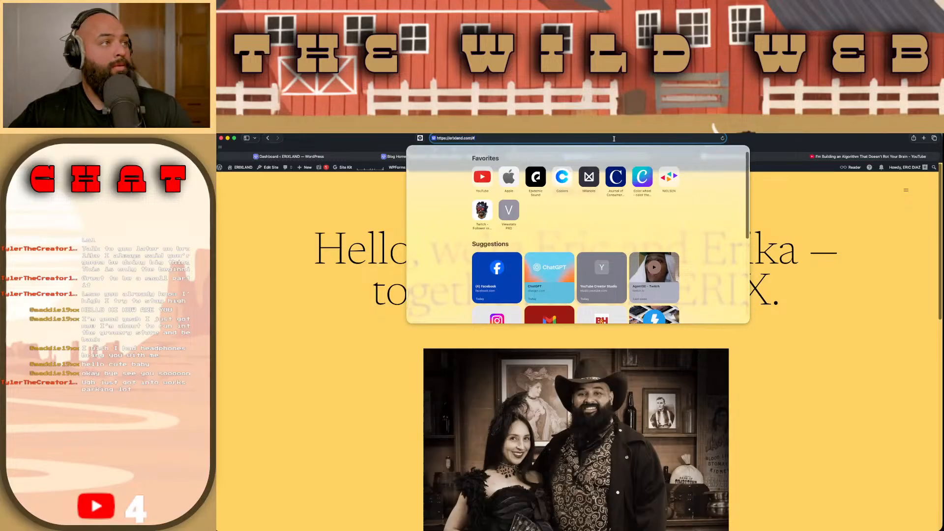
pyautogui.press('BackSpace')
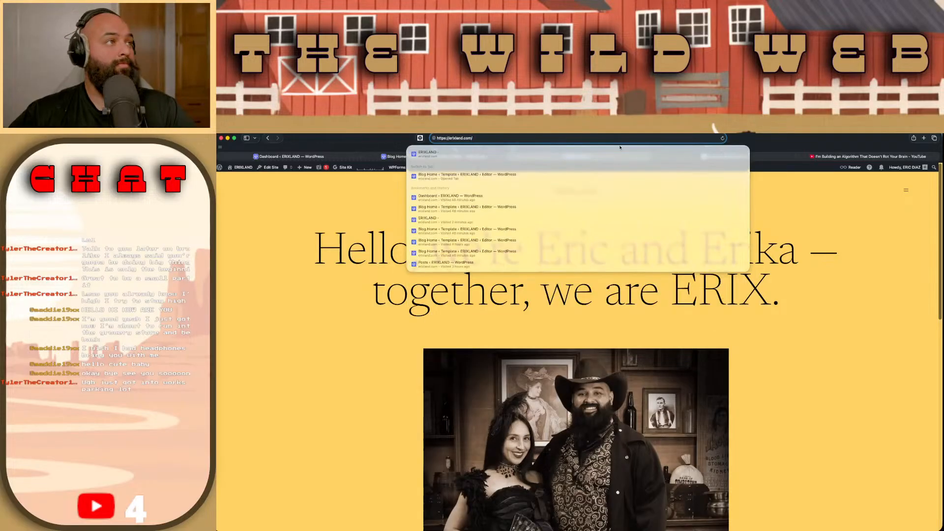
pyautogui.click(393, 156)
pyautogui.tripleClick(907, 291)
pyautogui.press('super+v')
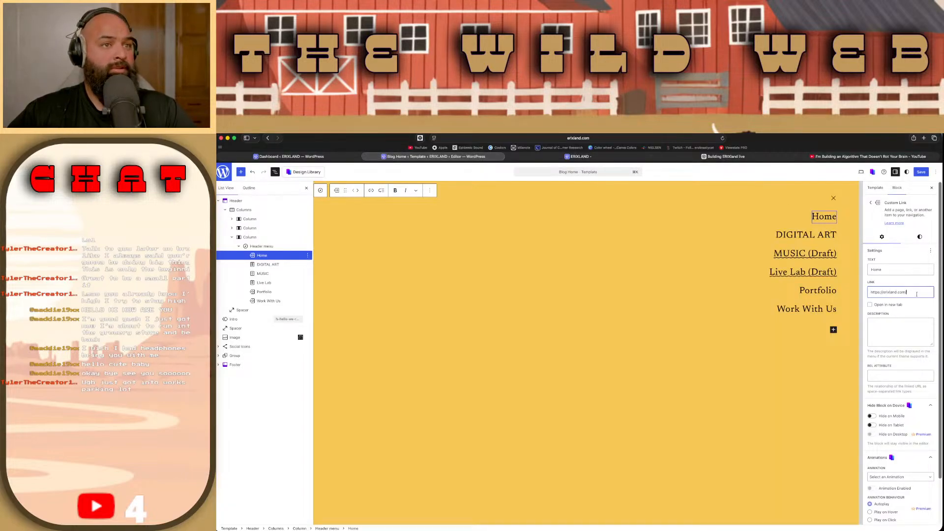
pyautogui.click(921, 174)
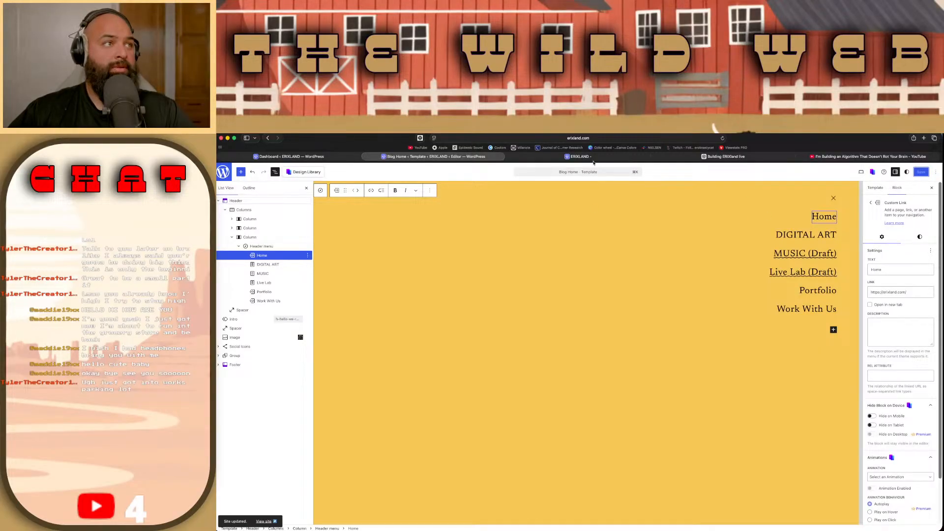
# Step: Test the Home and DIGITAL ART links in the live site's overlay menu and check the listed items
pyautogui.hotkey('ctrl', 'Tab')
pyautogui.click(906, 192)
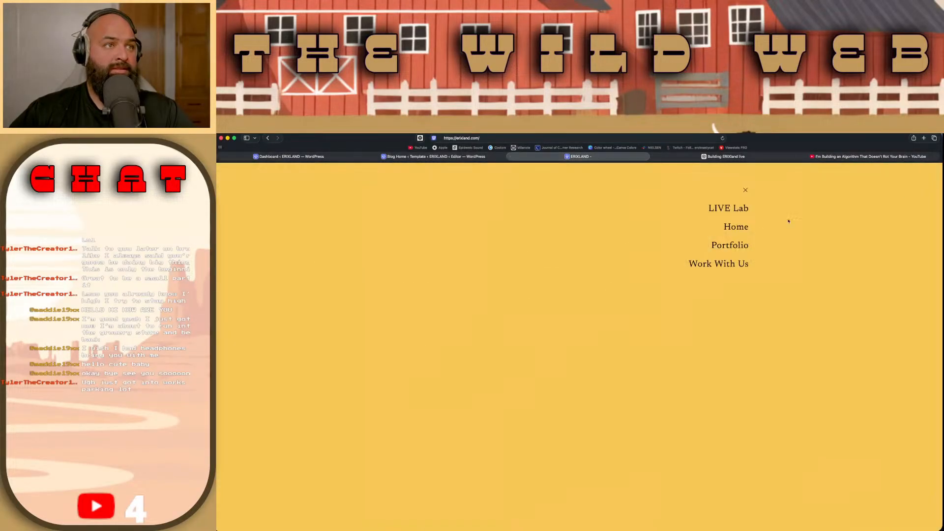
pyautogui.click(709, 206)
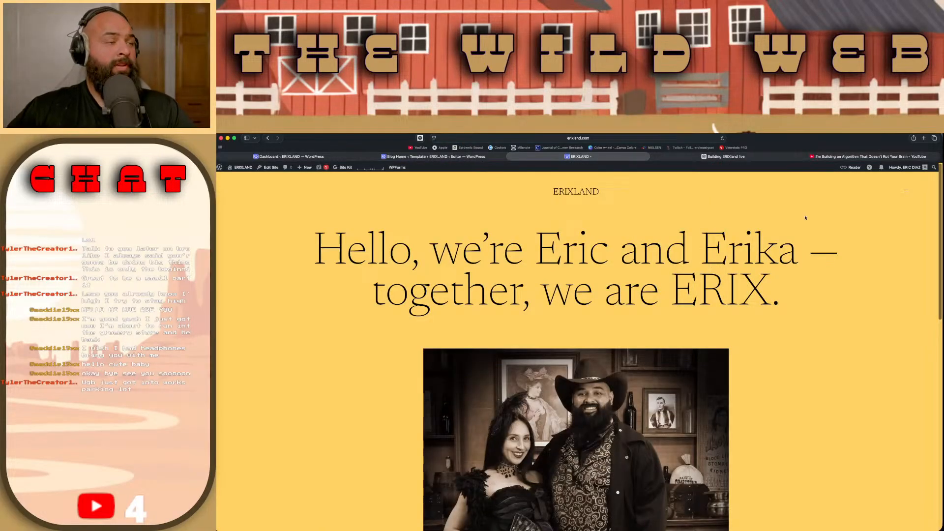
pyautogui.click(907, 192)
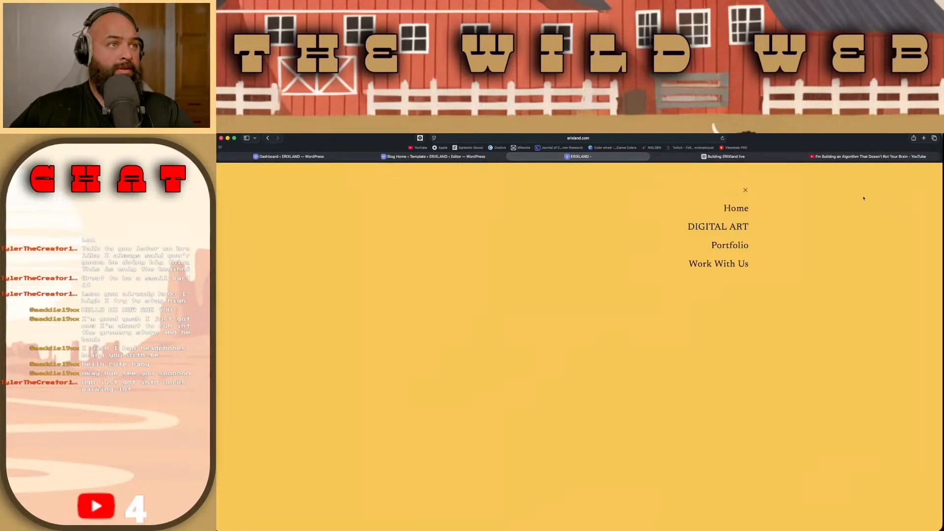
pyautogui.click(736, 209)
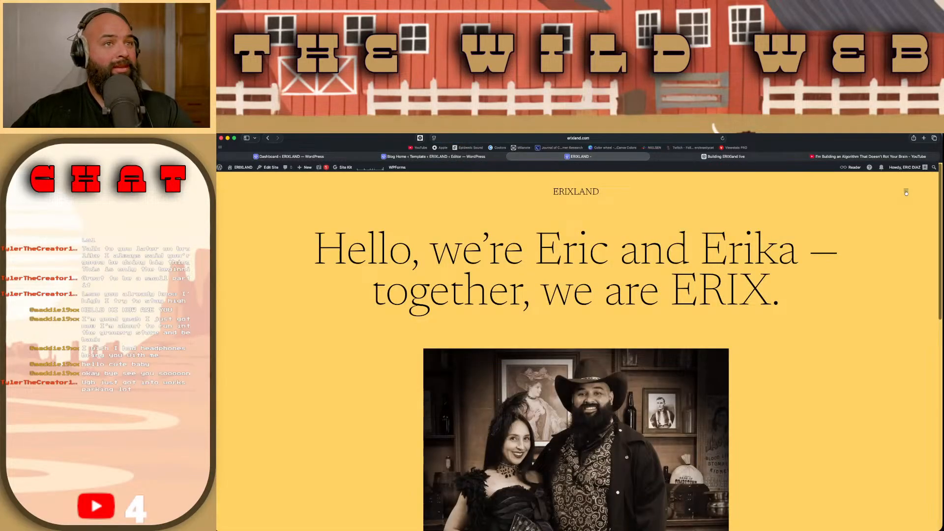
pyautogui.click(906, 190)
pyautogui.click(731, 229)
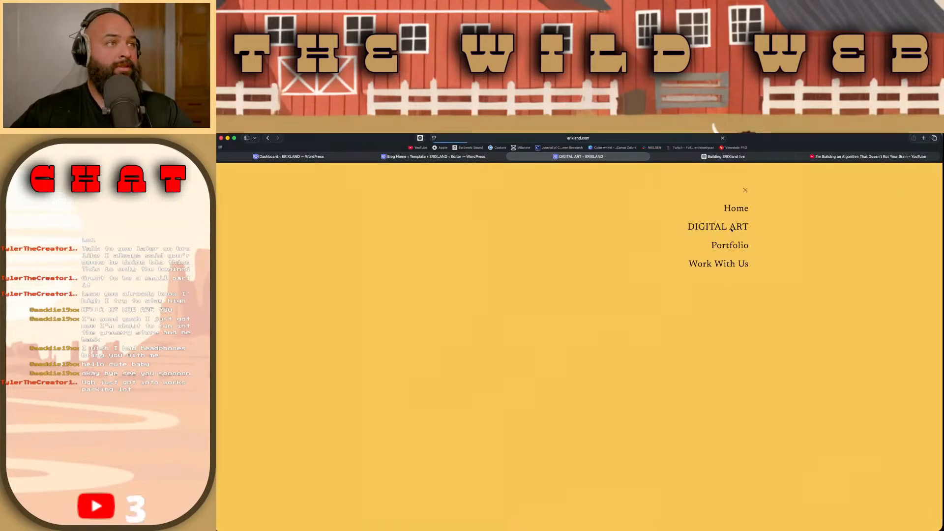
pyautogui.click(910, 190)
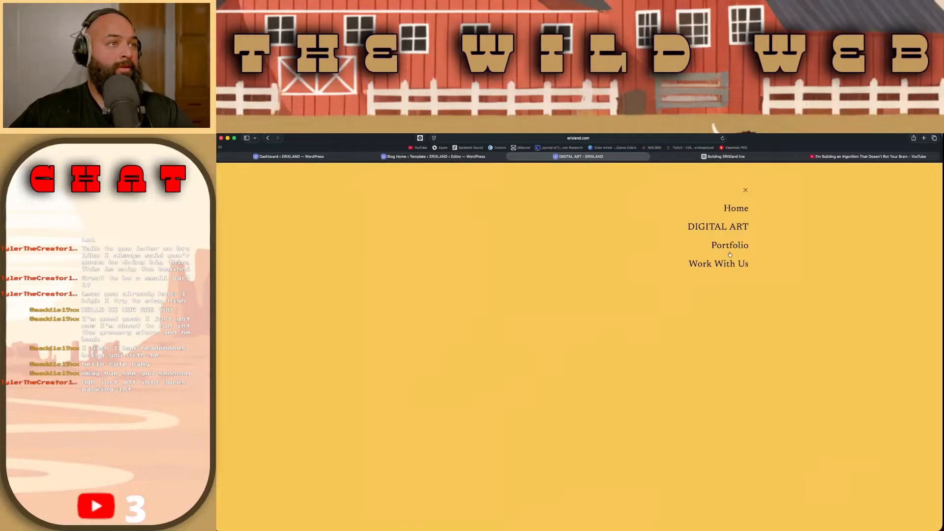
# Step: Return to the template editor and unsync the MUSIC menu item's link from its page
pyautogui.hotkey('ctrl', 'shift', 'Tab')
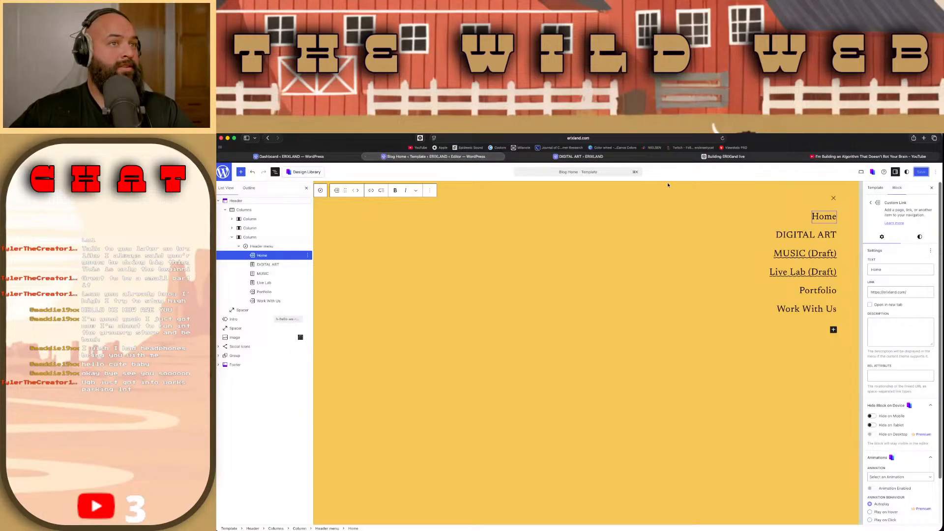
pyautogui.click(870, 202)
pyautogui.click(890, 279)
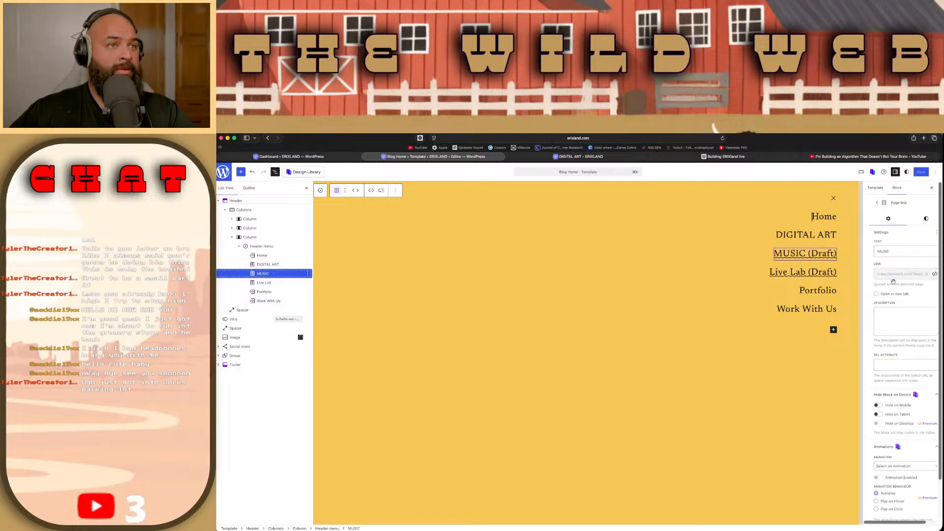
pyautogui.click(928, 274)
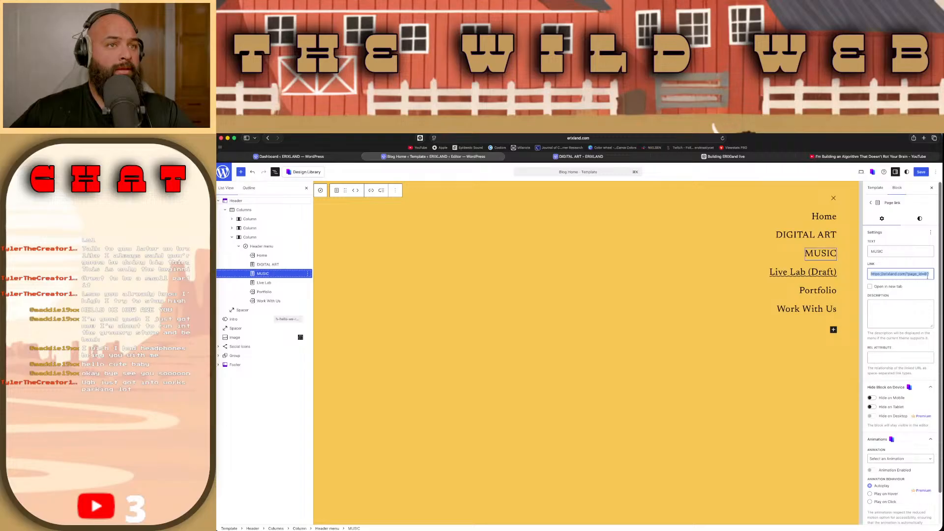
pyautogui.click(916, 278)
pyautogui.click(817, 235)
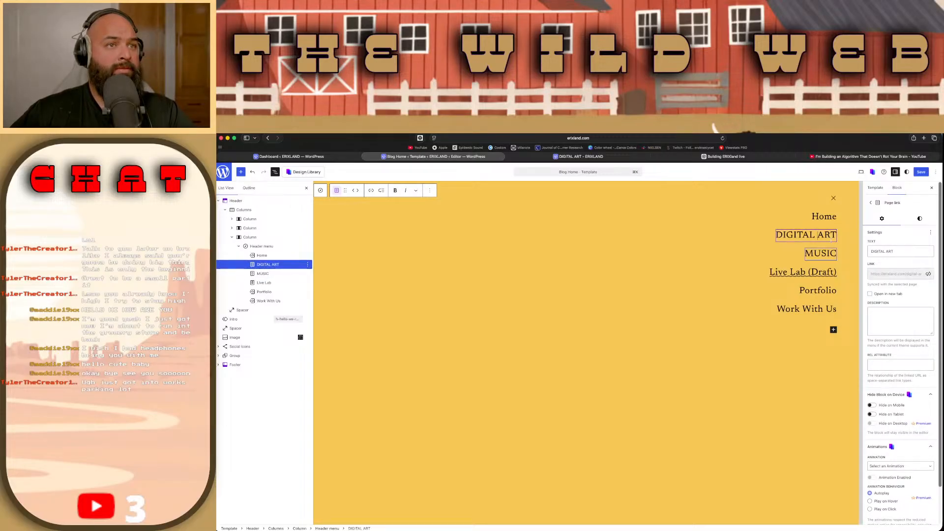
pyautogui.click(929, 274)
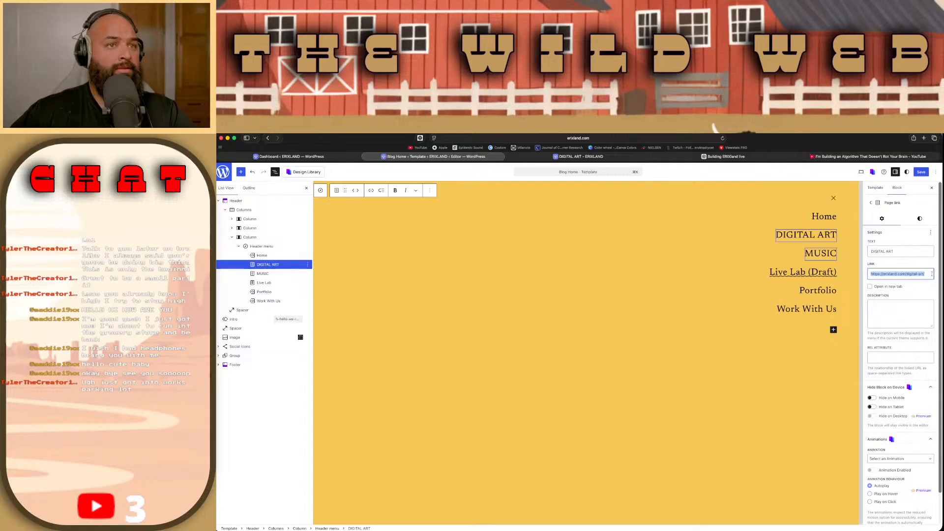
pyautogui.click(814, 254)
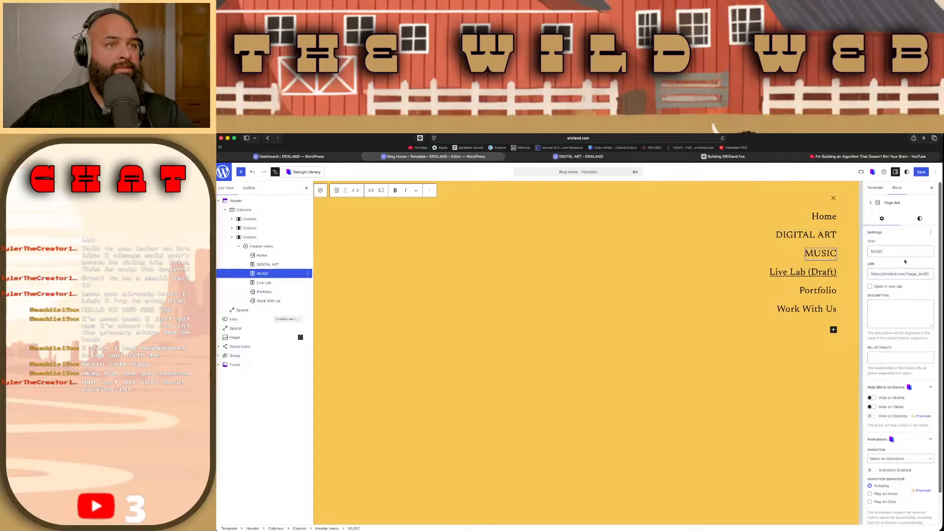
pyautogui.moveTo(906, 274); pyautogui.dragTo(930, 275)
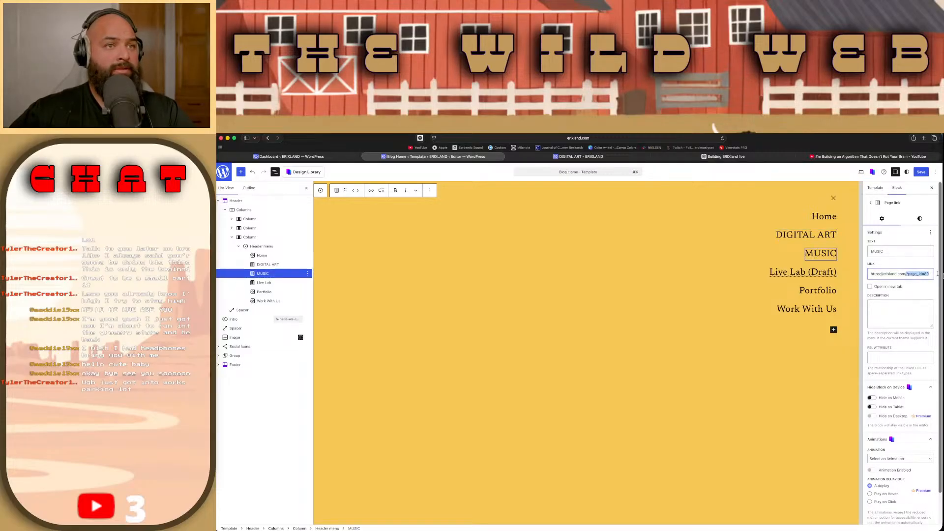
pyautogui.write('music/')
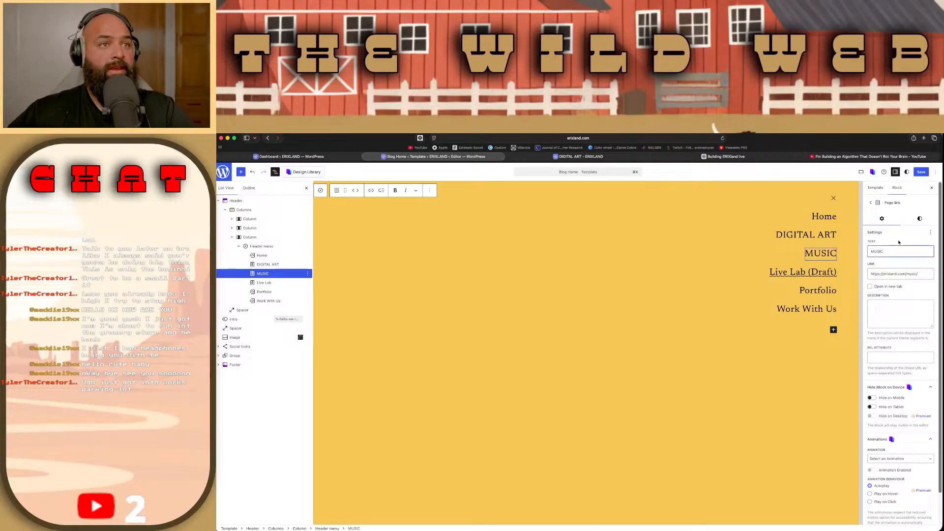
pyautogui.click(835, 272)
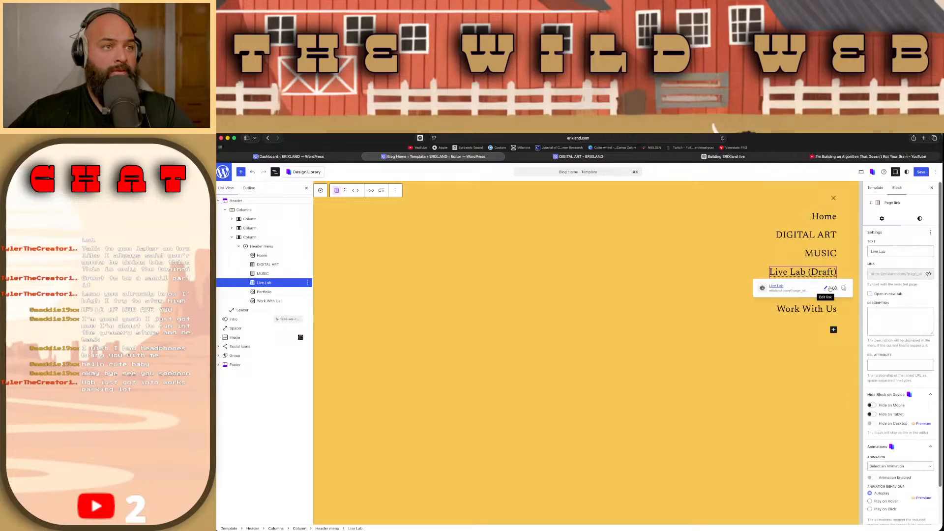
pyautogui.click(826, 288)
pyautogui.click(841, 318)
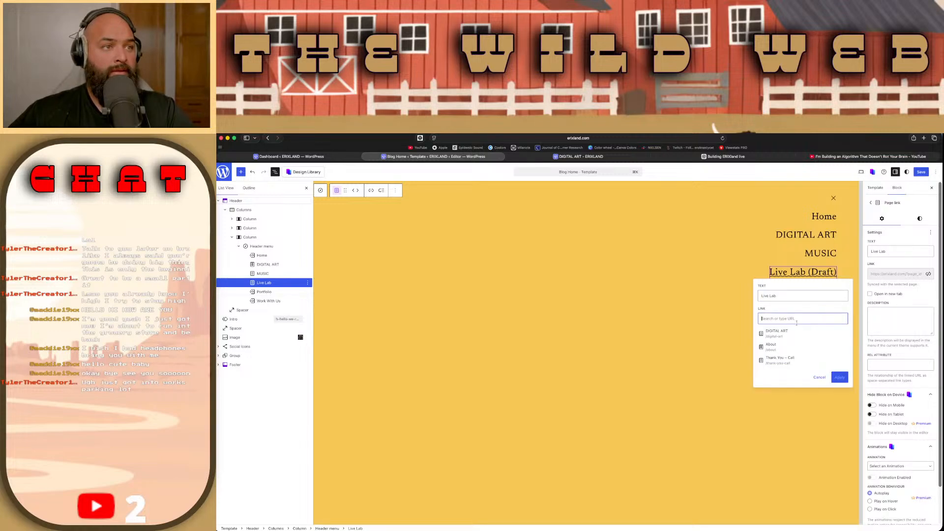
pyautogui.write('https://erixland.com/')
pyautogui.write('liv')
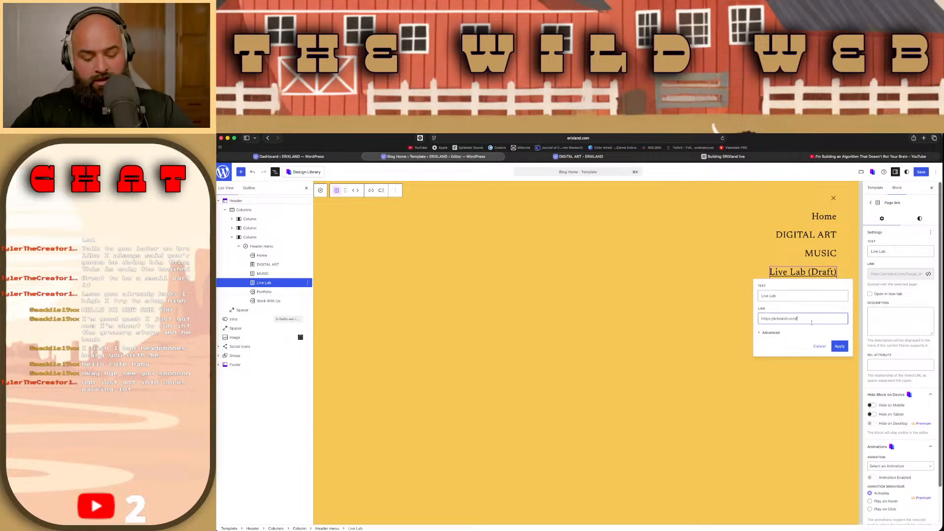
pyautogui.write('elab/')
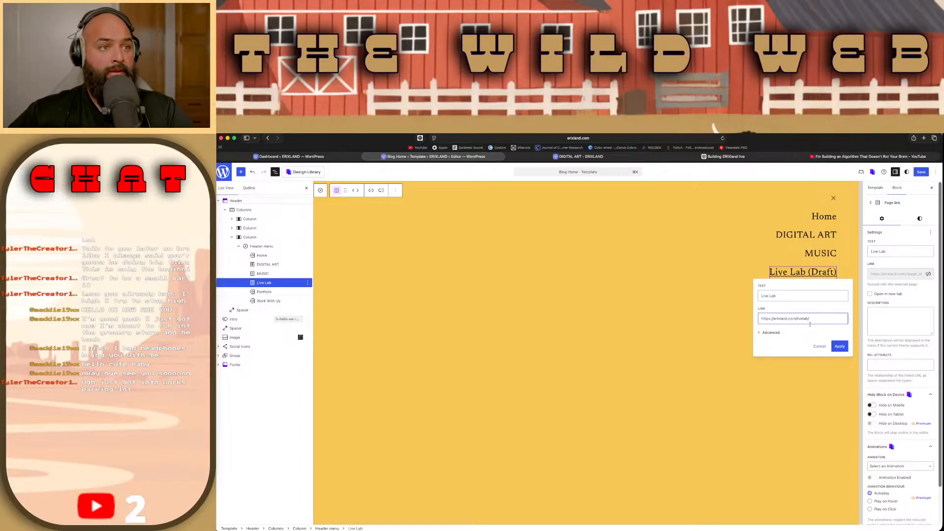
pyautogui.click(839, 346)
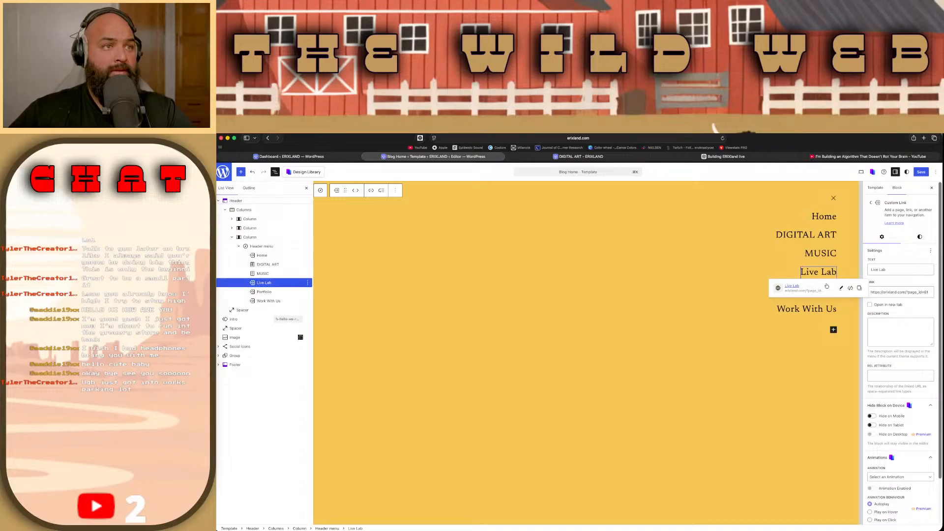
pyautogui.moveTo(906, 291); pyautogui.dragTo(930, 293)
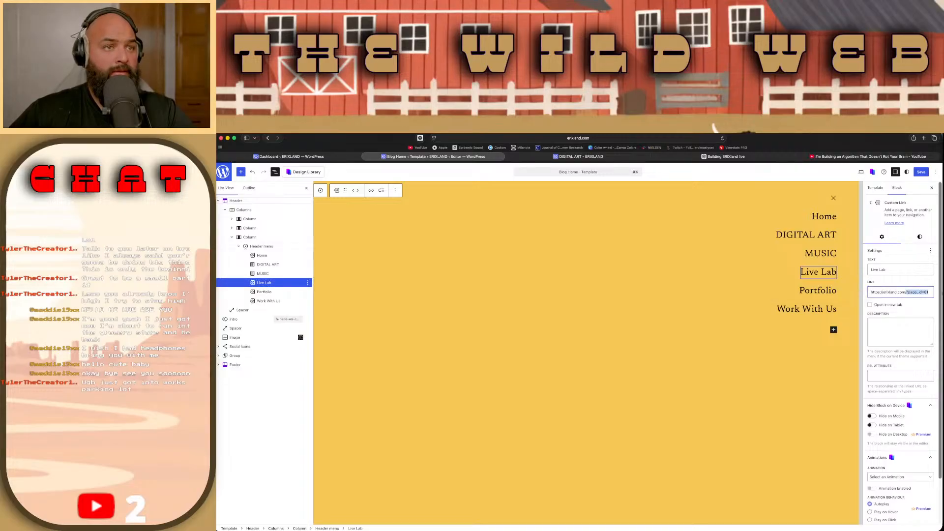
pyautogui.write('livel')
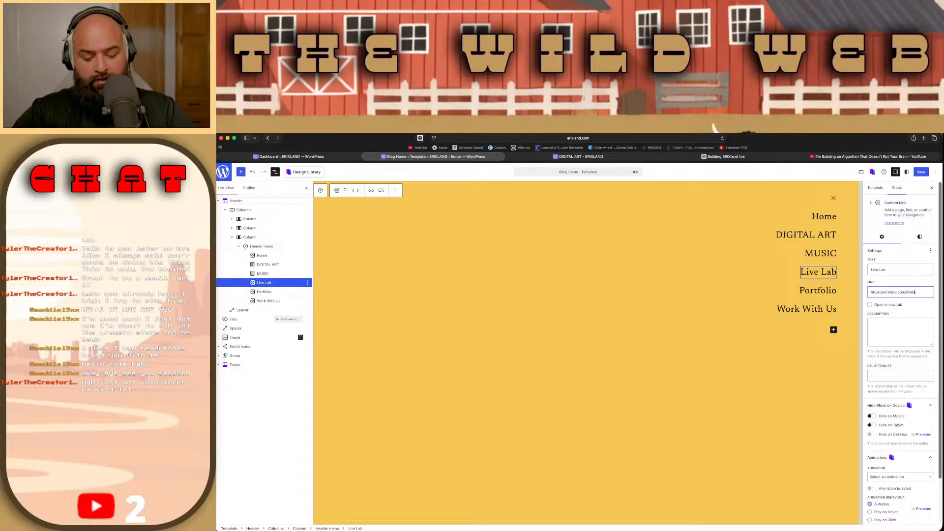
pyautogui.write('ab/')
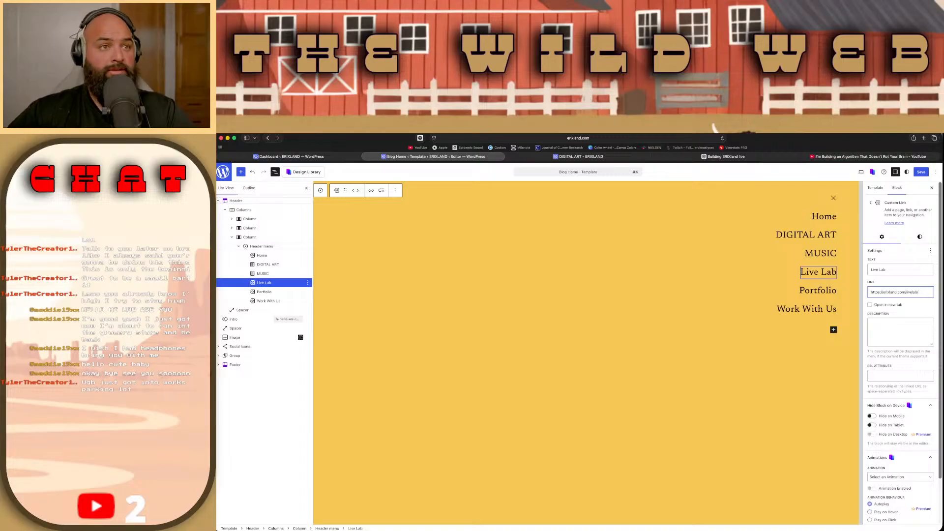
pyautogui.click(917, 172)
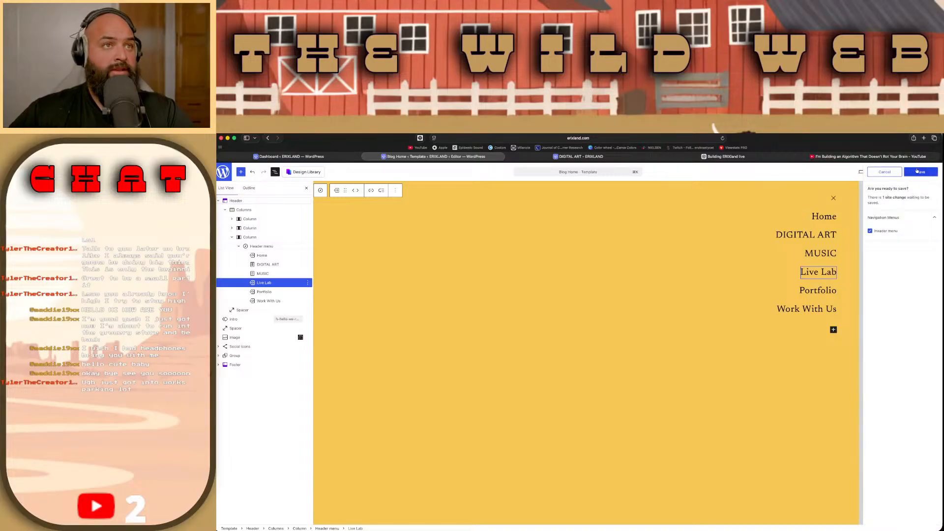
pyautogui.click(917, 171)
# Step: Reload the live site, test the MUSIC and Live Lab links in its overlay menu, and check the opened page's full address
pyautogui.click(634, 161)
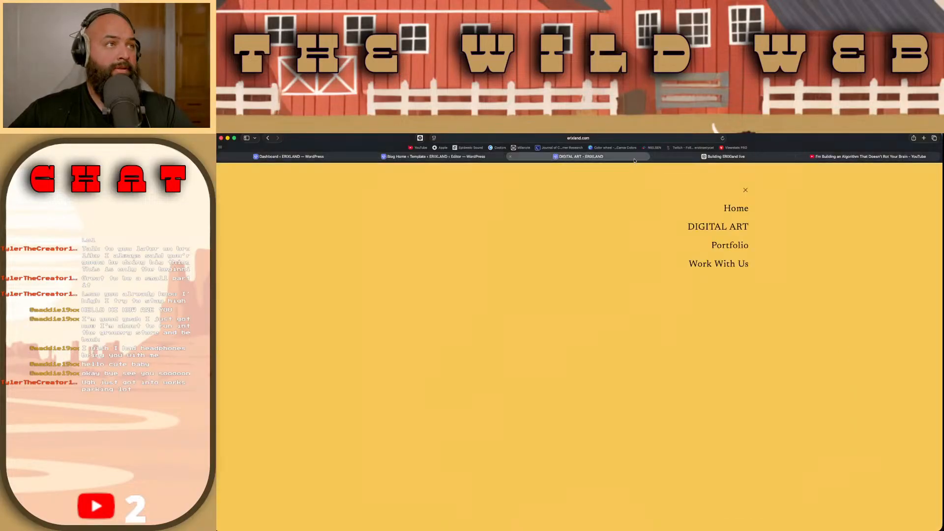
pyautogui.press('super+r')
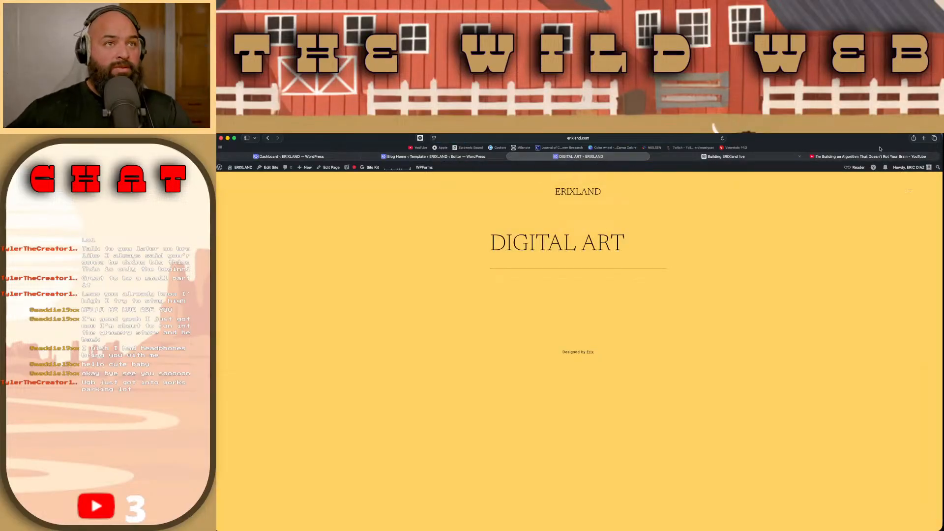
pyautogui.click(911, 191)
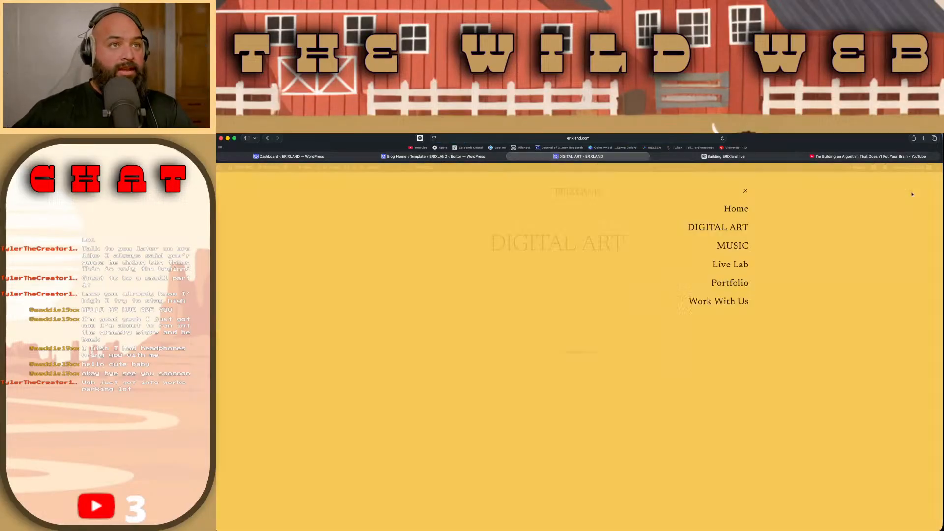
pyautogui.click(747, 245)
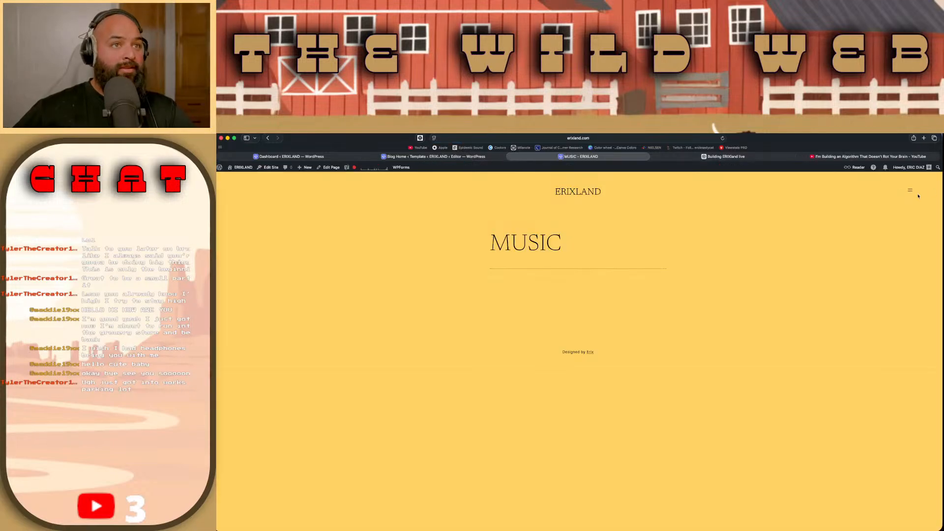
pyautogui.click(908, 192)
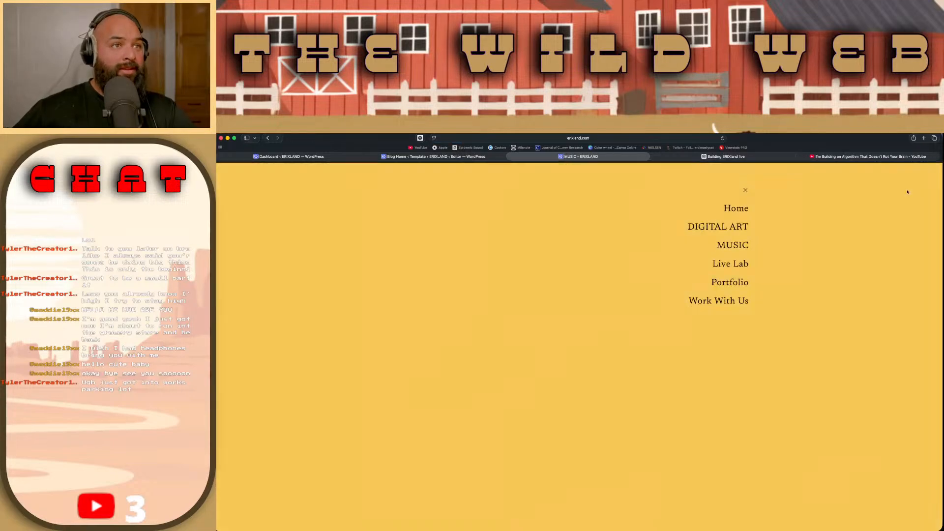
pyautogui.click(742, 262)
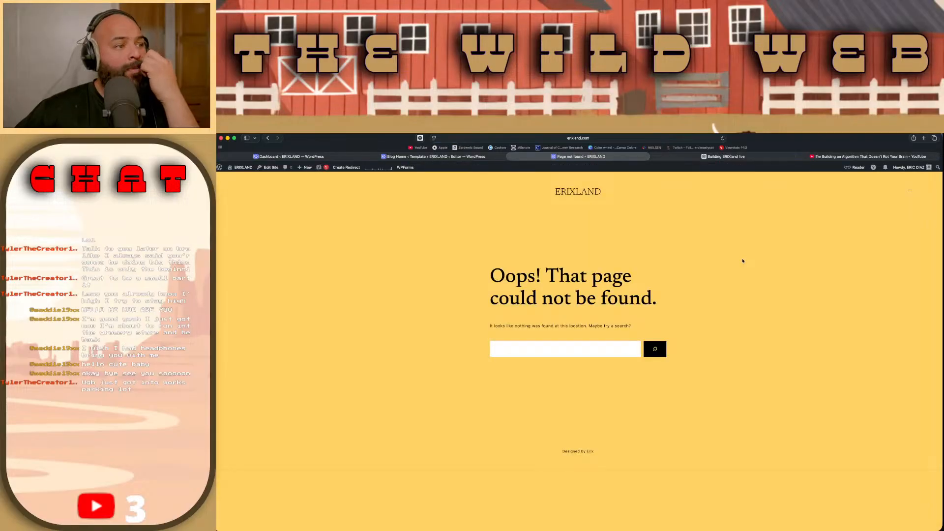
pyautogui.click(649, 138)
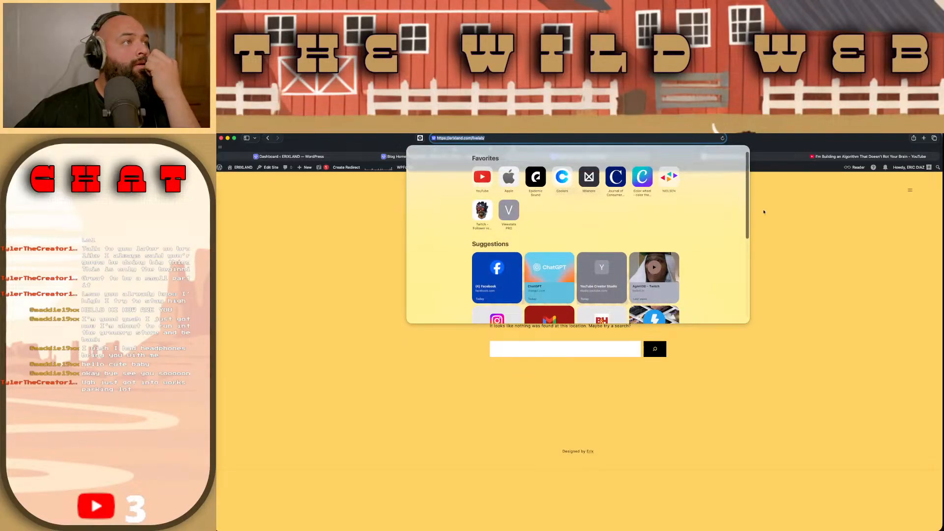
pyautogui.click(760, 209)
pyautogui.click(910, 192)
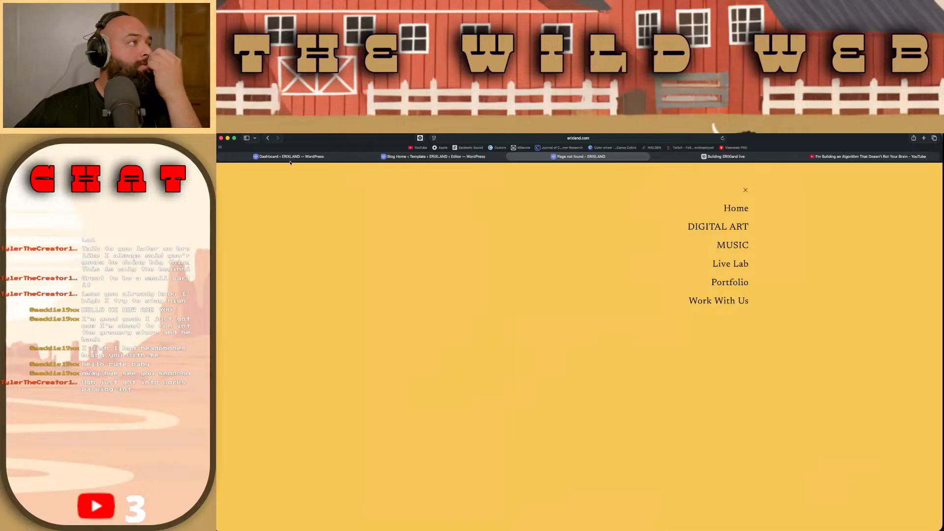
# Step: Return to the template editor and compare the link settings of the Live Lab and Portfolio menu items
pyautogui.click(325, 157)
pyautogui.click(432, 156)
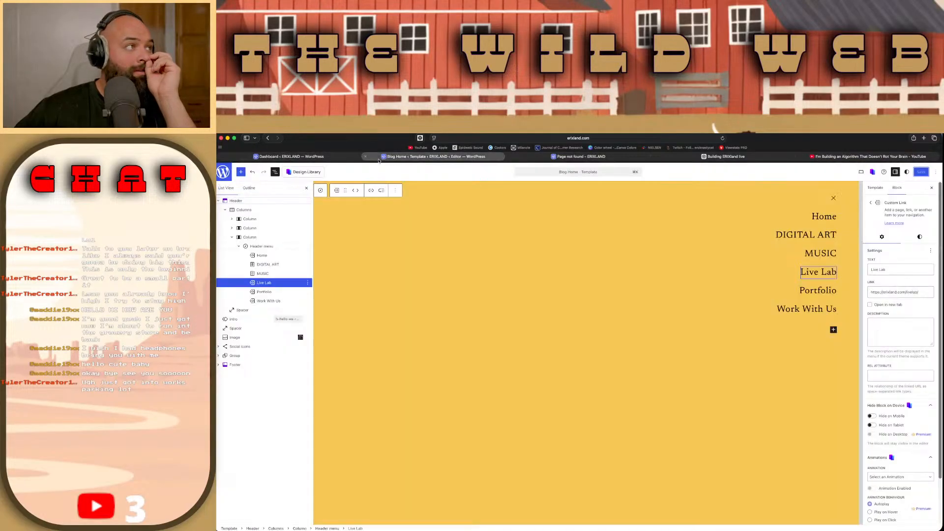
pyautogui.click(825, 272)
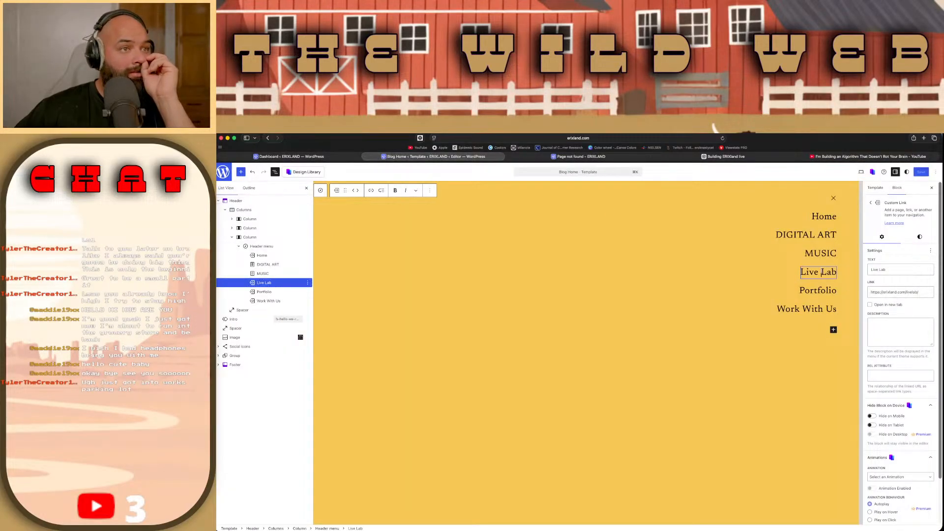
pyautogui.click(822, 290)
pyautogui.click(822, 272)
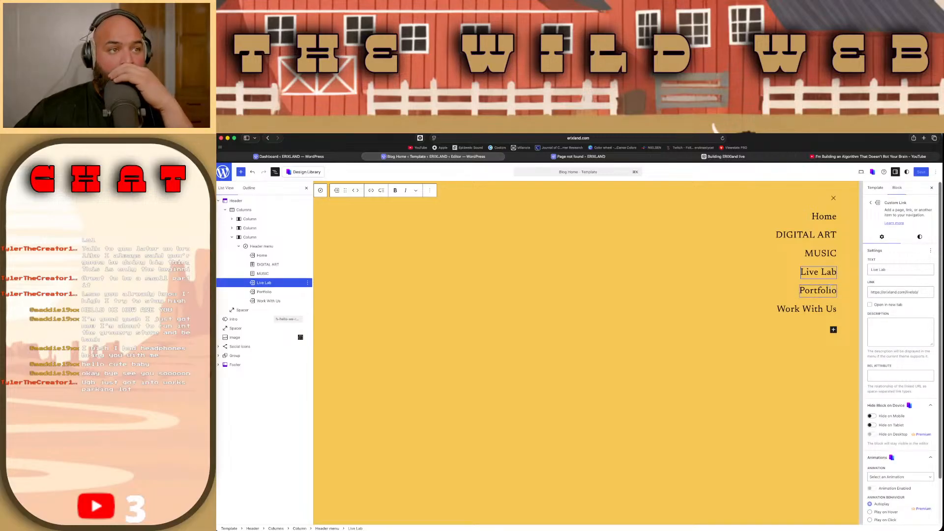
pyautogui.click(829, 291)
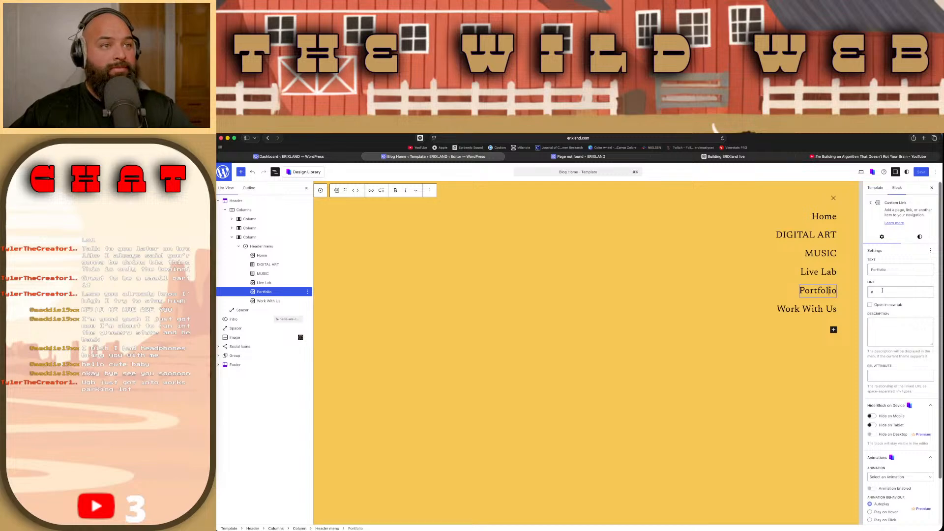
pyautogui.tripleClick(827, 272)
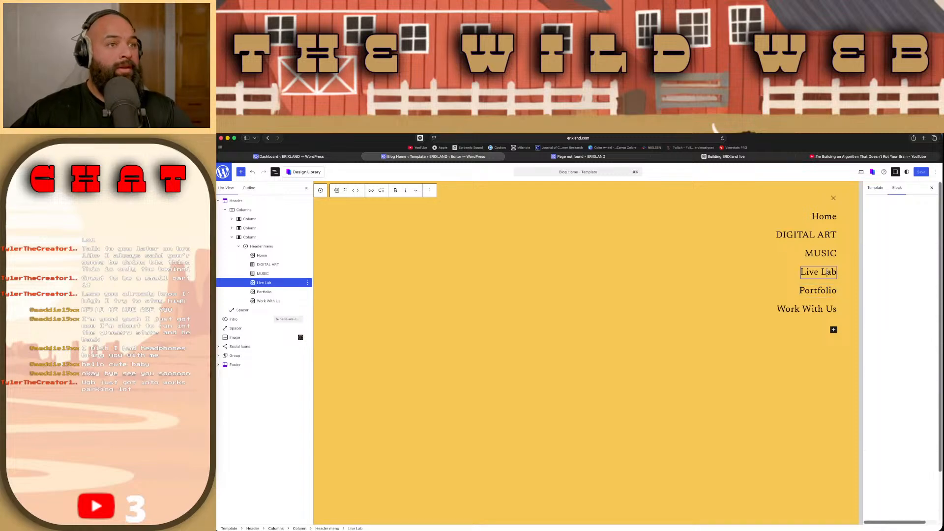
# Step: Remove the Live Lab item's existing link and re-enter Live Lab as its text
pyautogui.click(371, 190)
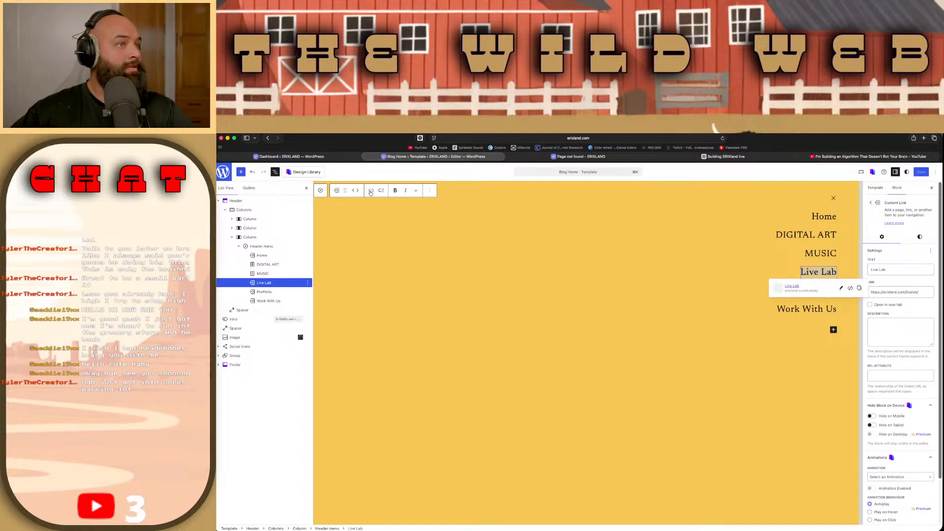
pyautogui.click(851, 289)
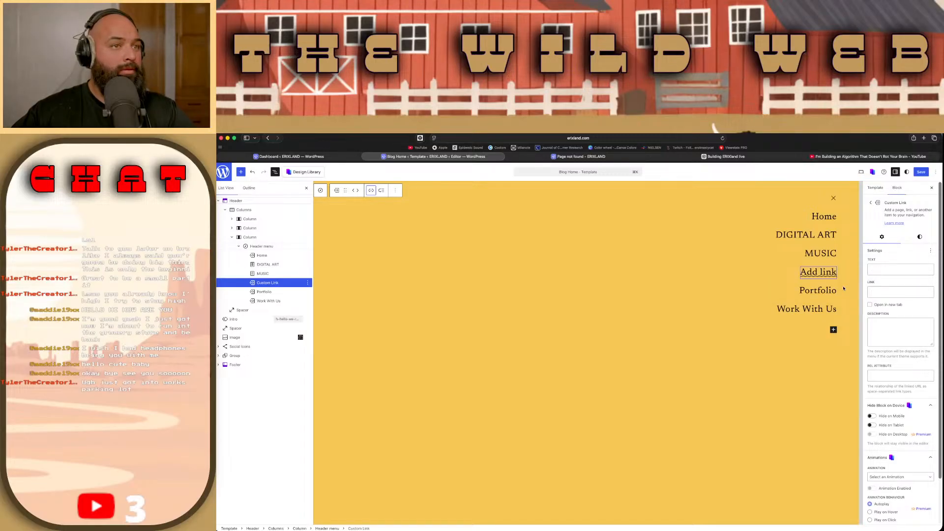
pyautogui.click(878, 269)
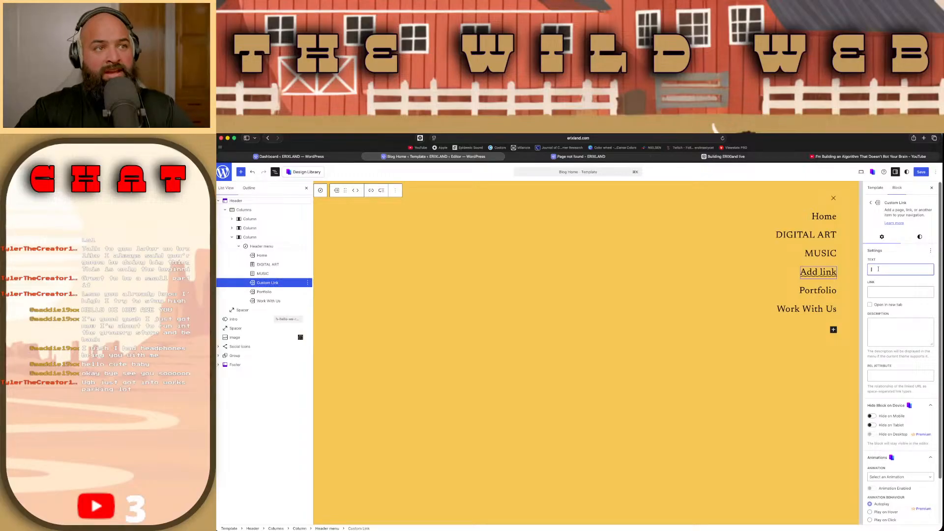
pyautogui.write('Live')
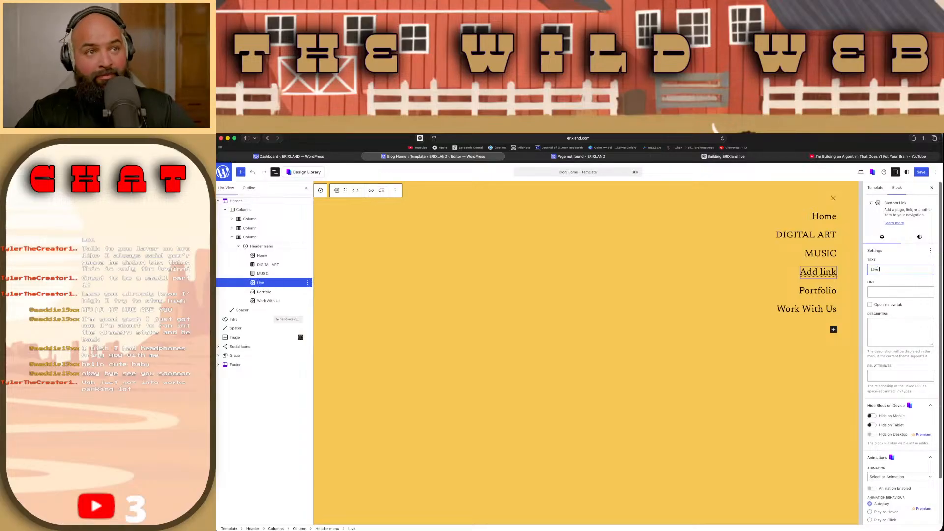
pyautogui.press('BackSpace')
pyautogui.press('BackSpace')
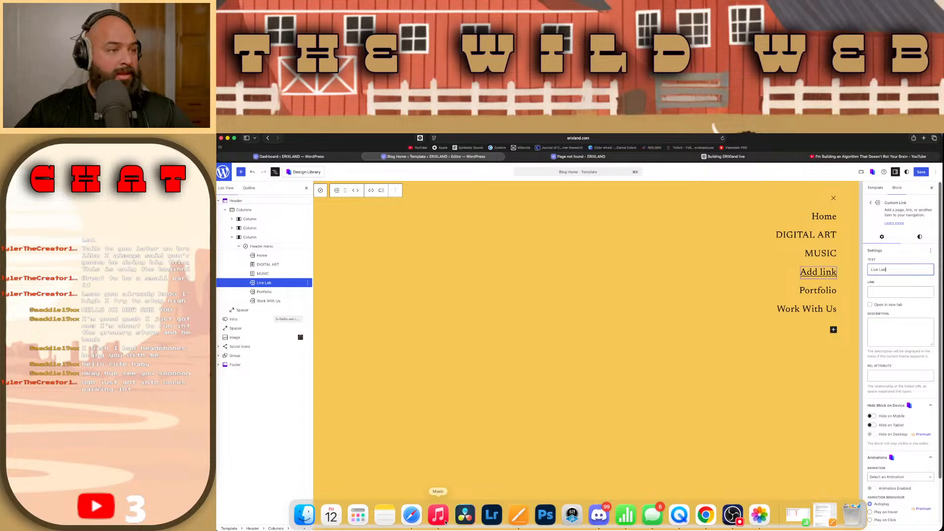
pyautogui.click(892, 292)
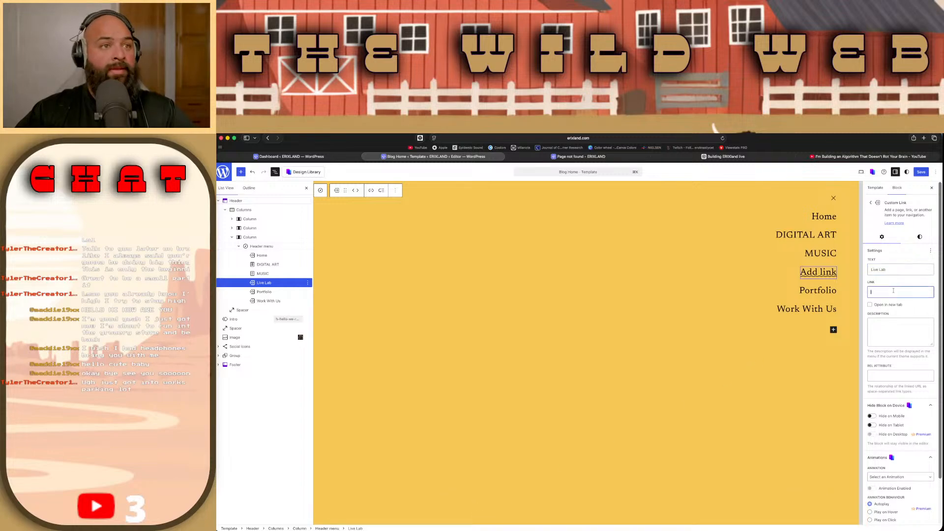
pyautogui.write('https://erixland.com/')
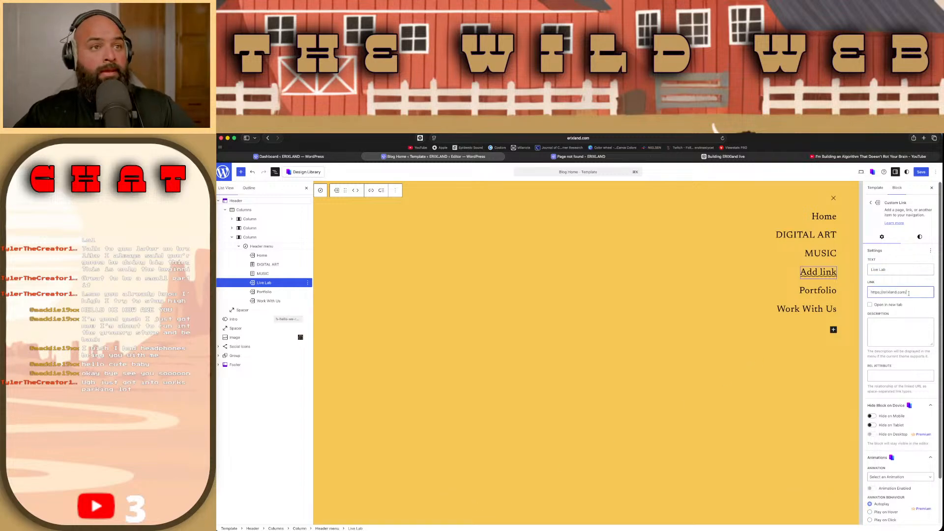
pyautogui.write('livelab')
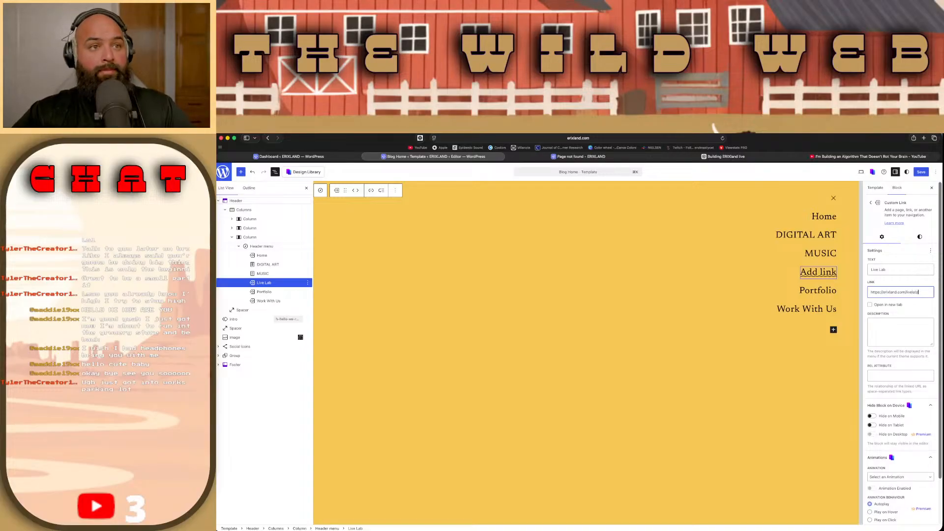
pyautogui.click(921, 172)
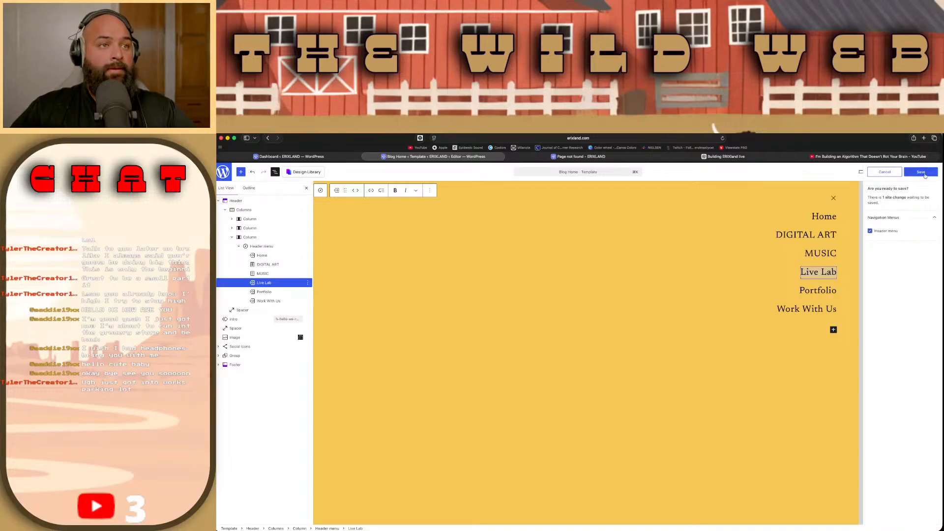
# Step: Retest the Live Lab link in the live site's overlay menu, and open the MUSIC page from there
pyautogui.click(599, 159)
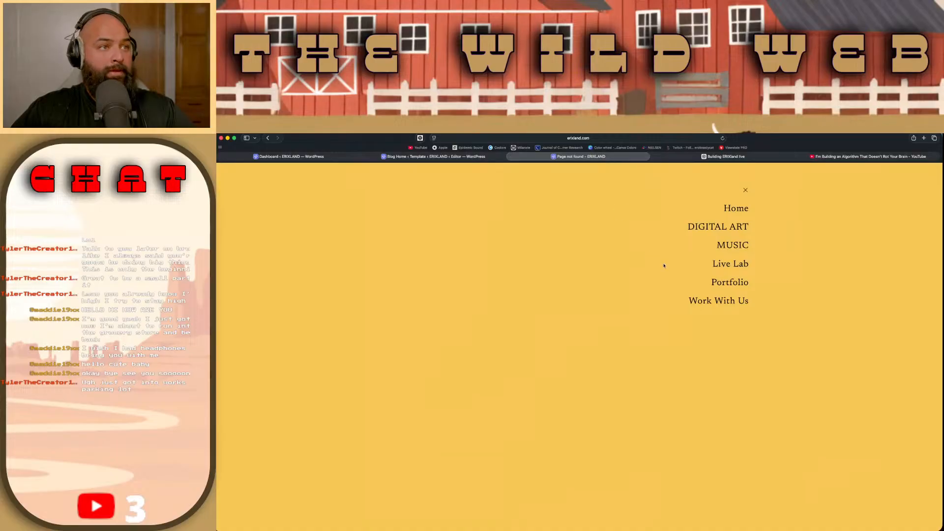
pyautogui.click(725, 264)
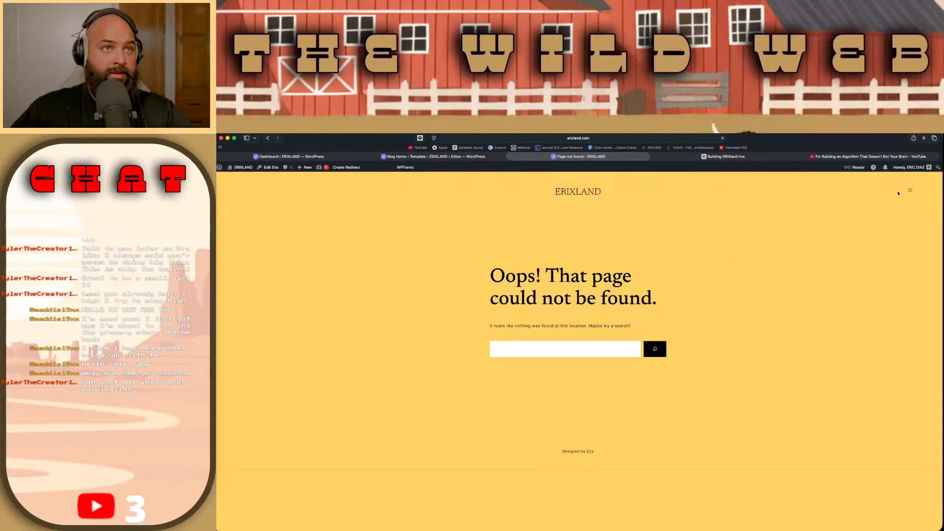
pyautogui.click(910, 191)
pyautogui.click(746, 266)
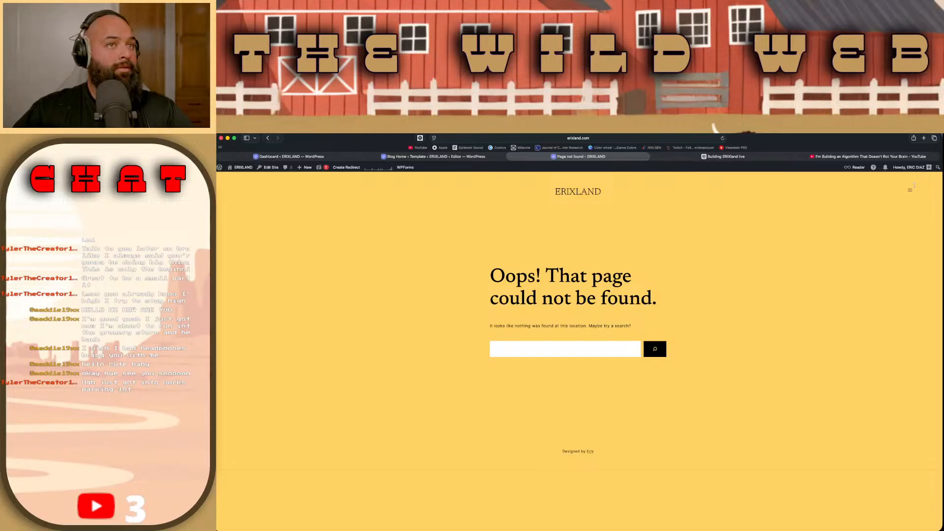
pyautogui.click(911, 189)
pyautogui.click(741, 242)
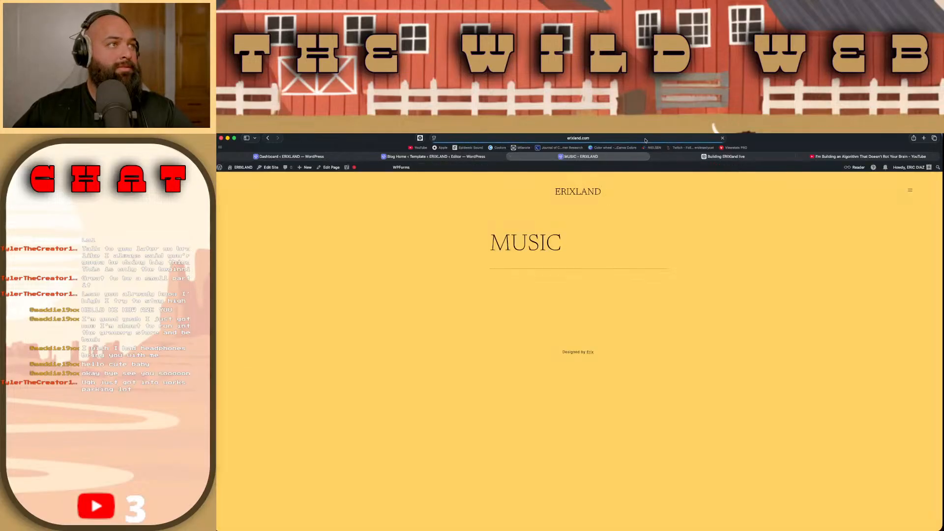
# Step: Check the MUSIC page's full address, and delete the Live Lab item from the header menu in the template editor
pyautogui.click(647, 138)
pyautogui.press('Escape')
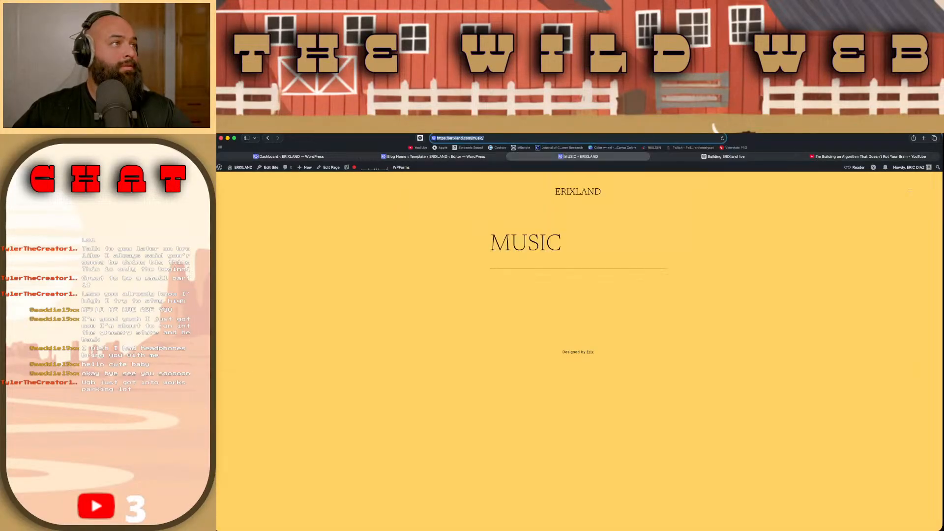
pyautogui.click(433, 157)
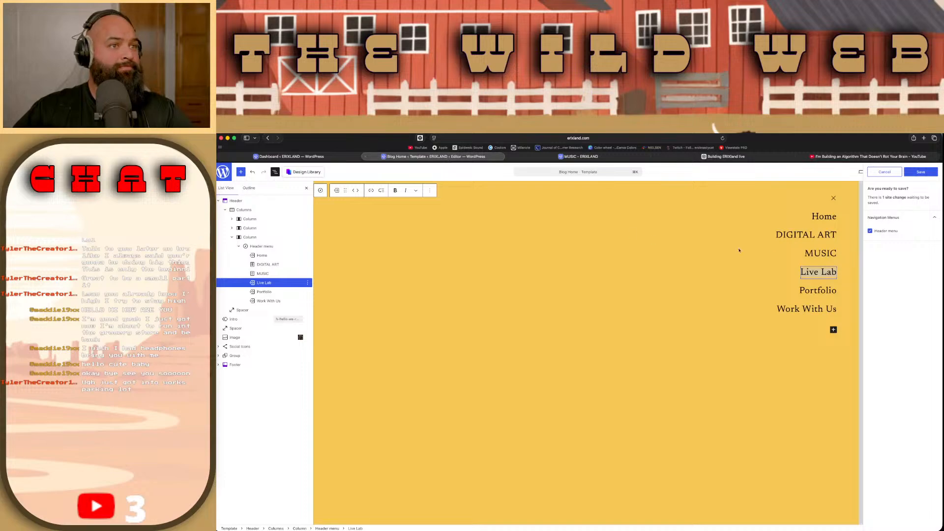
pyautogui.rightClick(821, 271)
pyautogui.press('Escape')
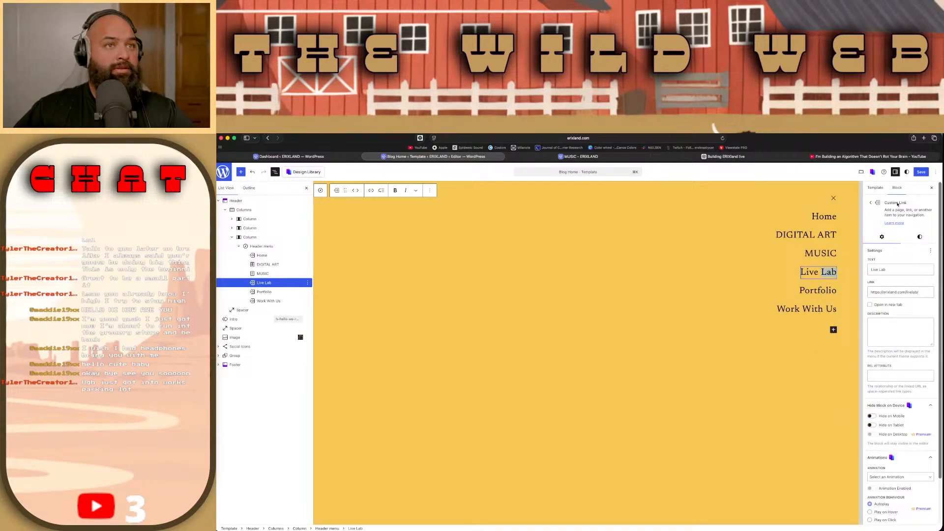
pyautogui.click(308, 283)
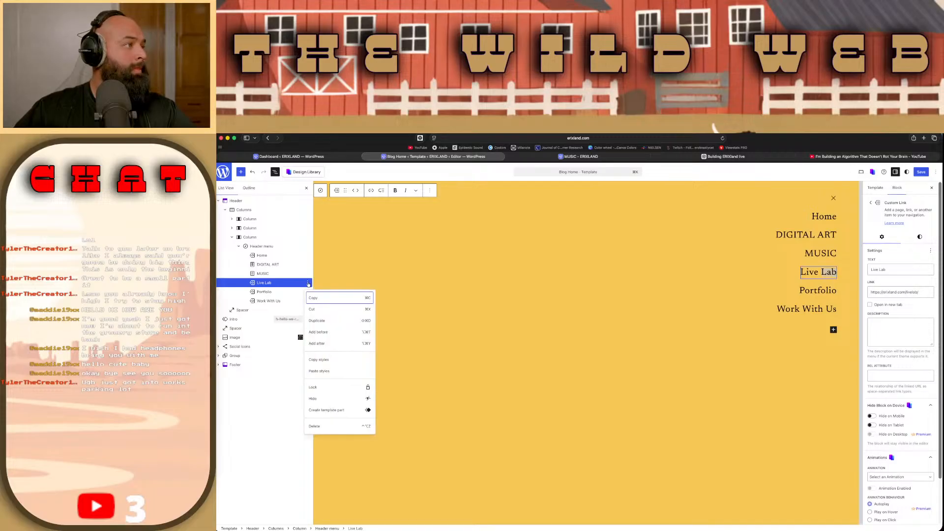
pyautogui.click(334, 425)
pyautogui.click(264, 282)
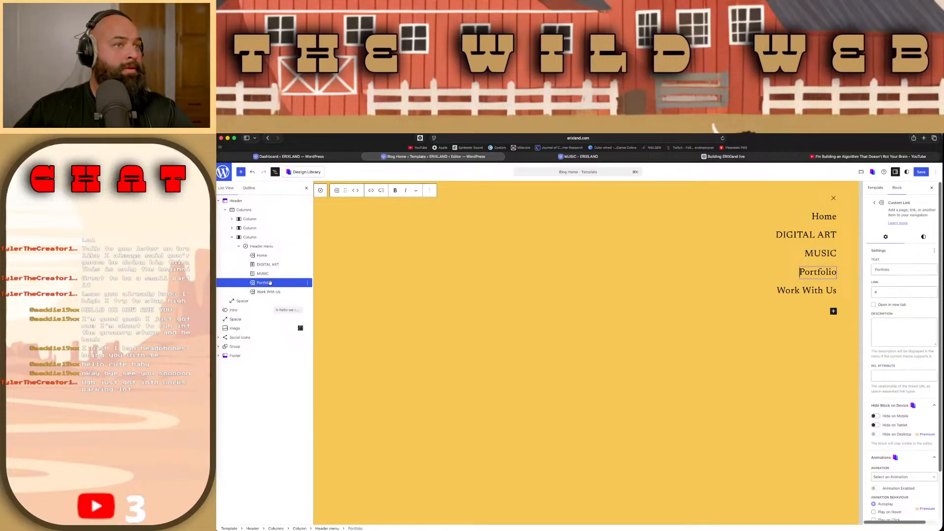
pyautogui.doubleClick(890, 294)
pyautogui.write('https://erixland.com/')
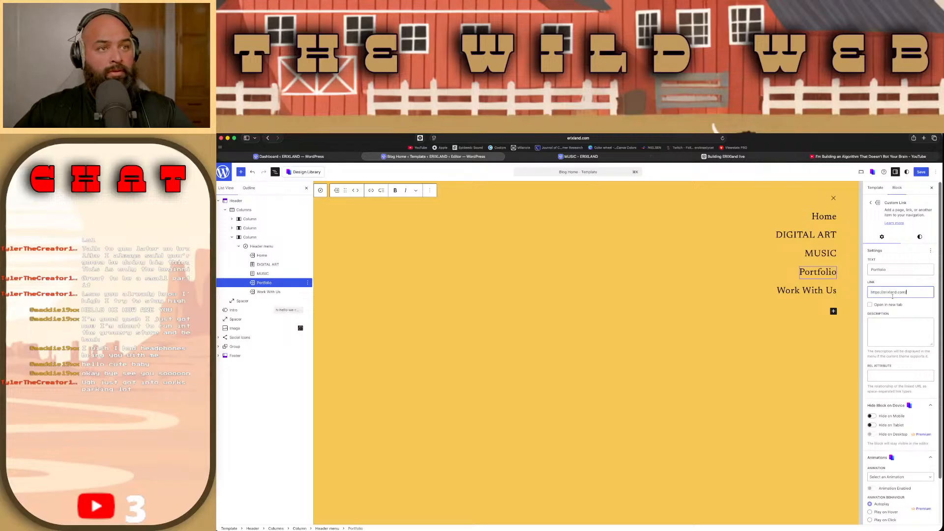
pyautogui.click(891, 270)
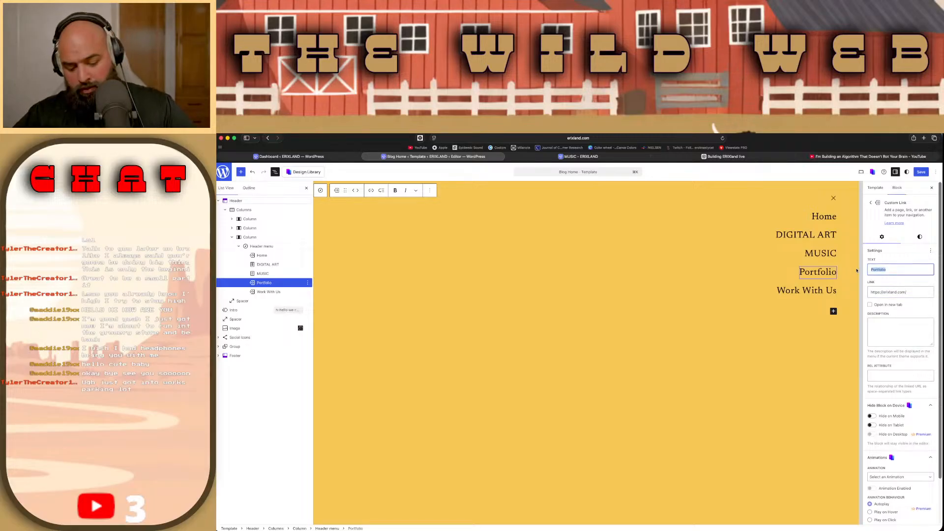
pyautogui.click(914, 291)
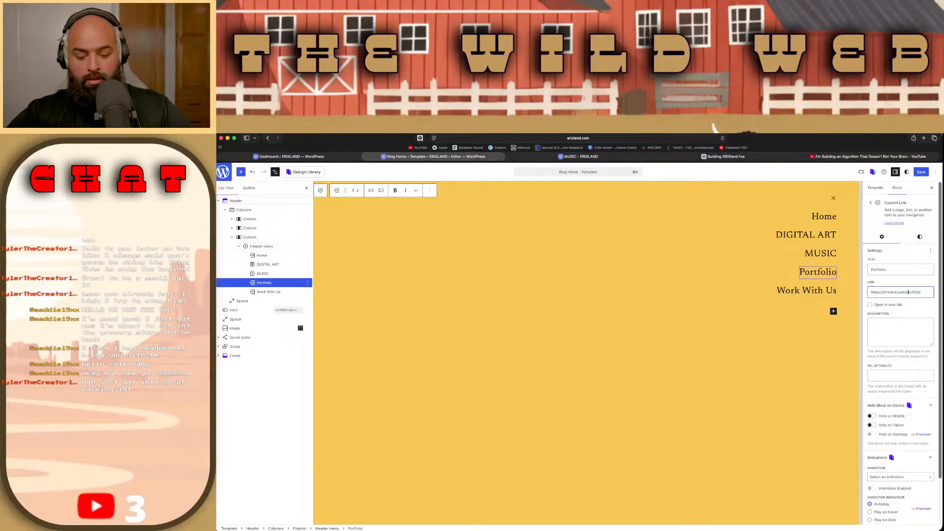
pyautogui.click(920, 172)
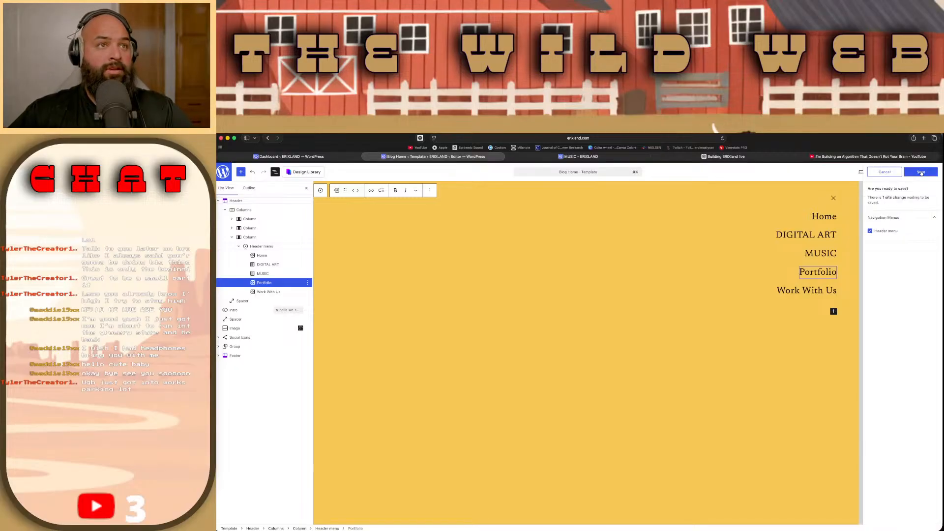
# Step: Select the Work With Us menu item and clear its link
pyautogui.click(811, 290)
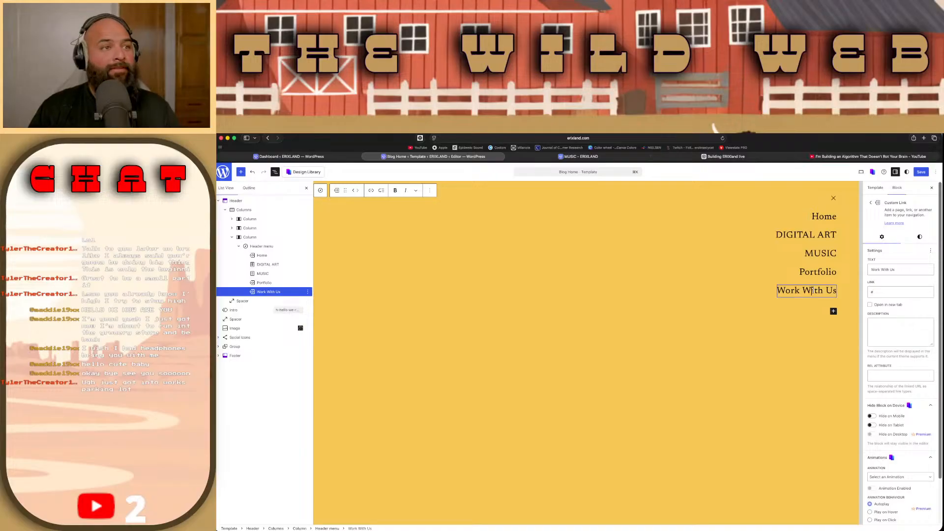
pyautogui.click(887, 291)
pyautogui.press('BackSpace')
pyautogui.write('Portfolio')
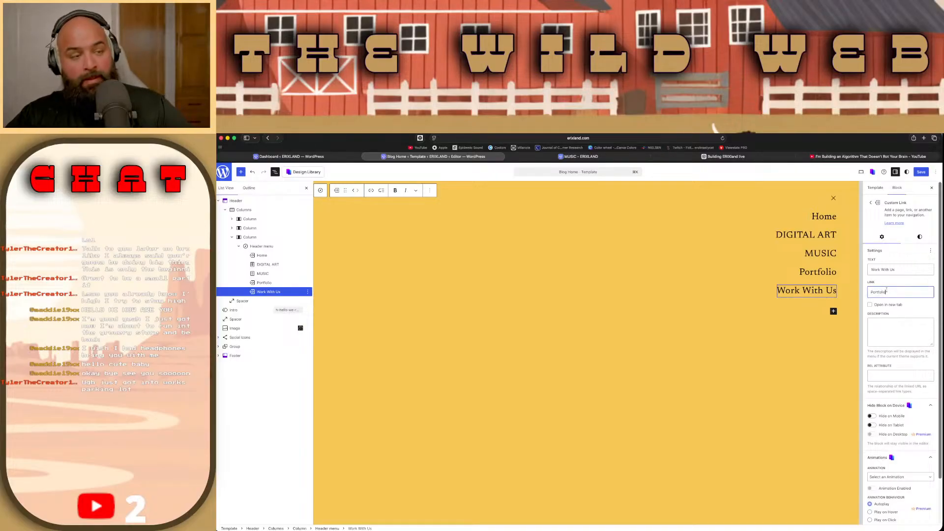
pyautogui.press('super+a')
pyautogui.press('BackSpace')
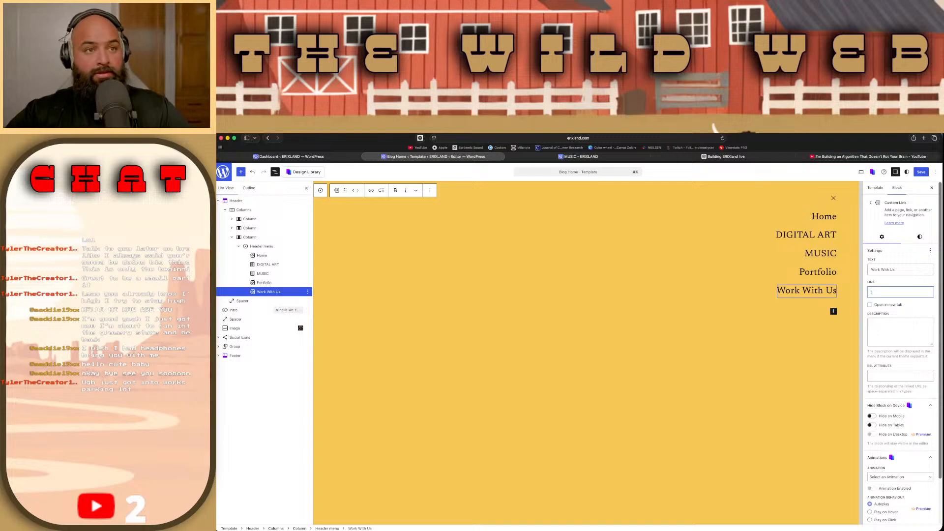
pyautogui.click(595, 157)
pyautogui.click(594, 139)
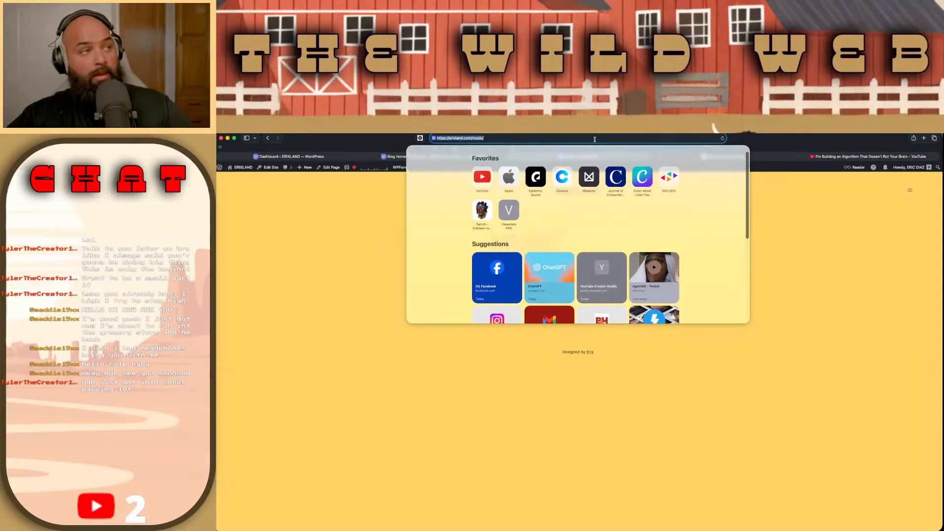
pyautogui.press('super+c')
pyautogui.click(396, 156)
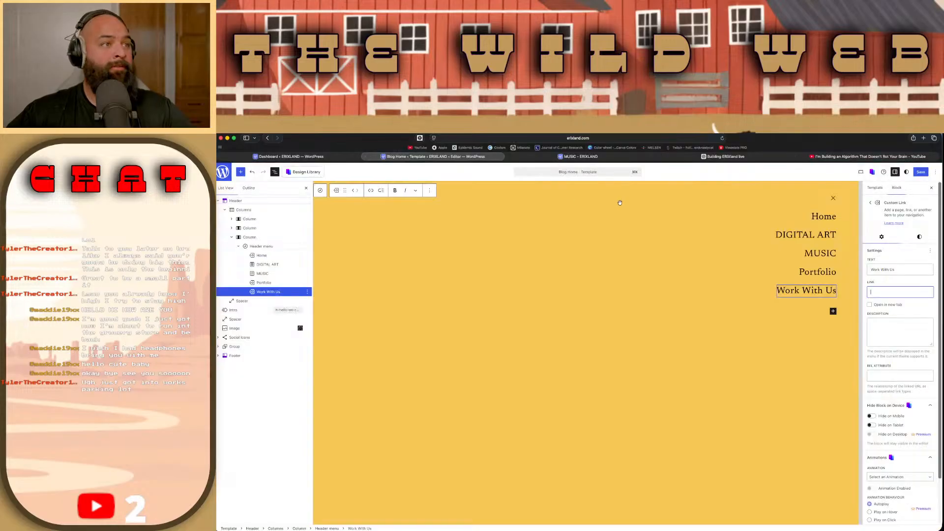
pyautogui.press('super+v')
pyautogui.moveTo(916, 293); pyautogui.dragTo(906, 293)
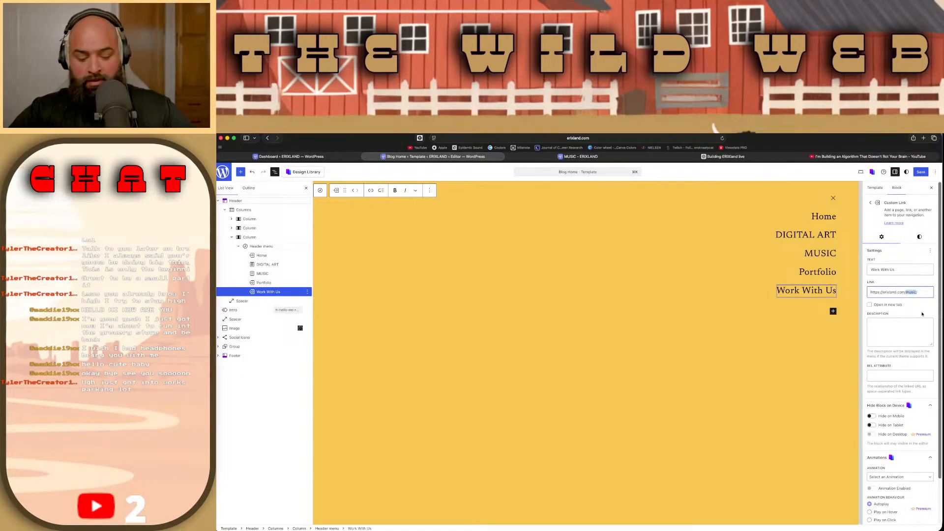
pyautogui.write('workwithus')
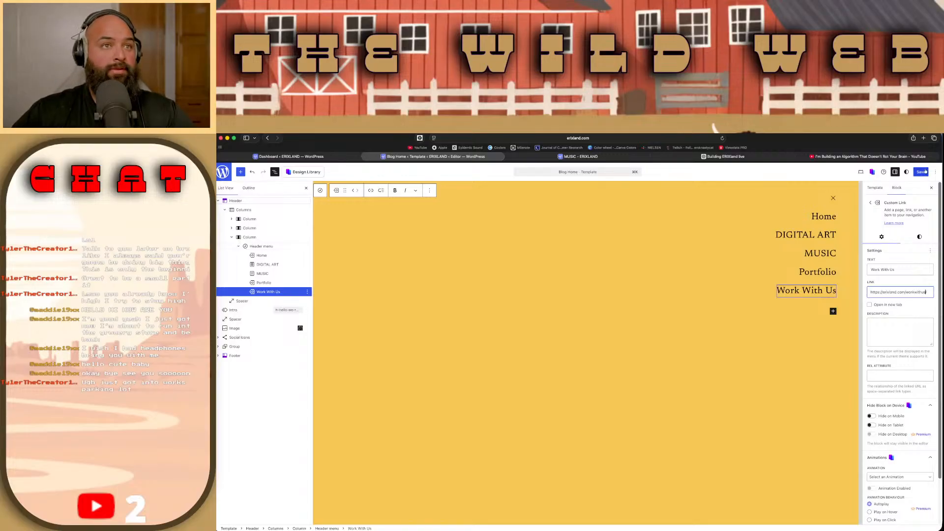
pyautogui.click(921, 172)
pyautogui.click(921, 172)
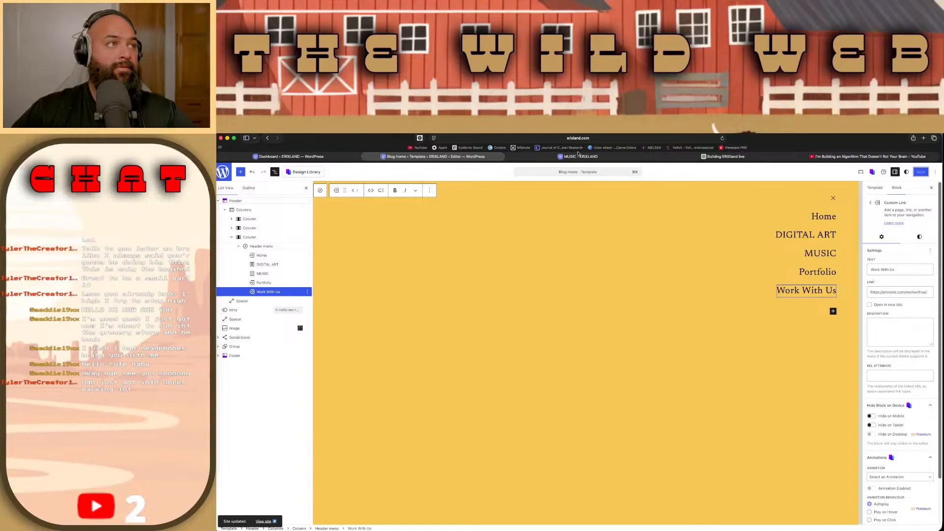
# Step: Add a header menu link to a newly created draft page titled Live Lab, and place it directly below Home
pyautogui.click(833, 312)
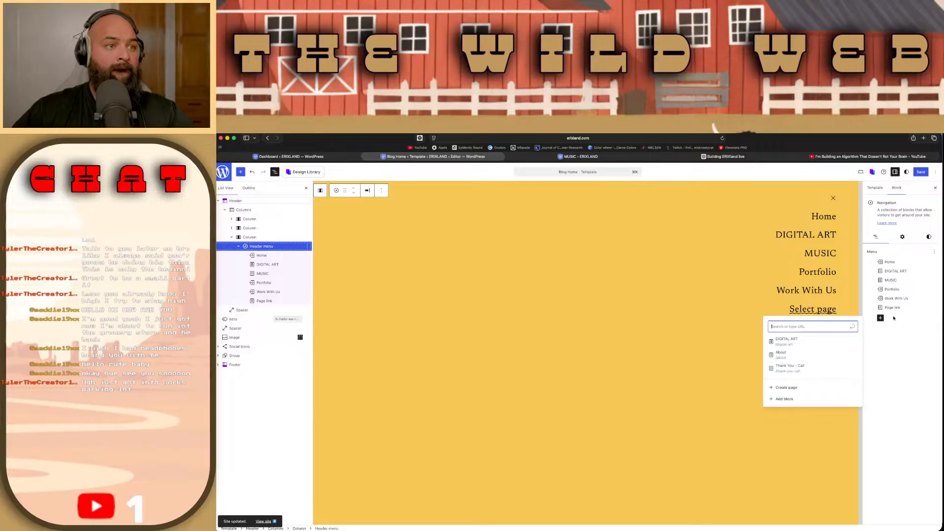
pyautogui.click(806, 389)
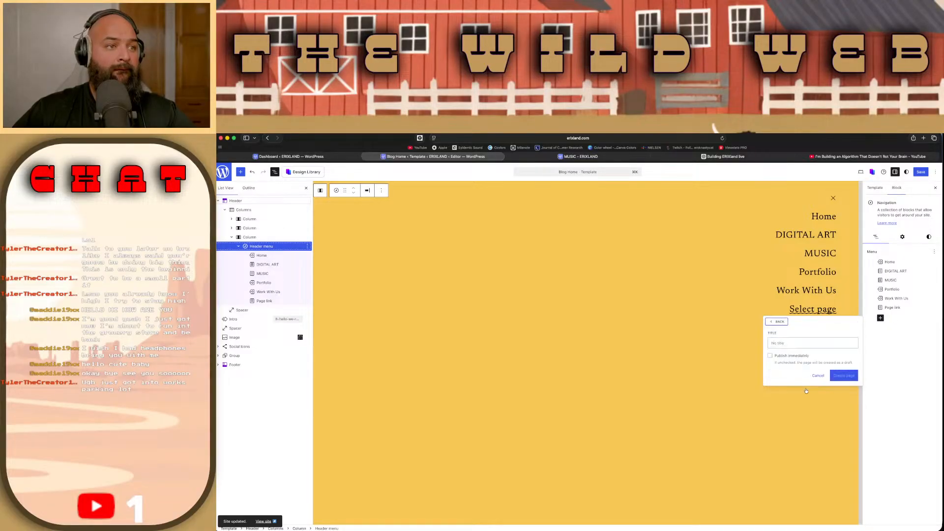
pyautogui.click(810, 343)
pyautogui.write('Live-Lab')
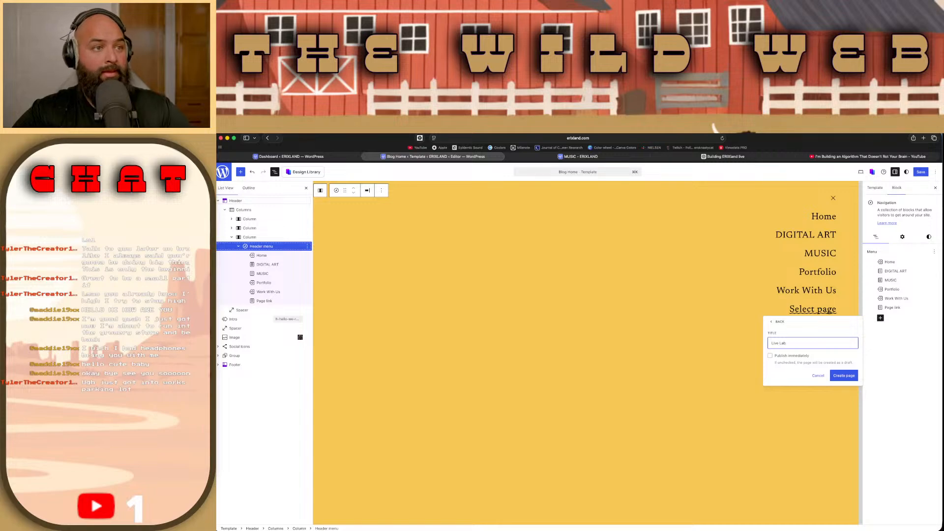
pyautogui.click(844, 376)
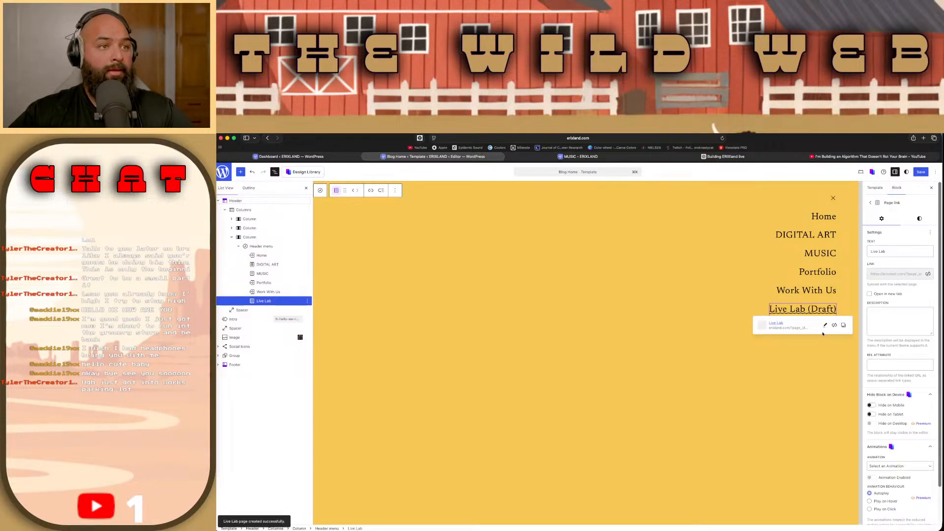
pyautogui.moveTo(822, 311); pyautogui.dragTo(830, 263)
pyautogui.moveTo(830, 225); pyautogui.dragTo(830, 226)
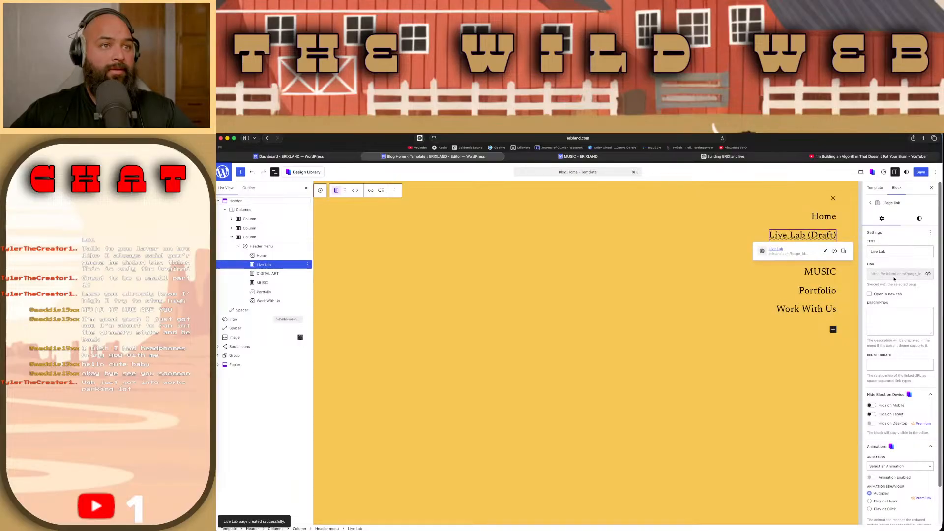
# Step: Unsync the Live Lab item's link from its page so it is editable, and save the header menu
pyautogui.click(928, 273)
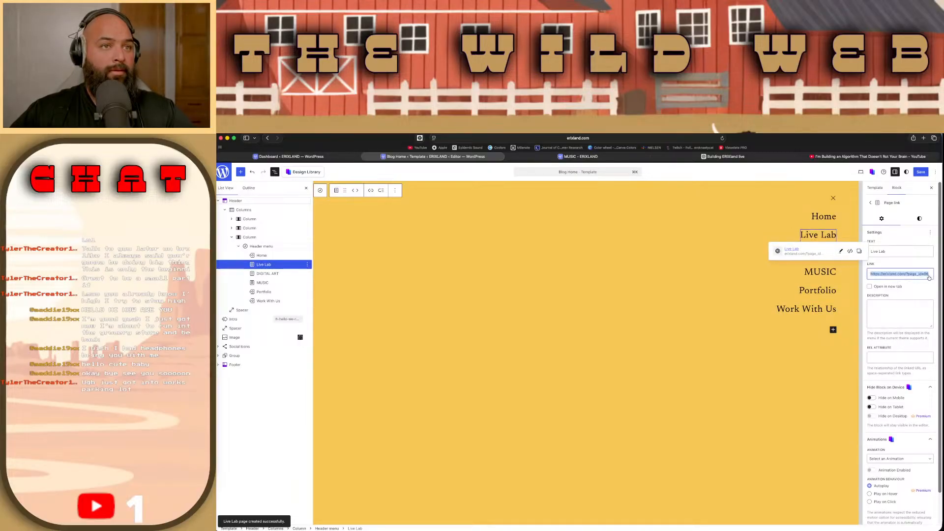
pyautogui.click(907, 290)
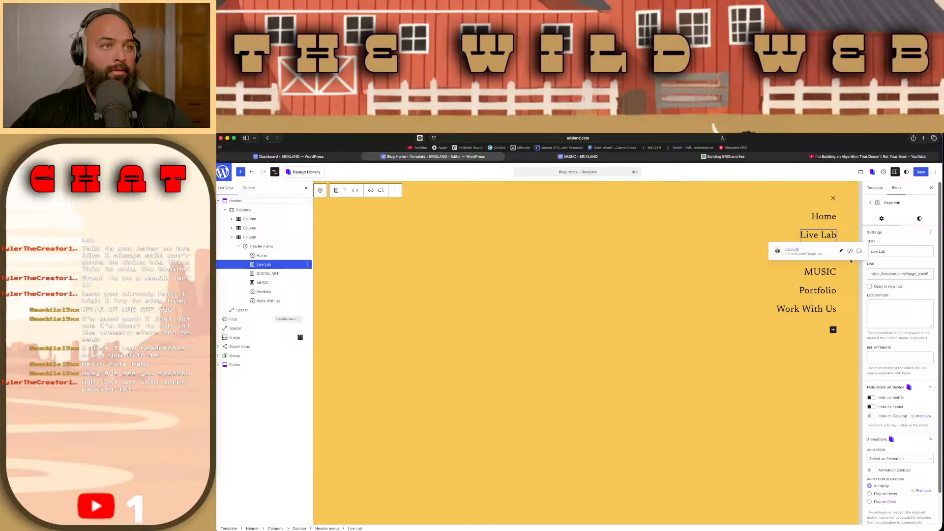
pyautogui.click(919, 172)
pyautogui.click(919, 172)
# Step: Reload the live site, test the Live Lab link from the overlay menu, and check the opened page's address
pyautogui.hotkey('ctrl', 'Tab')
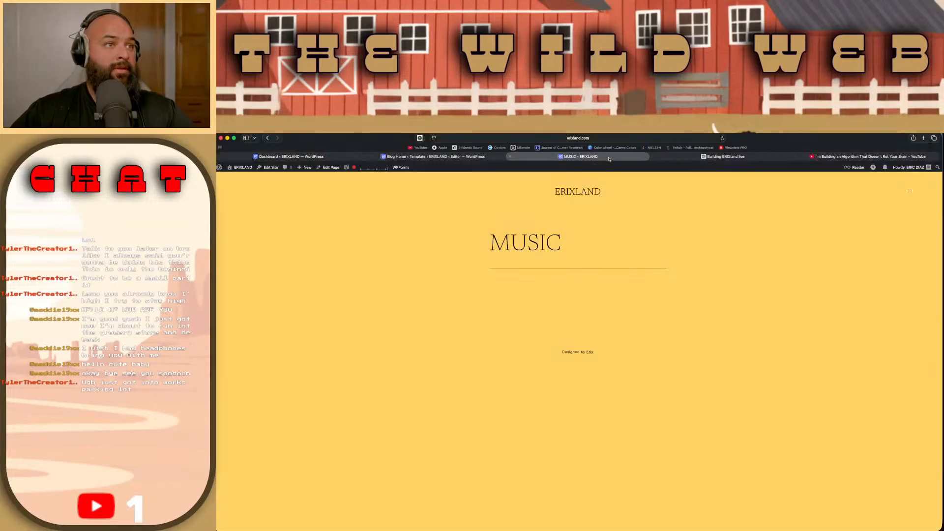
pyautogui.press('super+r')
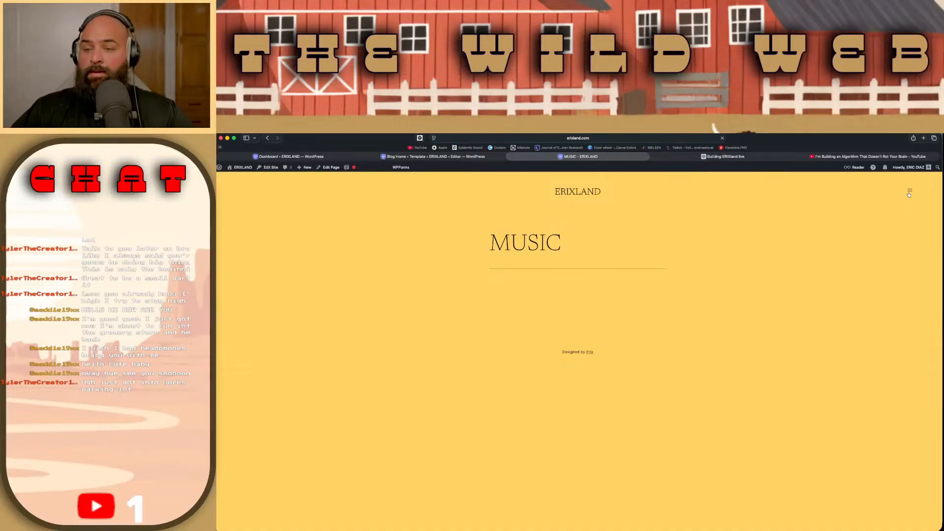
pyautogui.click(909, 193)
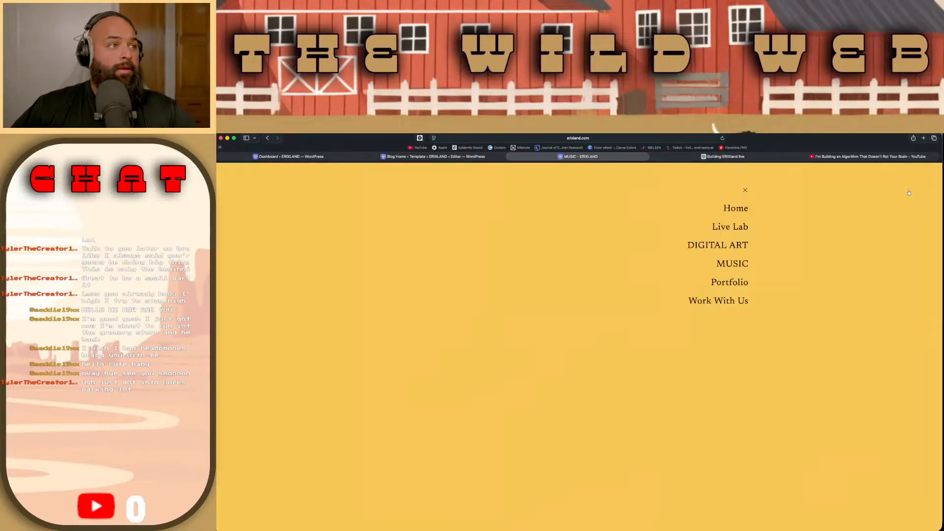
pyautogui.click(726, 227)
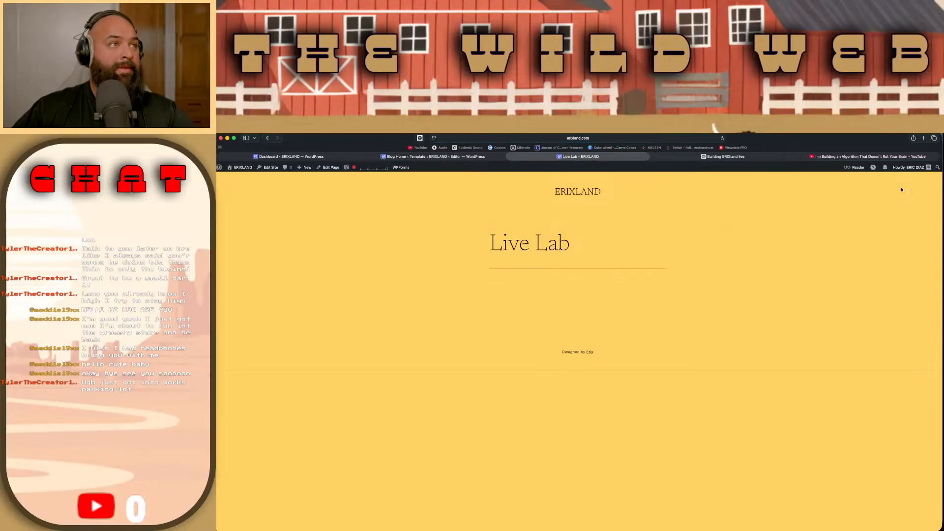
pyautogui.click(686, 138)
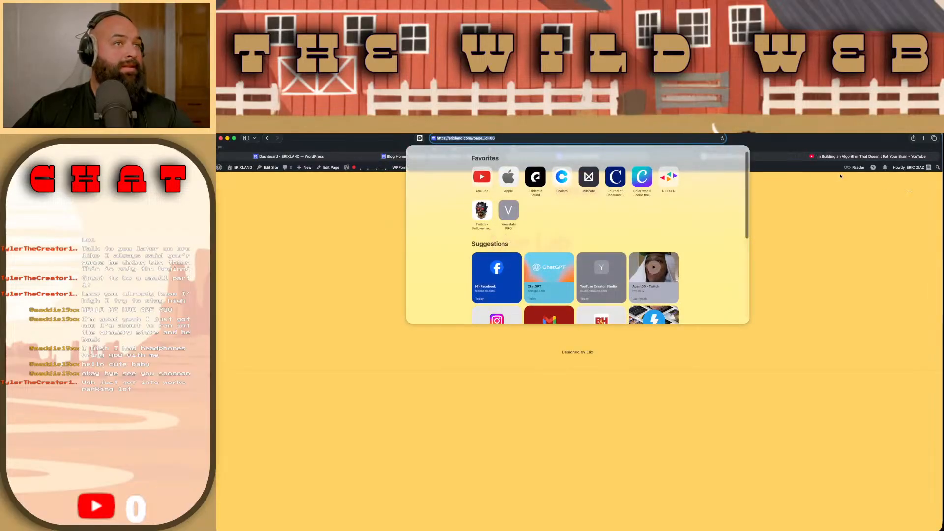
pyautogui.press('Escape')
pyautogui.click(910, 190)
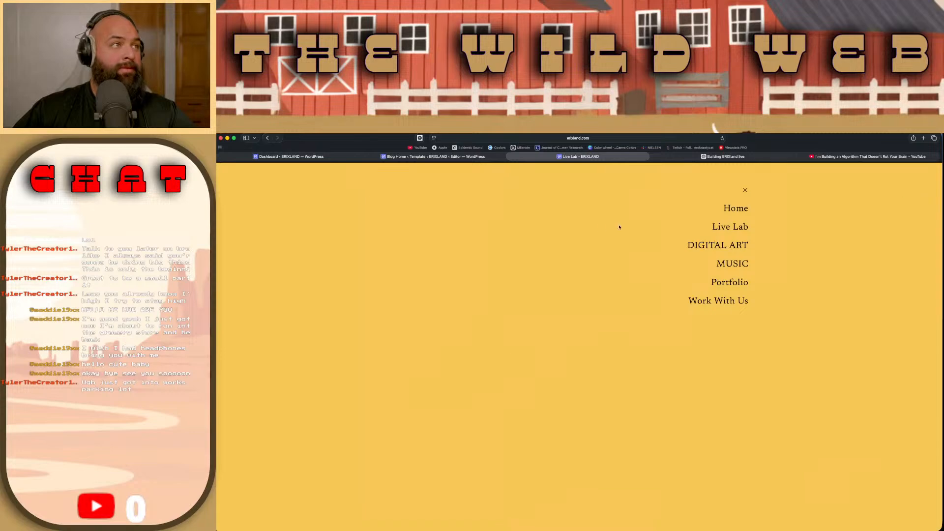
pyautogui.click(486, 156)
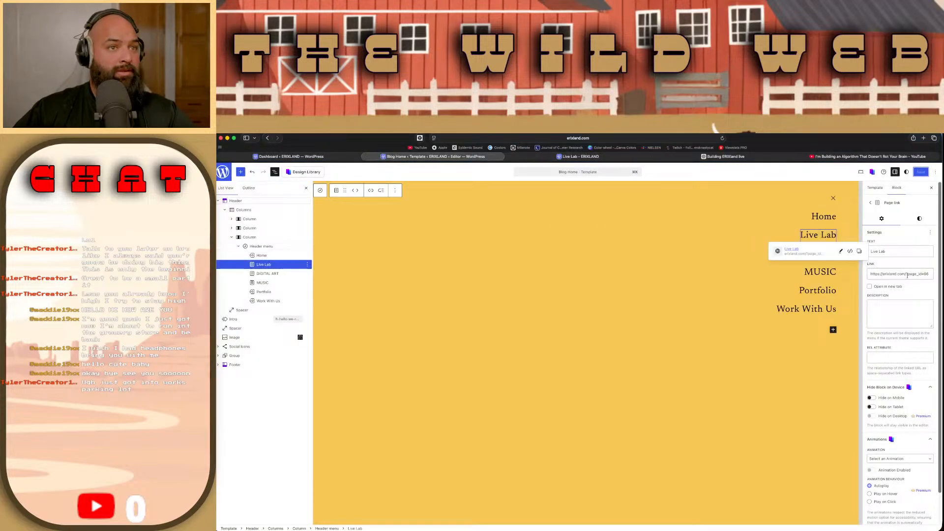
pyautogui.moveTo(906, 274); pyautogui.dragTo(937, 279)
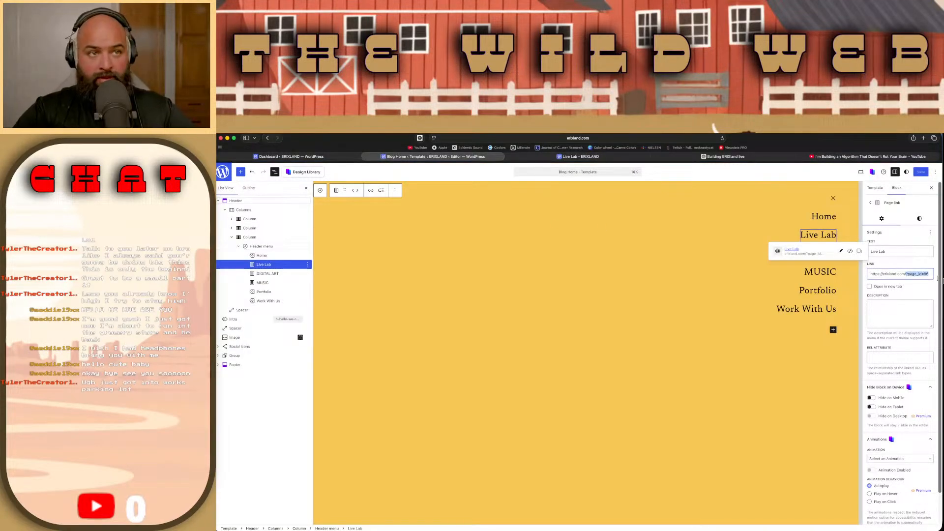
pyautogui.write('livelab/')
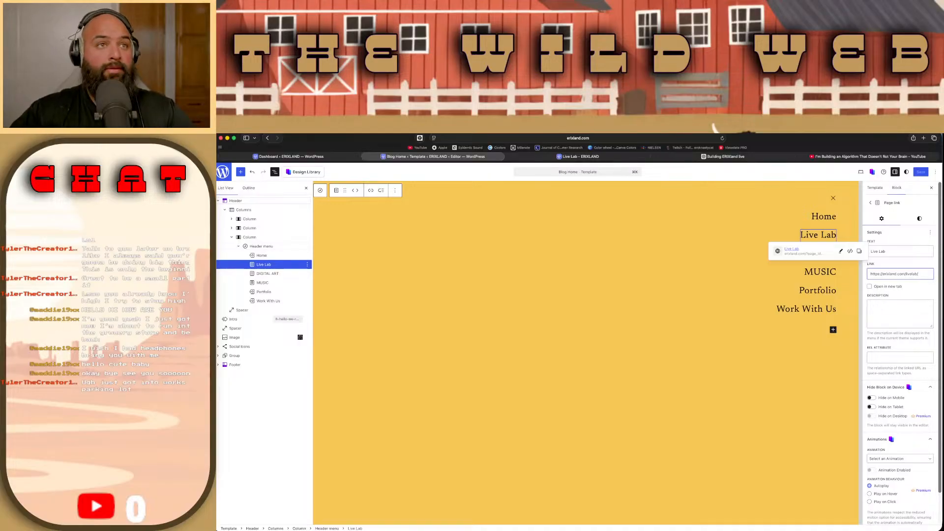
pyautogui.click(921, 172)
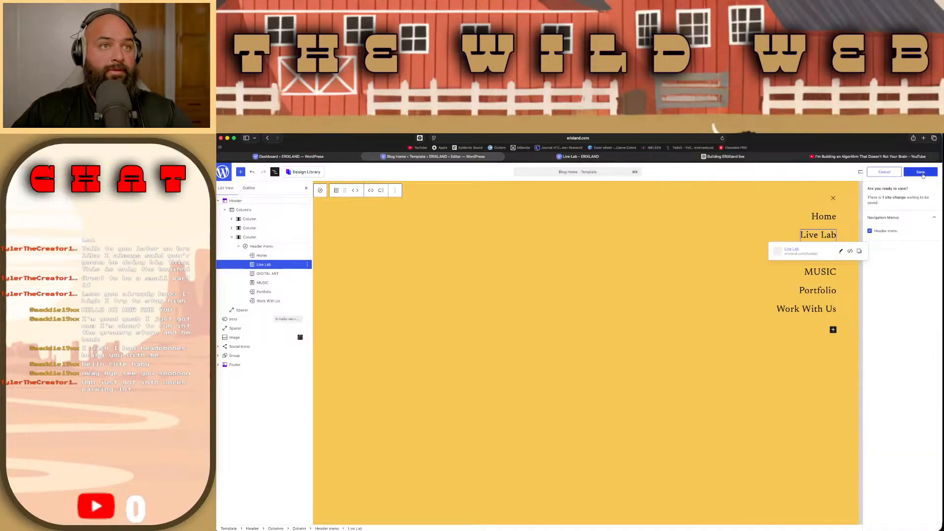
# Step: Test the Live Lab link from the live site's overlay menu and check the opened page's address
pyautogui.click(578, 156)
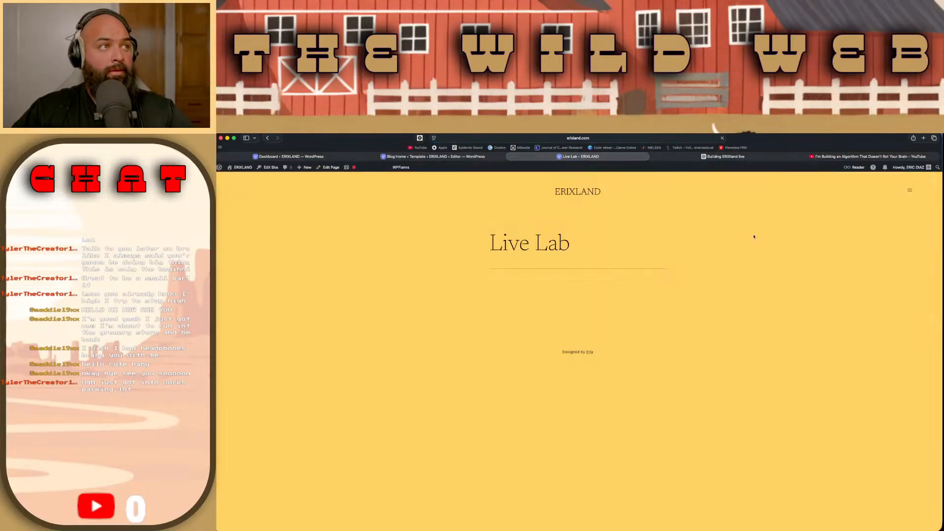
pyautogui.click(909, 190)
pyautogui.click(724, 226)
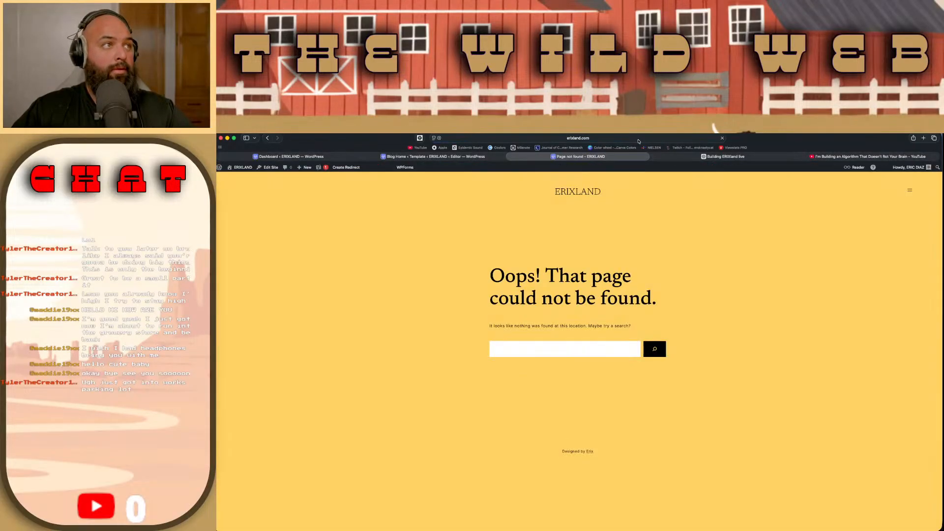
pyautogui.click(715, 138)
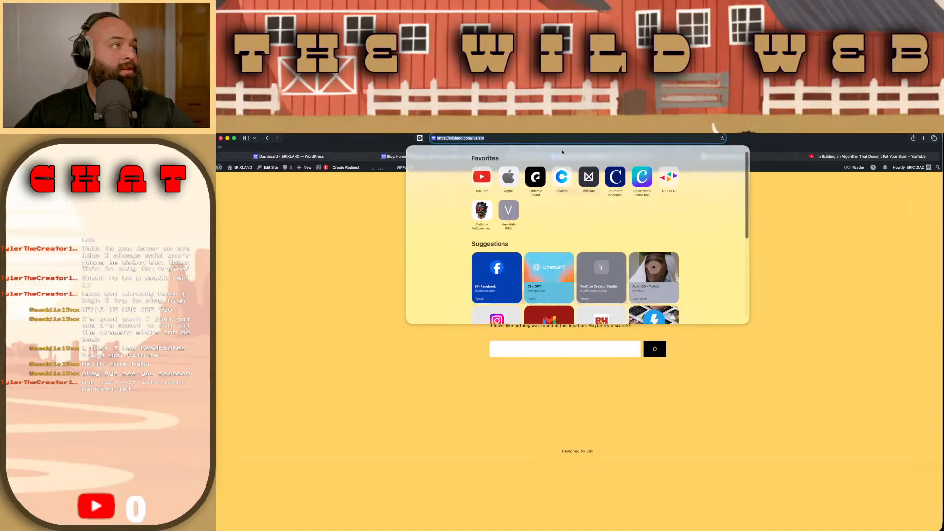
pyautogui.click(751, 413)
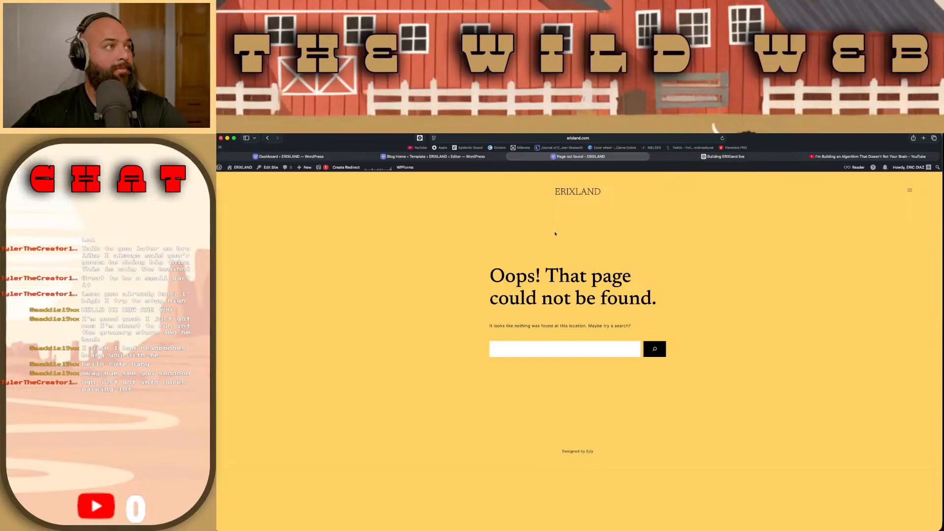
# Step: Return to the template editor, dismiss the save prompt, and review the Live Lab link's text, address and advanced options
pyautogui.click(474, 156)
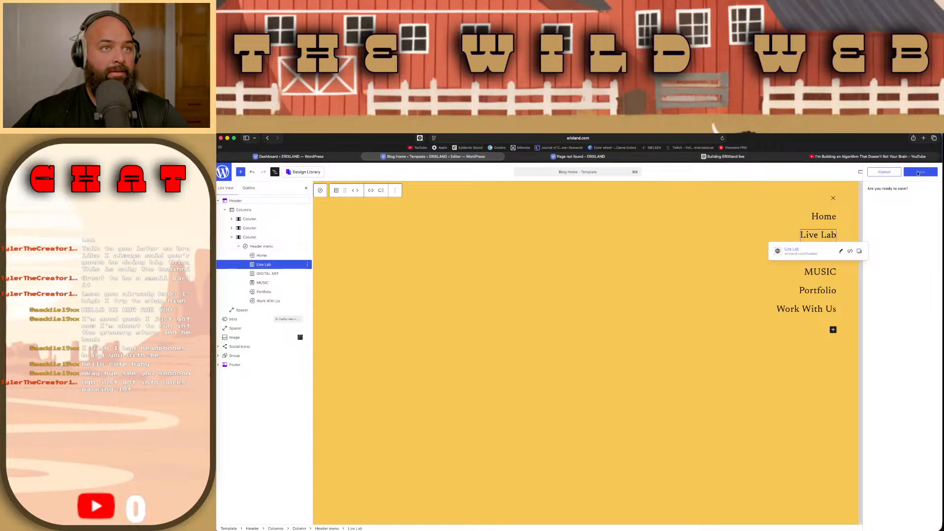
pyautogui.click(884, 173)
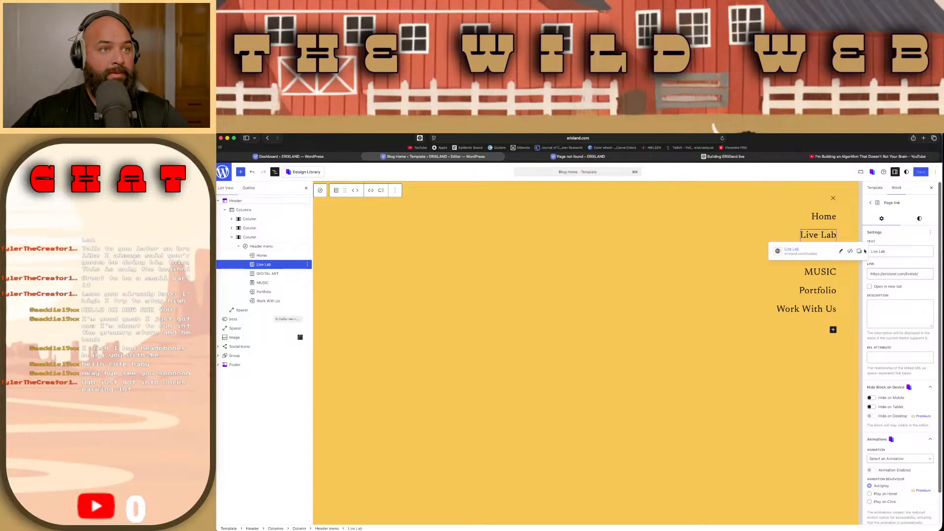
pyautogui.click(842, 251)
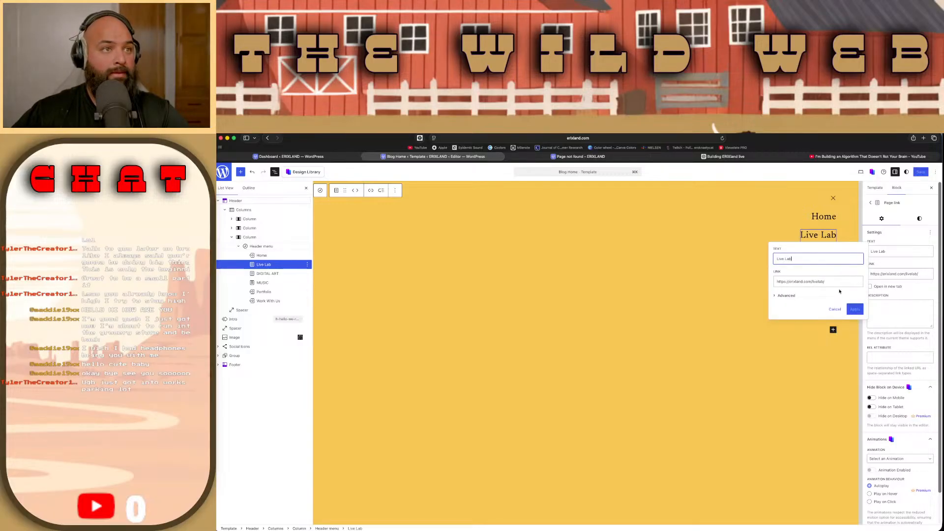
pyautogui.click(785, 296)
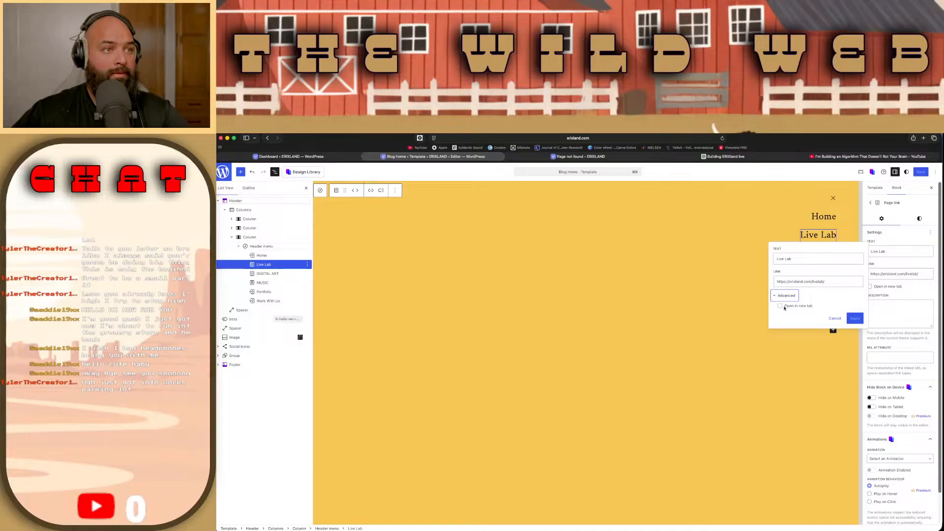
pyautogui.click(775, 296)
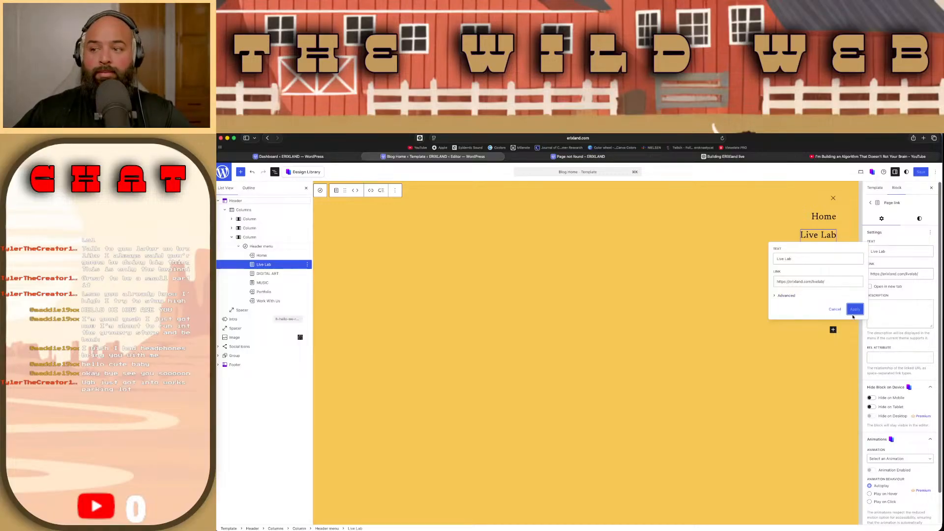
pyautogui.click(838, 311)
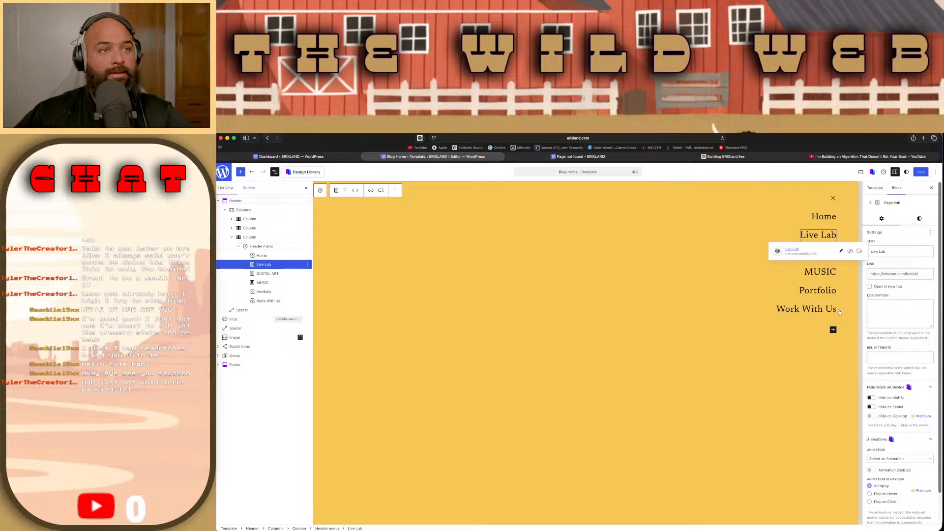
# Step: Delete the Live Lab item from the header menu
pyautogui.click(811, 236)
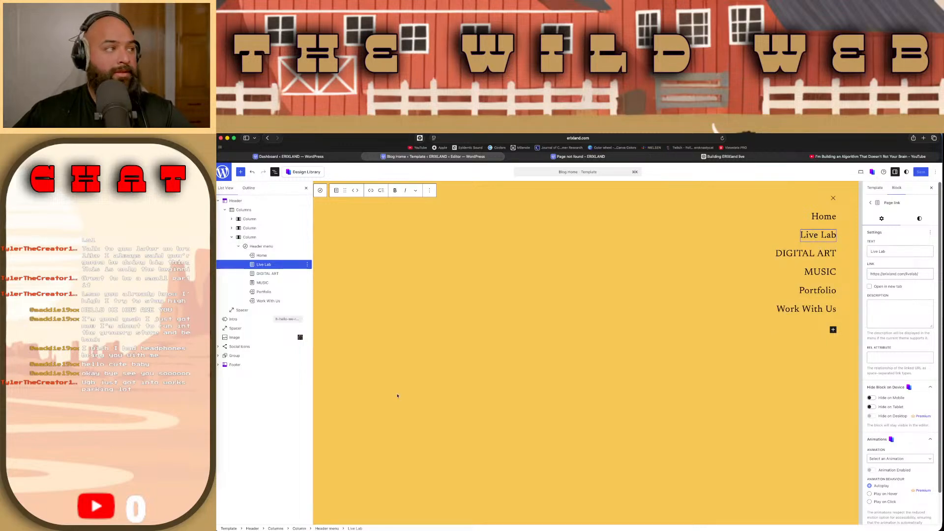
pyautogui.click(308, 264)
pyautogui.click(343, 408)
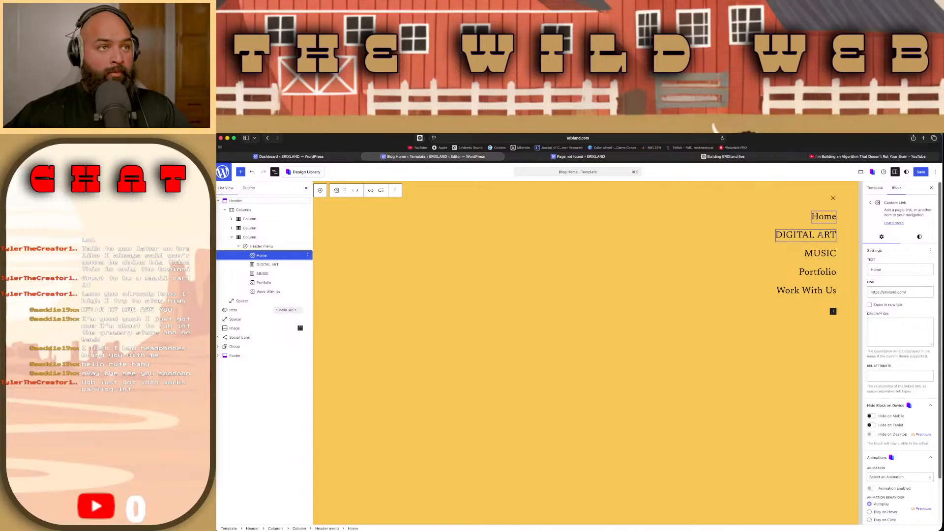
# Step: Compare the link settings of the DIGITAL ART, MUSIC, Portfolio and Work With Us menu items
pyautogui.click(822, 237)
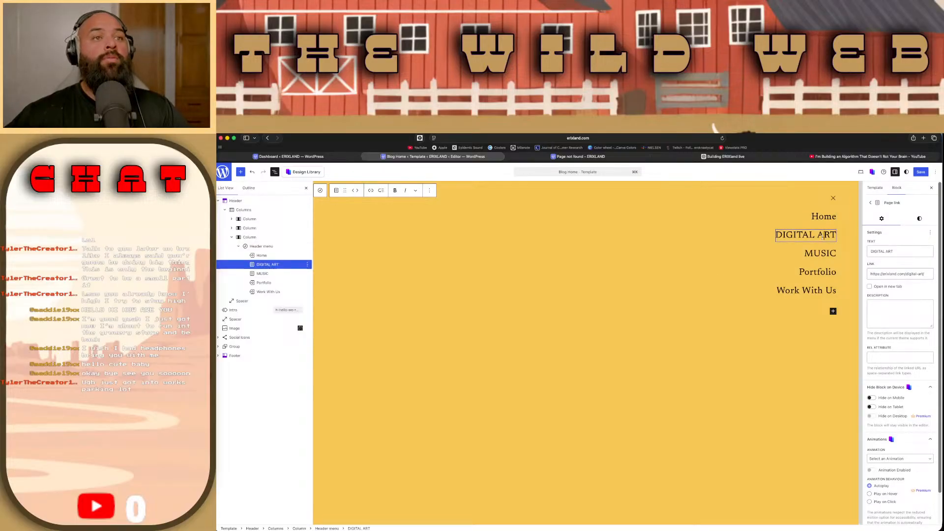
pyautogui.click(822, 254)
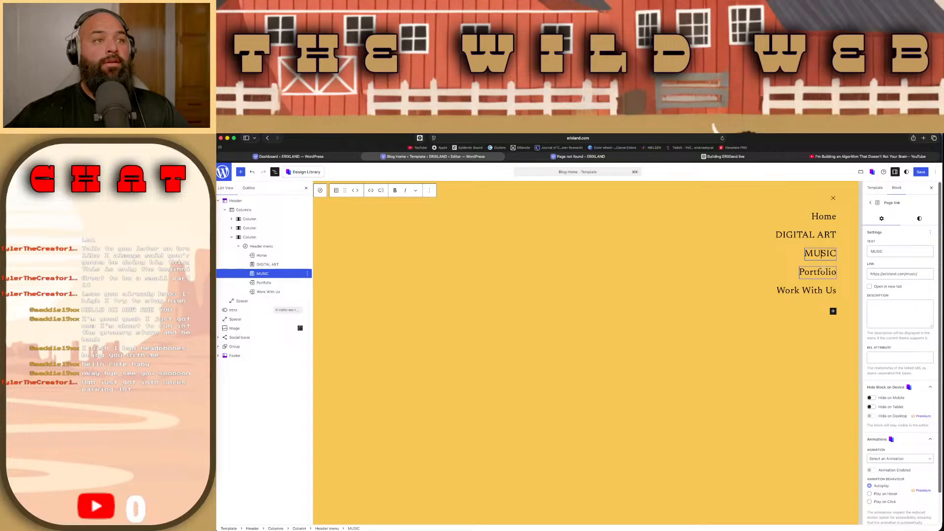
pyautogui.click(821, 272)
pyautogui.click(824, 289)
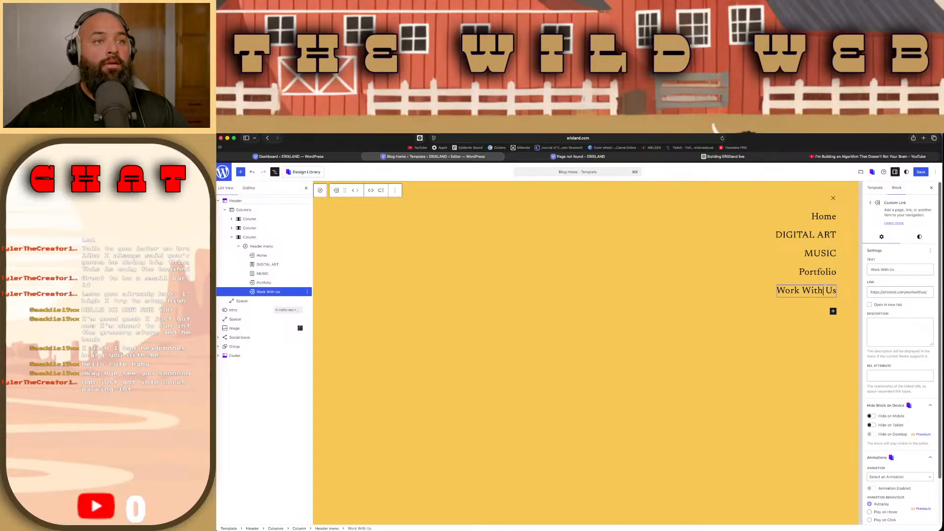
pyautogui.click(831, 236)
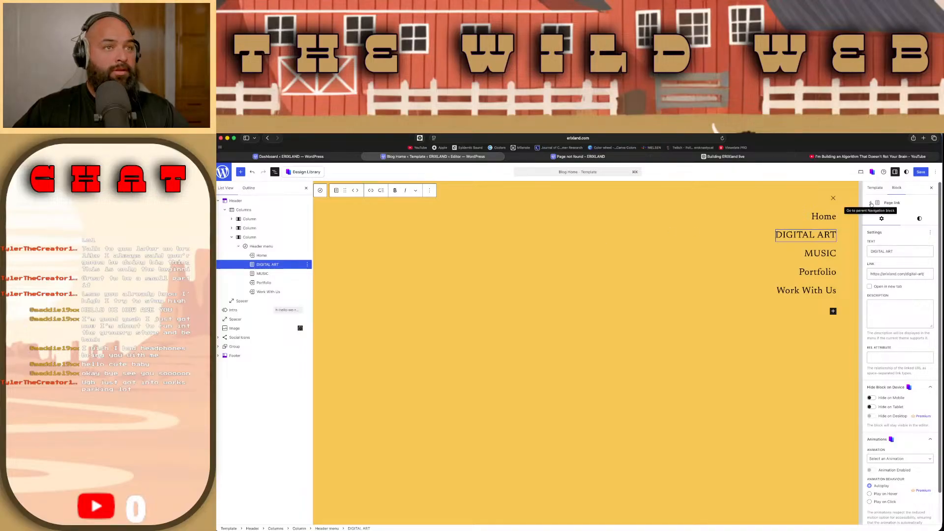
# Step: Examine the header menu's structure and document outline, and compare the Home and DIGITAL ART items' block types and links
pyautogui.click(871, 203)
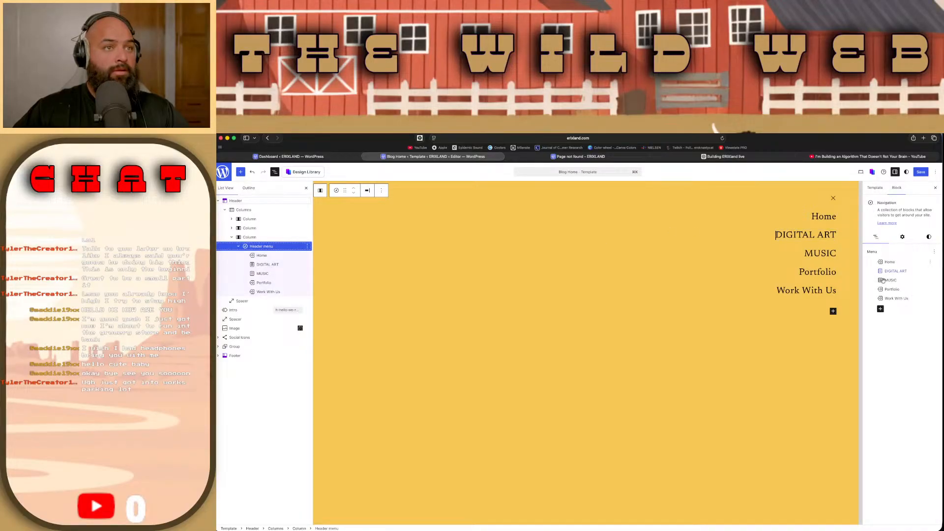
pyautogui.click(896, 271)
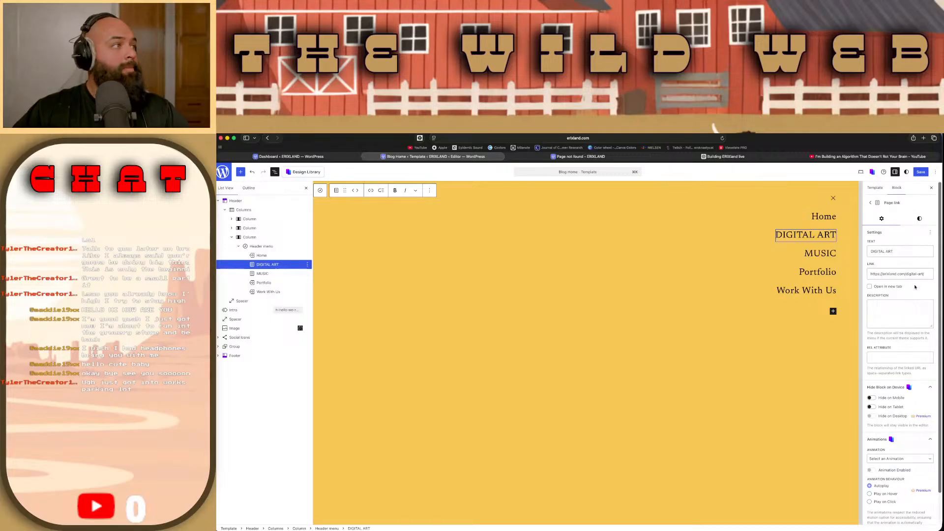
pyautogui.click(248, 188)
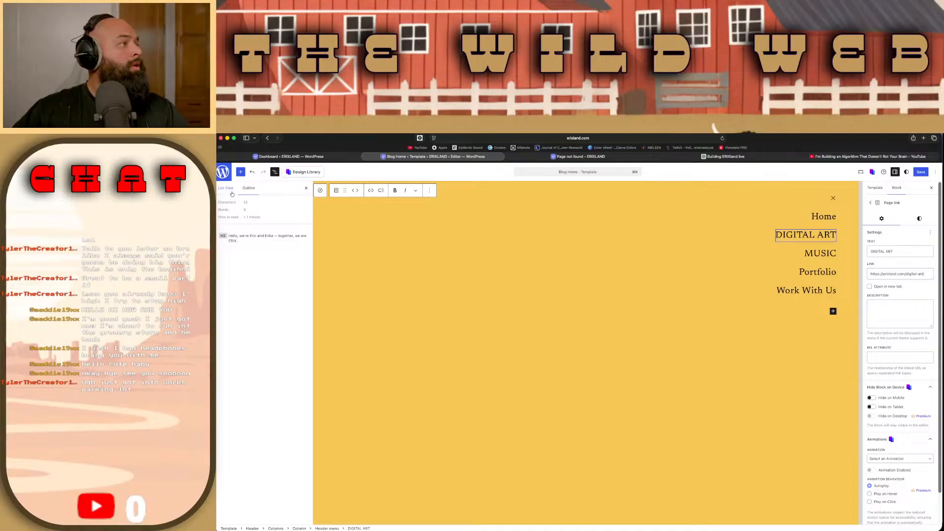
pyautogui.click(230, 190)
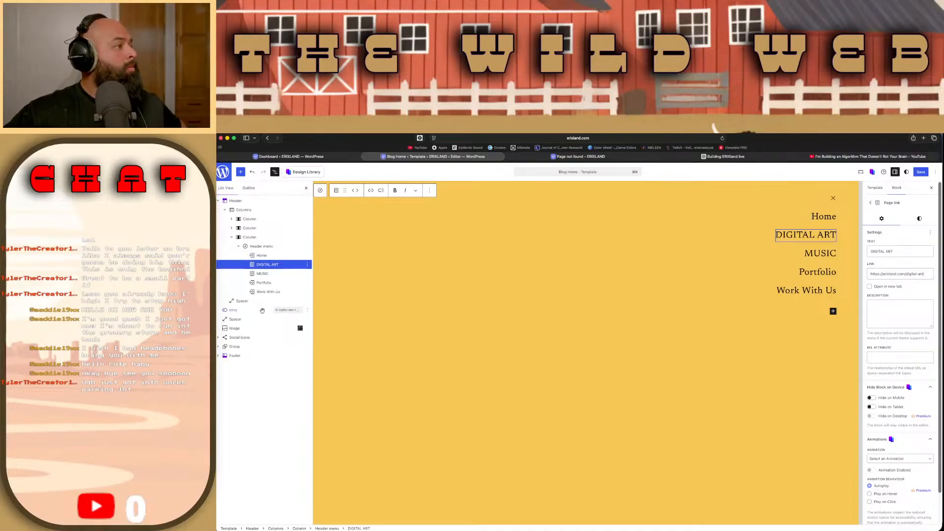
pyautogui.click(272, 266)
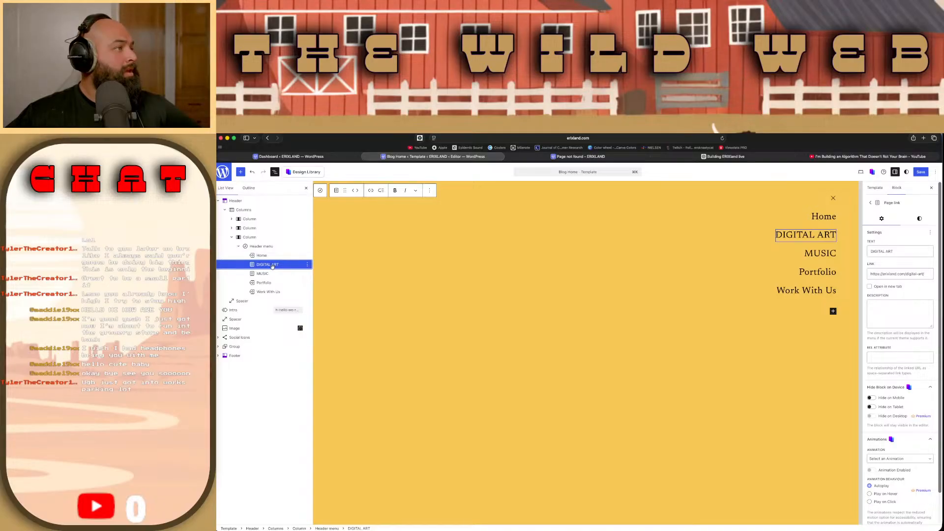
pyautogui.click(320, 191)
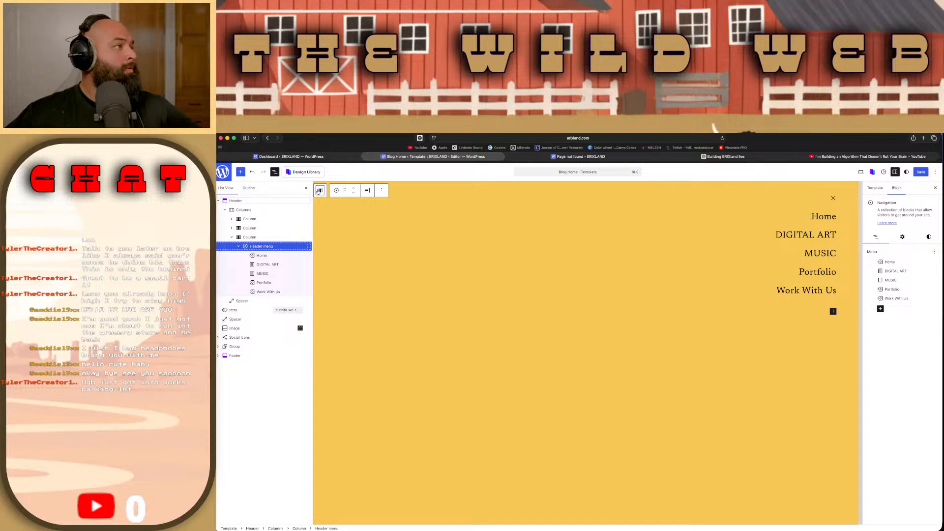
pyautogui.click(279, 256)
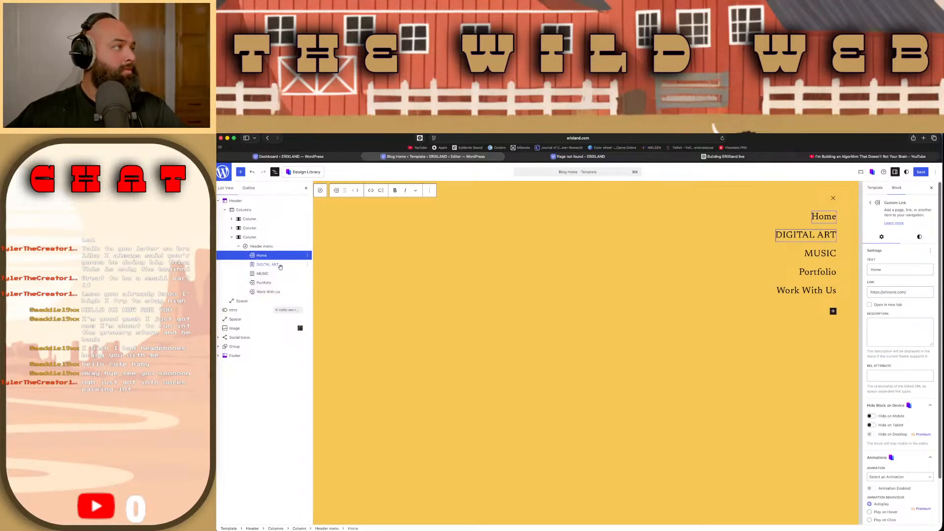
pyautogui.click(278, 265)
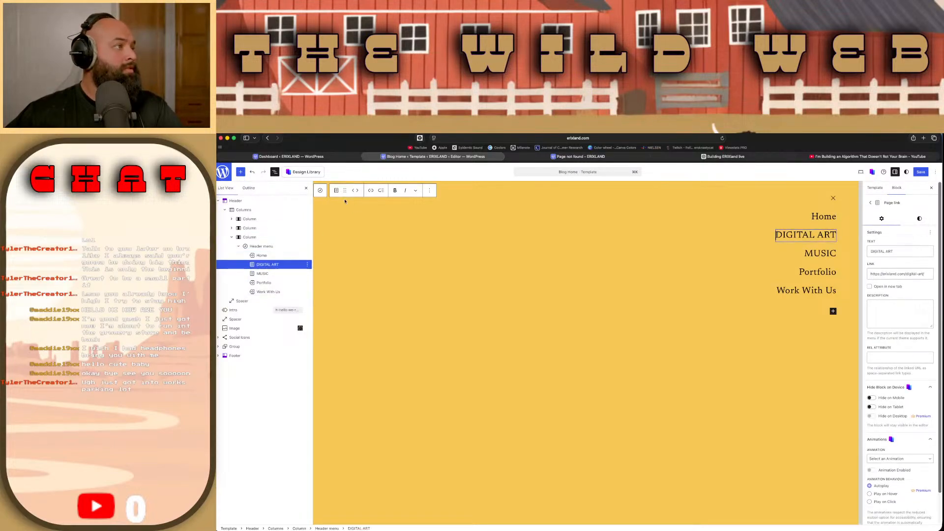
# Step: Check the DIGITAL ART item's transform and link options, and open its linked page on the live site
pyautogui.click(337, 191)
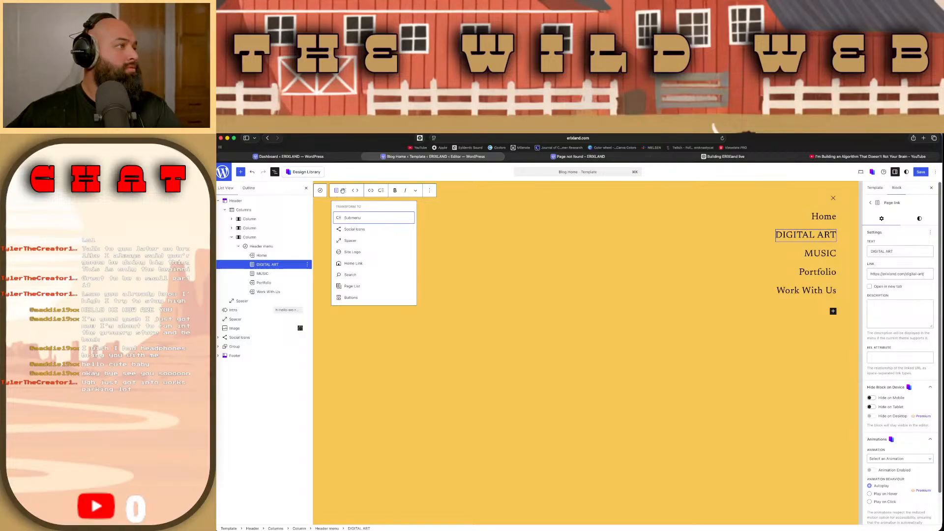
pyautogui.click(344, 191)
pyautogui.click(370, 191)
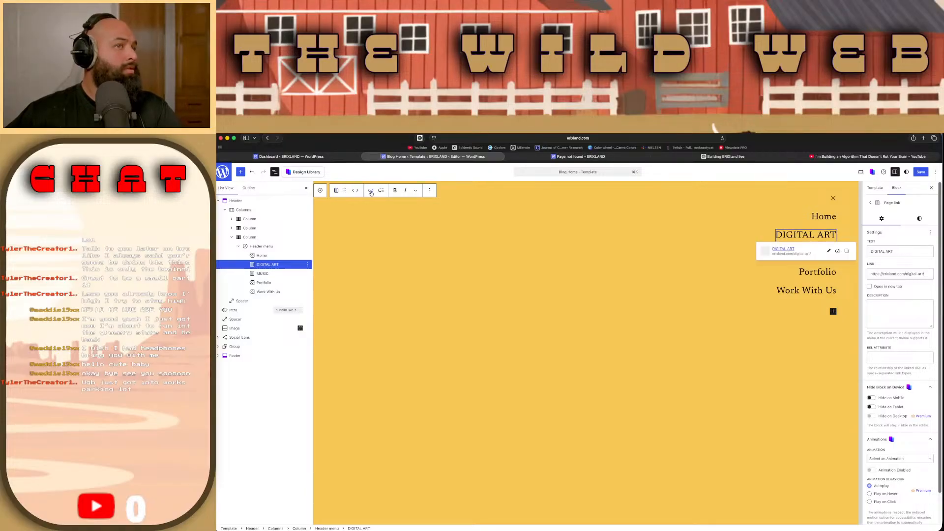
pyautogui.click(798, 251)
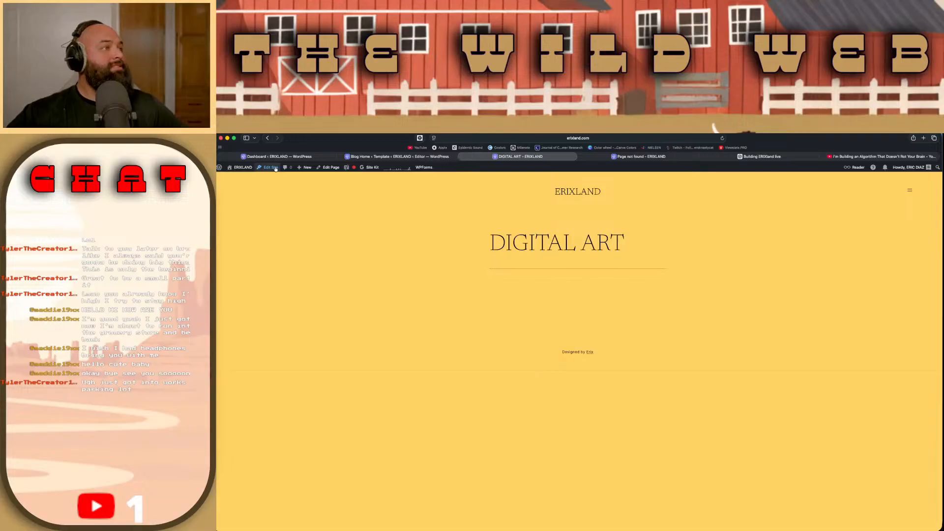
# Step: Open the site editor from the DIGITAL ART page and expand the header menu overlay in the Blog Home template
pyautogui.click(275, 168)
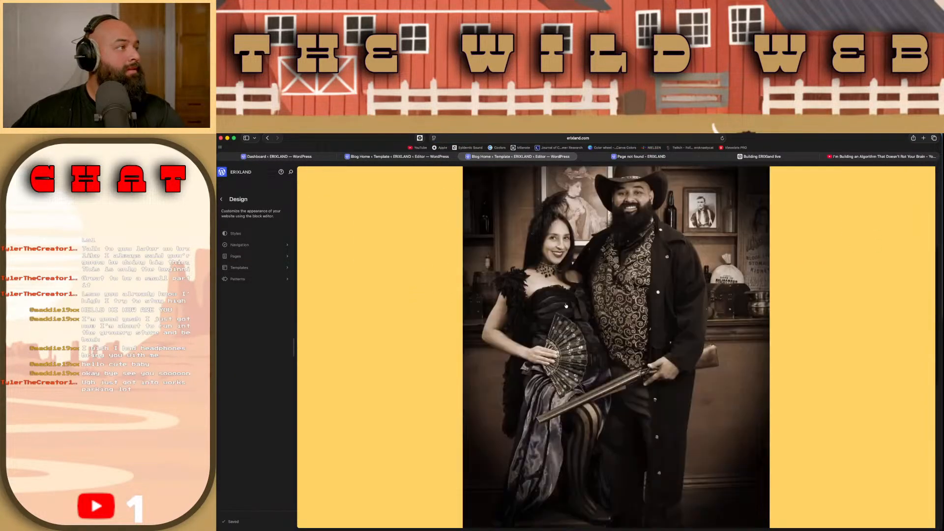
pyautogui.click(903, 186)
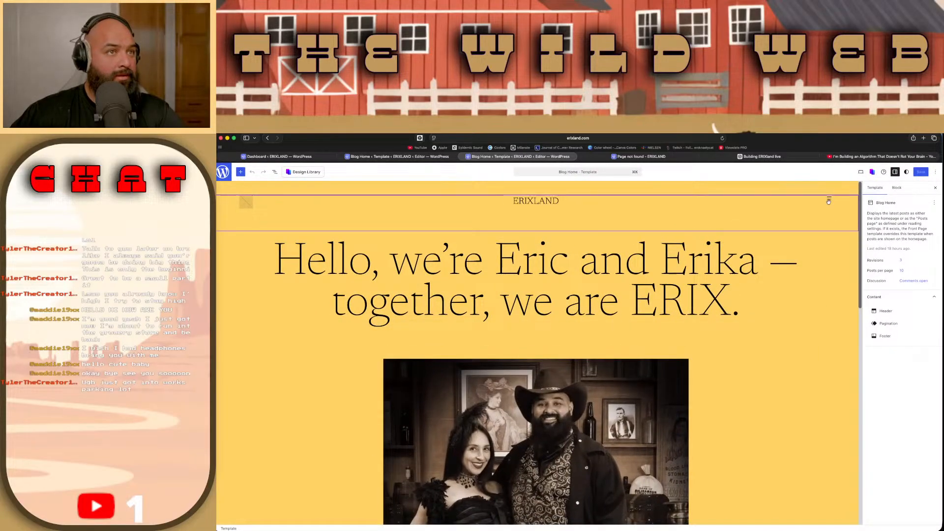
pyautogui.click(829, 200)
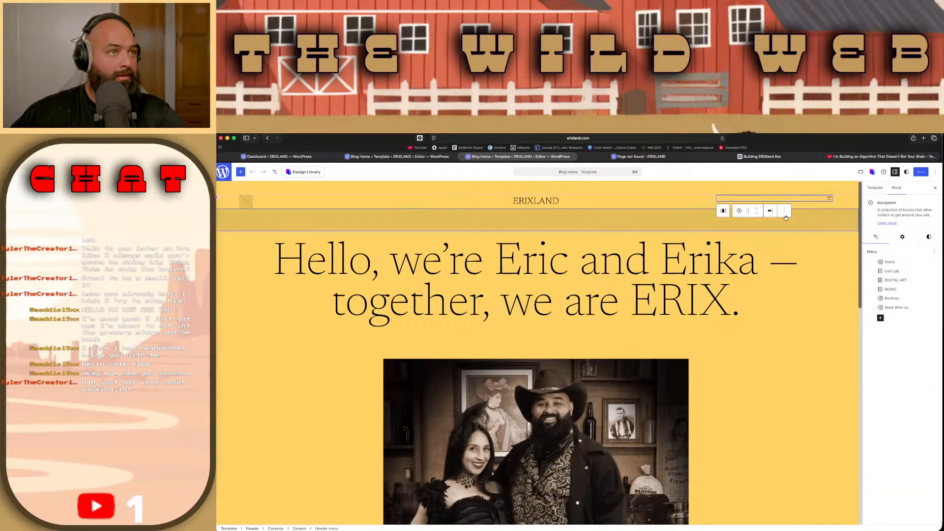
pyautogui.click(830, 200)
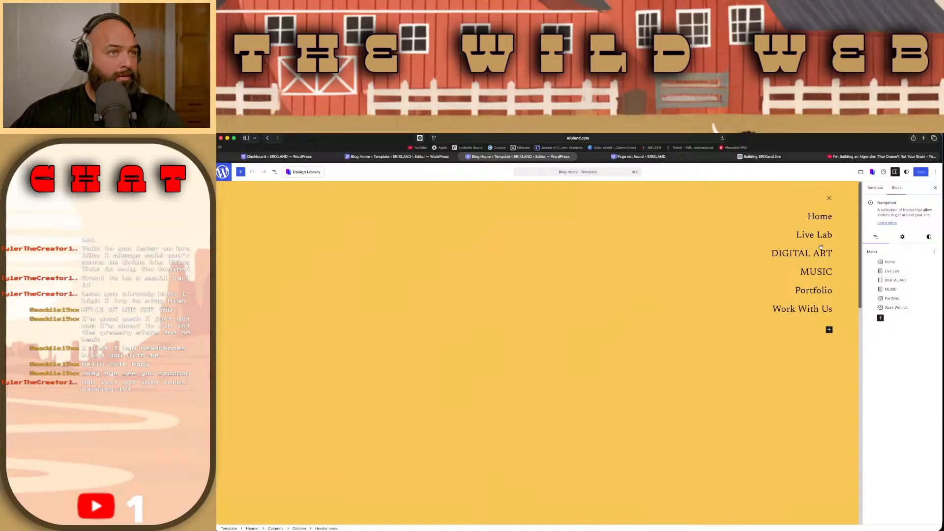
# Step: Examine the DIGITAL ART page link's settings, including its advanced options, and the Blog Home template's settings
pyautogui.click(820, 253)
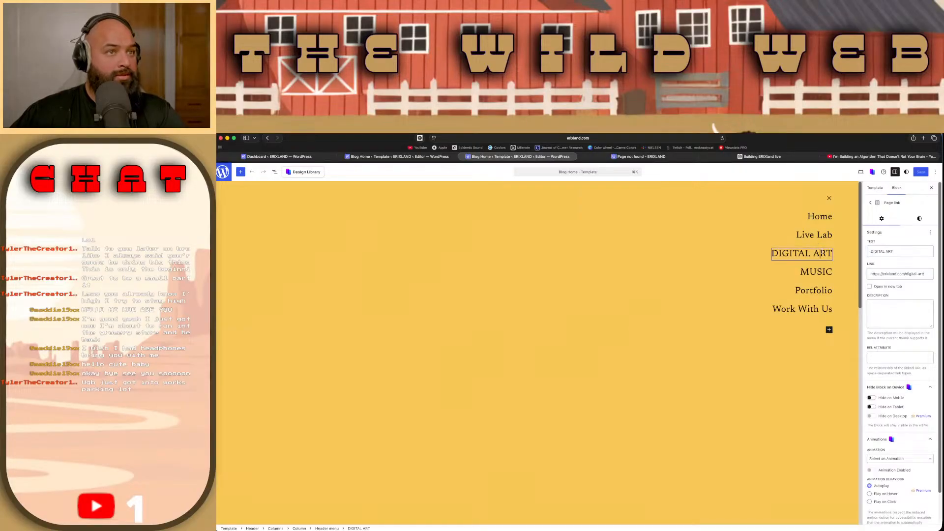
pyautogui.tripleClick(821, 253)
pyautogui.rightClick(821, 254)
pyautogui.click(816, 264)
pyautogui.click(814, 271)
pyautogui.click(777, 272)
pyautogui.click(809, 254)
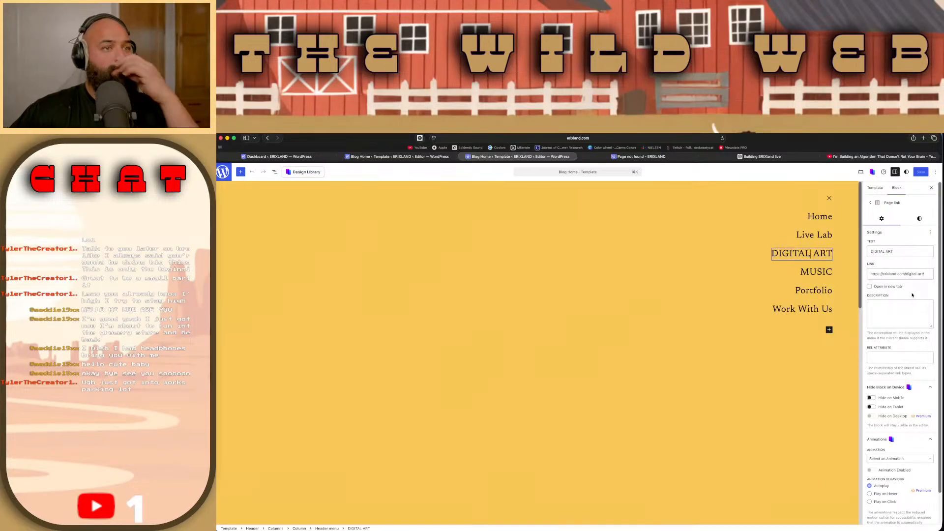
pyautogui.scroll(-2, 913, 300)
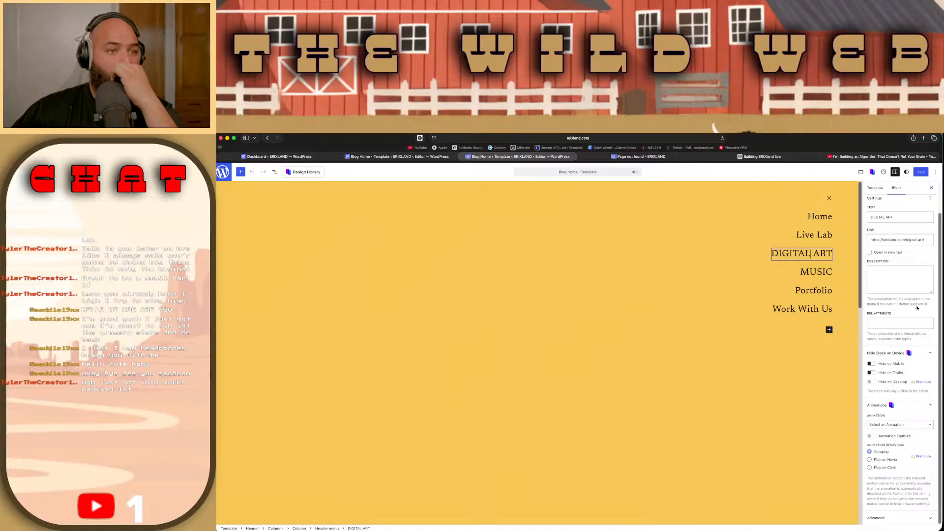
pyautogui.click(900, 518)
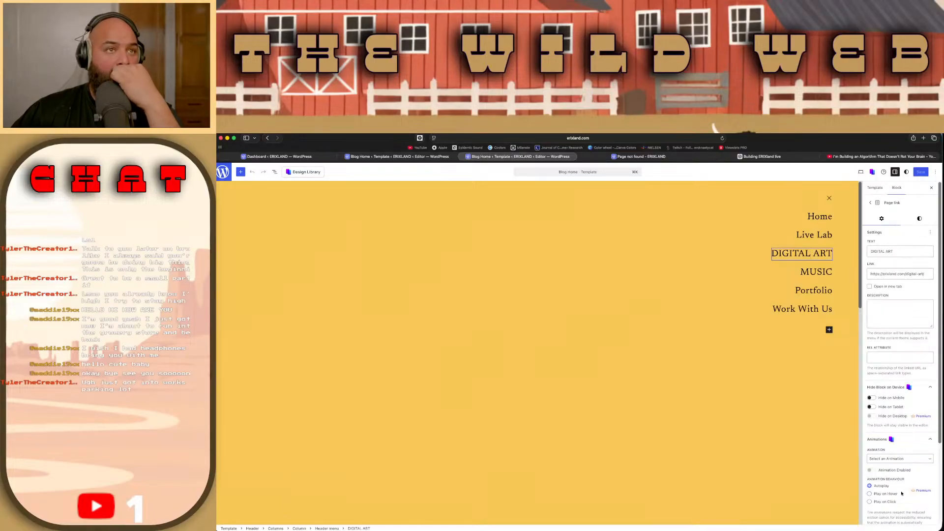
pyautogui.click(873, 187)
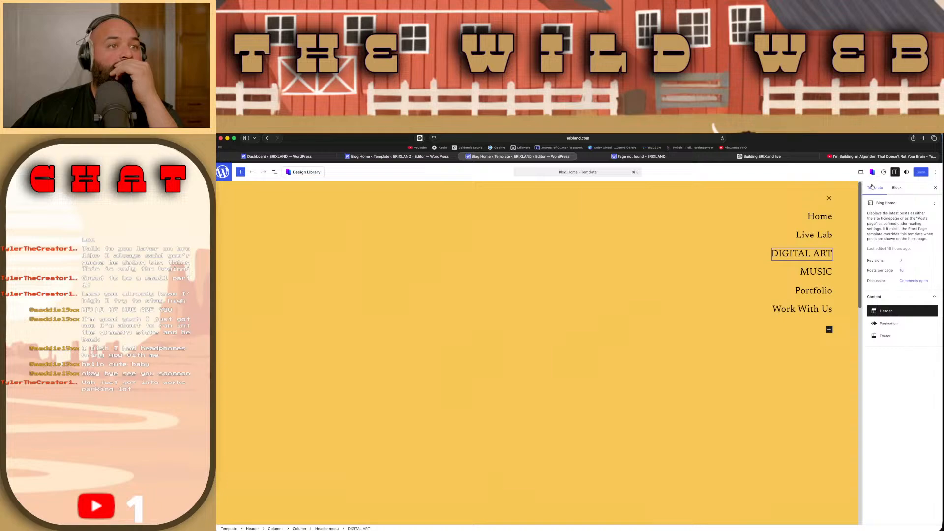
# Step: Open the header's navigation from the template content and compare the Live Lab and DIGITAL ART page link settings
pyautogui.click(912, 325)
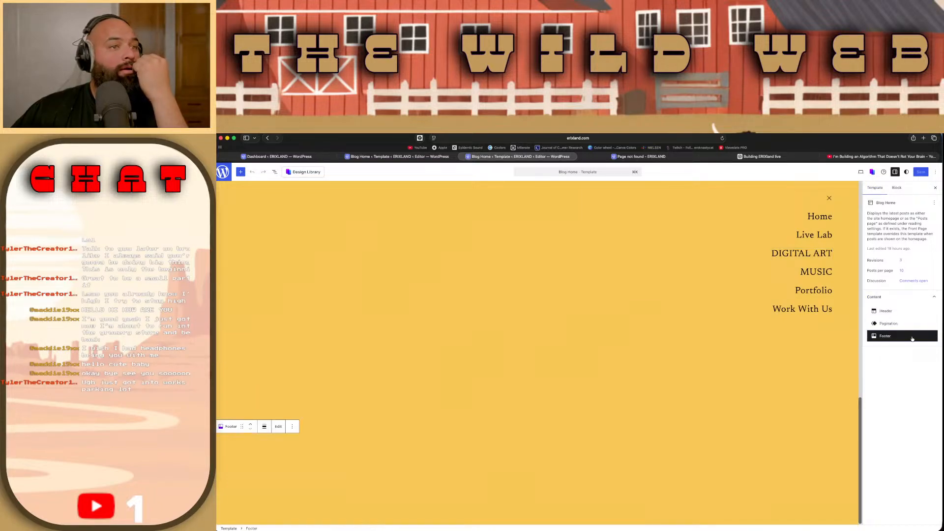
pyautogui.click(907, 312)
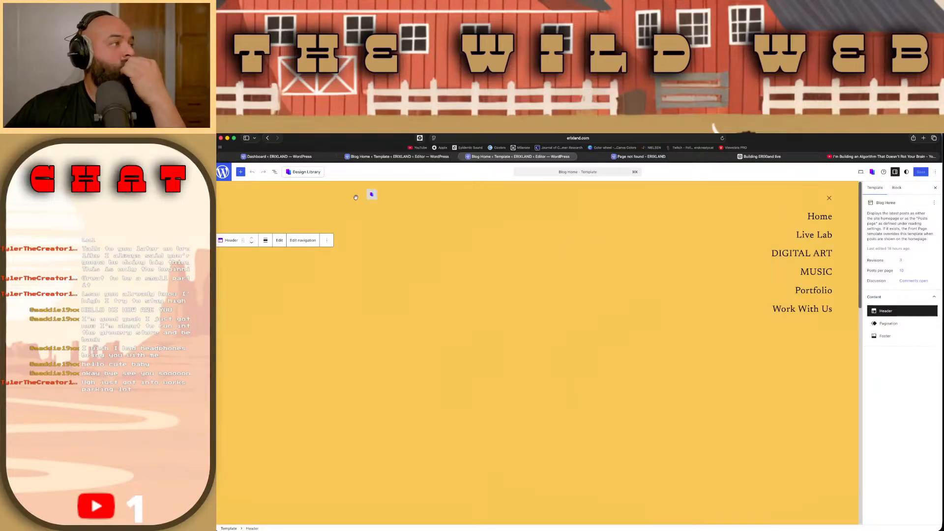
pyautogui.click(292, 243)
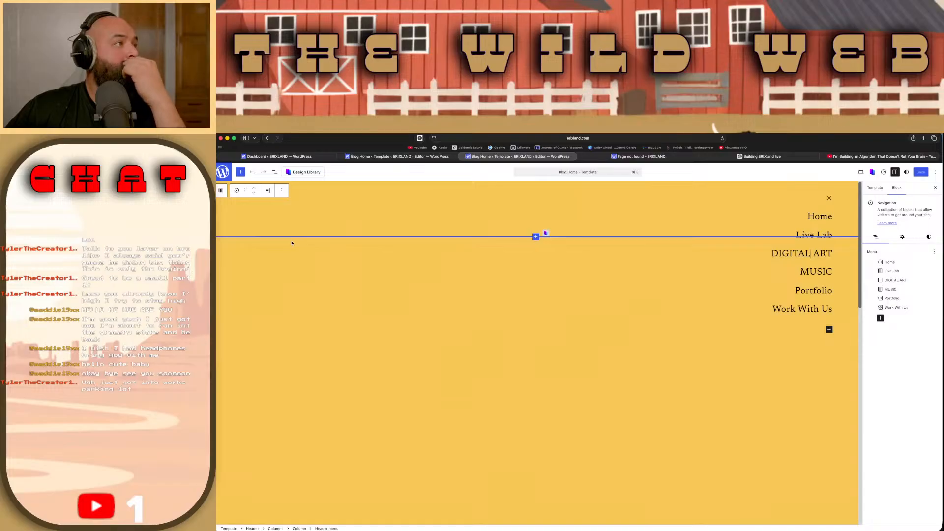
pyautogui.click(900, 275)
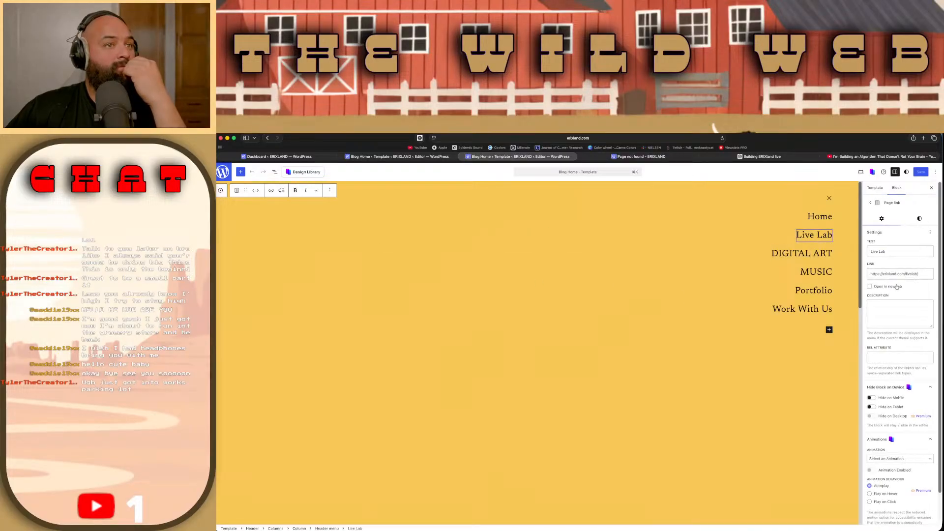
pyautogui.click(870, 203)
pyautogui.click(900, 280)
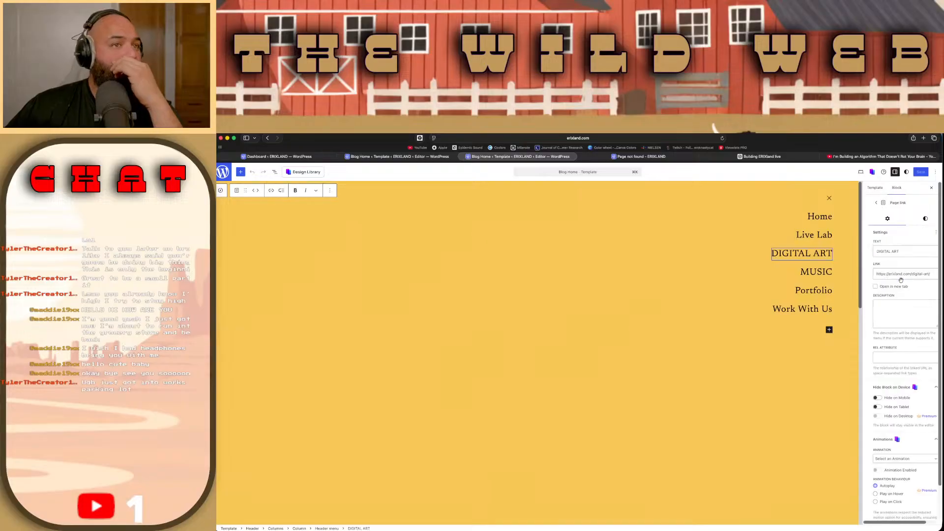
pyautogui.click(869, 203)
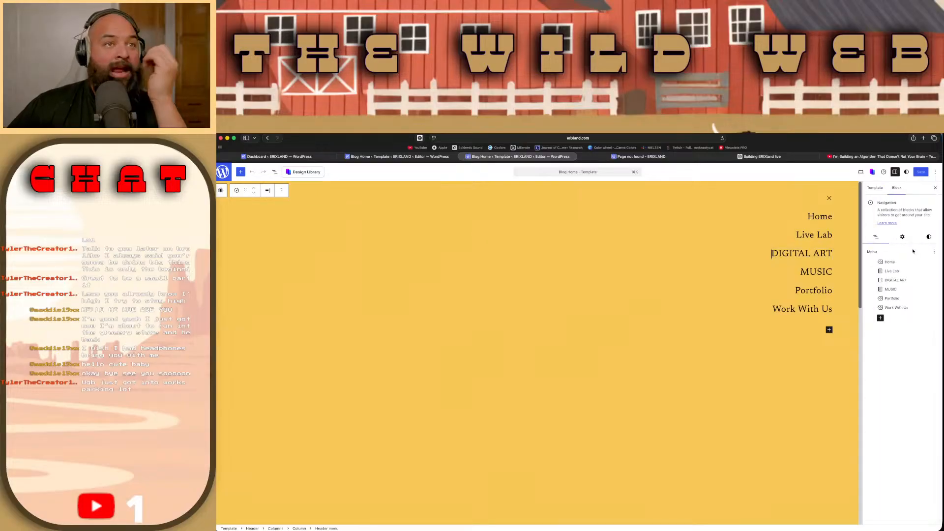
# Step: Examine the DIGITAL ART page link's styles, settings and the reset options for its fields
pyautogui.click(907, 280)
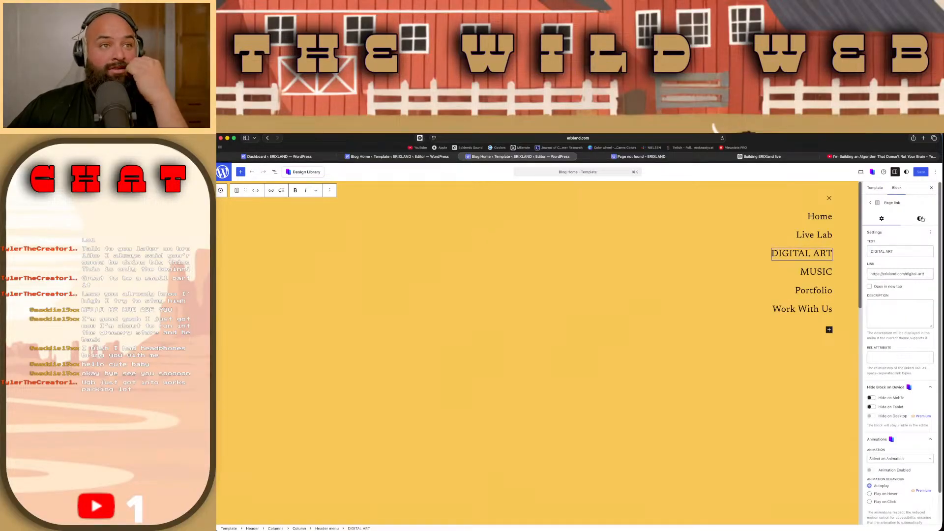
pyautogui.click(922, 219)
pyautogui.click(892, 222)
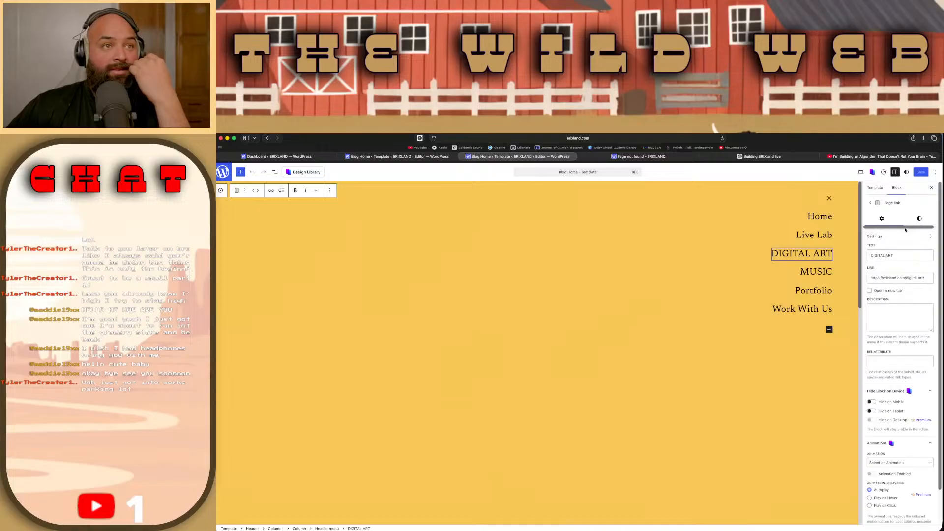
pyautogui.click(930, 237)
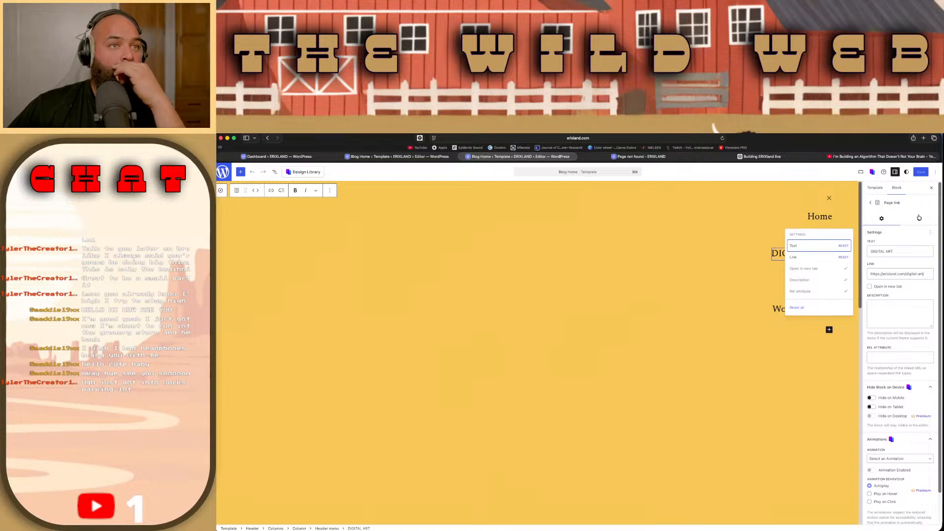
pyautogui.click(870, 203)
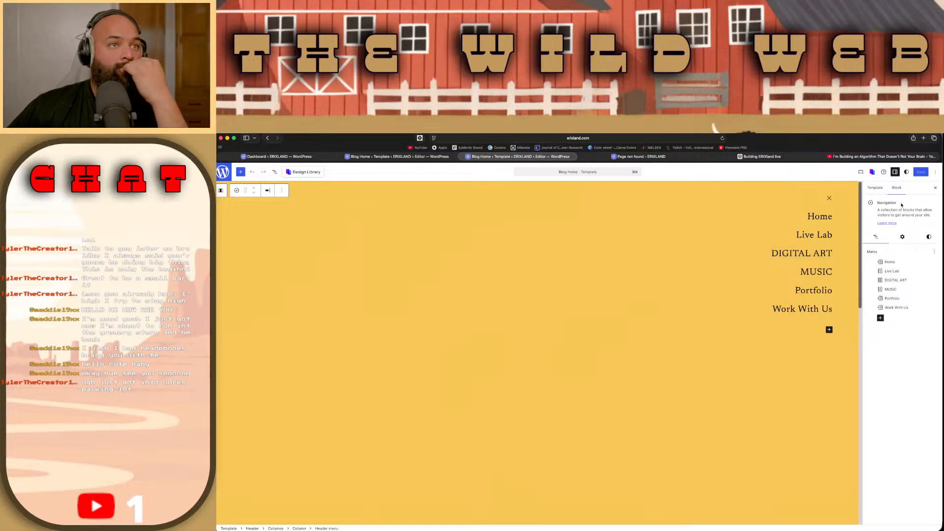
# Step: Examine the header navigation block's layout settings, styles and block options, and recheck its DIGITAL ART item
pyautogui.click(902, 237)
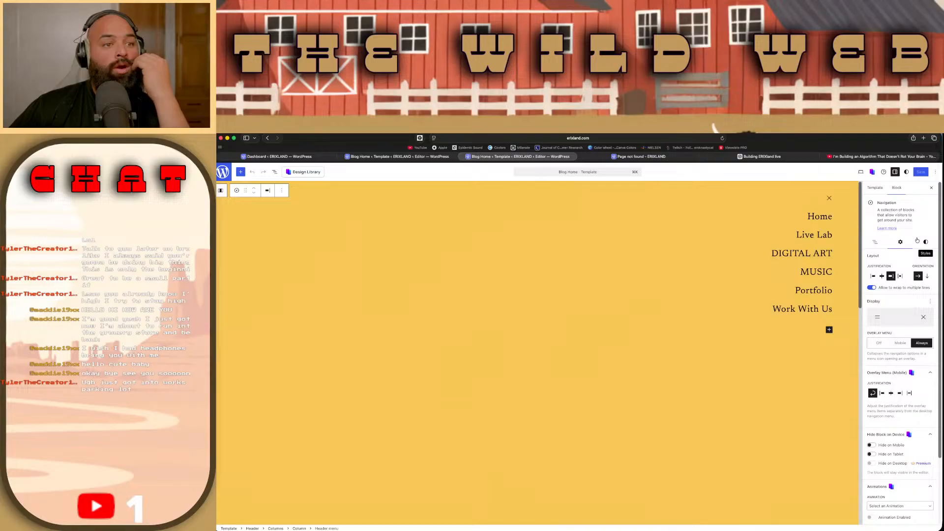
pyautogui.click(925, 240)
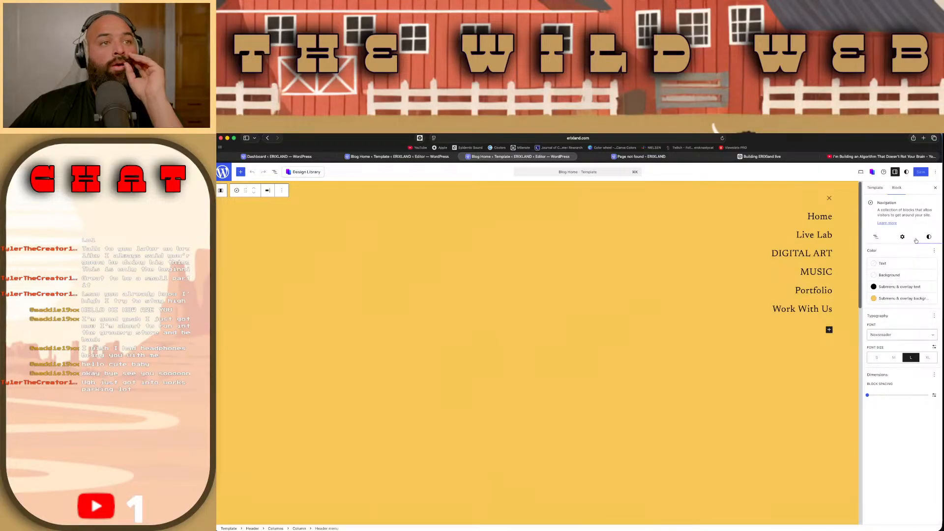
pyautogui.click(876, 239)
pyautogui.click(895, 280)
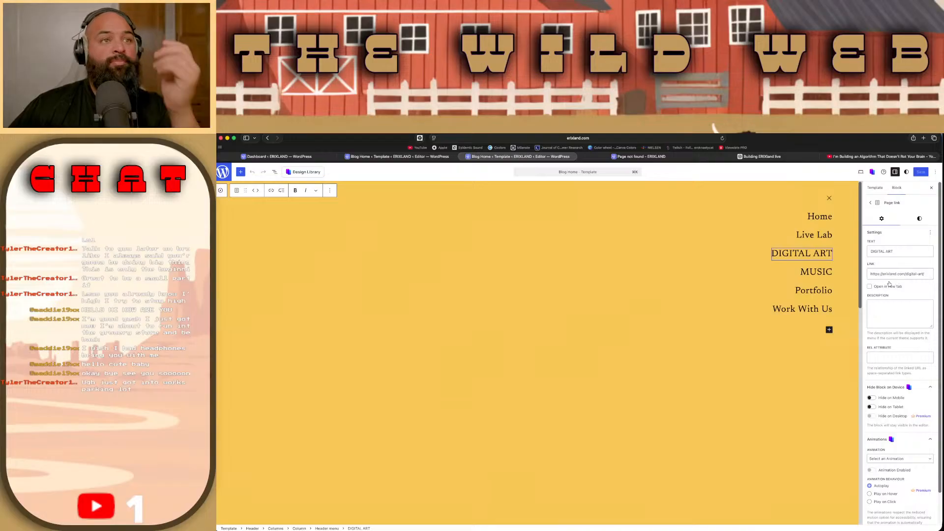
pyautogui.click(871, 203)
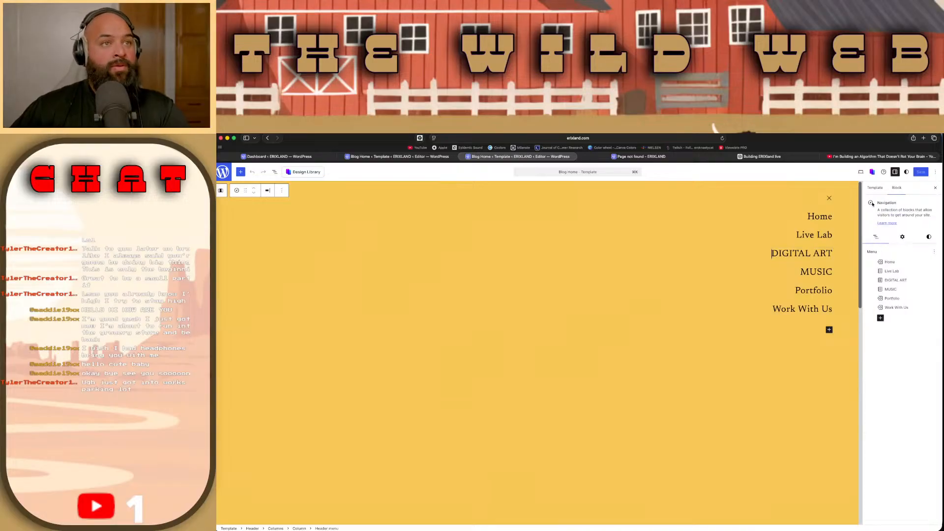
pyautogui.click(282, 190)
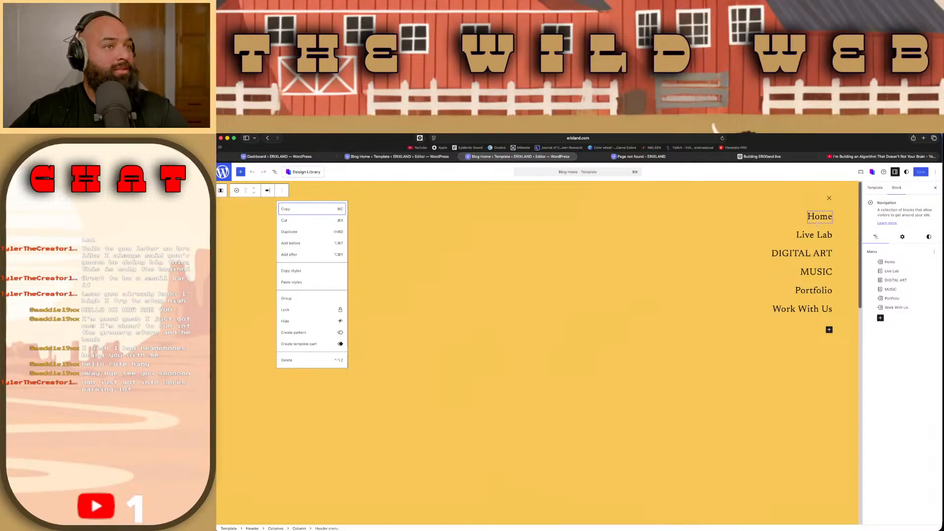
pyautogui.click(826, 254)
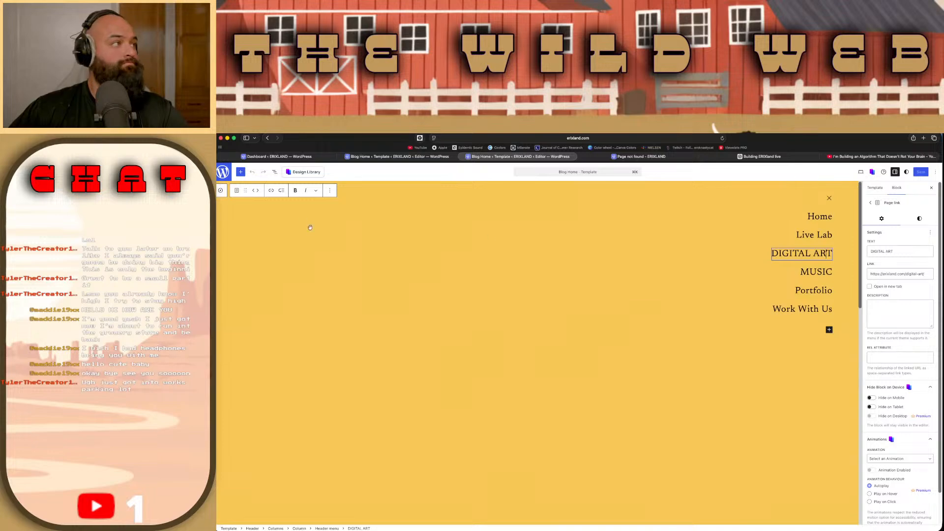
# Step: Leave the template and open the DIGITAL ART page for editing from the list of all pages
pyautogui.click(224, 172)
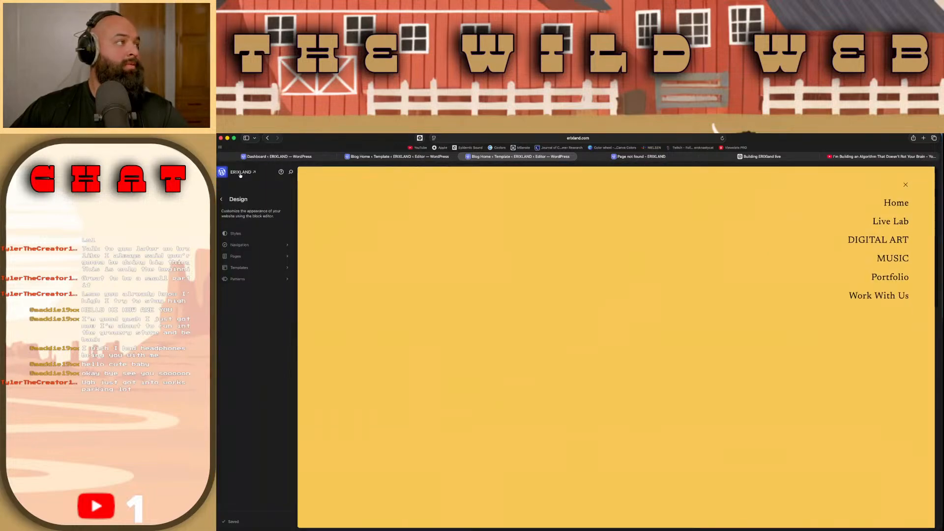
pyautogui.click(264, 259)
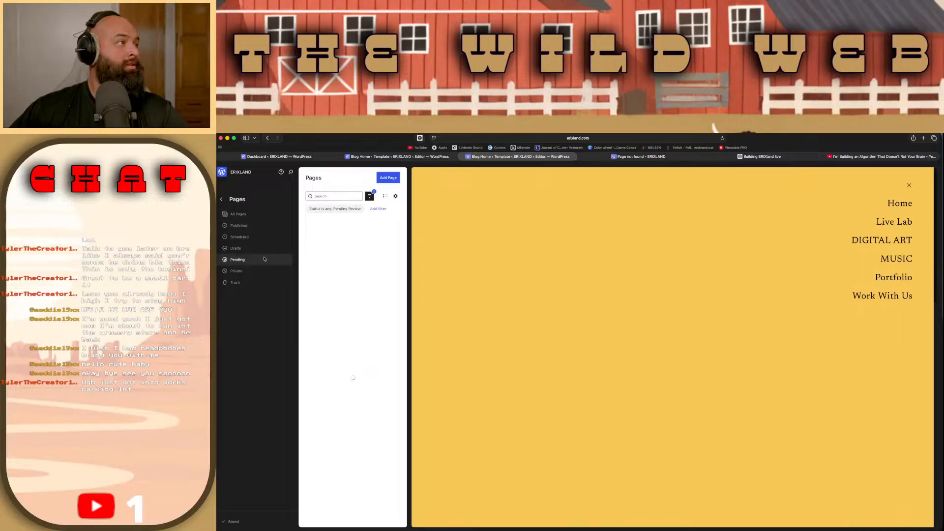
pyautogui.click(263, 215)
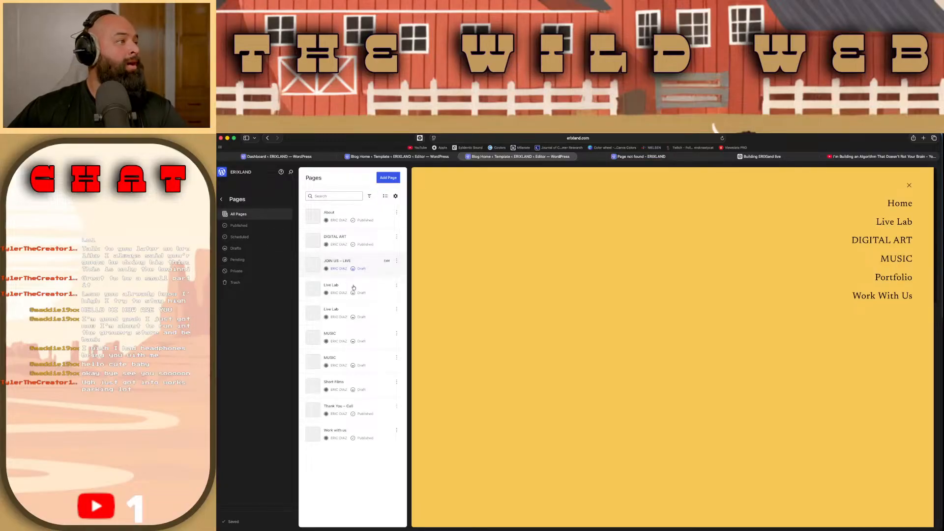
pyautogui.click(386, 237)
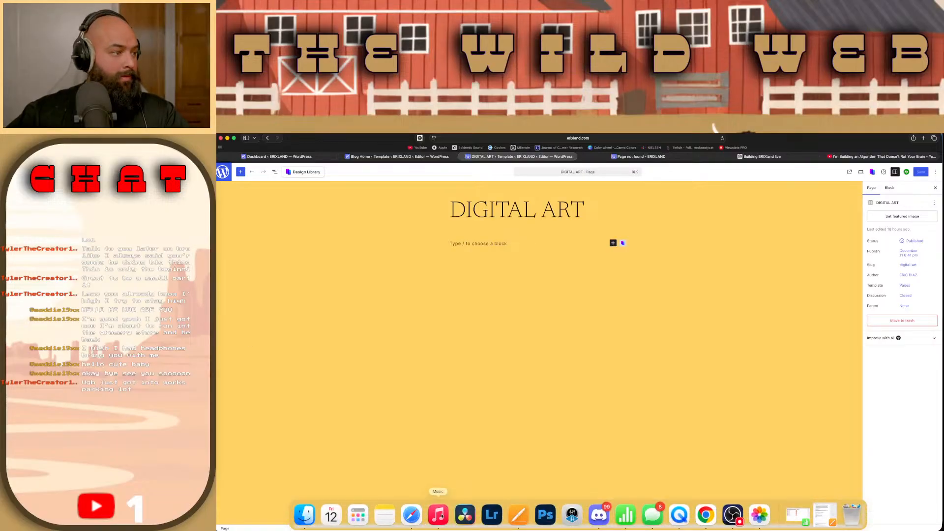
# Step: Switch to the Music app, start playback, and return to the DIGITAL ART page editor
pyautogui.click(438, 514)
pyautogui.click(531, 348)
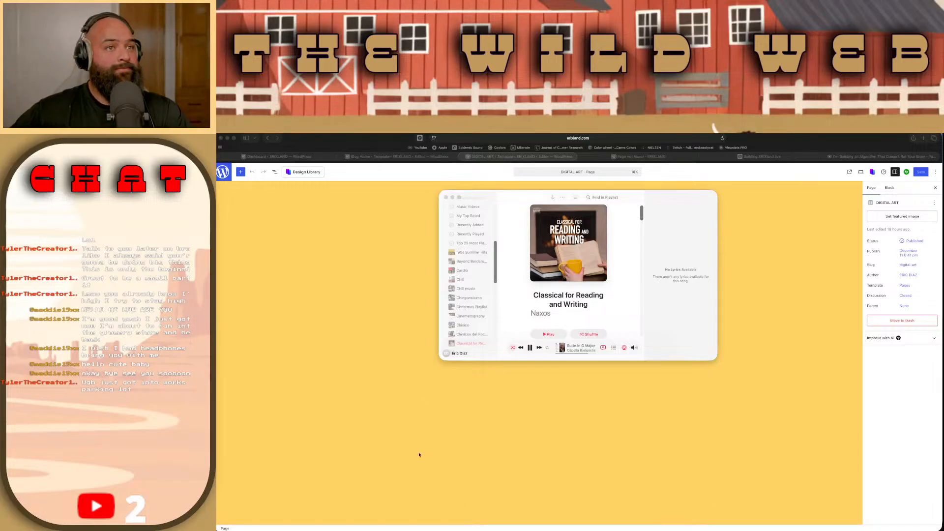
pyautogui.click(354, 261)
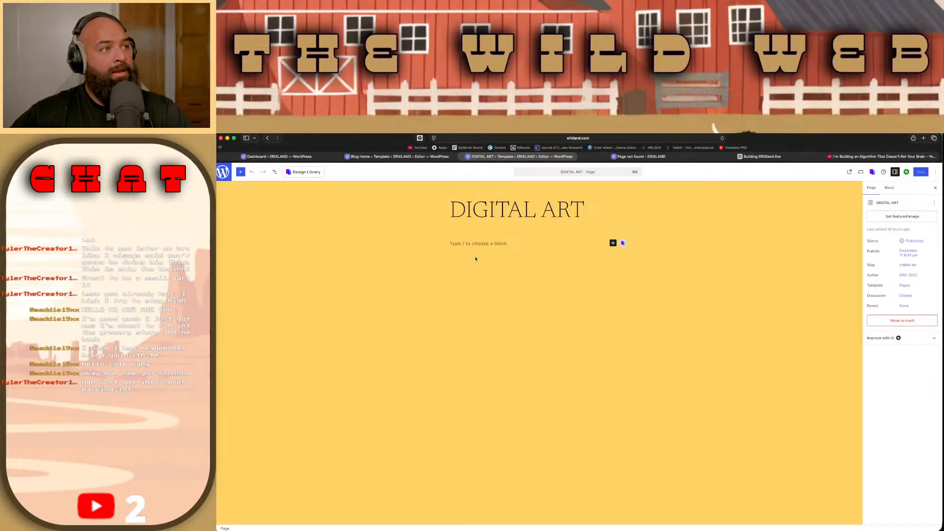
# Step: Insert a Gallery block beneath the DIGITAL ART page title
pyautogui.click(484, 244)
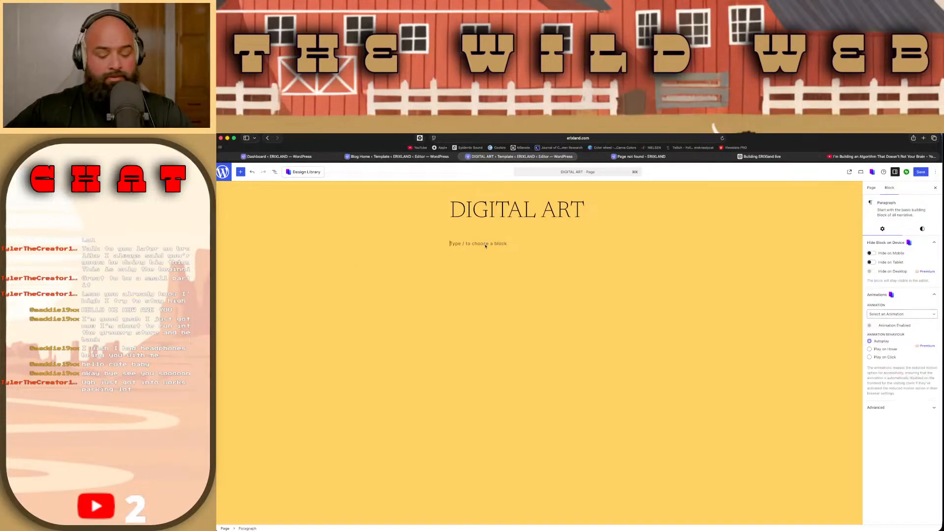
pyautogui.write('/im')
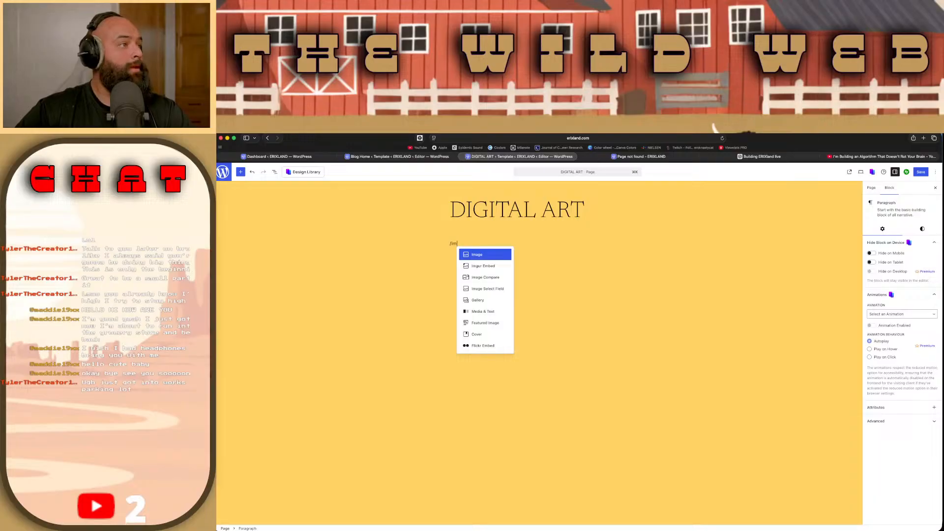
pyautogui.press('Down')
pyautogui.press('BackSpace')
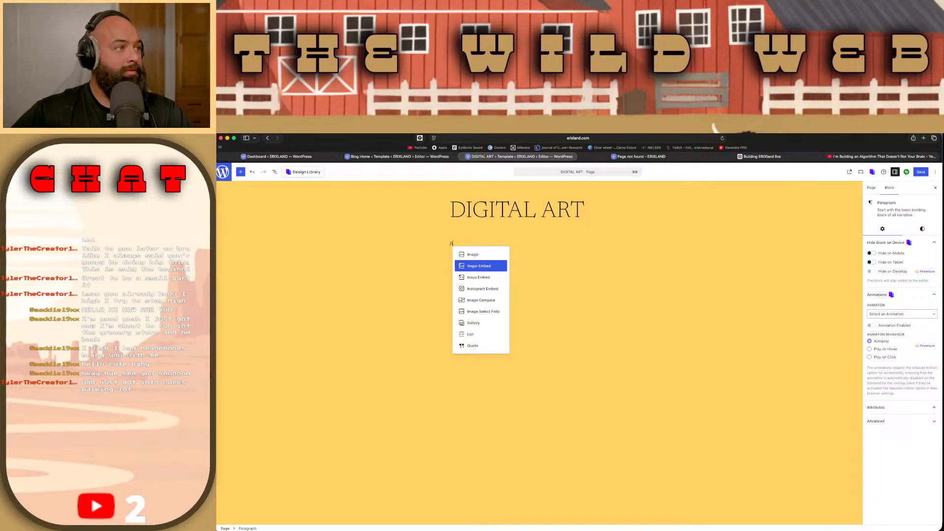
pyautogui.press('BackSpace')
pyautogui.write('gal')
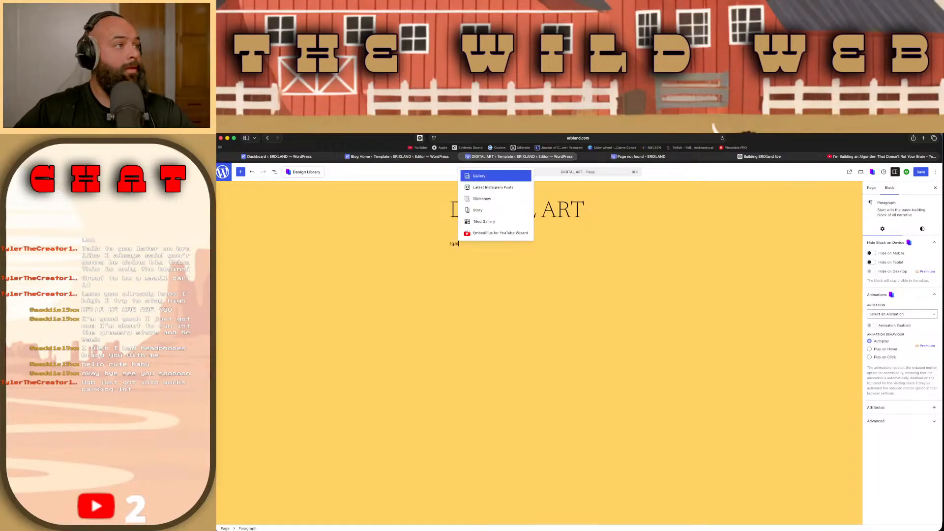
pyautogui.press('Return')
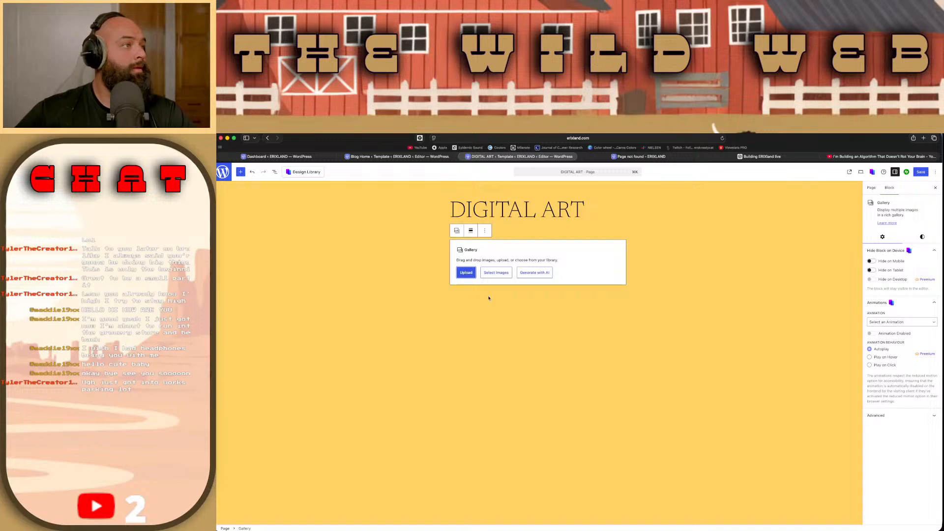
# Step: Upload the digital artwork of a giant baby climbing a skyscraper from the Photos library into the gallery
pyautogui.click(471, 278)
pyautogui.scroll(-5, 476, 339)
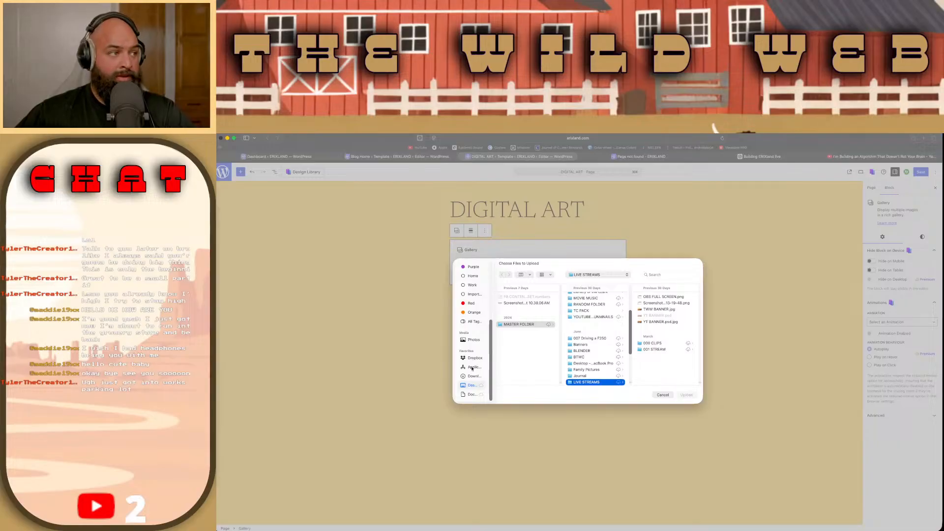
pyautogui.click(473, 339)
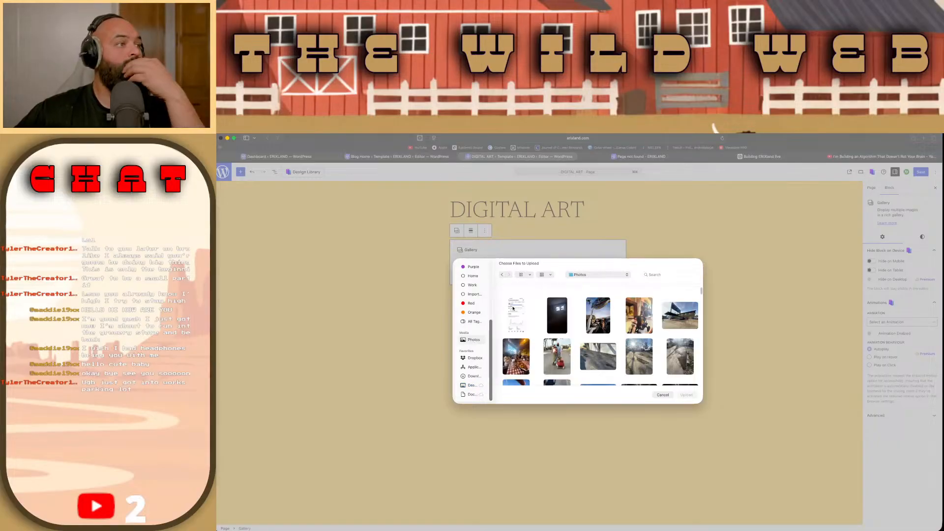
pyautogui.scroll(-3, 550, 295)
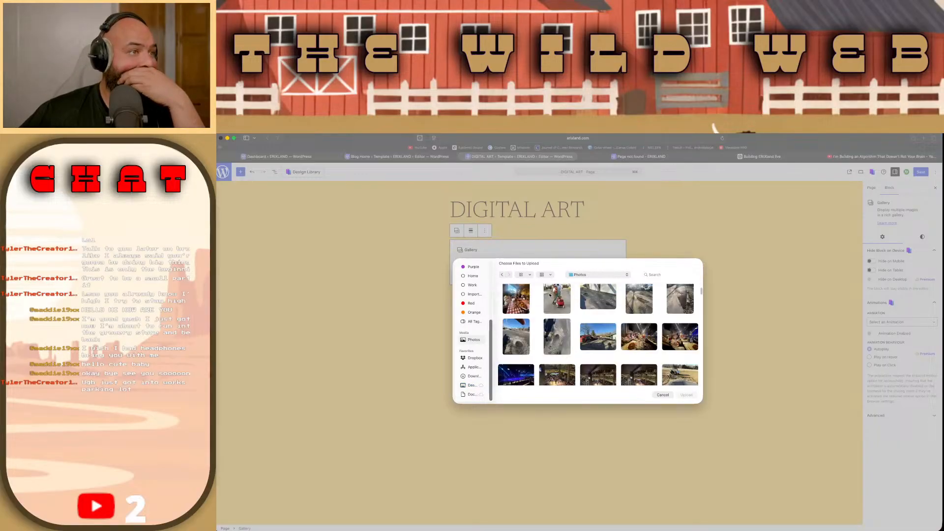
pyautogui.moveTo(701, 292); pyautogui.dragTo(693, 366)
pyautogui.scroll(15, 693, 365)
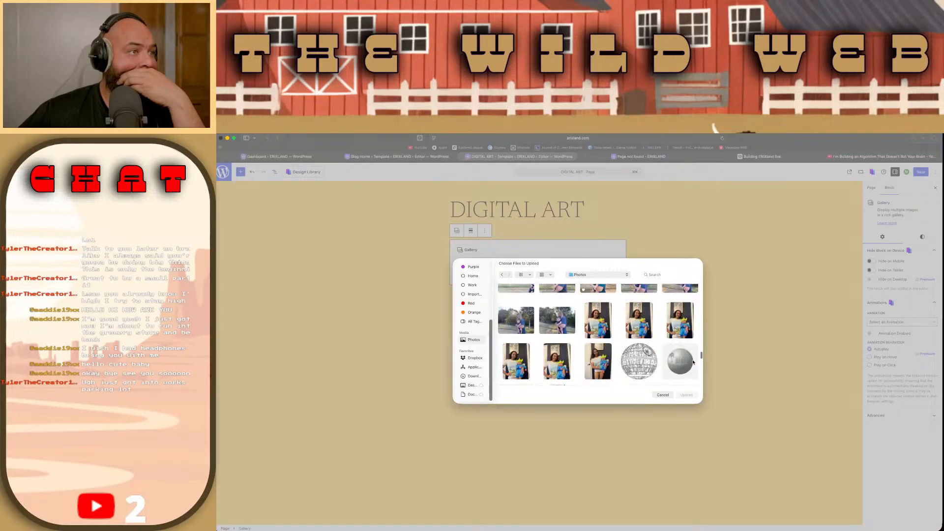
pyautogui.scroll(15, 693, 364)
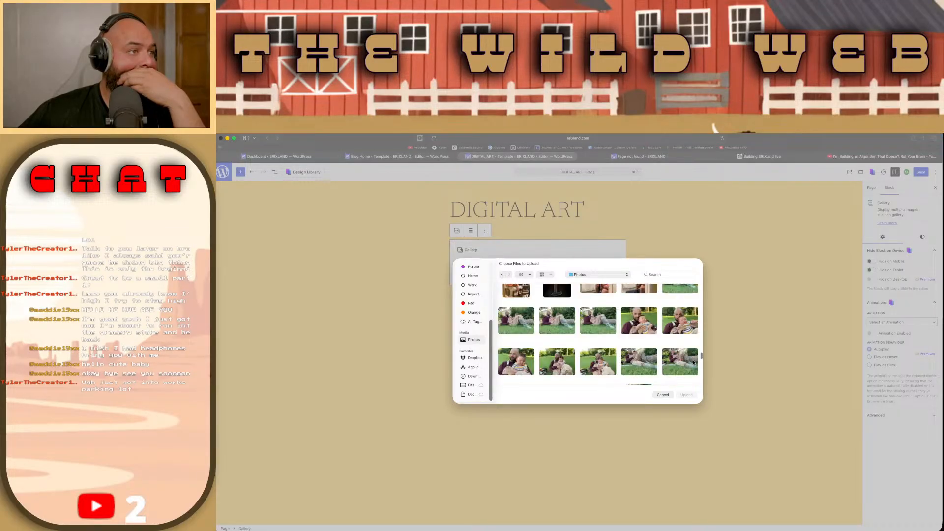
pyautogui.scroll(10, 693, 365)
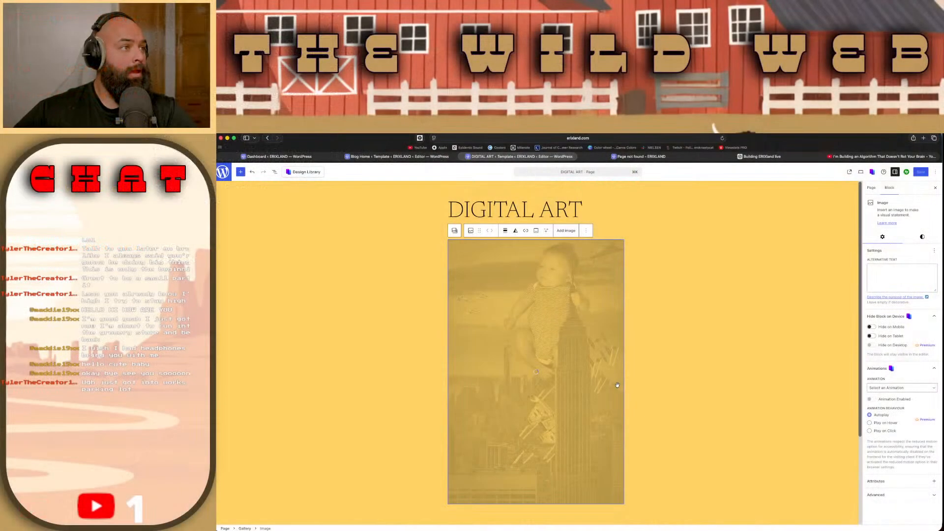
# Step: Try the Rounded style on the baby-on-skyscraper image, then restore its Default style
pyautogui.click(516, 232)
pyautogui.click(519, 274)
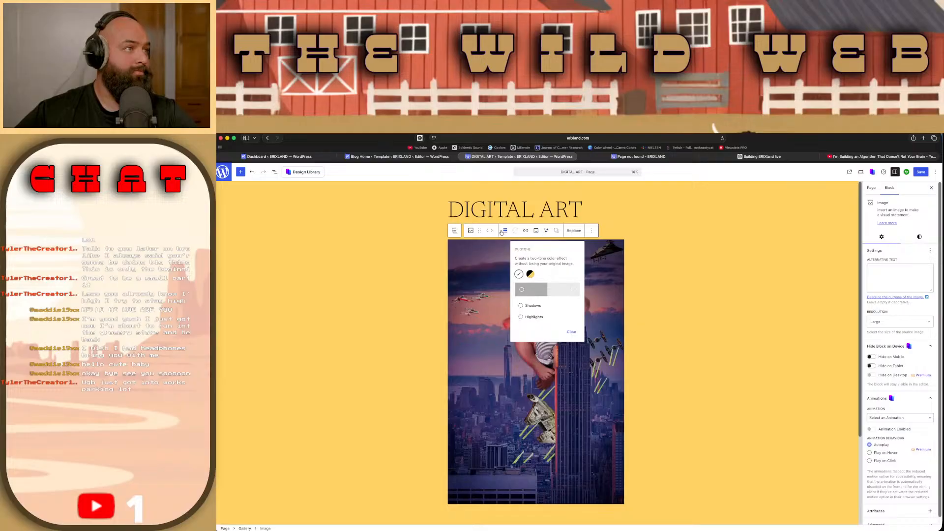
pyautogui.click(473, 234)
pyautogui.click(473, 234)
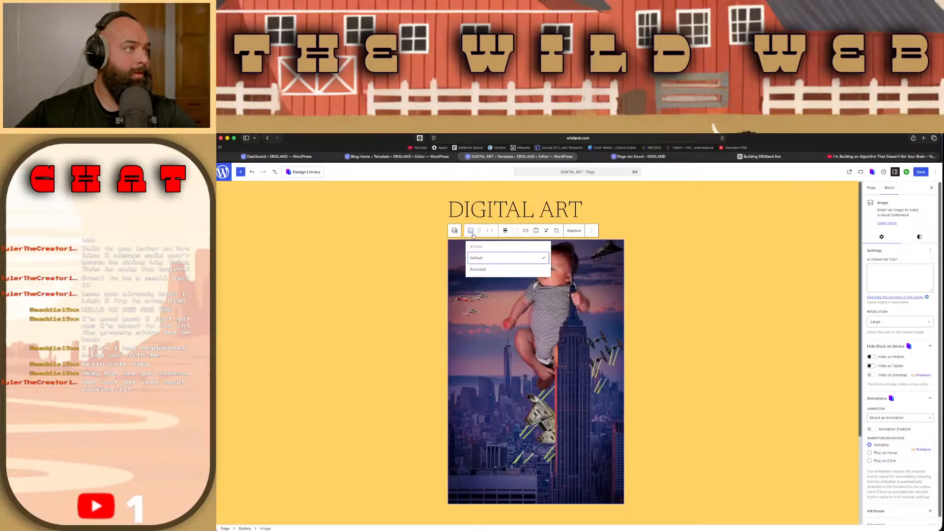
pyautogui.click(479, 269)
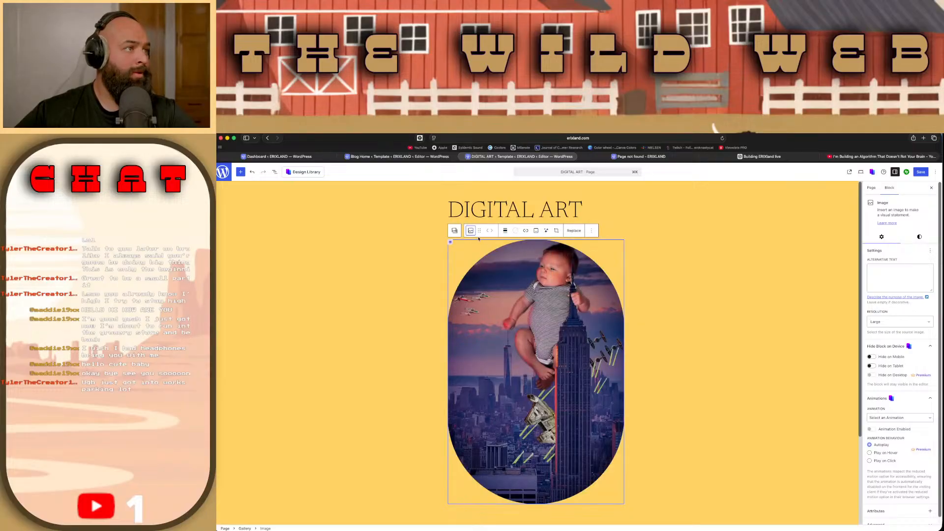
pyautogui.click(476, 233)
pyautogui.click(481, 259)
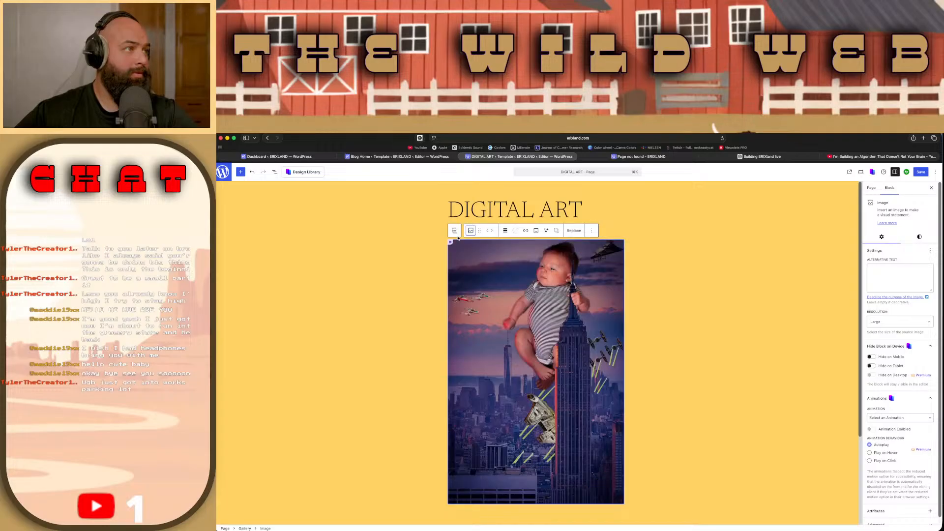
# Step: Select the parent Gallery block and examine its transform, alignment, link and caption options
pyautogui.click(455, 233)
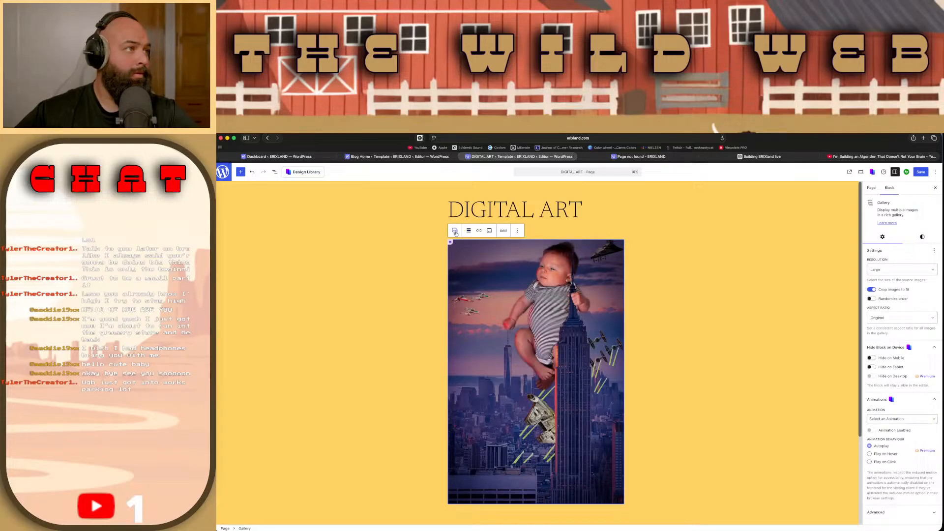
pyautogui.click(455, 232)
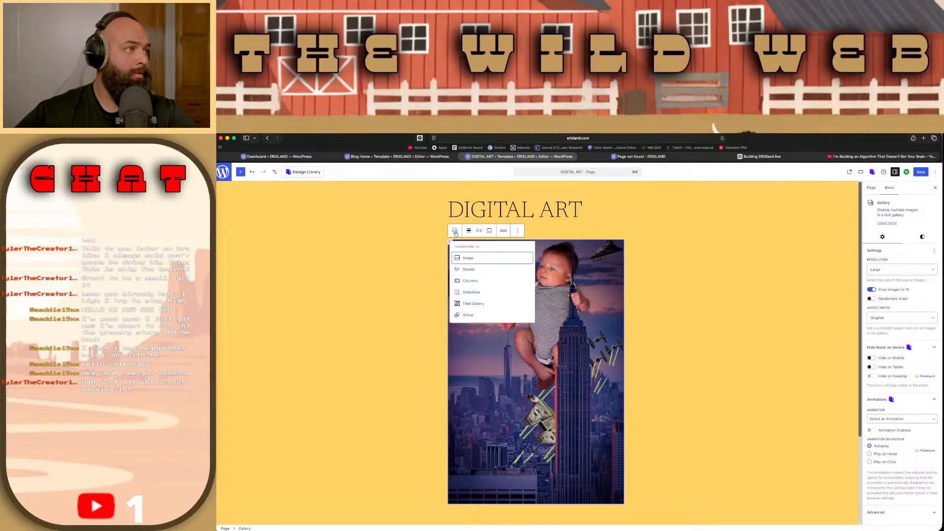
pyautogui.click(455, 233)
pyautogui.click(469, 232)
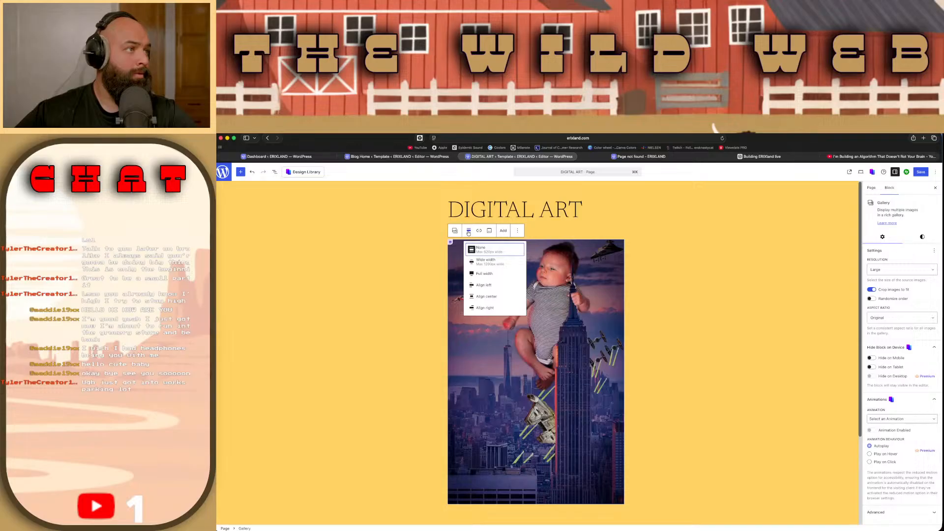
pyautogui.click(469, 233)
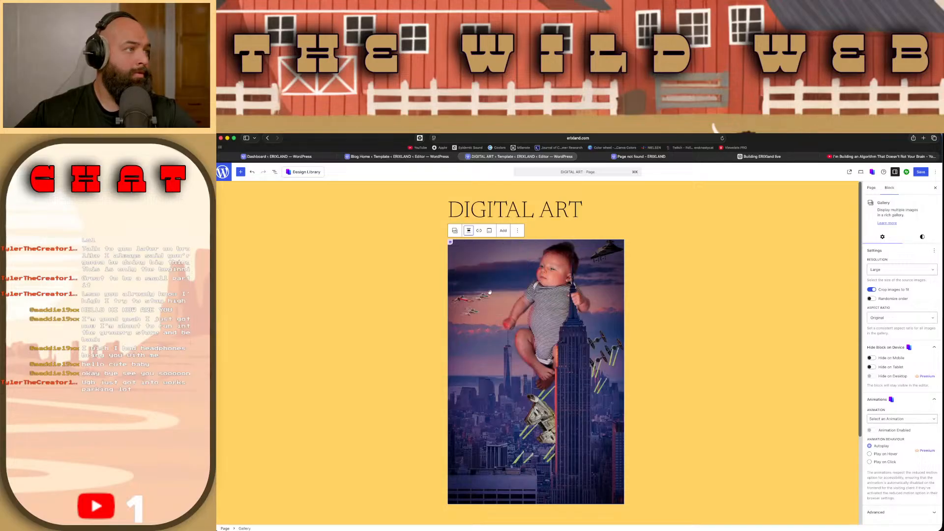
pyautogui.click(479, 232)
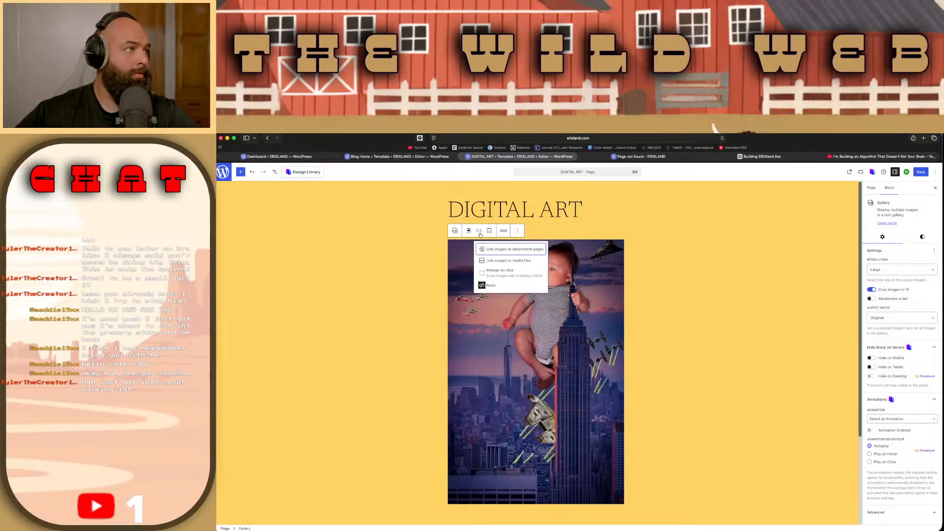
pyautogui.click(489, 231)
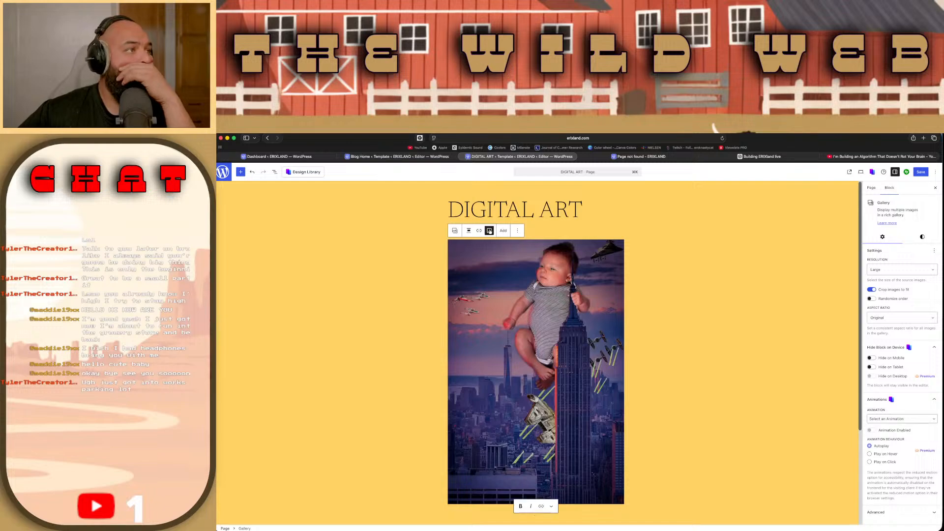
pyautogui.click(489, 230)
# Step: Start uploading more images to the gallery from the Photos library, selecting the candle artwork and the dark blue artwork above it
pyautogui.click(504, 230)
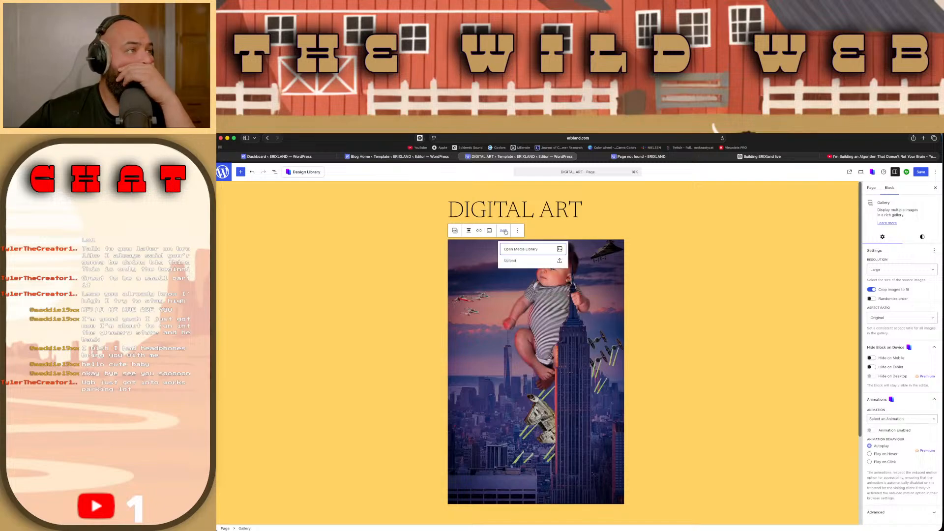
pyautogui.click(522, 261)
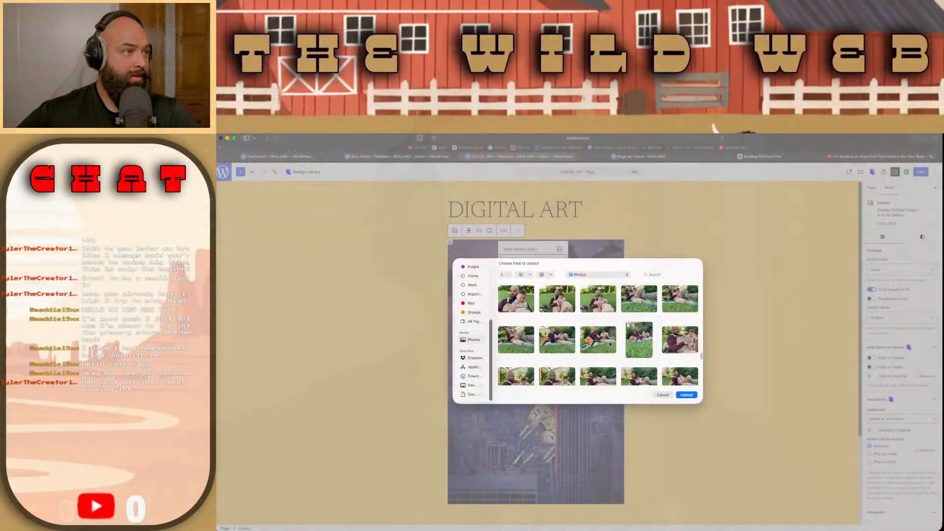
pyautogui.scroll(2, 610, 344)
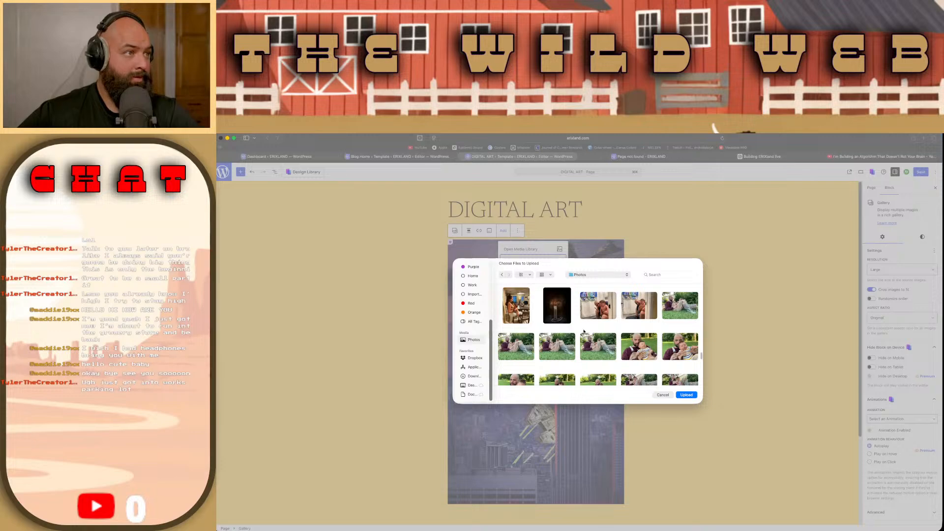
pyautogui.click(557, 305)
pyautogui.scroll(2, 564, 309)
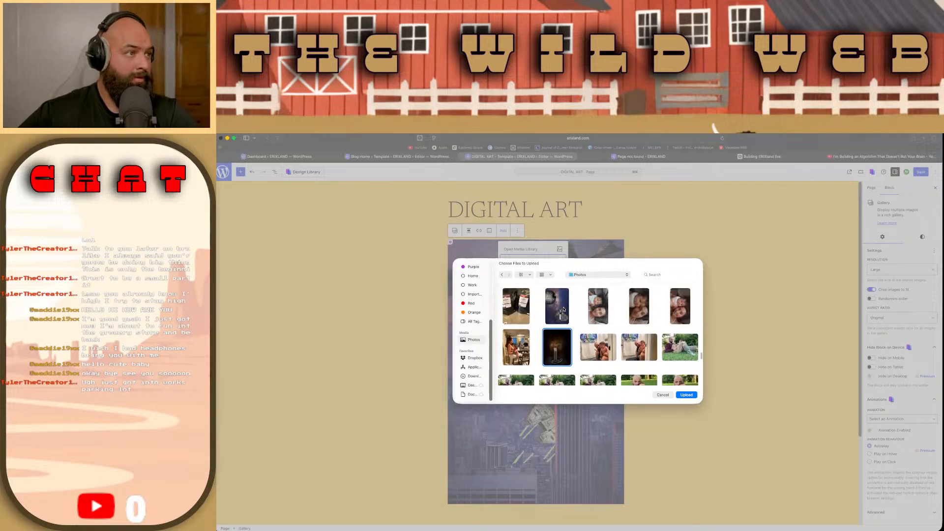
pyautogui.scroll(1, 564, 308)
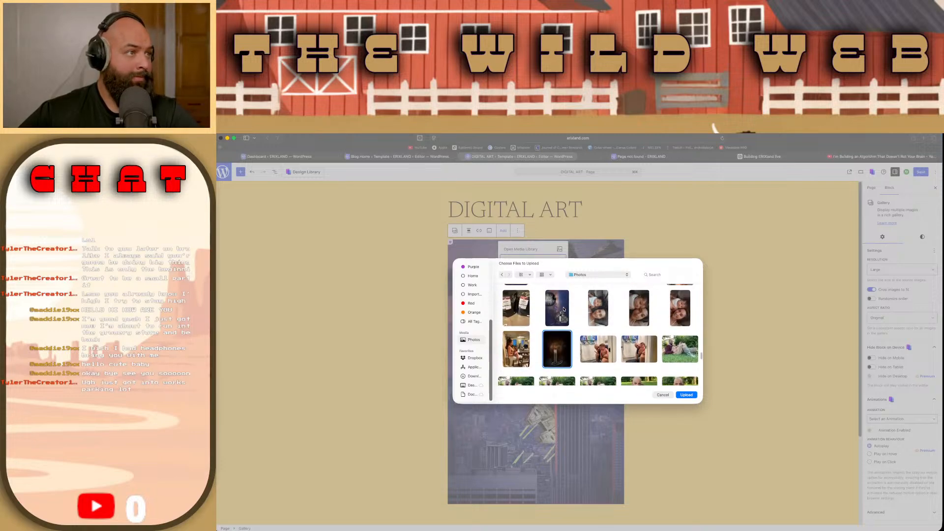
pyautogui.keyDown('super'); pyautogui.click(558, 322); pyautogui.keyUp('super')
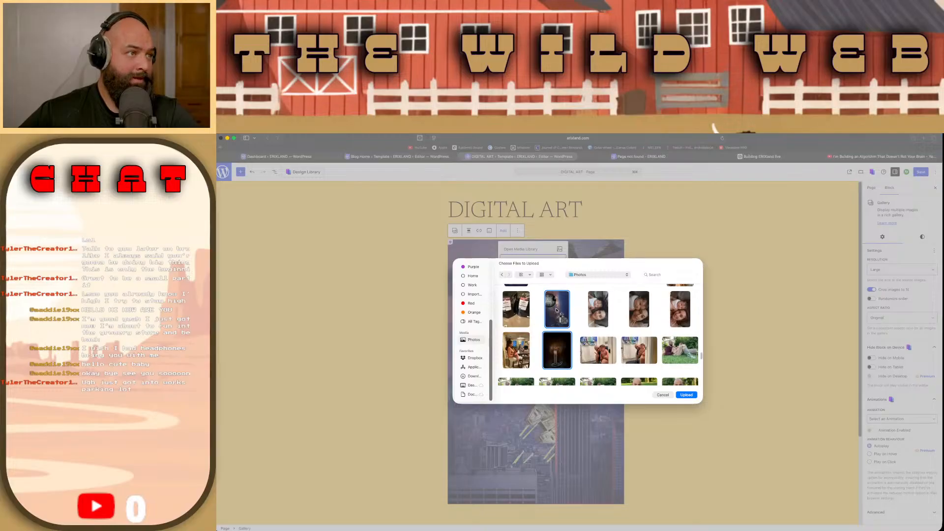
# Step: Find further artworks in the Photos library, add them to the selection, and upload them all to the gallery
pyautogui.scroll(1, 557, 315)
pyautogui.scroll(1, 557, 309)
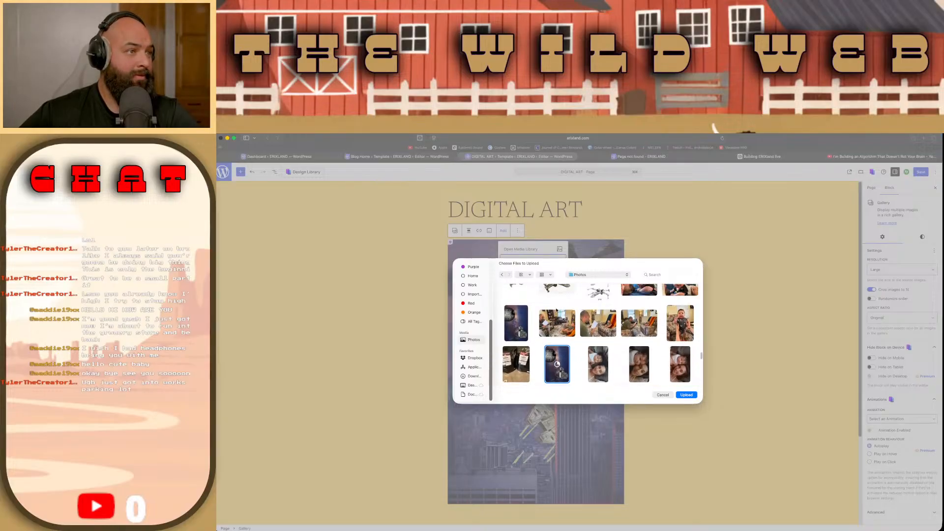
pyautogui.scroll(1, 557, 309)
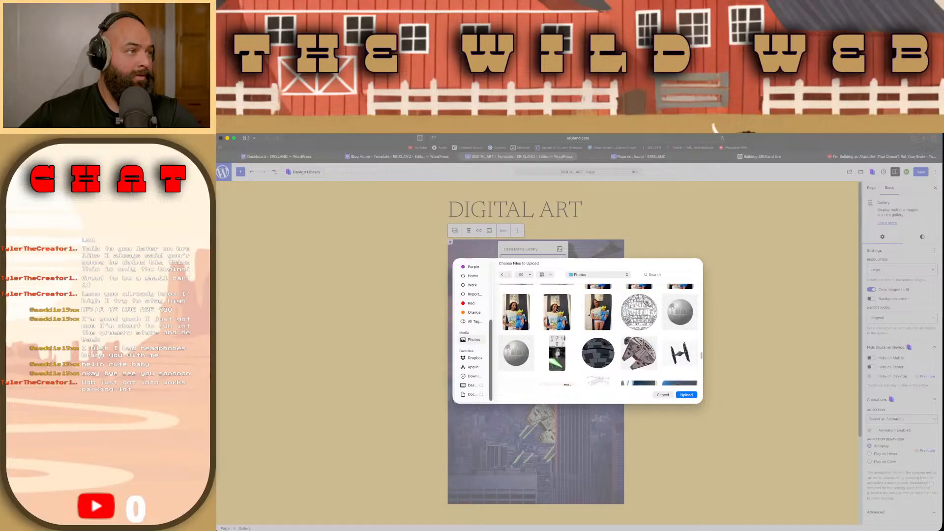
pyautogui.scroll(5, 557, 310)
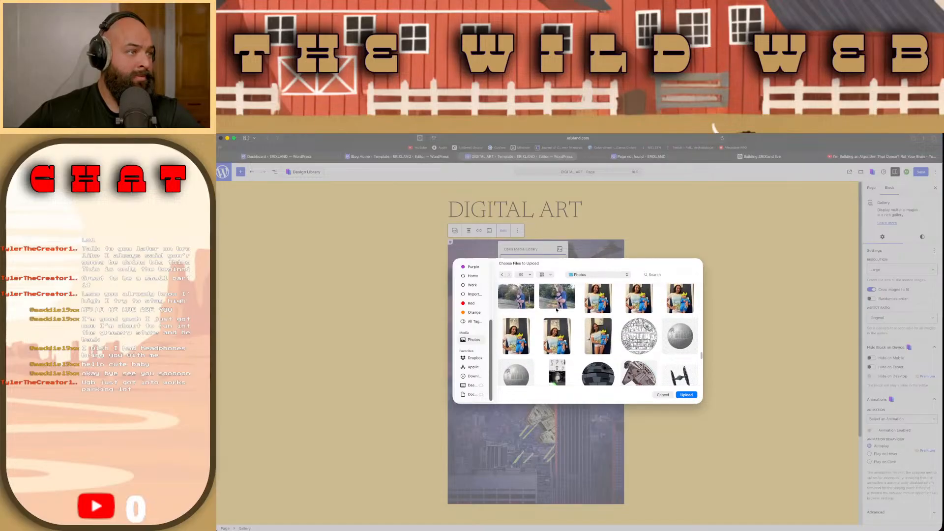
pyautogui.scroll(10, 557, 309)
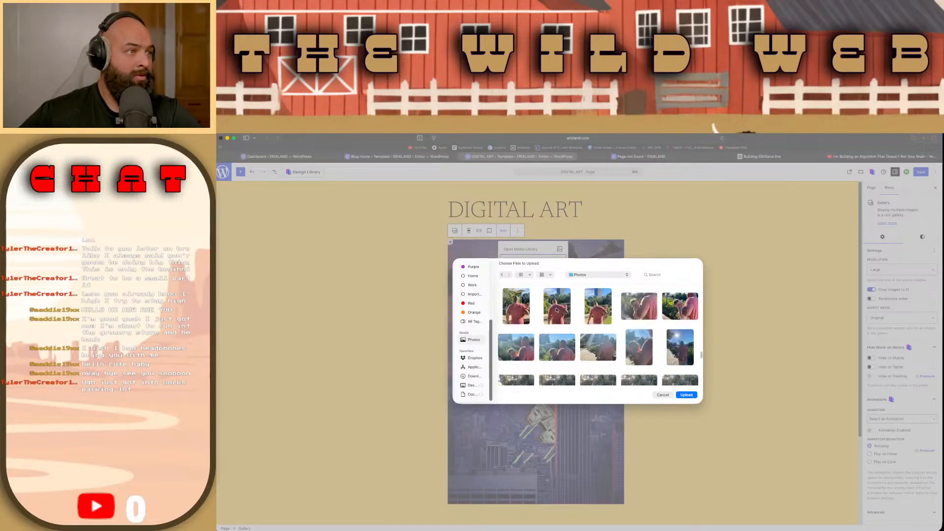
pyautogui.scroll(5, 556, 309)
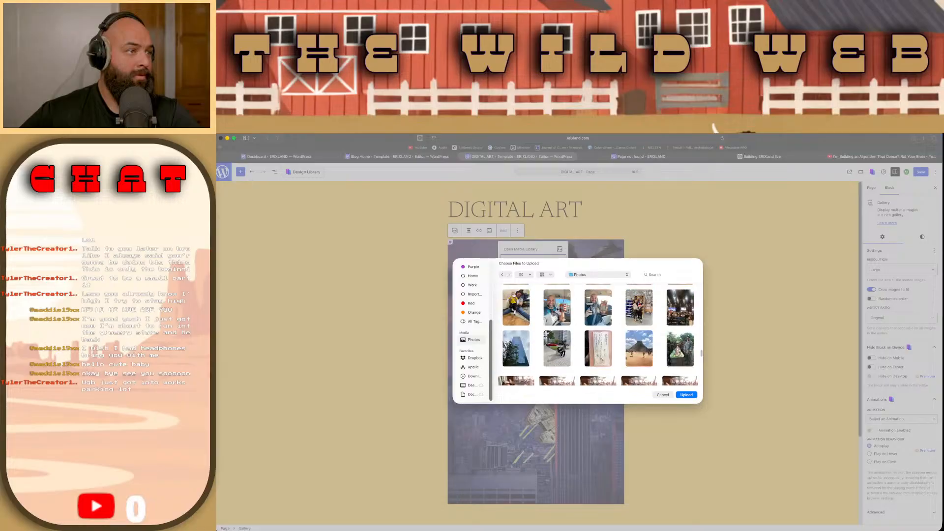
pyautogui.scroll(5, 556, 308)
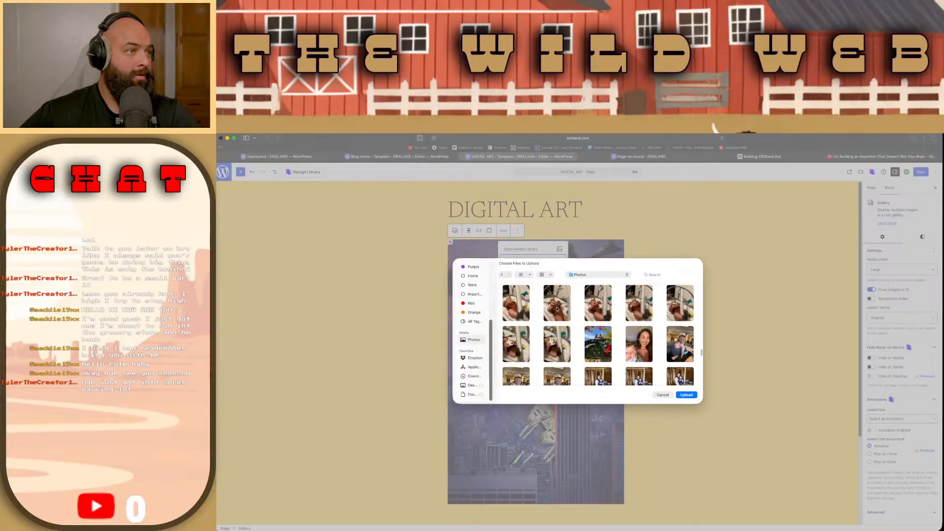
pyautogui.scroll(10, 556, 309)
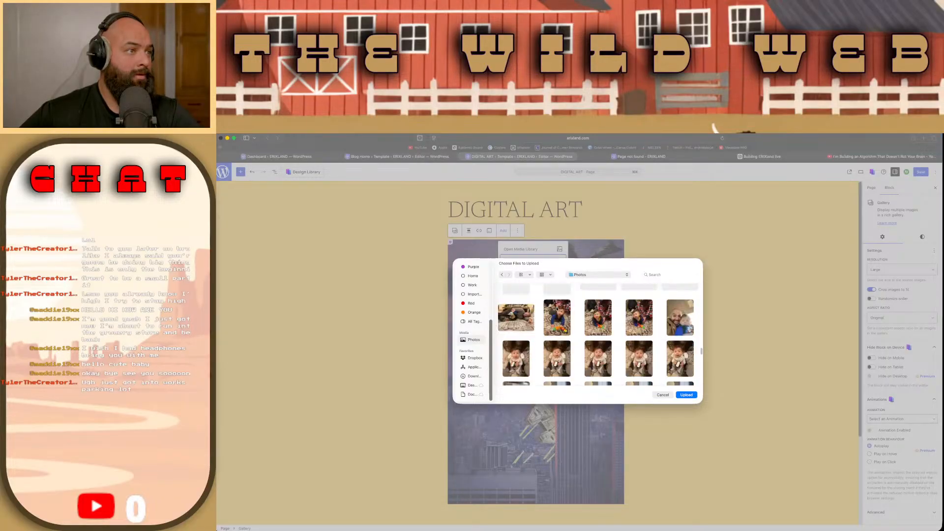
pyautogui.moveTo(701, 350); pyautogui.dragTo(703, 274)
pyautogui.click(596, 329)
pyautogui.click(687, 395)
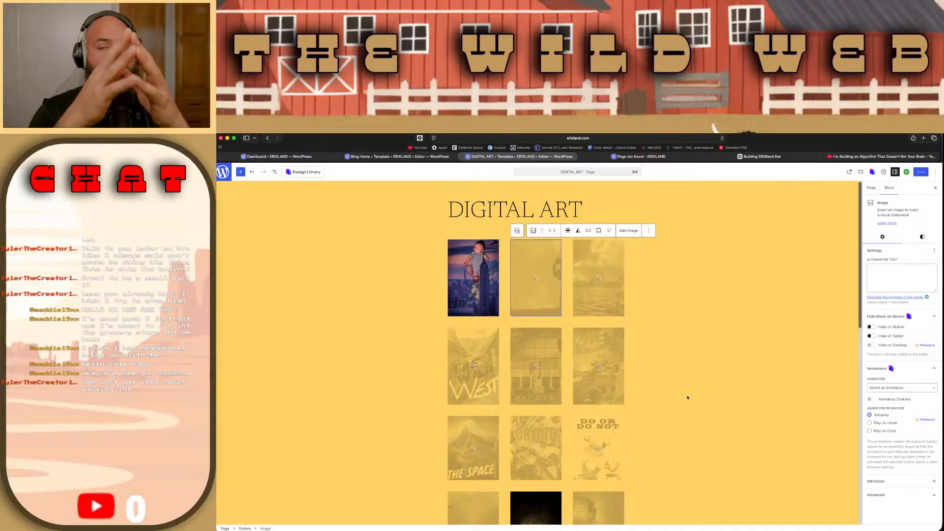
pyautogui.click(568, 231)
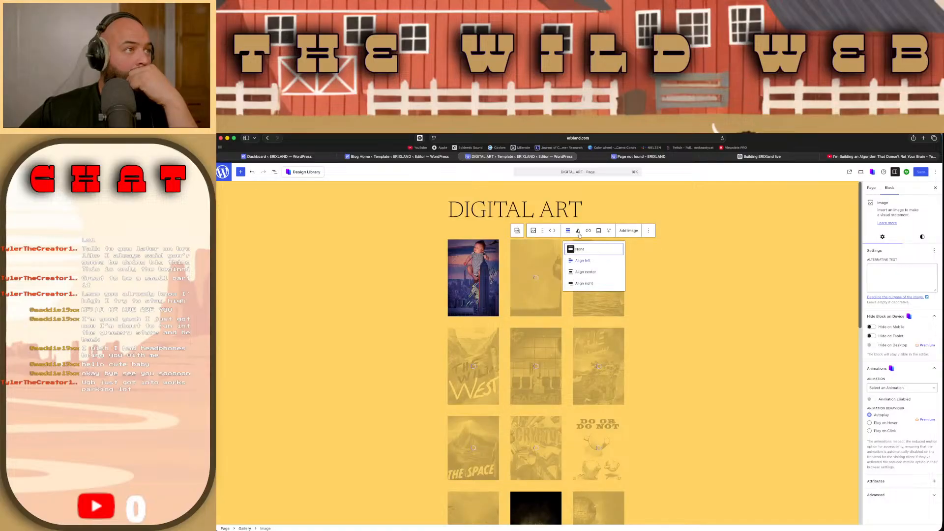
pyautogui.click(579, 231)
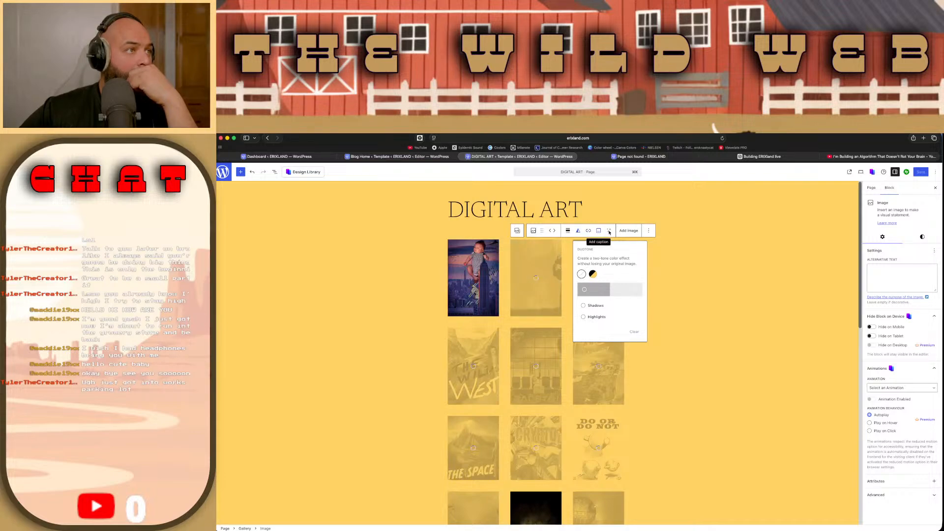
pyautogui.click(649, 231)
pyautogui.click(649, 232)
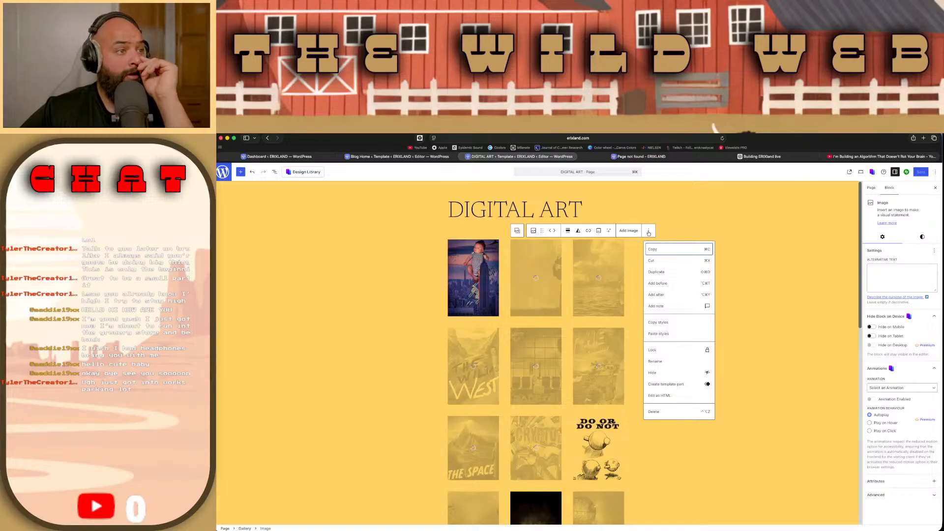
pyautogui.click(531, 232)
pyautogui.click(532, 232)
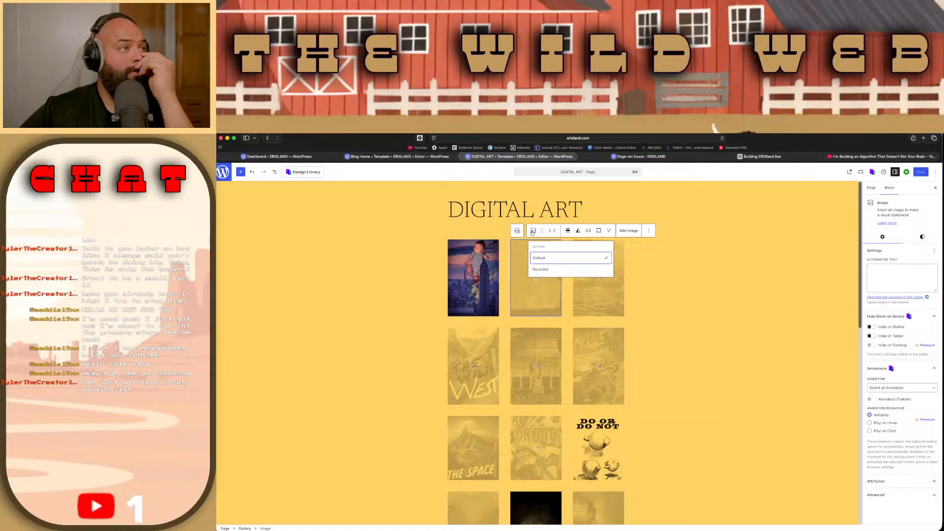
# Step: Select the whole Gallery block, set its alignment to Full width, and look over the enlarged artwork grid
pyautogui.click(518, 230)
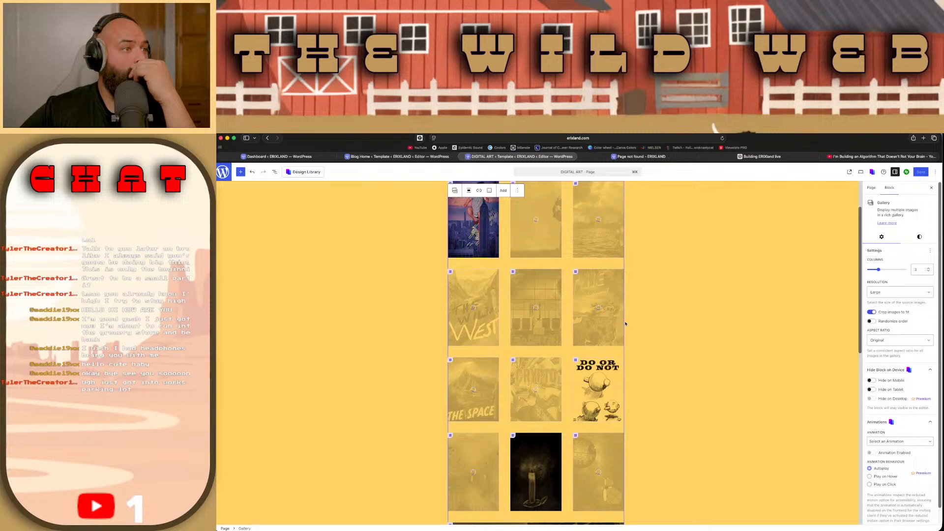
pyautogui.scroll(-5, 620, 332)
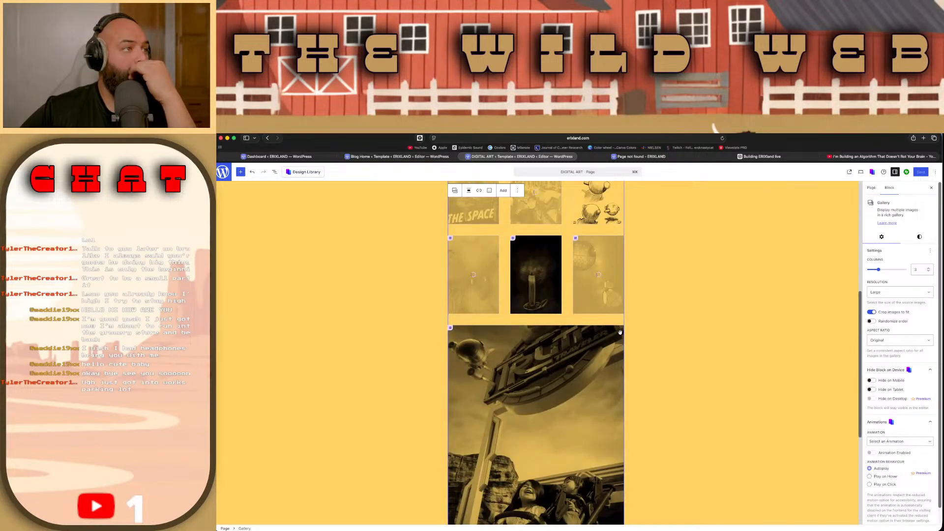
pyautogui.scroll(6, 620, 332)
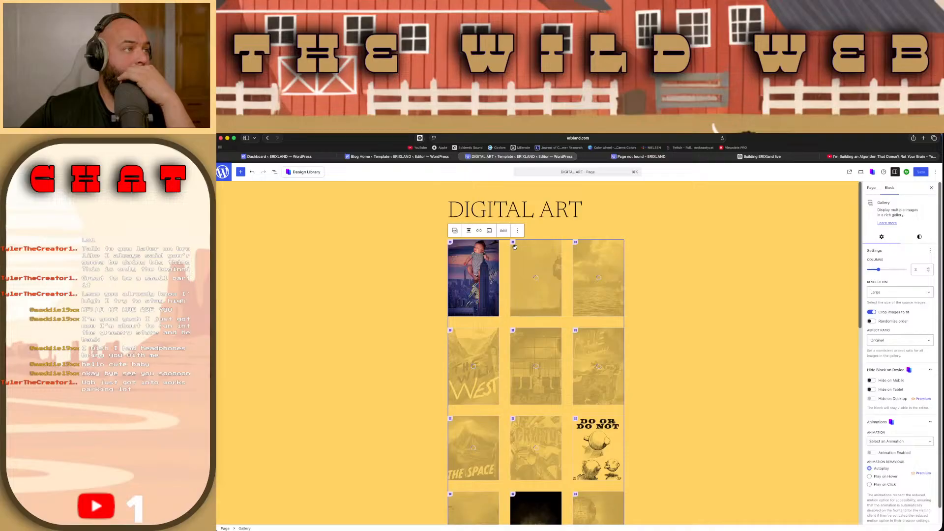
pyautogui.click(469, 232)
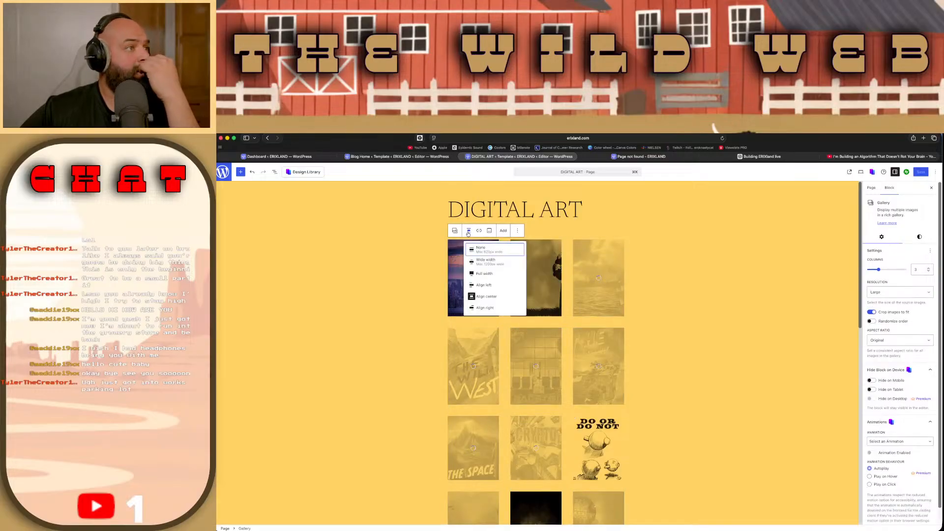
pyautogui.click(484, 274)
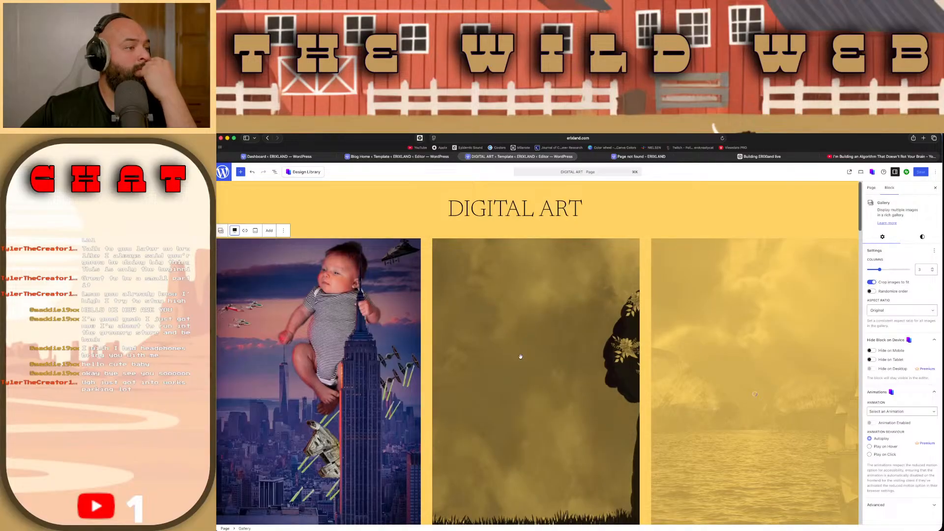
pyautogui.scroll(-10, 520, 356)
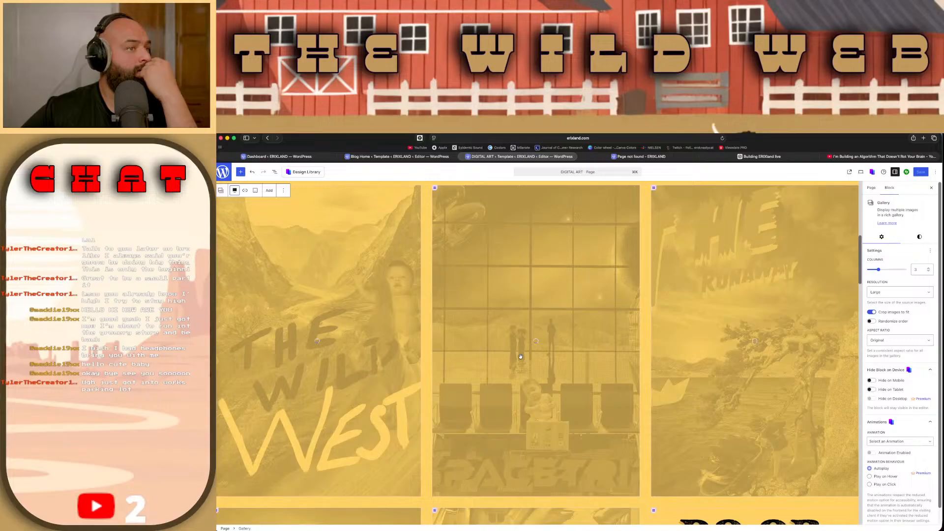
pyautogui.scroll(-5, 520, 356)
pyautogui.scroll(-10, 521, 356)
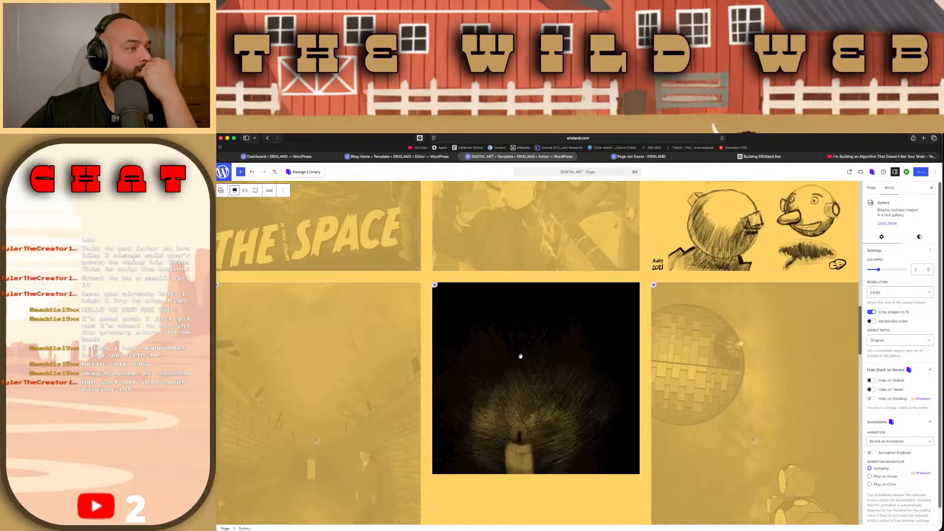
# Step: Look over the full-width artwork grid and check the Gallery block's transform options
pyautogui.scroll(-4, 520, 356)
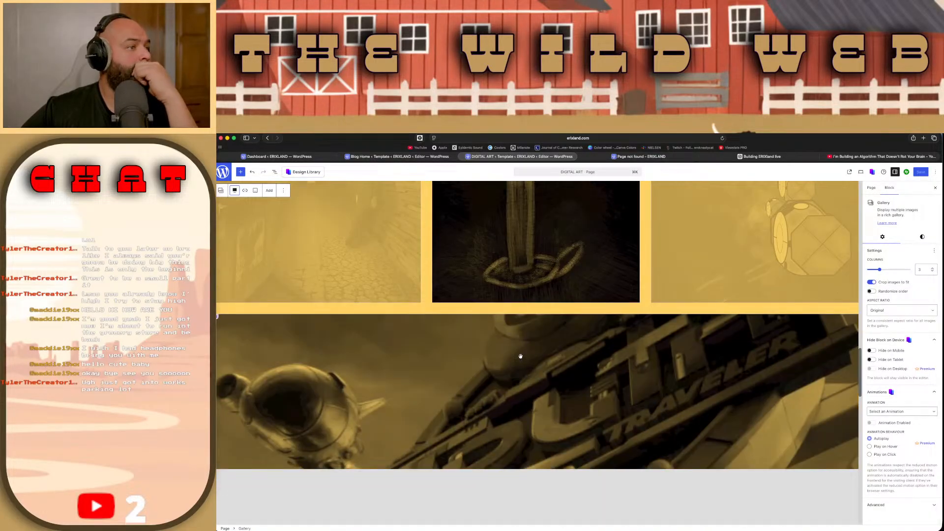
pyautogui.scroll(17, 520, 358)
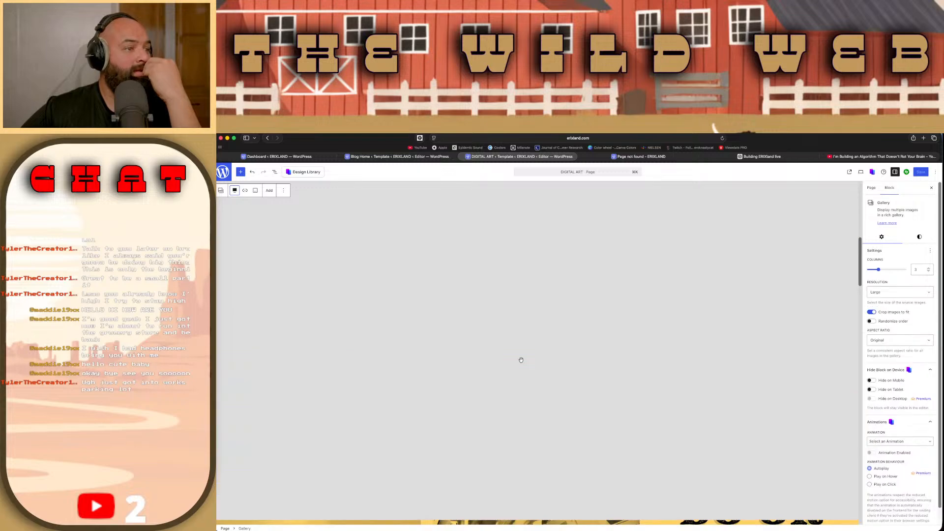
pyautogui.scroll(6, 521, 360)
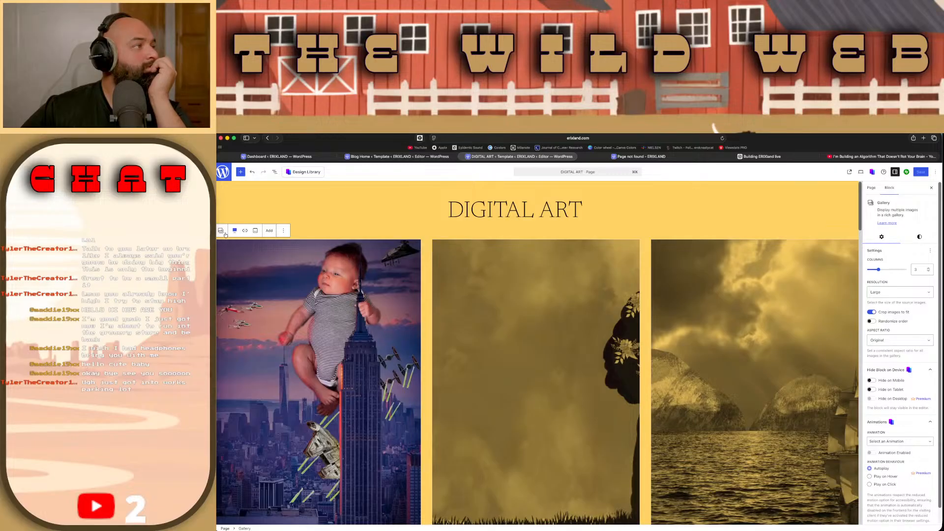
pyautogui.click(222, 233)
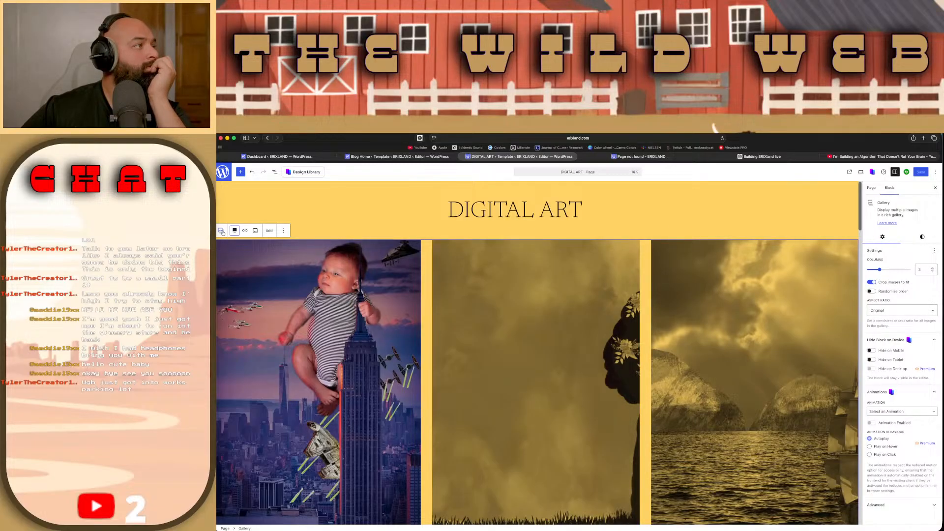
pyautogui.click(223, 232)
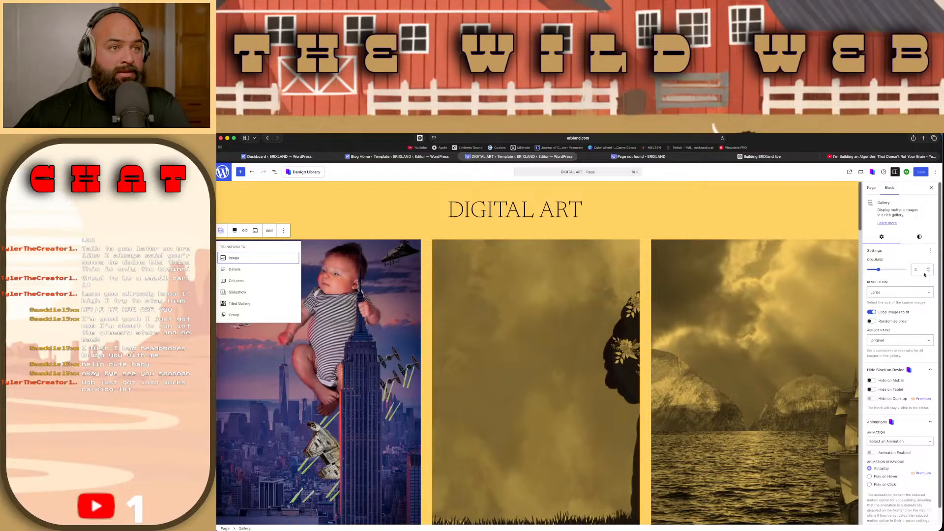
# Step: Set the resolution of all images in the gallery to Thumbnail
pyautogui.click(926, 290)
pyautogui.click(926, 292)
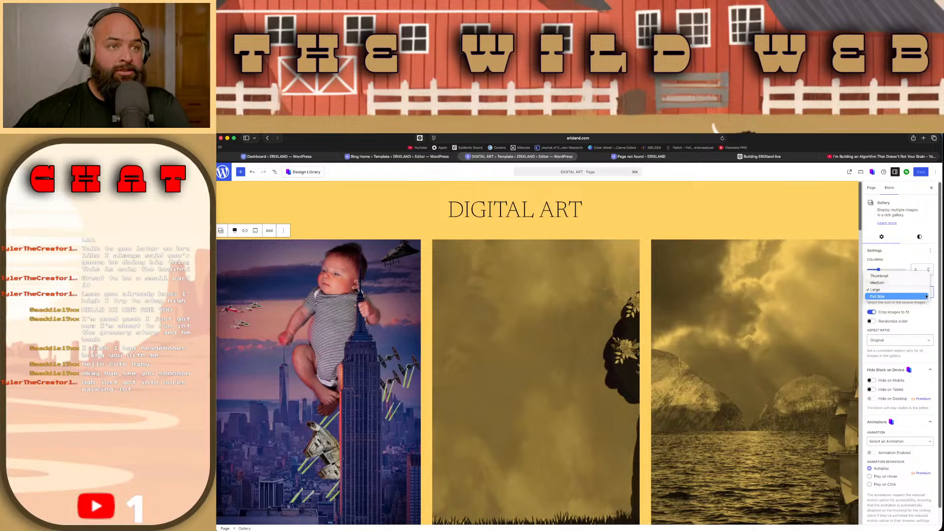
pyautogui.click(921, 279)
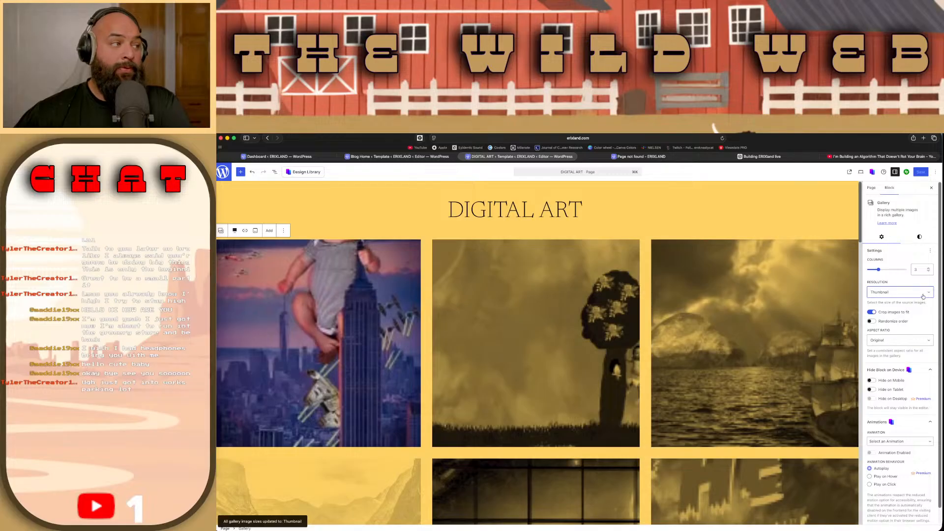
# Step: Try setting the gallery resolution to Medium and turning off cropping images to fit
pyautogui.click(923, 297)
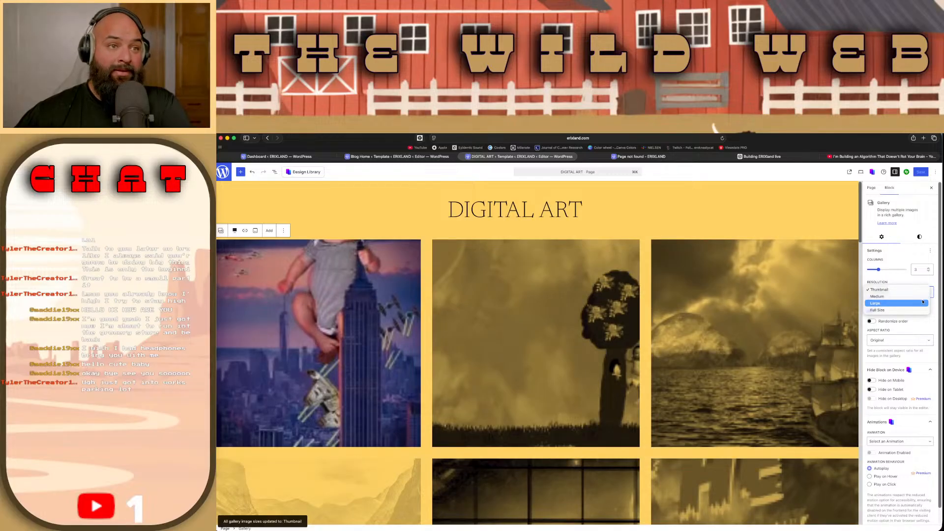
pyautogui.click(923, 297)
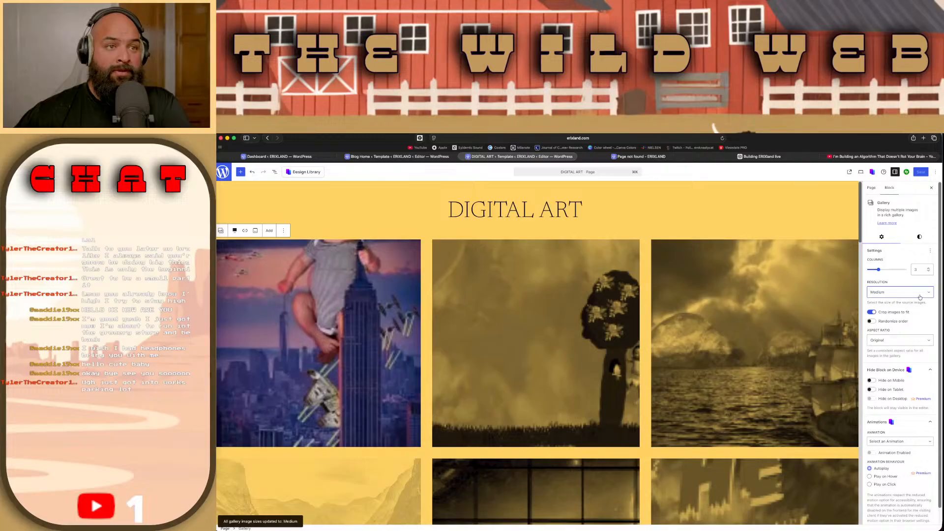
pyautogui.click(872, 312)
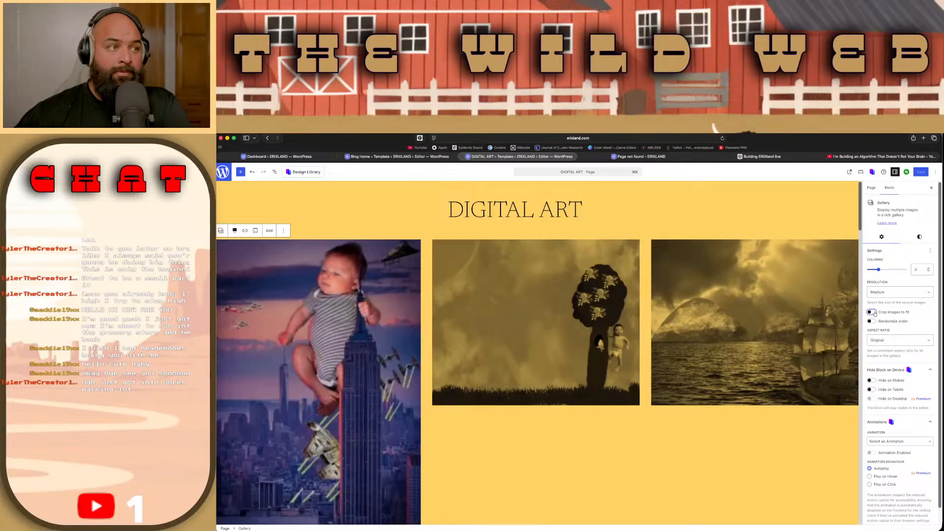
pyautogui.scroll(-1, 874, 314)
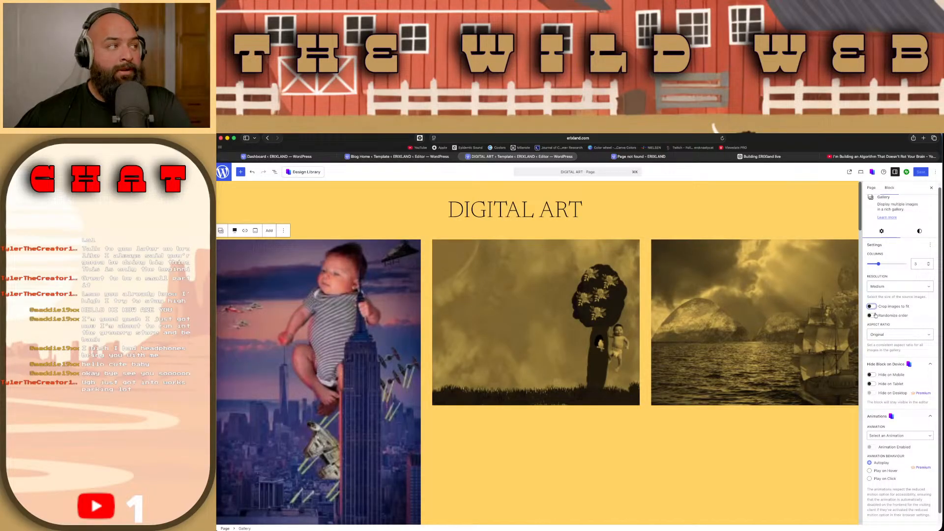
# Step: Examine the Gallery block's alignment, link, caption, further block options and the choices for adding images
pyautogui.click(234, 231)
pyautogui.click(234, 233)
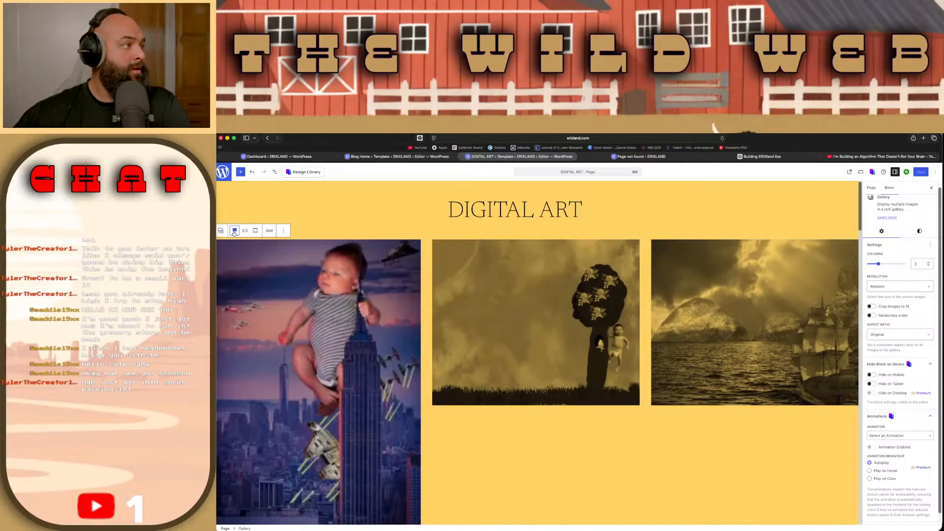
pyautogui.click(244, 233)
pyautogui.click(244, 231)
pyautogui.click(283, 230)
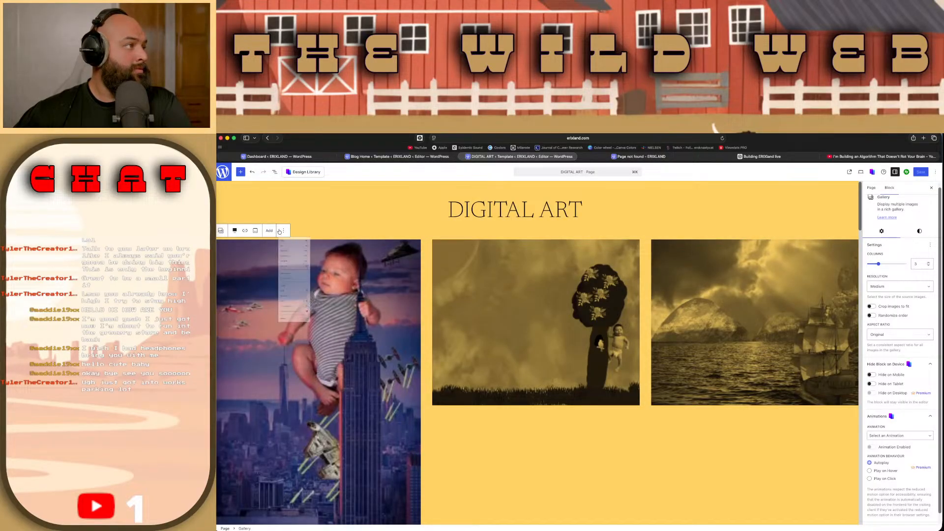
pyautogui.click(283, 231)
pyautogui.click(257, 231)
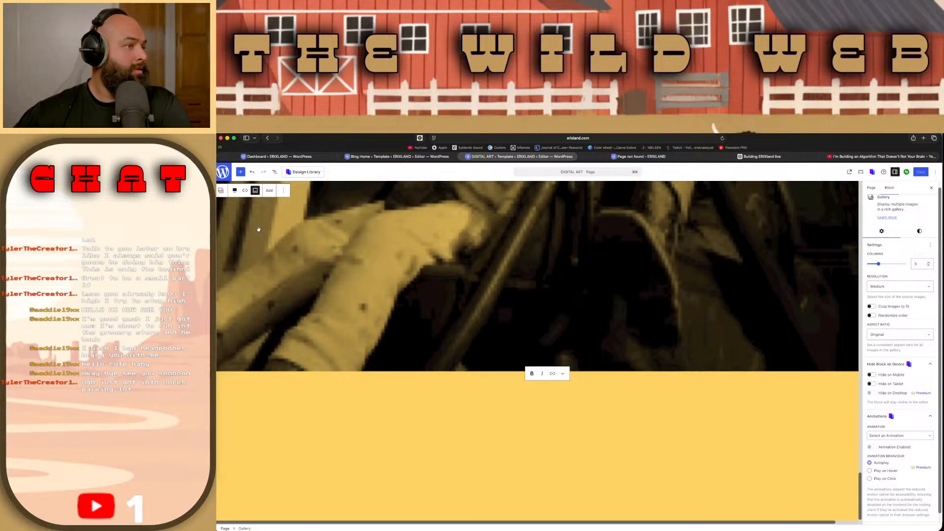
pyautogui.scroll(5, 258, 229)
pyautogui.click(269, 230)
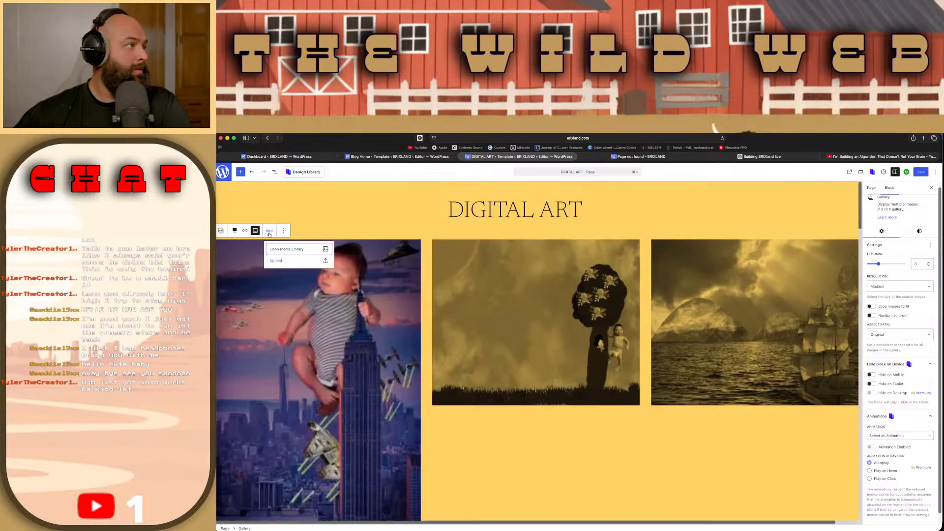
pyautogui.click(268, 235)
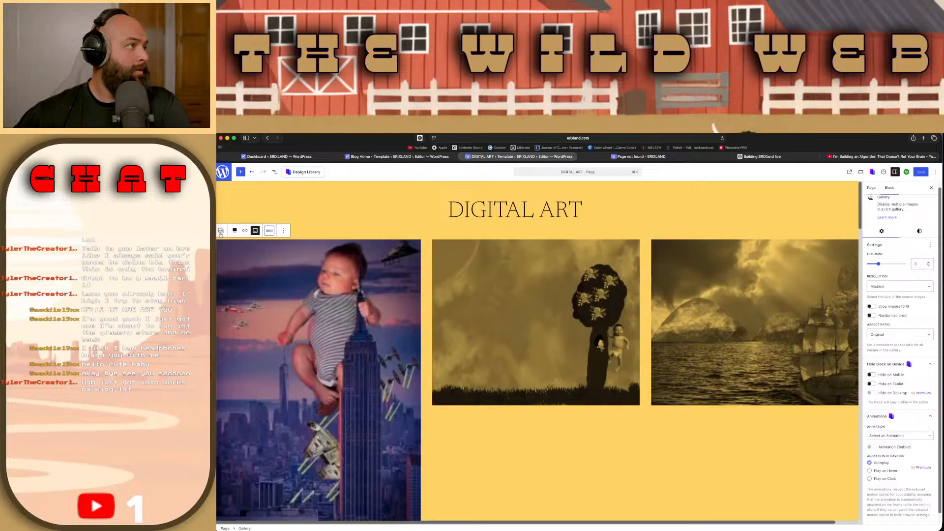
# Step: Try transforming the gallery into separate Image blocks and removing the duotone filter from the first image
pyautogui.click(220, 231)
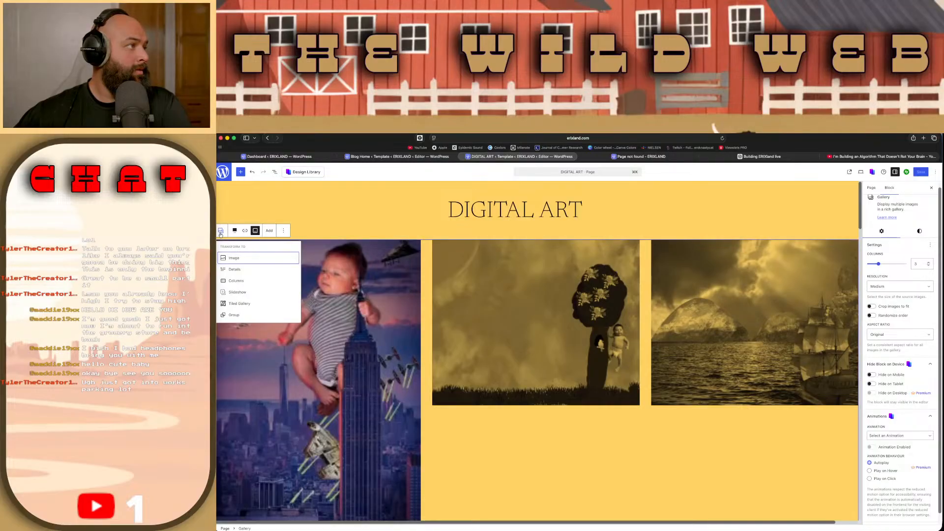
pyautogui.click(234, 259)
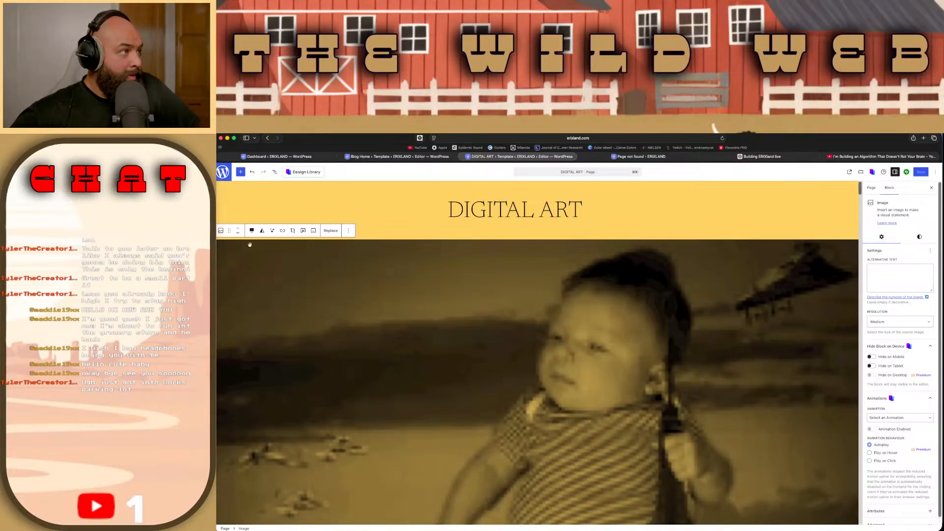
pyautogui.click(262, 232)
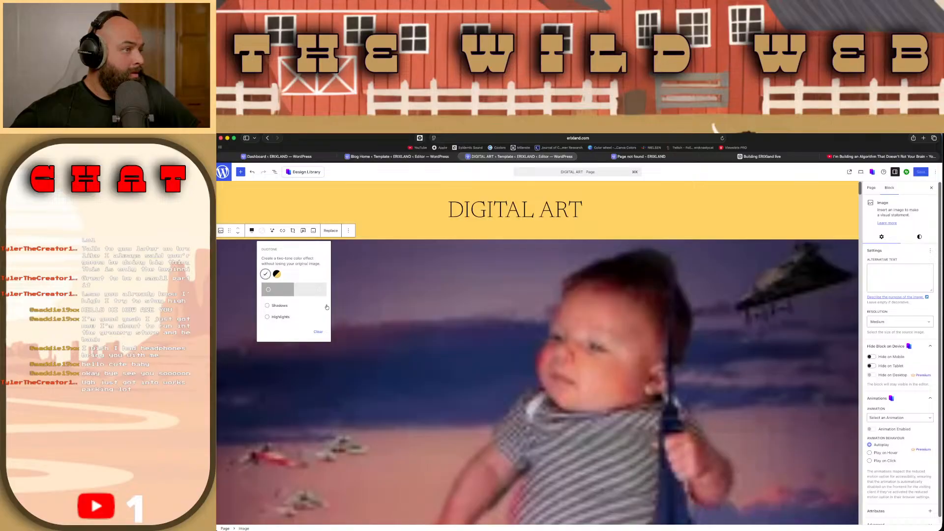
pyautogui.scroll(-5, 411, 374)
pyautogui.scroll(5, 411, 373)
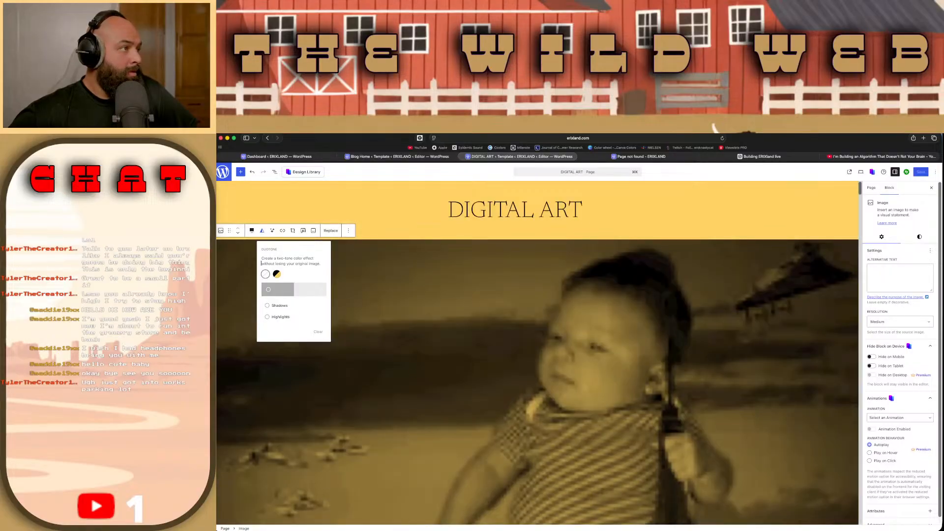
pyautogui.click(266, 274)
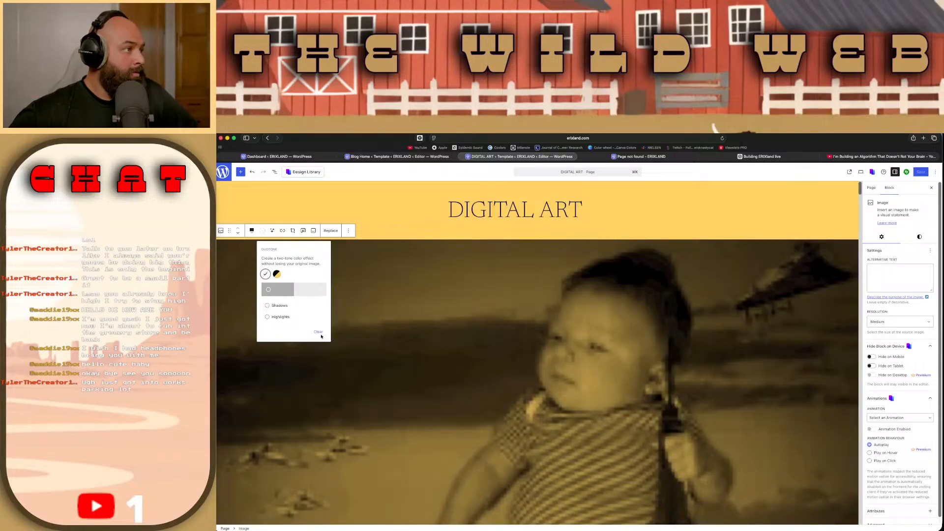
pyautogui.click(320, 333)
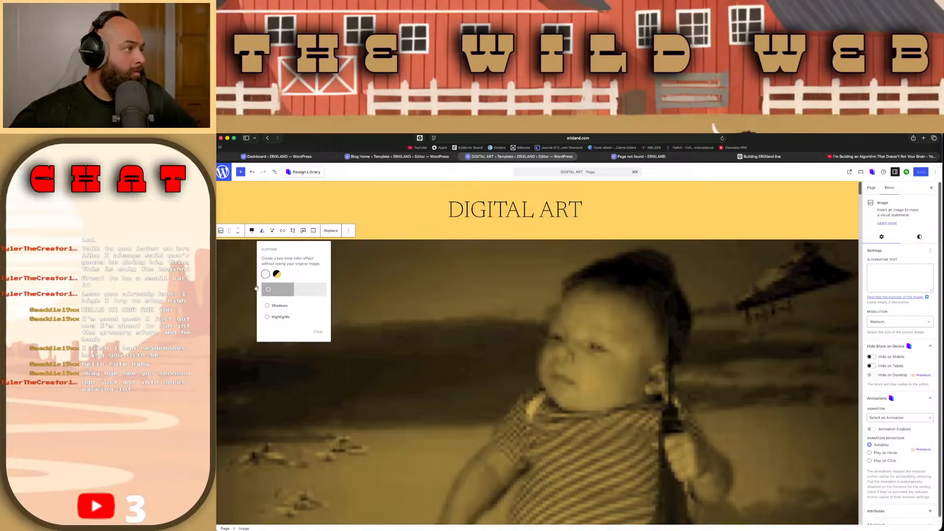
pyautogui.click(266, 274)
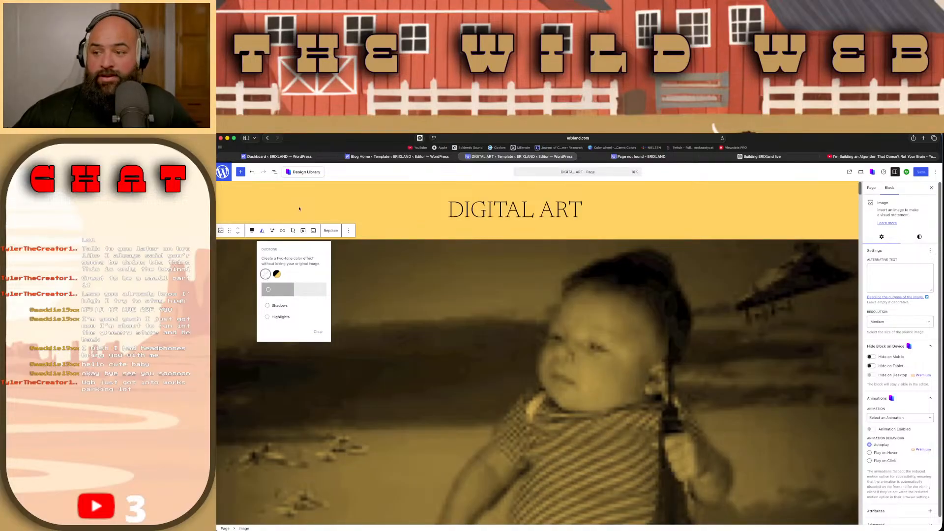
pyautogui.click(579, 283)
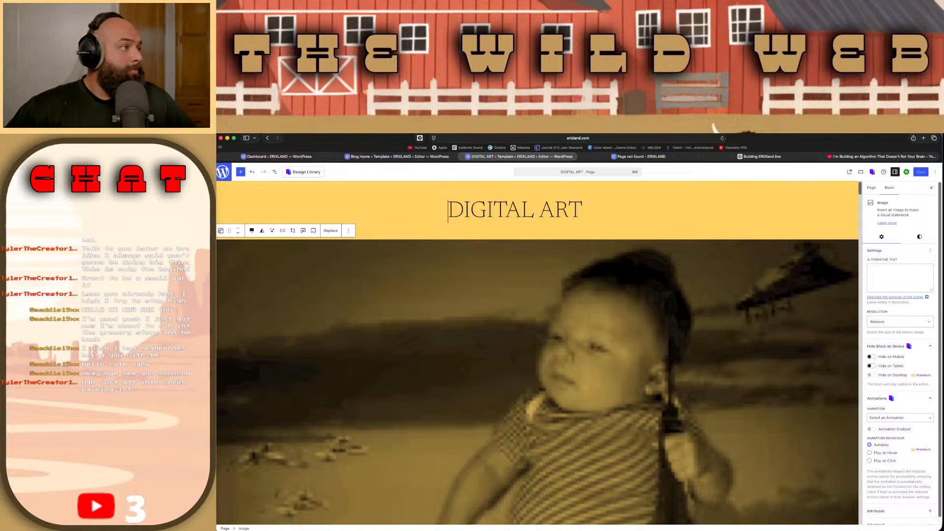
# Step: Undo the transformation to Image blocks, the cropping change and the Medium resolution of the gallery images
pyautogui.click(222, 231)
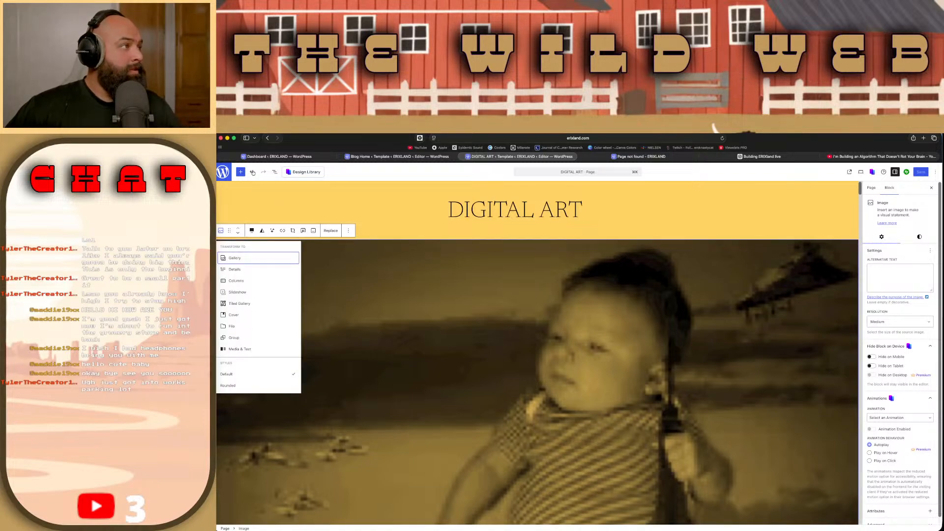
pyautogui.click(253, 172)
pyautogui.click(253, 172)
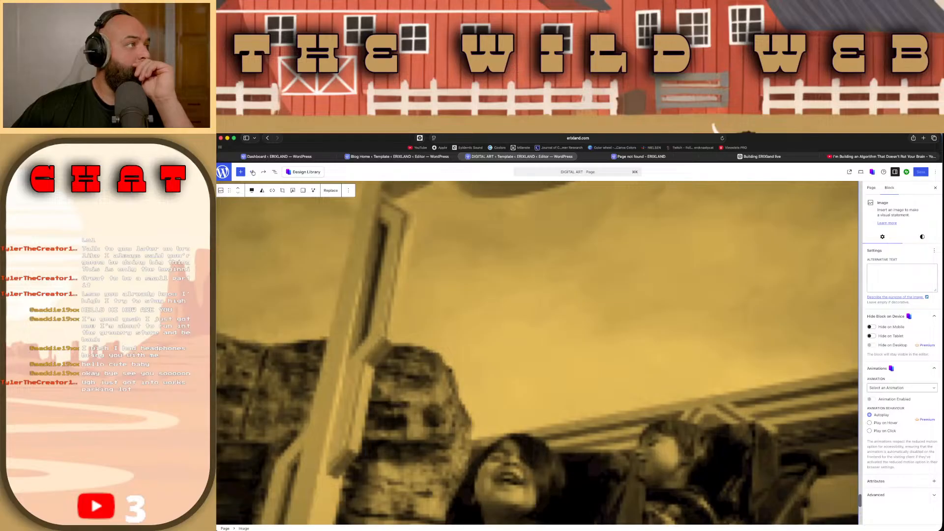
pyautogui.click(252, 172)
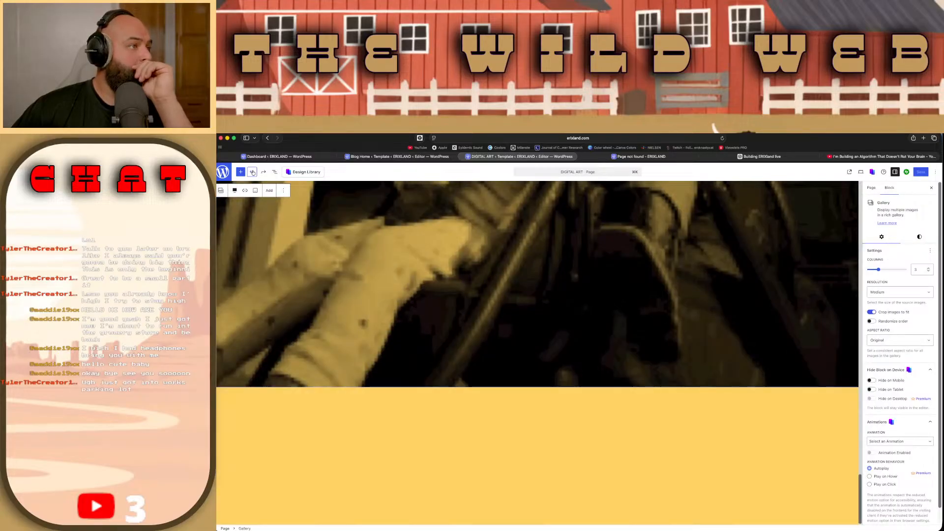
pyautogui.click(253, 173)
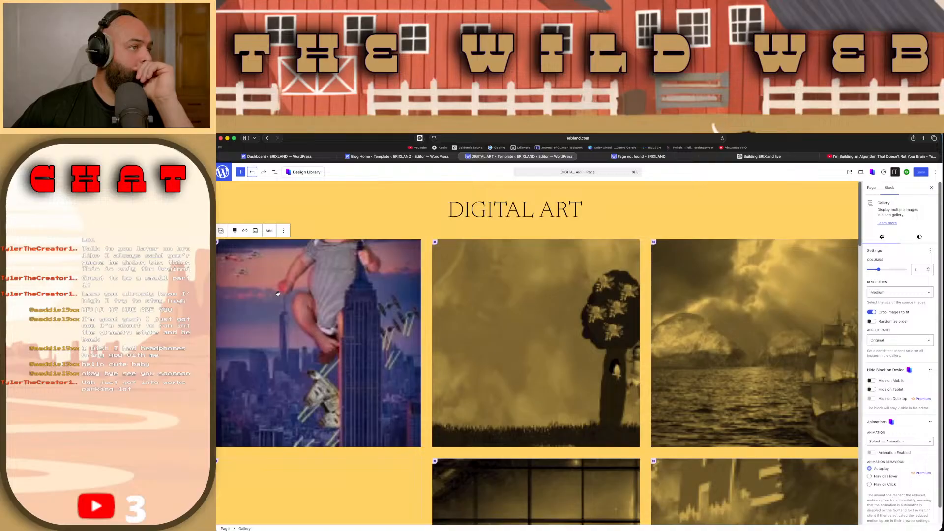
# Step: Remove the duotone filter from the tree artwork in the gallery's first row to restore its original colours
pyautogui.click(501, 285)
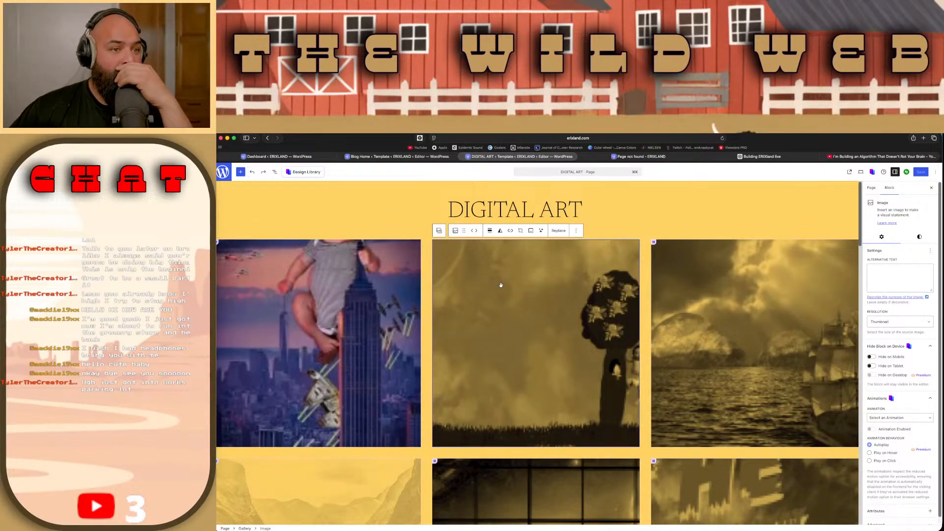
pyautogui.click(501, 232)
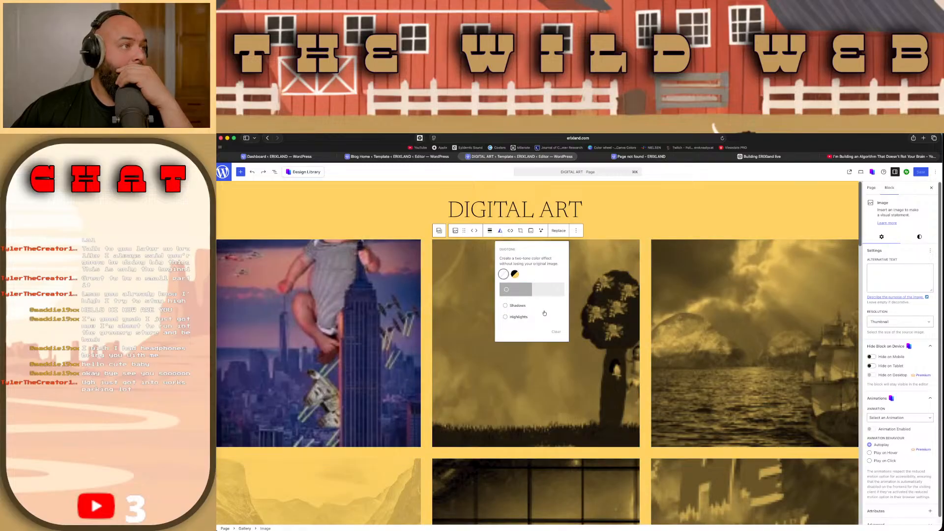
pyautogui.click(504, 274)
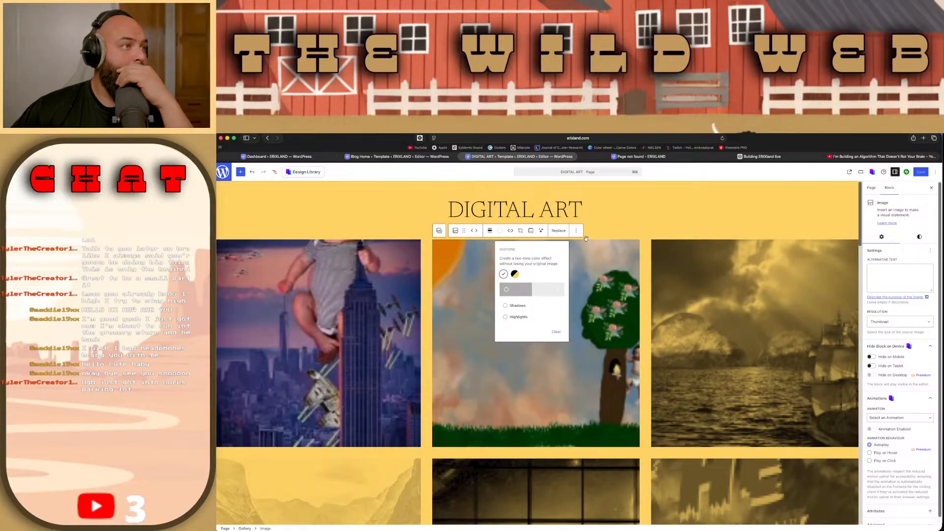
pyautogui.click(575, 268)
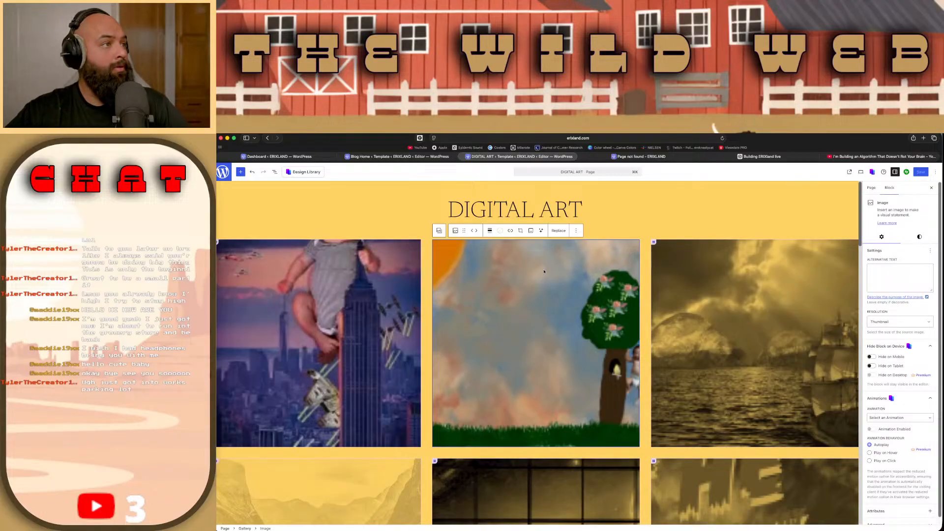
# Step: Select all the gallery's images together, check which transforms are available for them, and clear the selection
pyautogui.press('super+a')
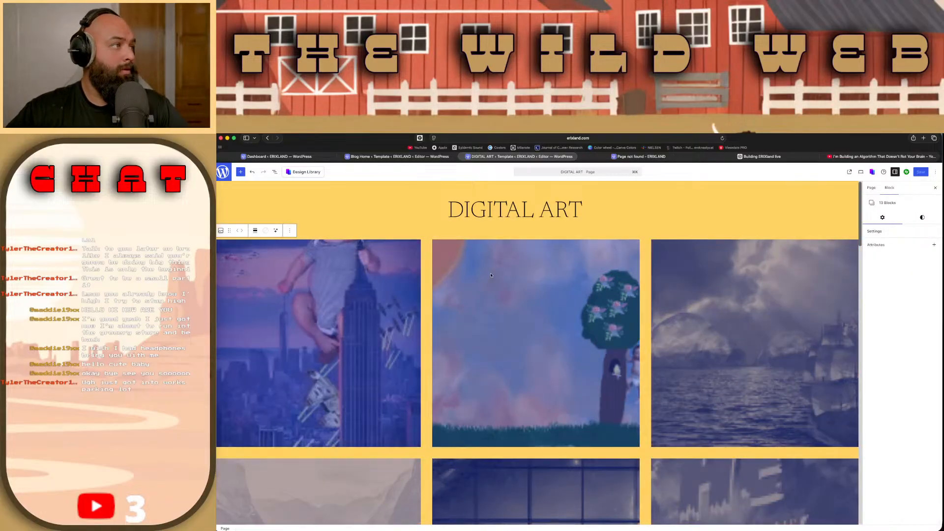
pyautogui.click(221, 231)
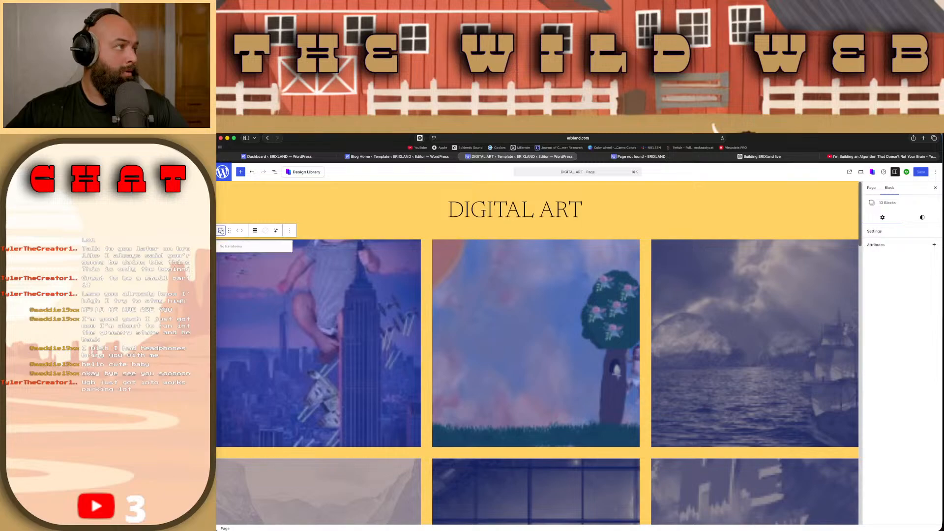
pyautogui.click(378, 235)
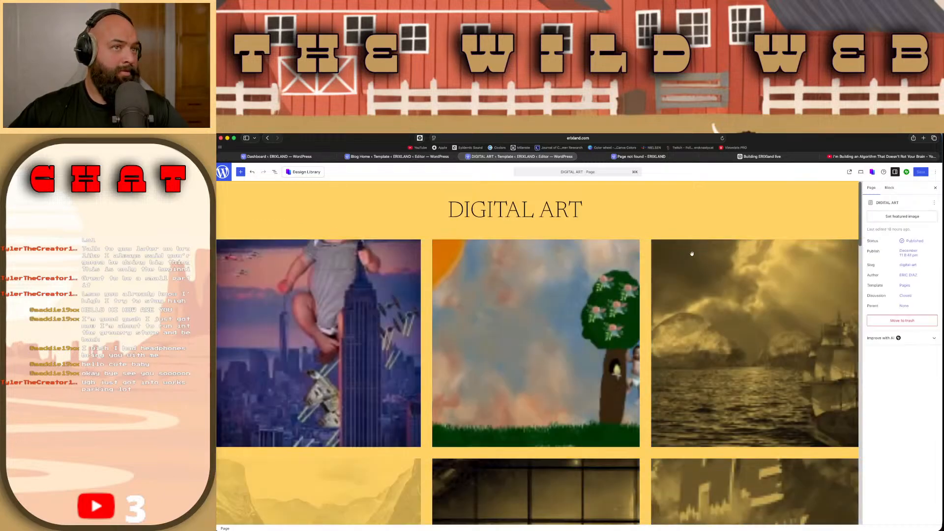
# Step: Remove the duotone filter from the sailing ship artwork in the gallery's first row to restore its original colours
pyautogui.click(728, 277)
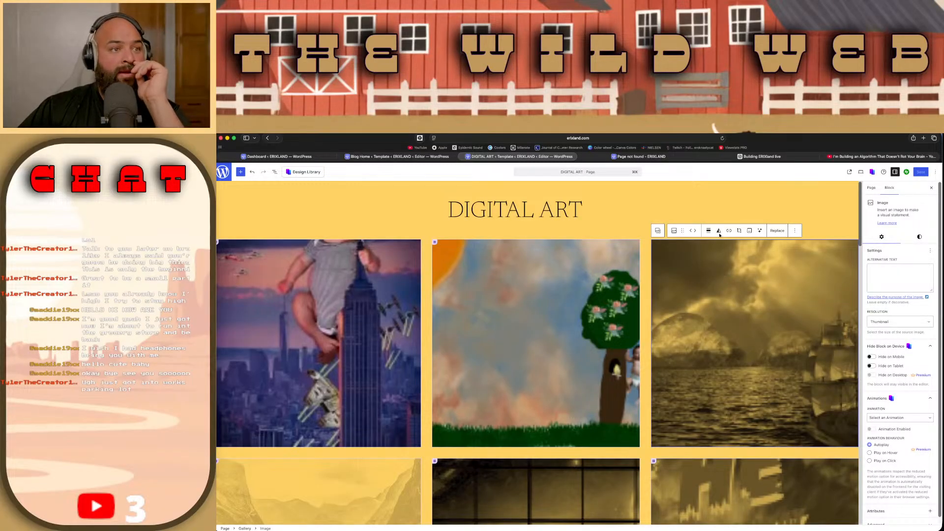
pyautogui.press('Escape')
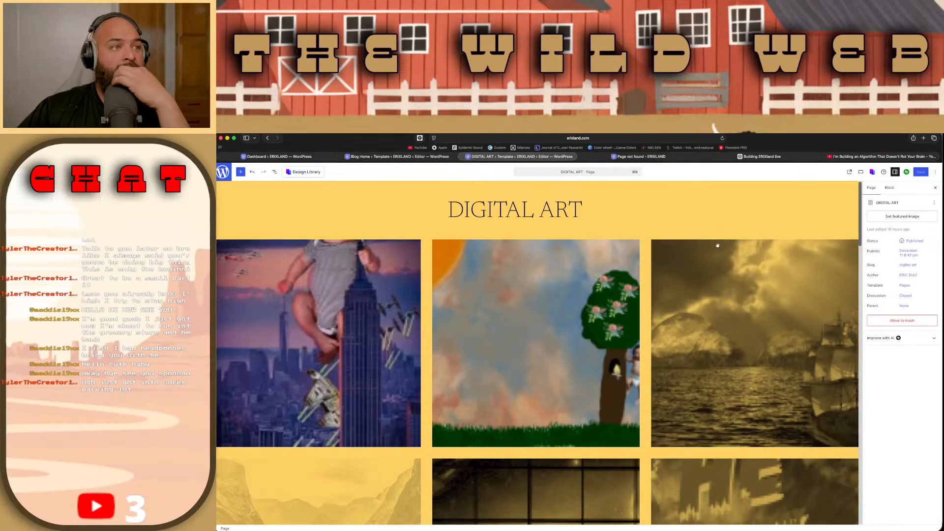
pyautogui.click(722, 268)
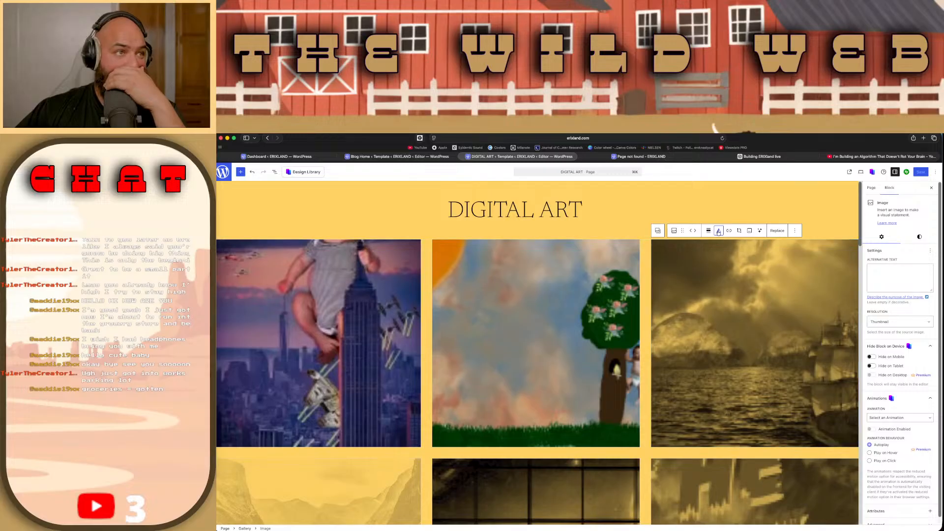
pyautogui.click(718, 233)
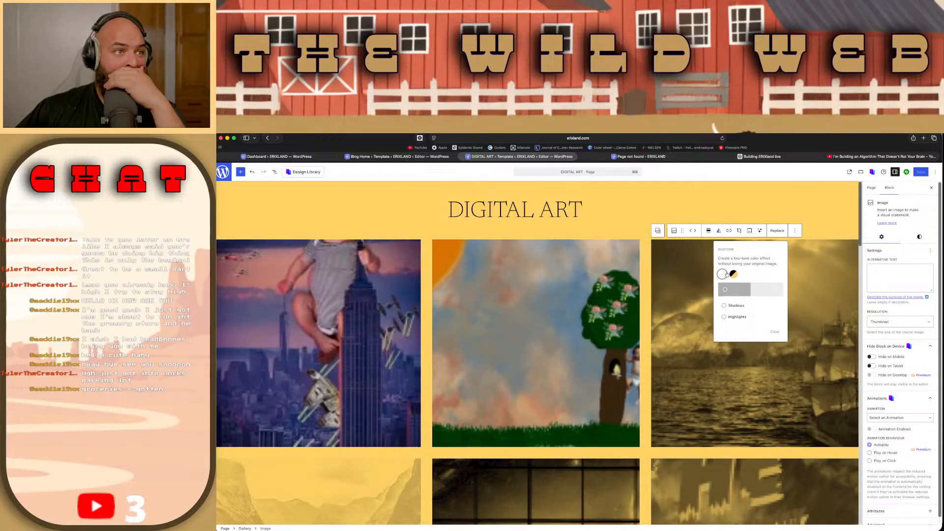
pyautogui.click(782, 329)
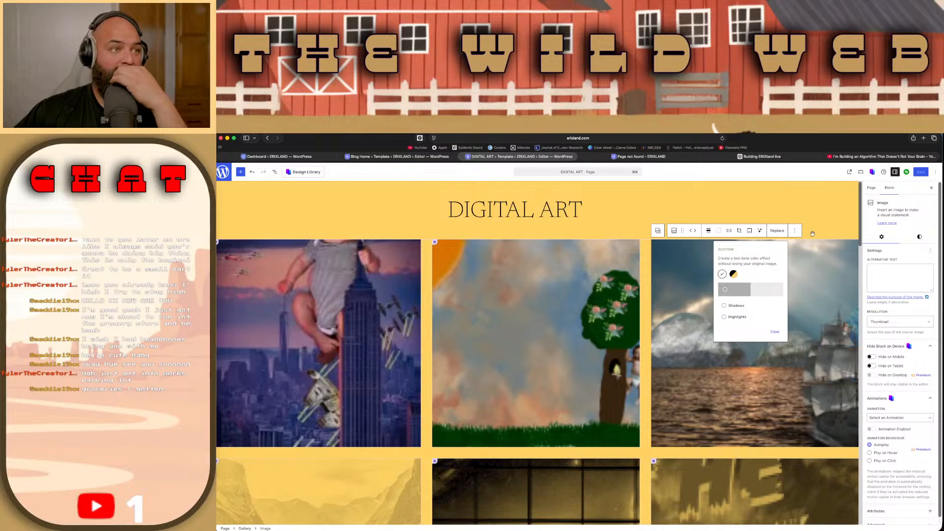
pyautogui.click(659, 417)
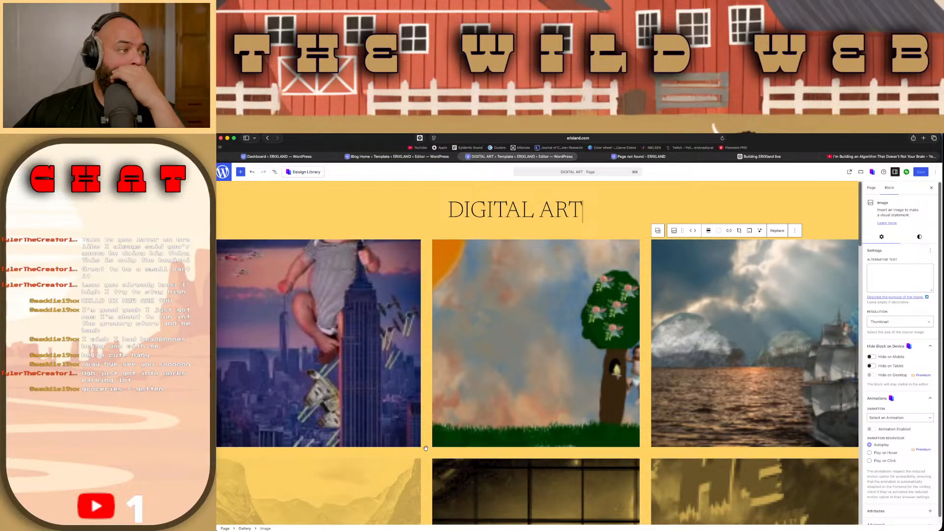
# Step: Clear the duotone filter on the THE WILD WEST artwork at the start of the gallery's second row
pyautogui.click(354, 471)
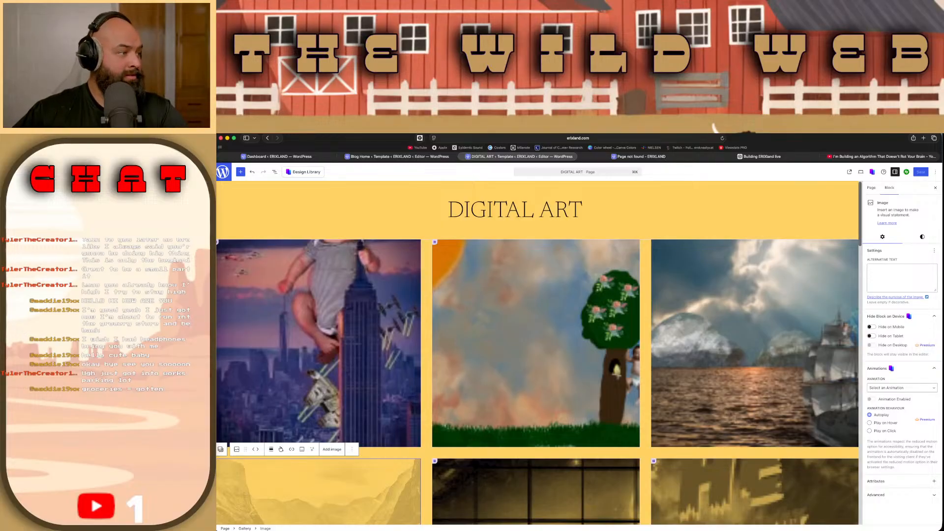
pyautogui.click(281, 449)
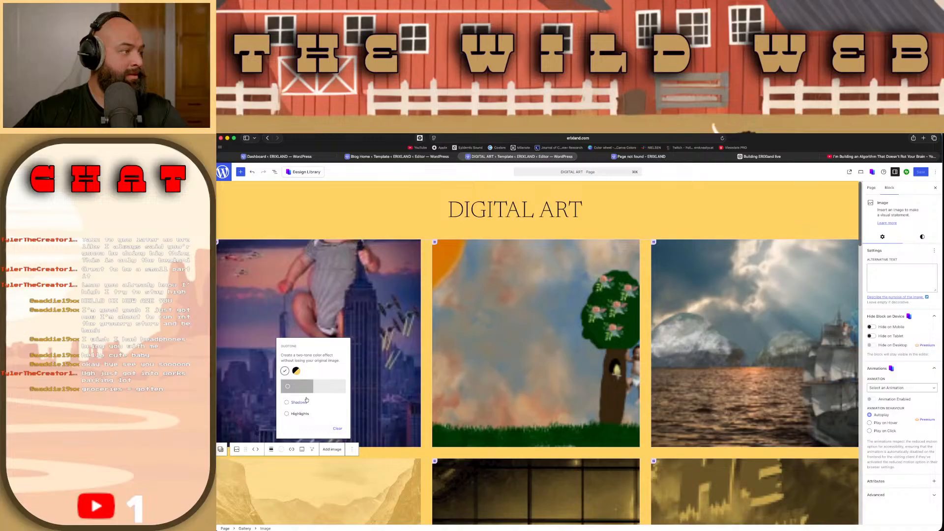
pyautogui.scroll(-4, 499, 455)
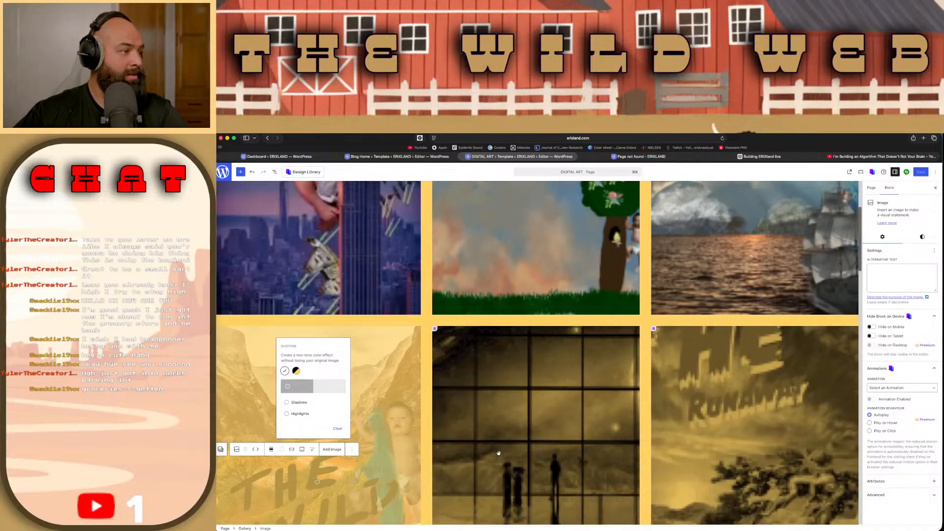
# Step: Remove the duotone filter from the large-window artwork in the middle of the gallery's second row
pyautogui.click(499, 453)
pyautogui.scroll(-2, 498, 453)
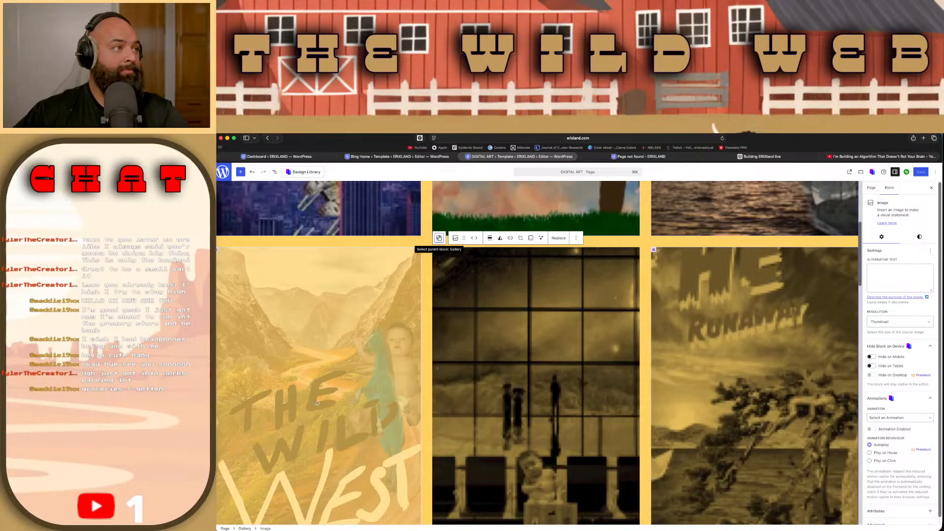
pyautogui.click(439, 238)
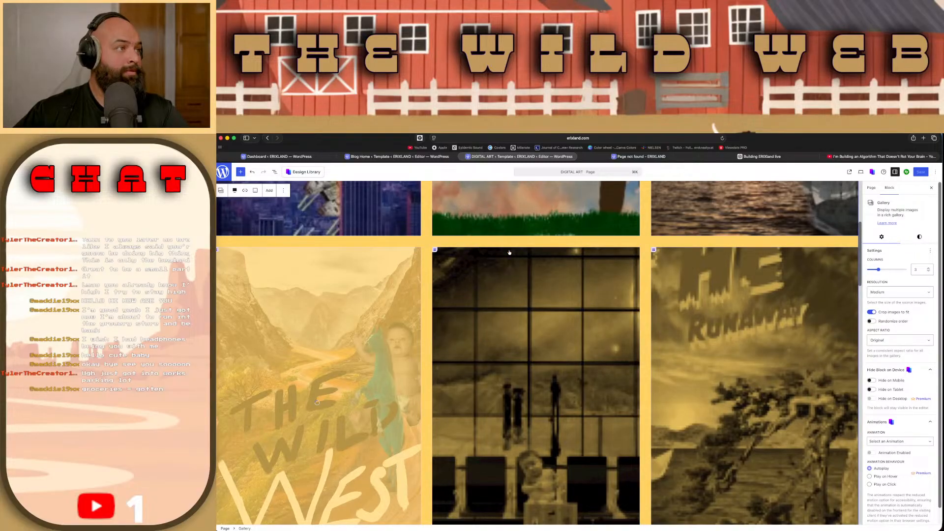
pyautogui.click(507, 276)
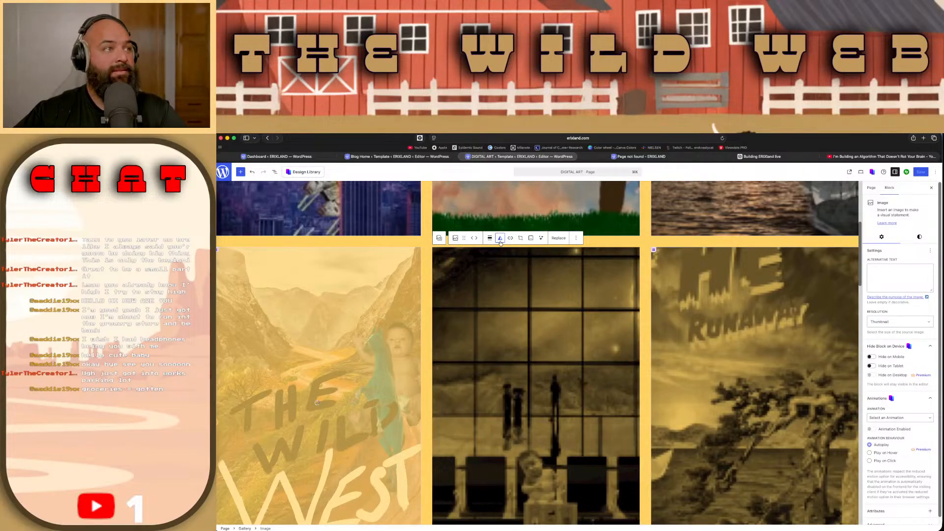
pyautogui.click(500, 238)
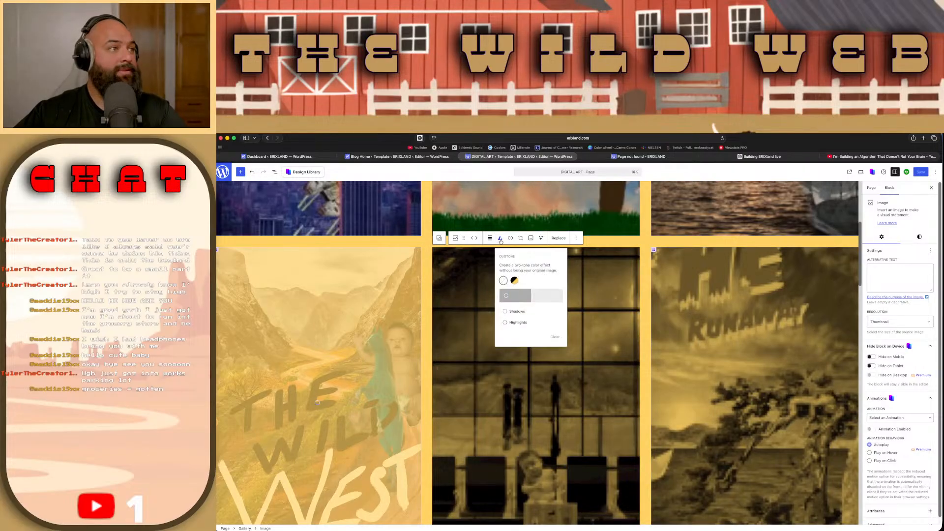
pyautogui.click(558, 340)
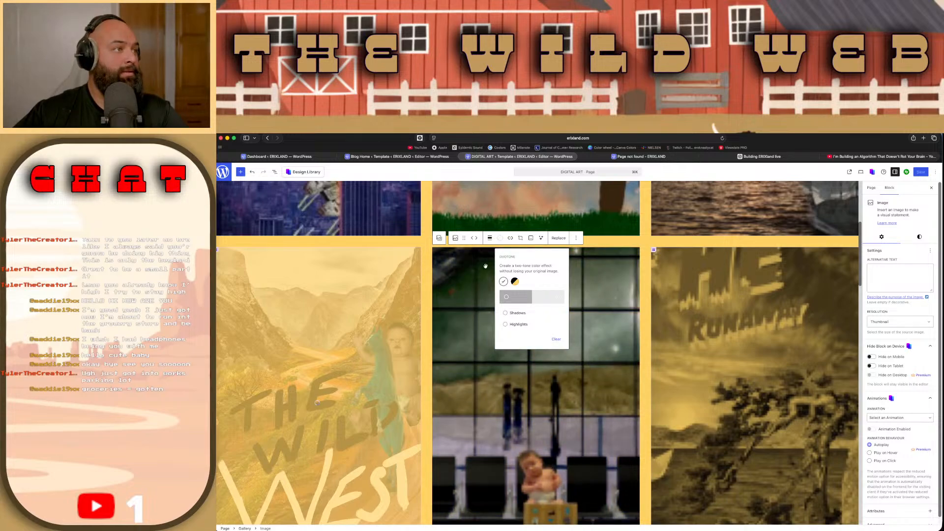
pyautogui.click(499, 239)
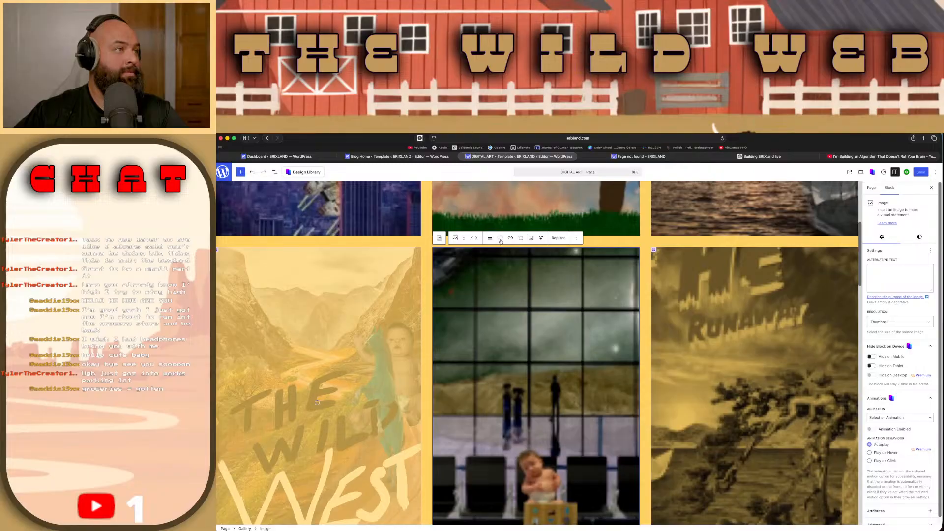
# Step: Examine the editor preferences for appearance, accessibility and the full list of enabled blocks, leaving the settings as they are
pyautogui.click(936, 172)
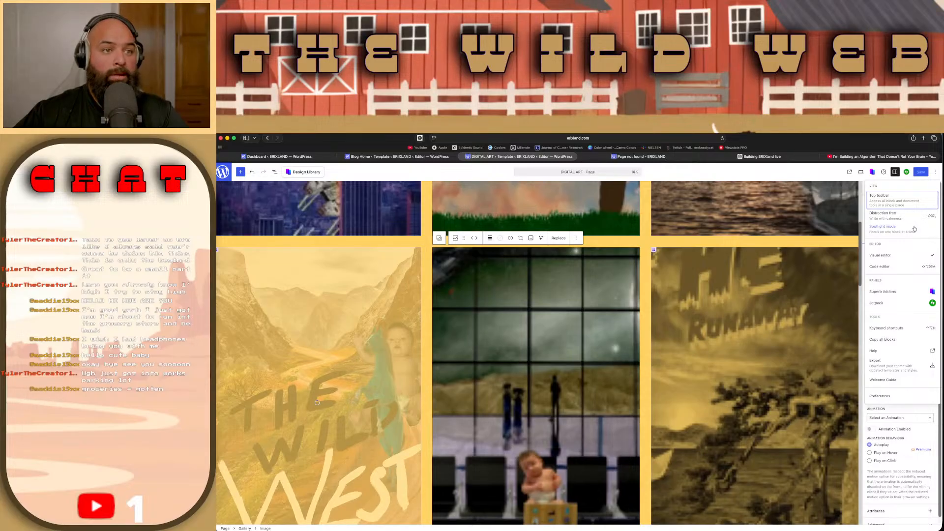
pyautogui.click(880, 395)
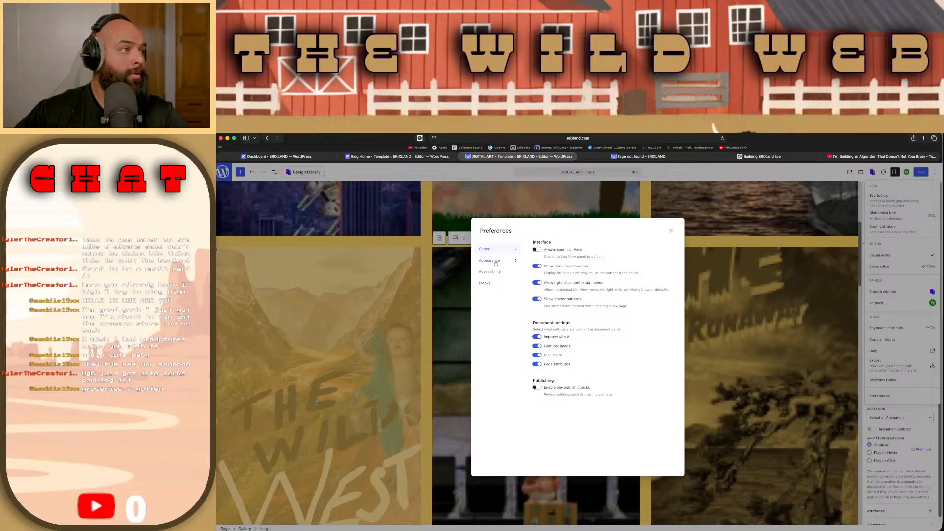
pyautogui.click(493, 261)
pyautogui.click(495, 273)
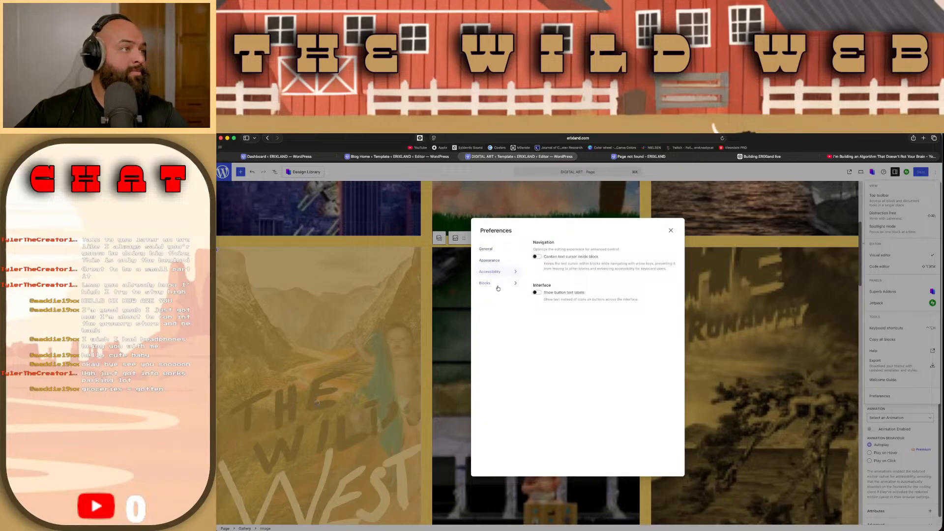
pyautogui.click(497, 286)
pyautogui.scroll(-1, 555, 314)
pyautogui.scroll(-5, 555, 313)
pyautogui.scroll(-10, 556, 309)
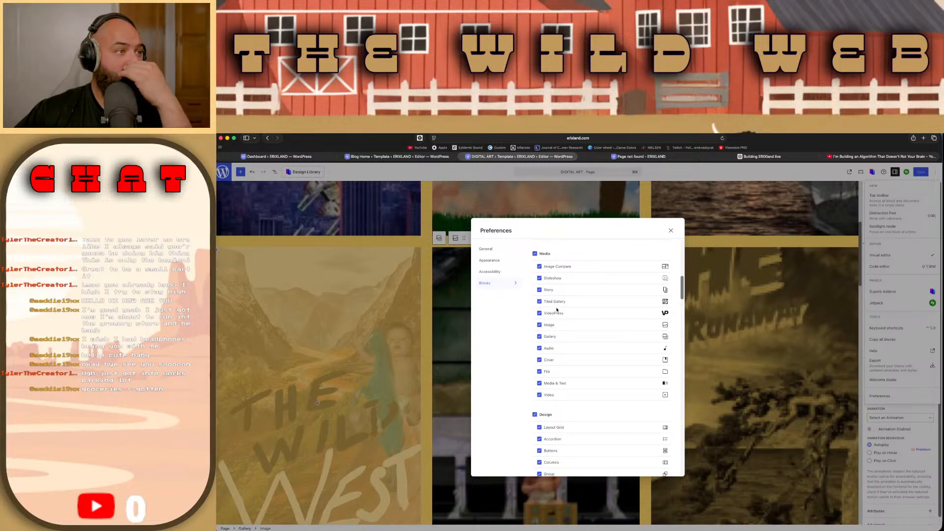
pyautogui.scroll(-8, 557, 310)
pyautogui.scroll(-10, 556, 310)
pyautogui.scroll(-10, 557, 308)
pyautogui.scroll(-1, 557, 309)
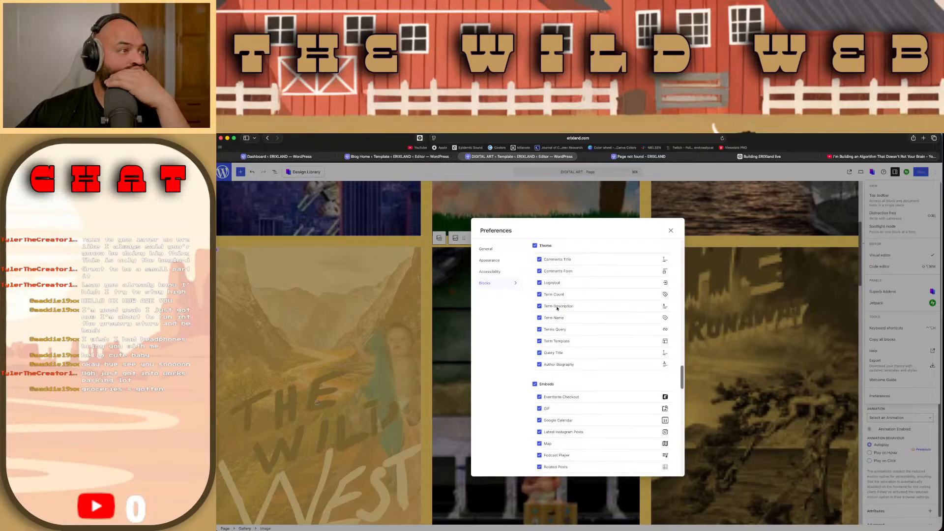
pyautogui.scroll(-15, 557, 309)
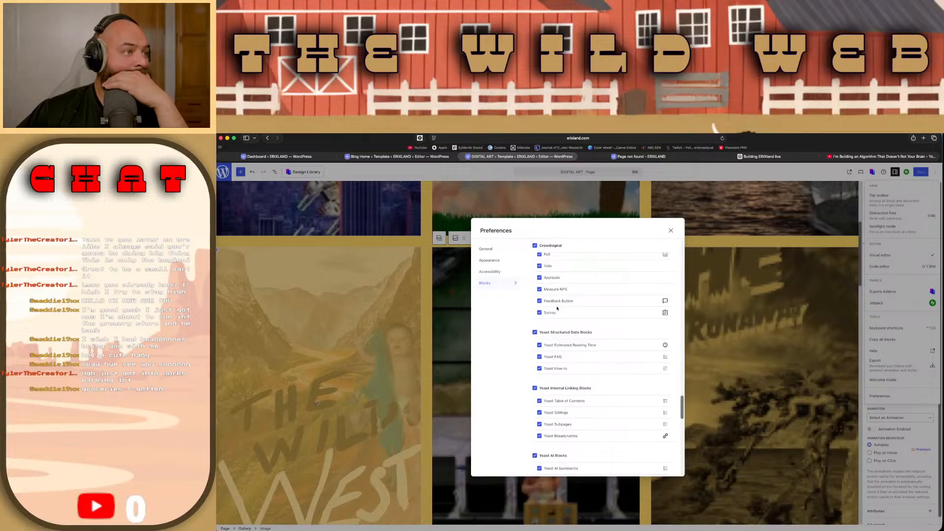
pyautogui.scroll(-10, 557, 309)
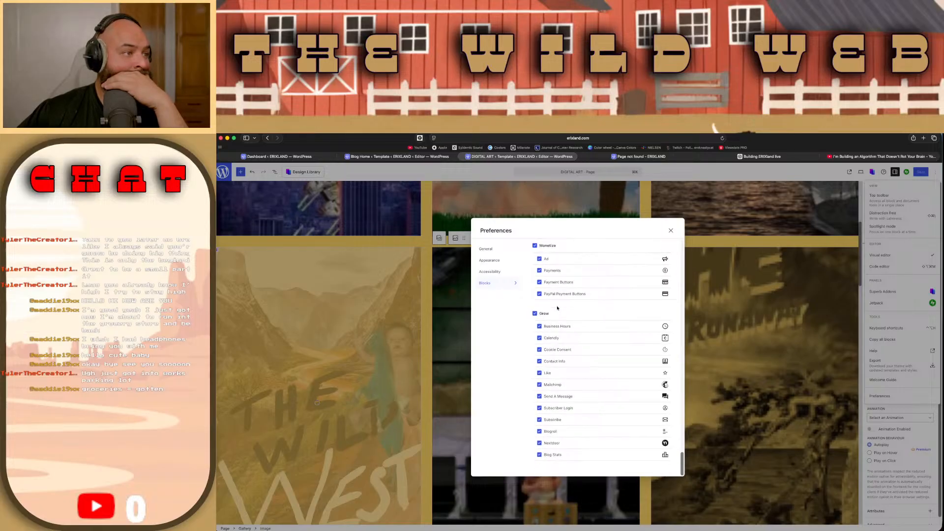
pyautogui.click(671, 231)
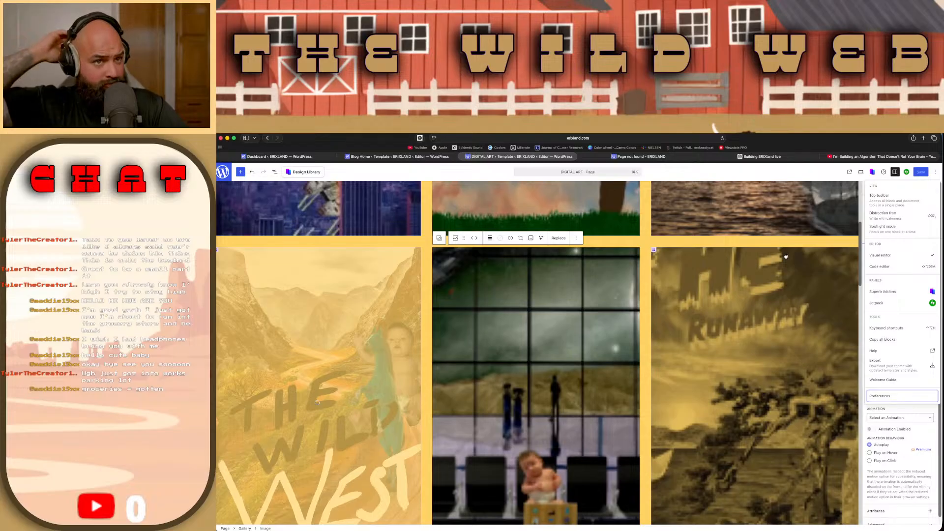
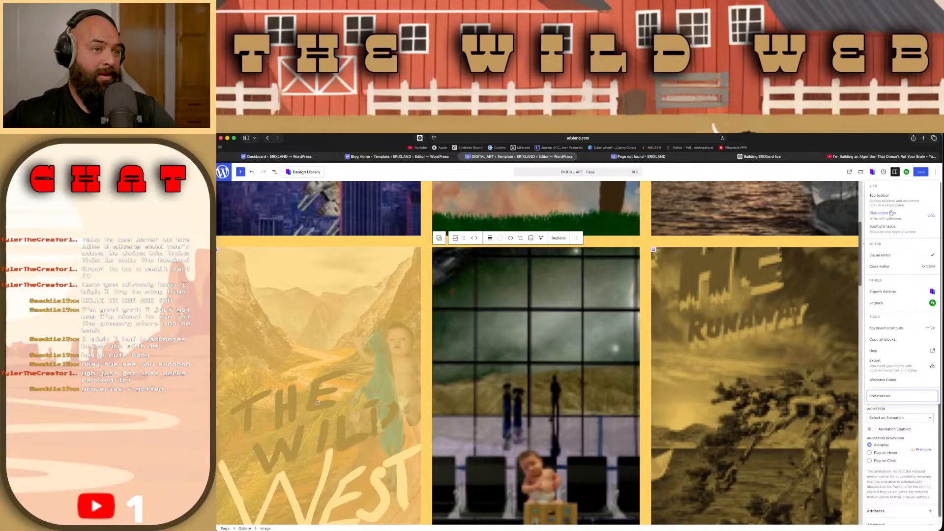
# Step: Try to remove the duotone filter from the RUNAWAY artwork at the end of the gallery's second row
pyautogui.click(759, 296)
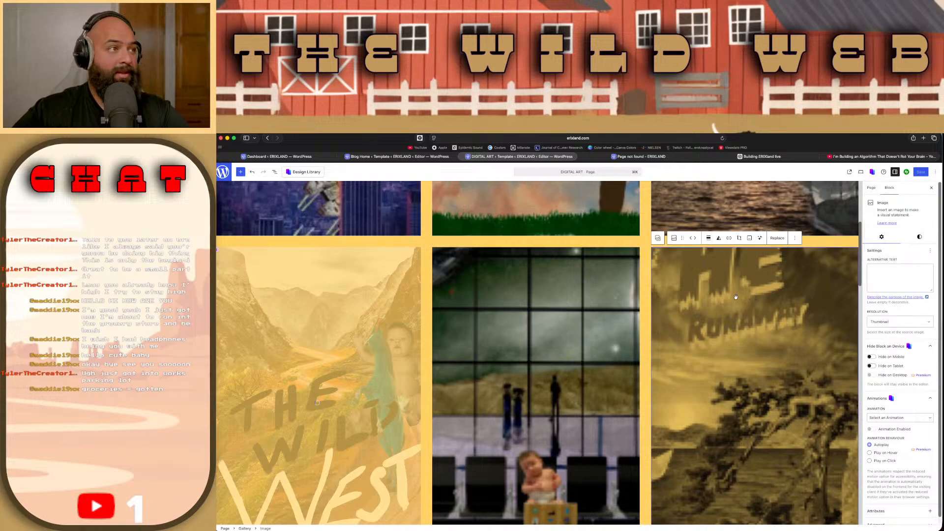
pyautogui.click(719, 239)
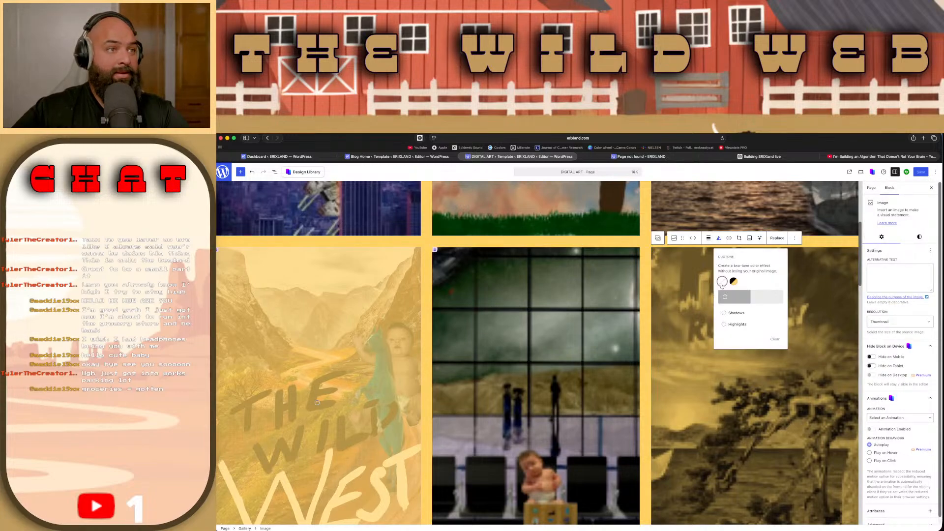
pyautogui.click(722, 283)
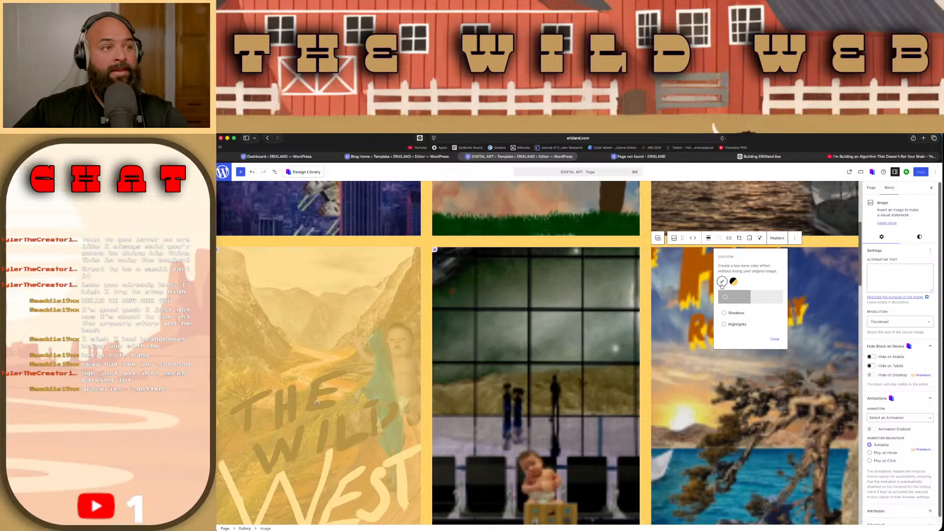
# Step: Remove the duotone filter from THE SPACE mountain artwork at the start of the gallery's third row
pyautogui.scroll(-5, 377, 335)
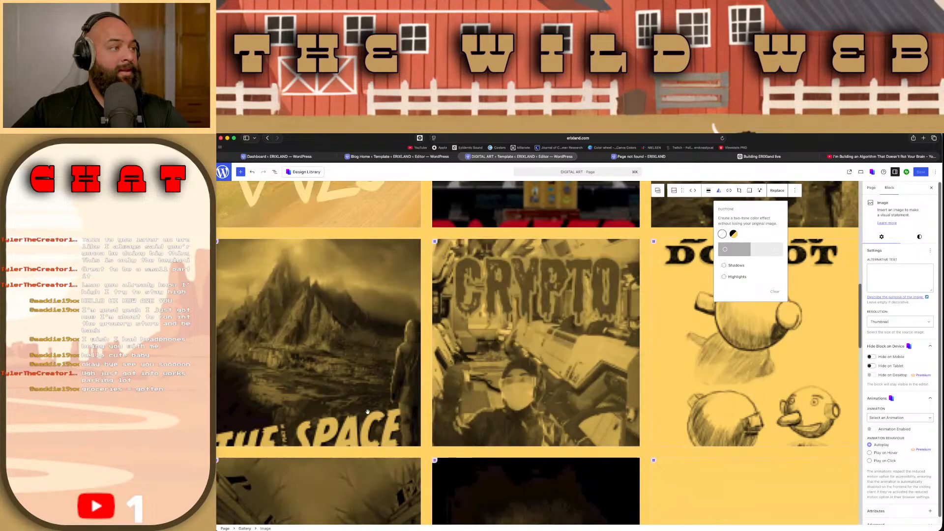
pyautogui.click(377, 334)
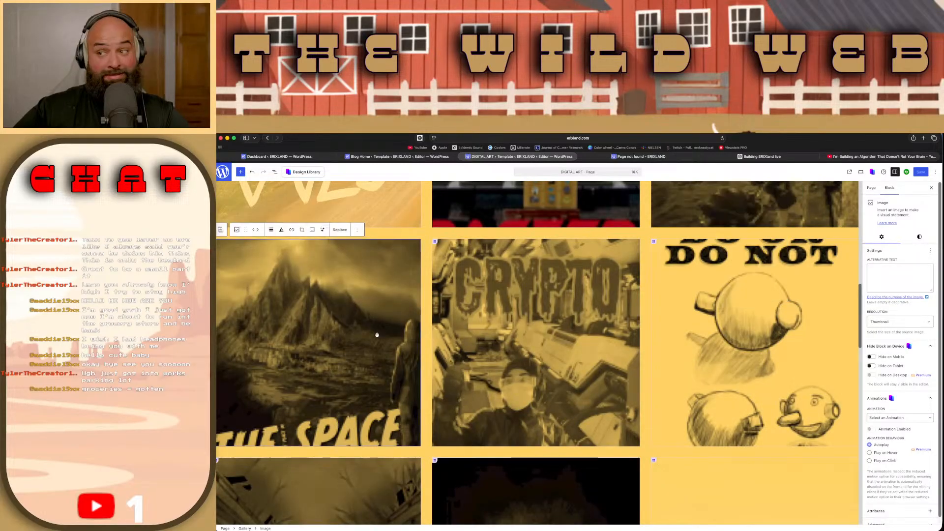
pyautogui.click(282, 230)
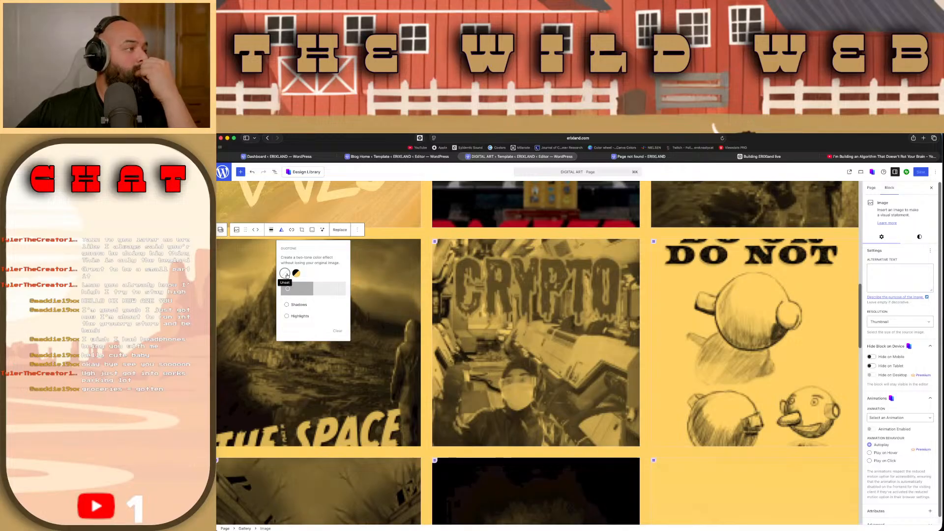
pyautogui.click(285, 274)
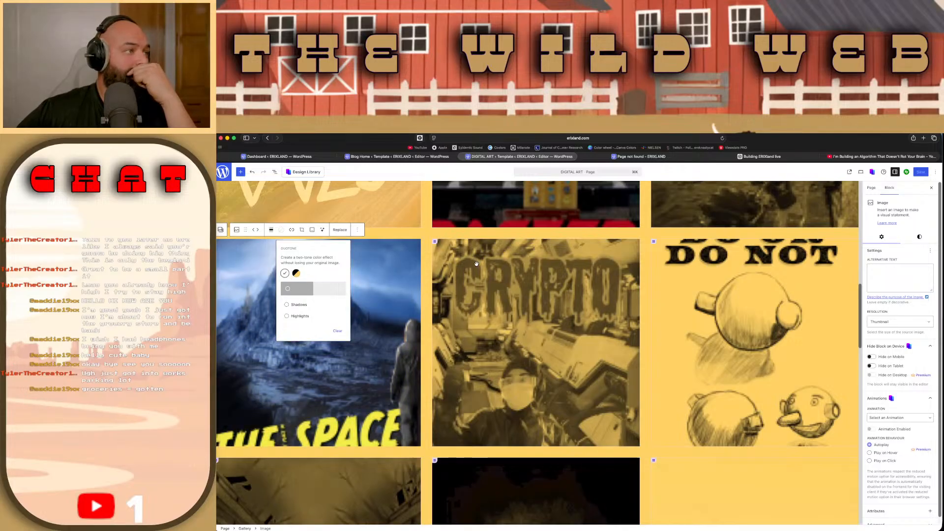
# Step: Remove the duotone filters from the CRYPTO artwork and the DO NOT sketch in the gallery's third row
pyautogui.click(476, 263)
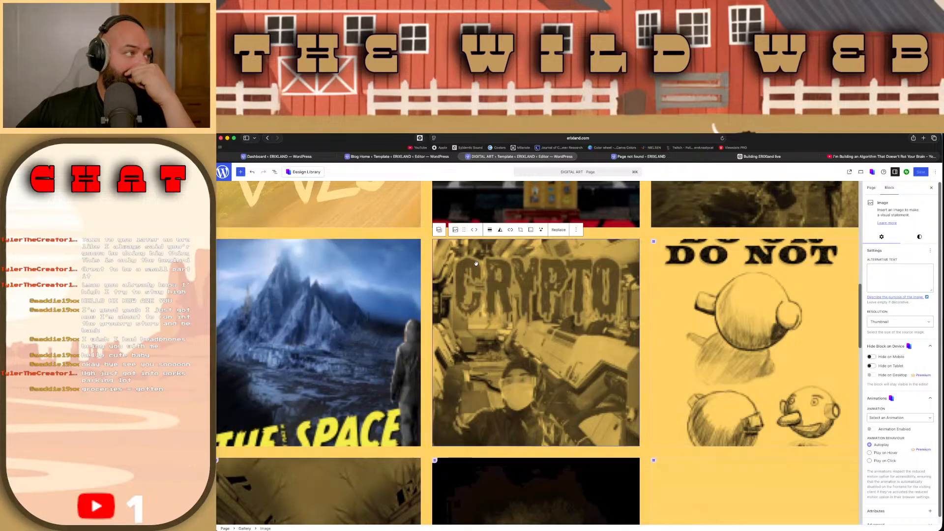
pyautogui.click(501, 230)
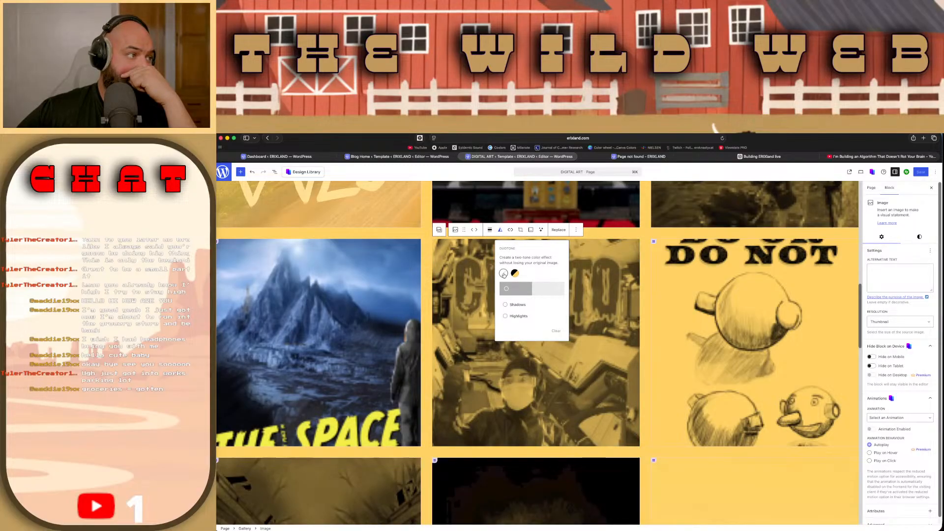
pyautogui.click(504, 274)
pyautogui.click(691, 284)
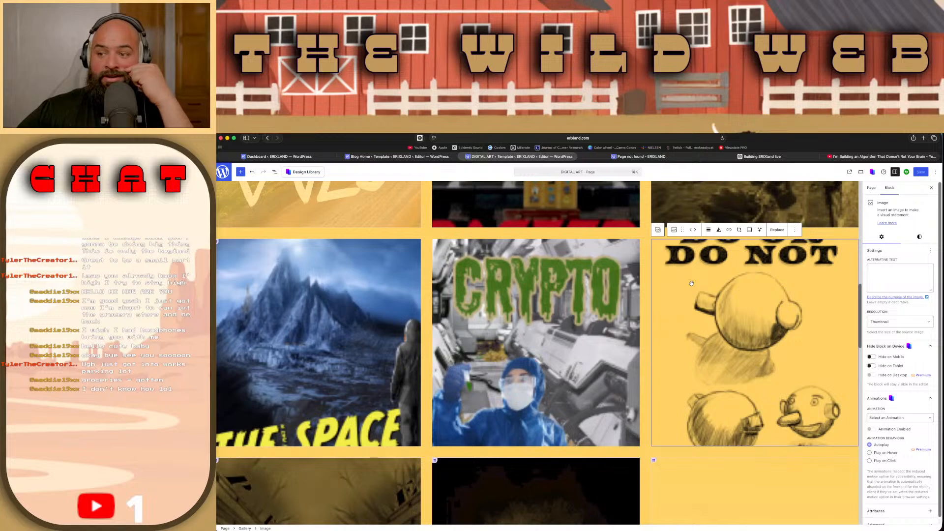
pyautogui.click(718, 230)
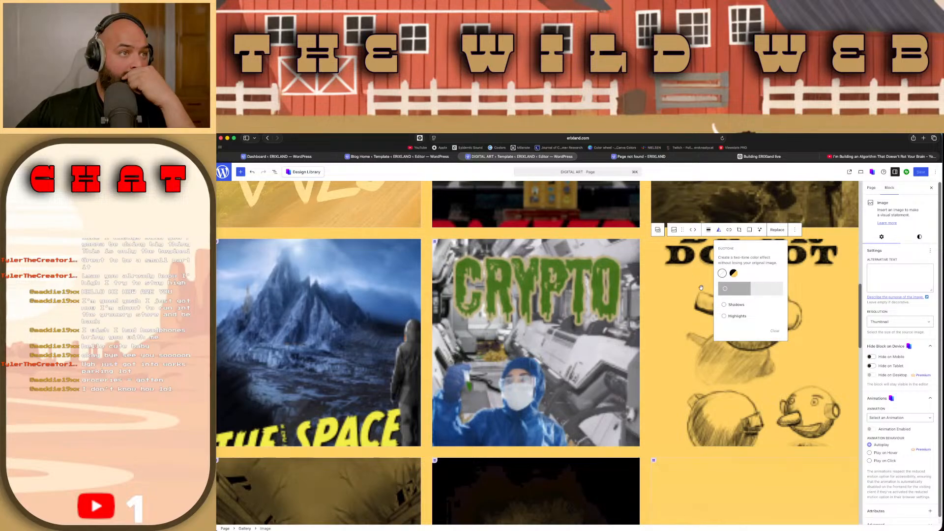
pyautogui.click(722, 273)
# Step: Remove the duotone filters from the brick alley and candle artworks in the gallery's fourth row
pyautogui.scroll(-4, 694, 402)
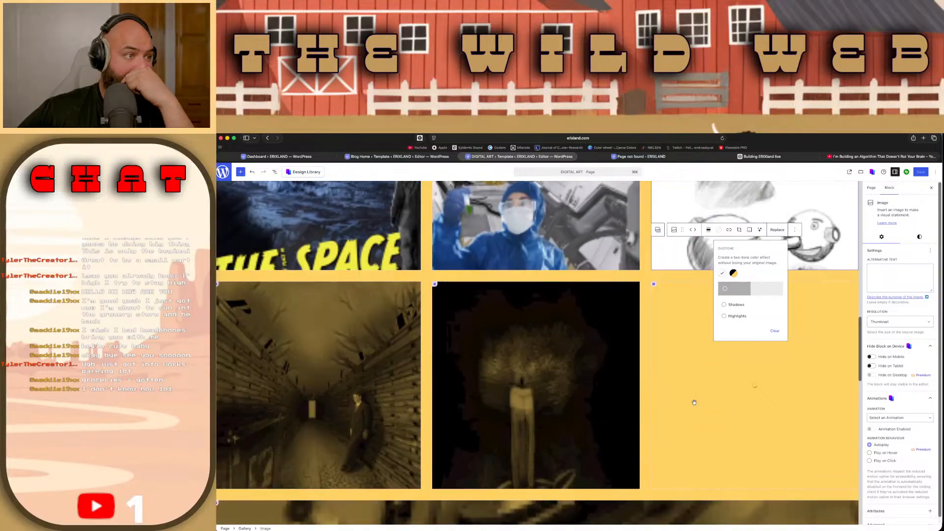
pyautogui.click(364, 436)
pyautogui.click(236, 300)
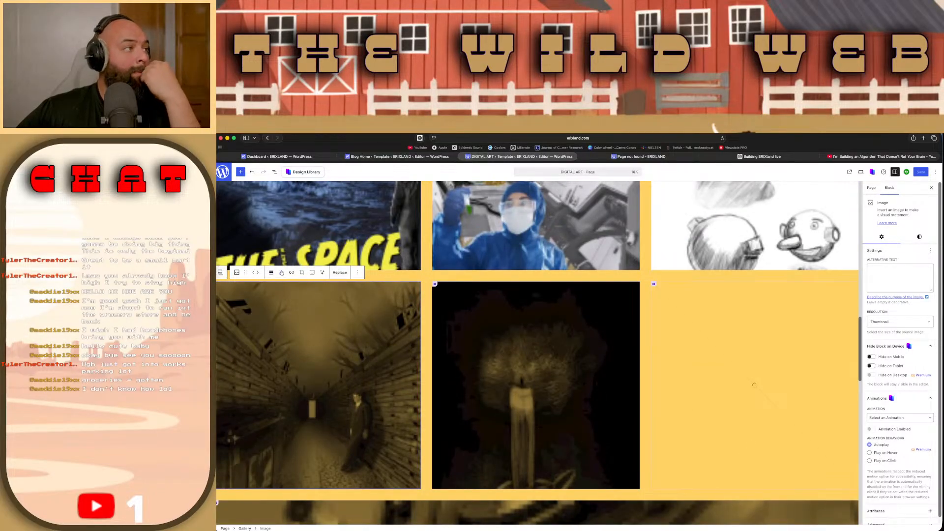
pyautogui.click(281, 272)
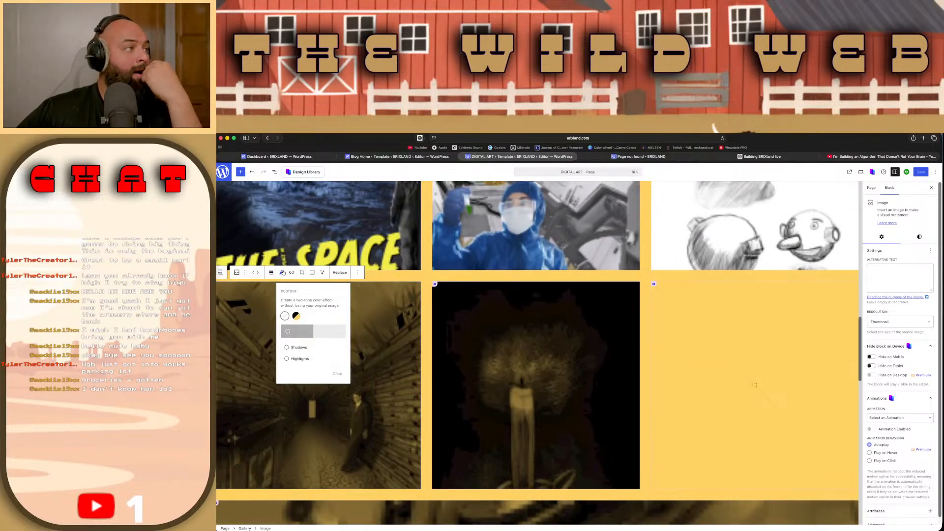
pyautogui.click(285, 316)
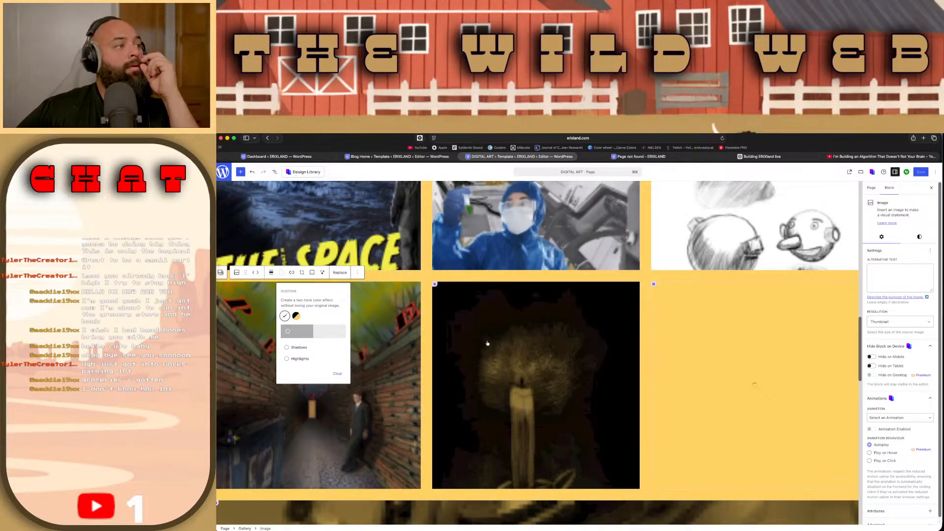
pyautogui.click(487, 342)
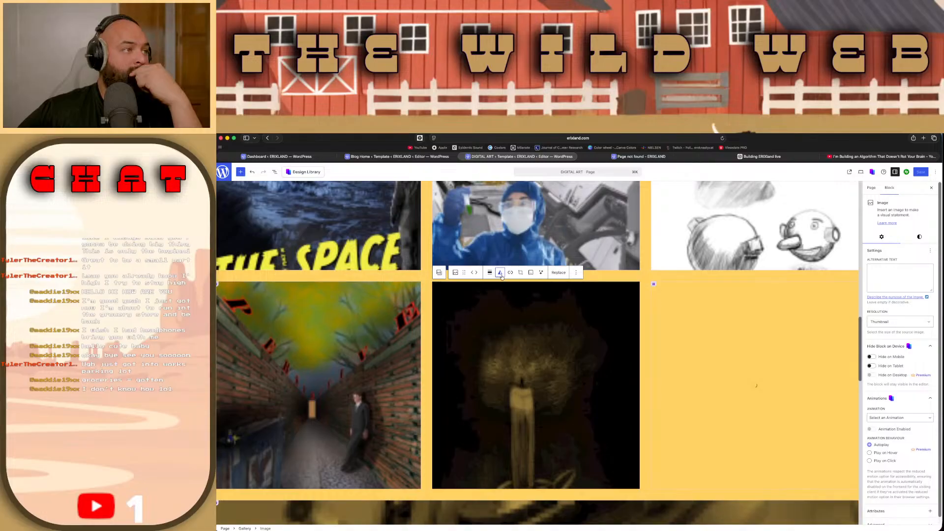
pyautogui.click(500, 274)
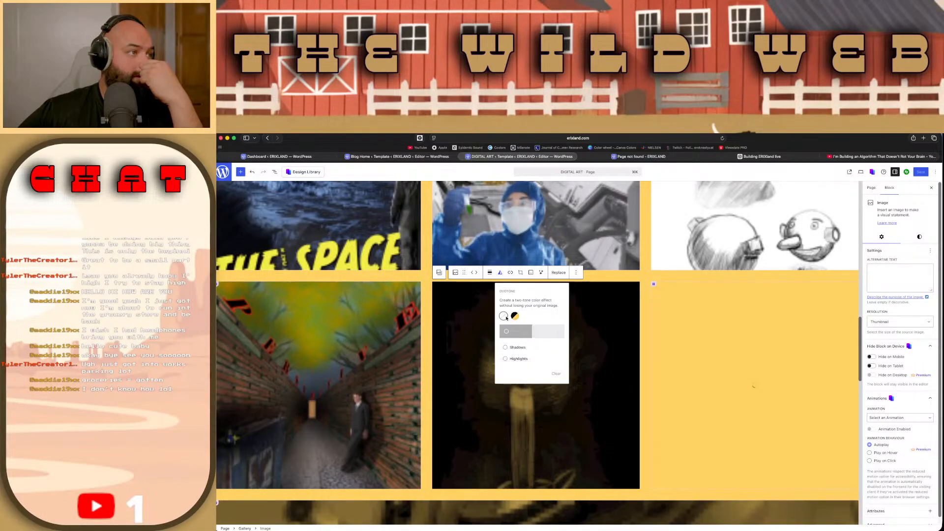
pyautogui.click(503, 315)
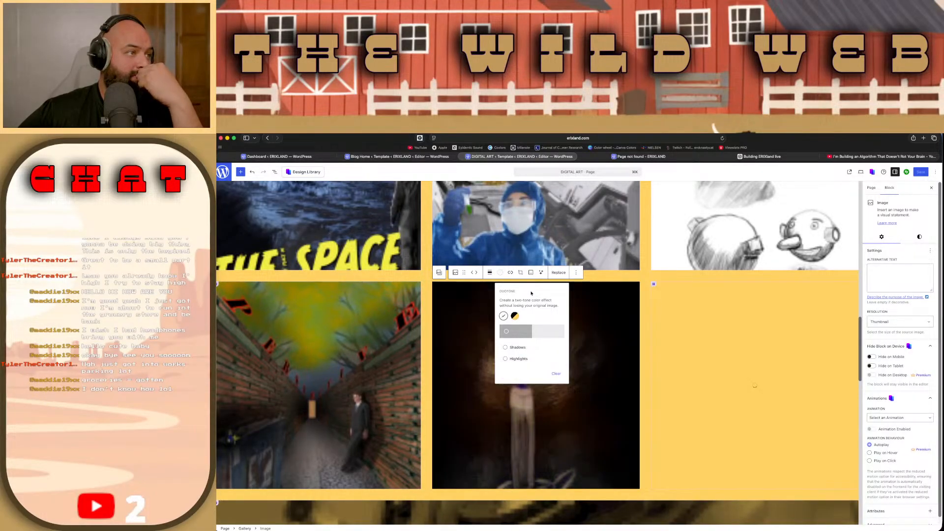
# Step: Remove the duotone filter from the full-width ship artwork below the gallery's fourth row
pyautogui.scroll(-1, 736, 319)
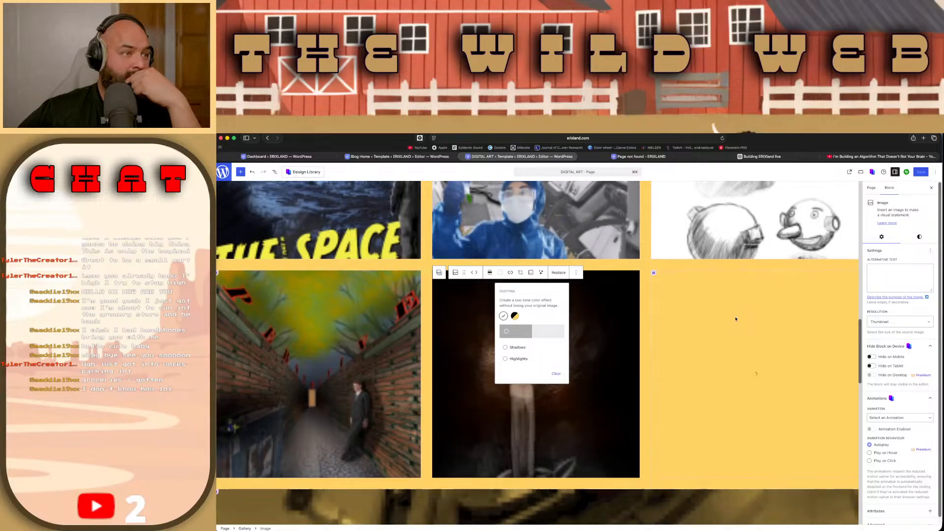
pyautogui.scroll(-3, 736, 319)
pyautogui.click(736, 319)
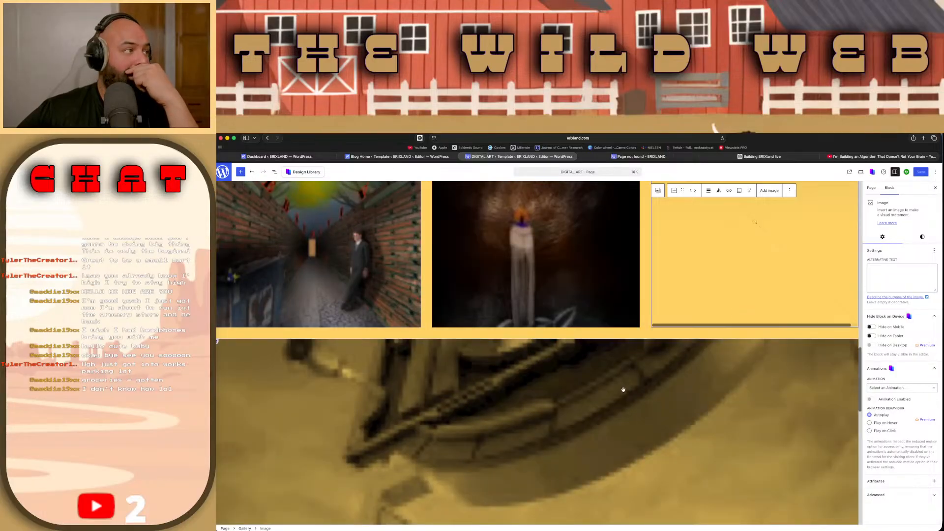
pyautogui.click(543, 396)
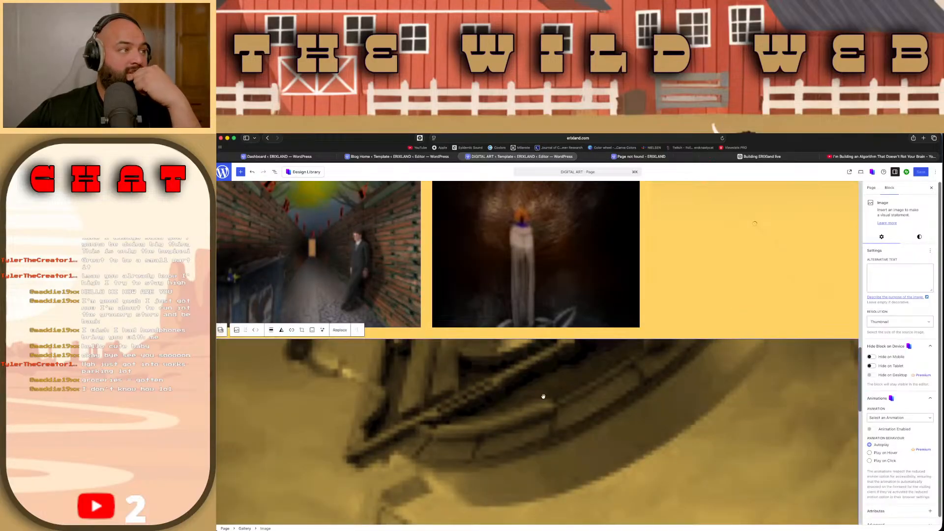
pyautogui.click(281, 330)
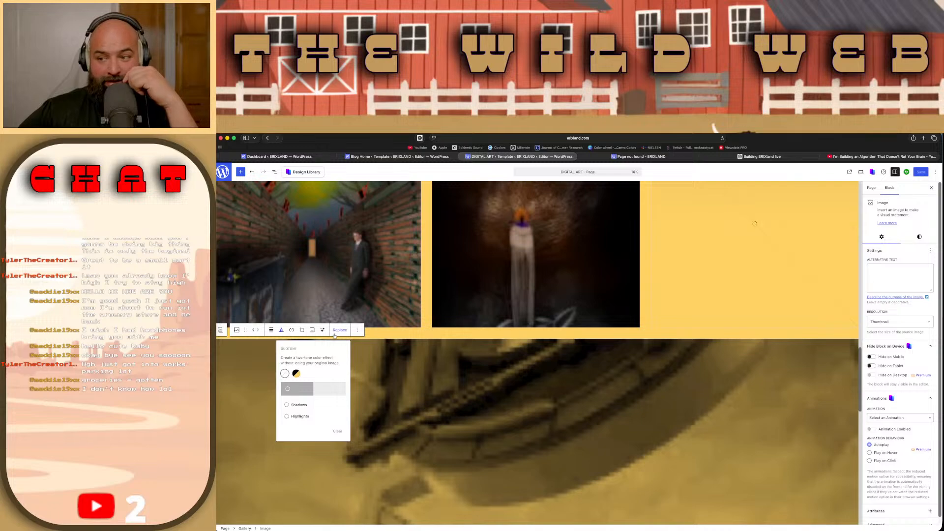
pyautogui.click(285, 375)
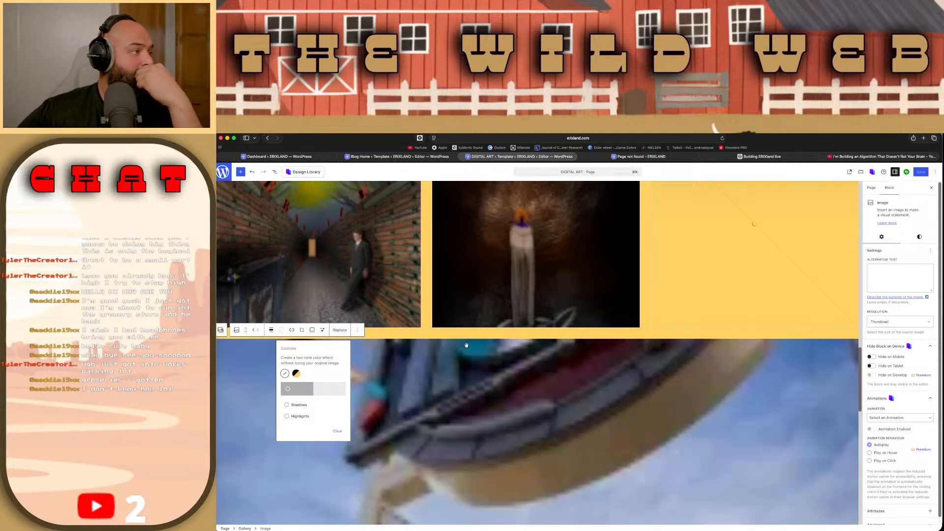
# Step: Clear the duotone filter on the still-loading image at the end of the gallery's fourth row
pyautogui.click(703, 283)
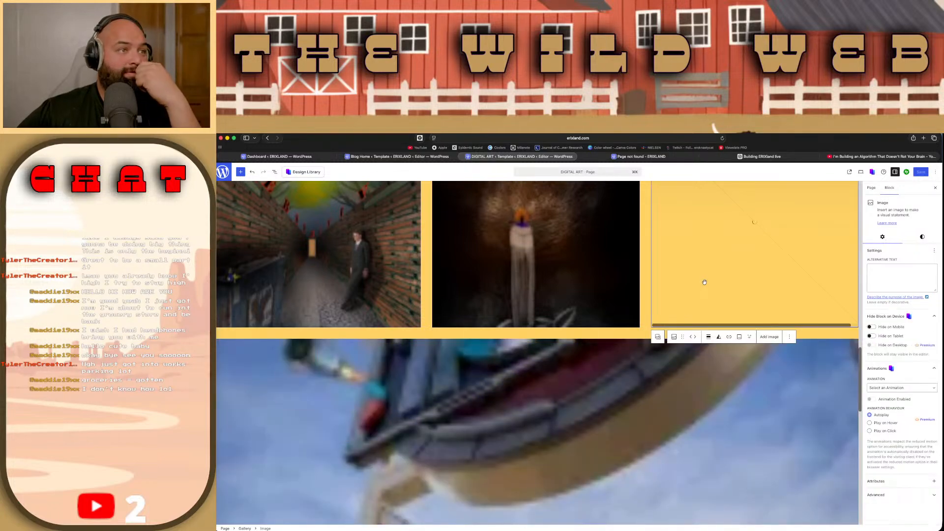
pyautogui.click(718, 337)
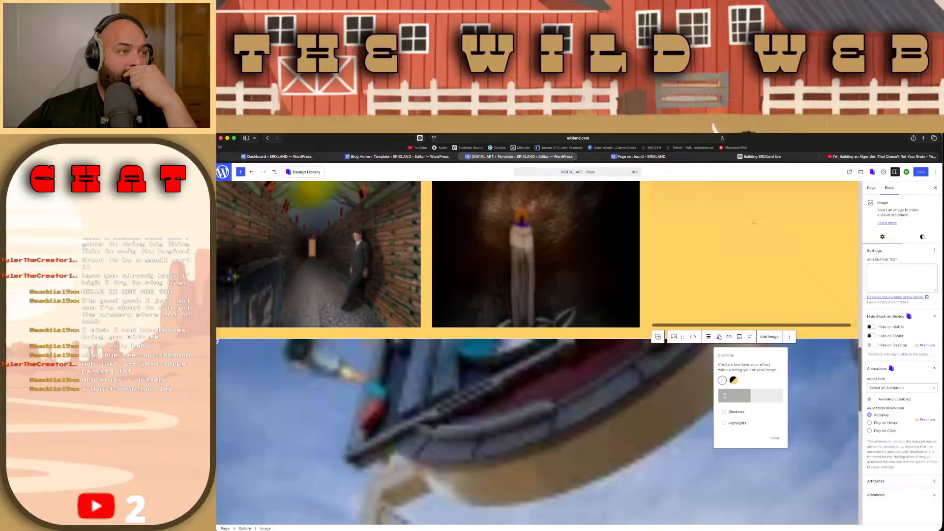
pyautogui.click(721, 380)
pyautogui.click(808, 416)
pyautogui.scroll(4, 808, 415)
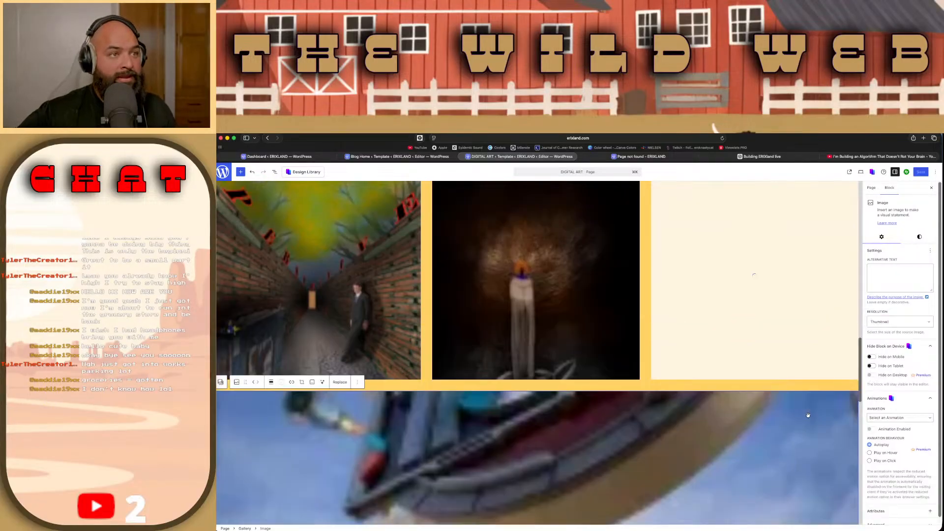
# Step: Open the live view of the DIGITAL ART page in a new tab and return to the editor
pyautogui.scroll(5, 808, 415)
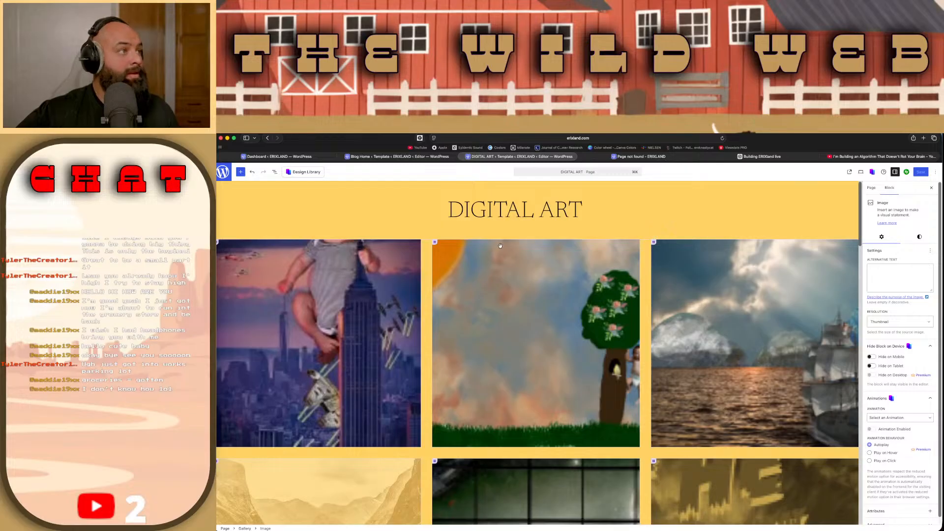
pyautogui.click(362, 226)
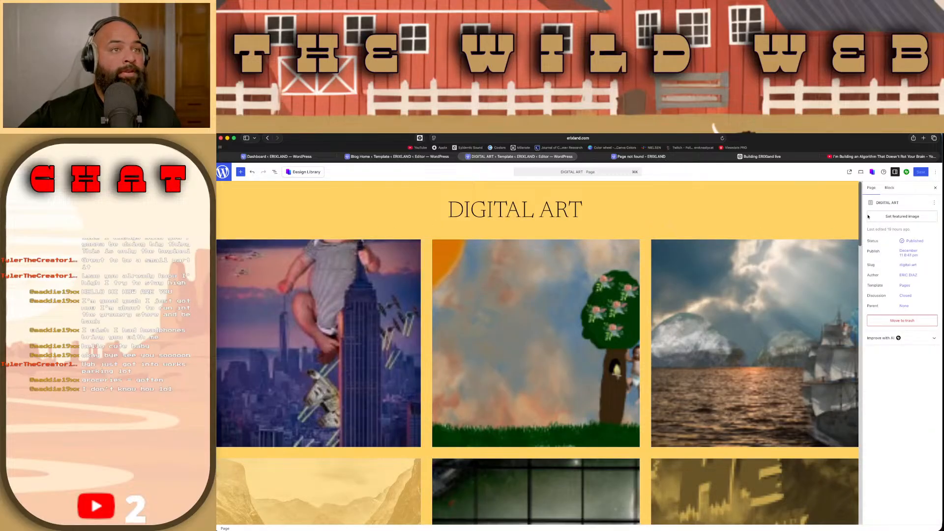
pyautogui.click(881, 217)
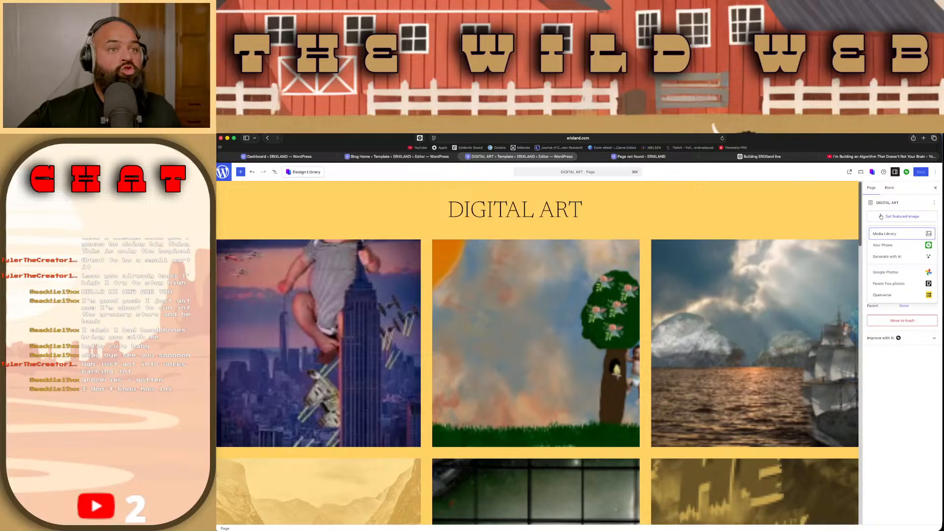
pyautogui.click(881, 217)
pyautogui.click(934, 203)
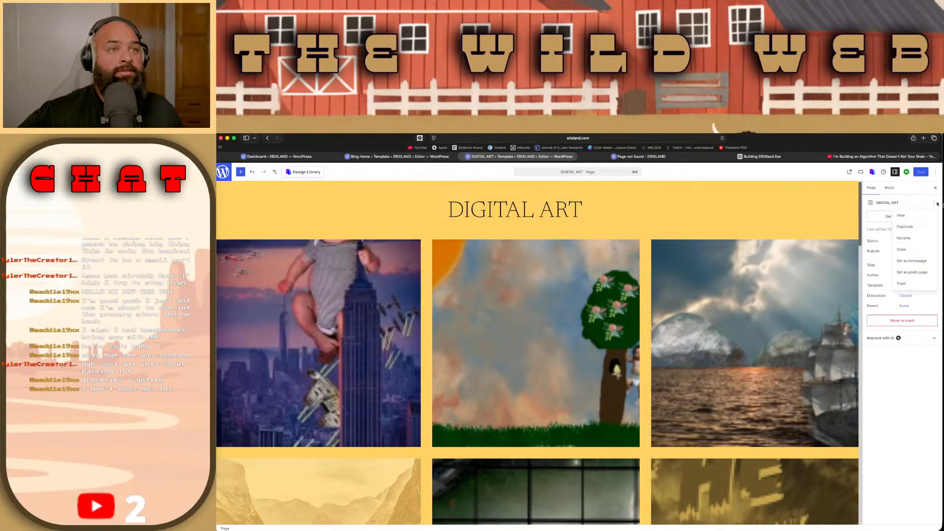
pyautogui.click(901, 216)
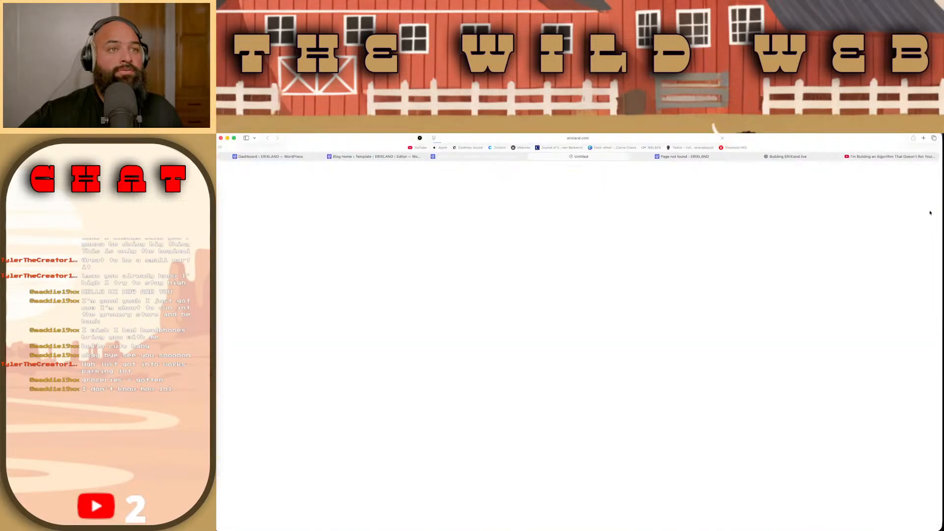
pyautogui.click(510, 157)
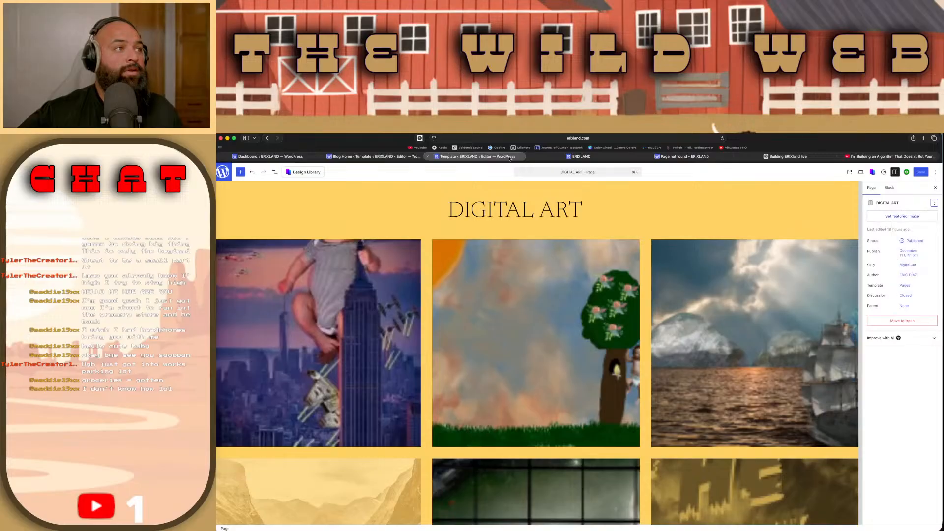
pyautogui.click(541, 157)
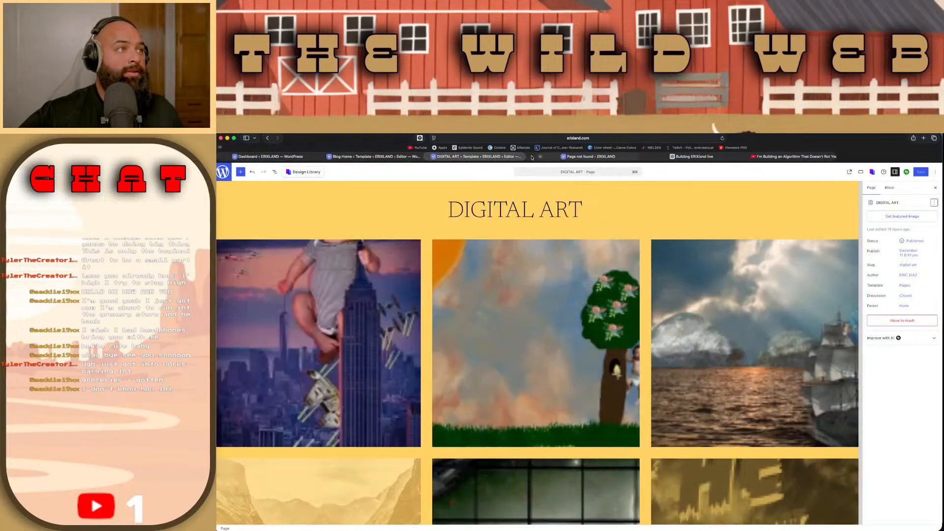
pyautogui.click(532, 156)
# Step: Try to save the DIGITAL ART page and recheck its live version
pyautogui.click(921, 175)
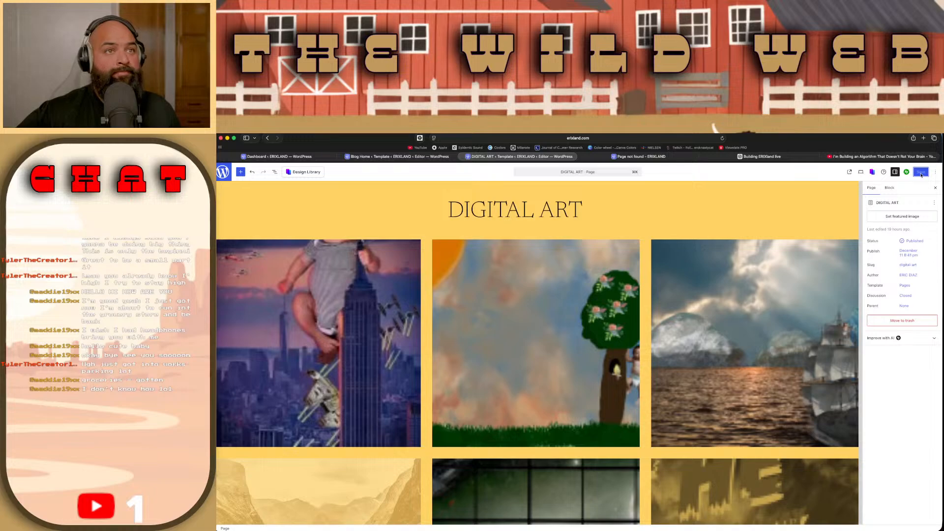
pyautogui.click(934, 203)
pyautogui.click(913, 215)
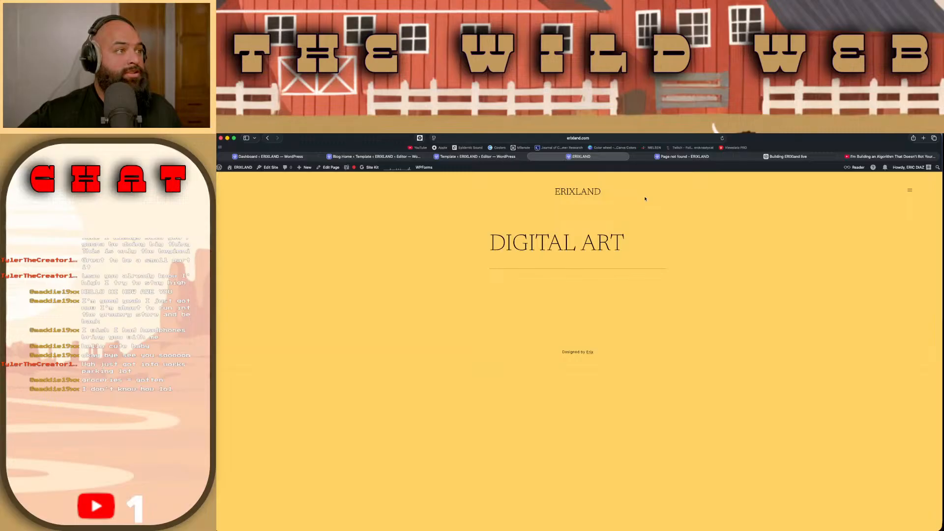
pyautogui.click(533, 157)
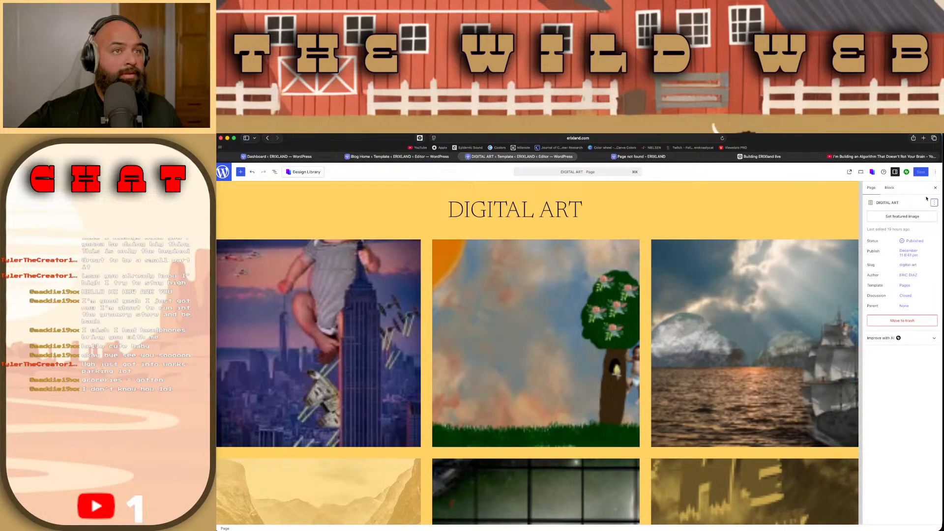
# Step: Save the DIGITAL ART page and look over the top rows of its gallery in the editor
pyautogui.click(921, 172)
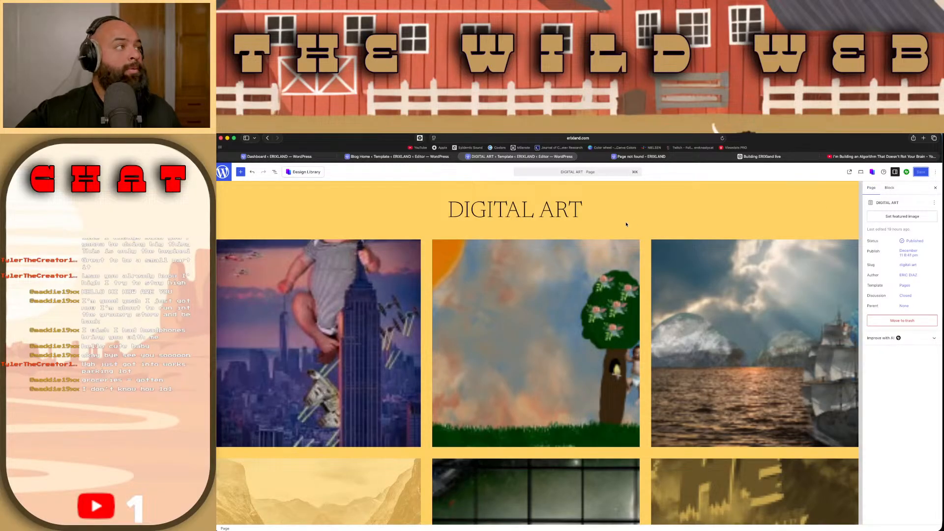
pyautogui.click(934, 172)
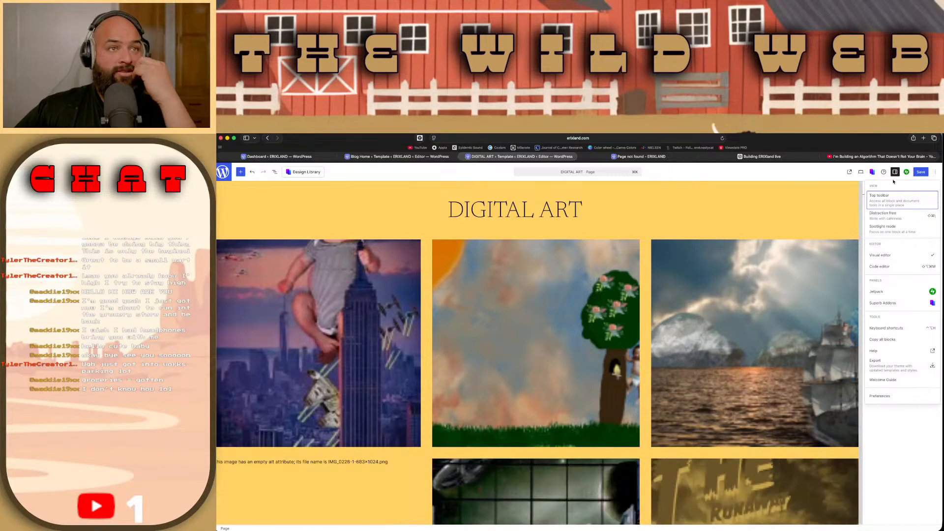
pyautogui.click(921, 172)
pyautogui.scroll(-2, 675, 254)
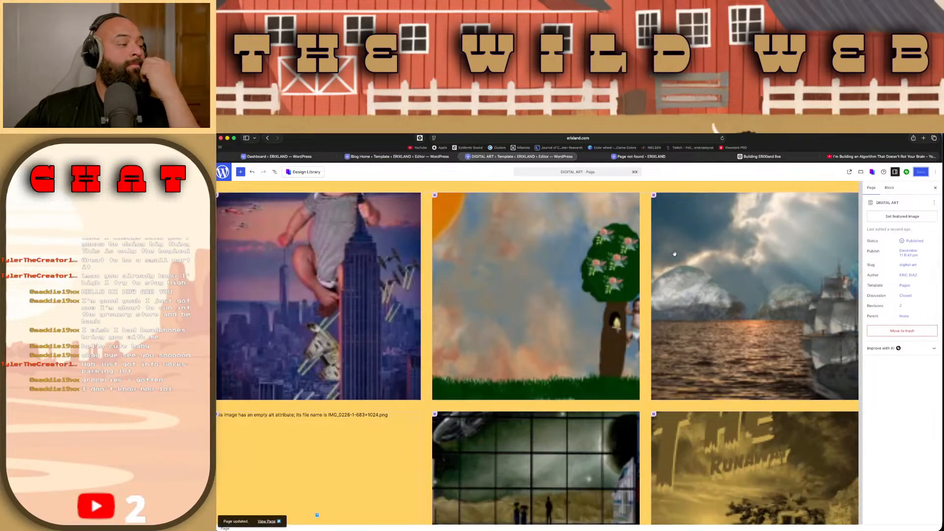
pyautogui.scroll(-7, 674, 254)
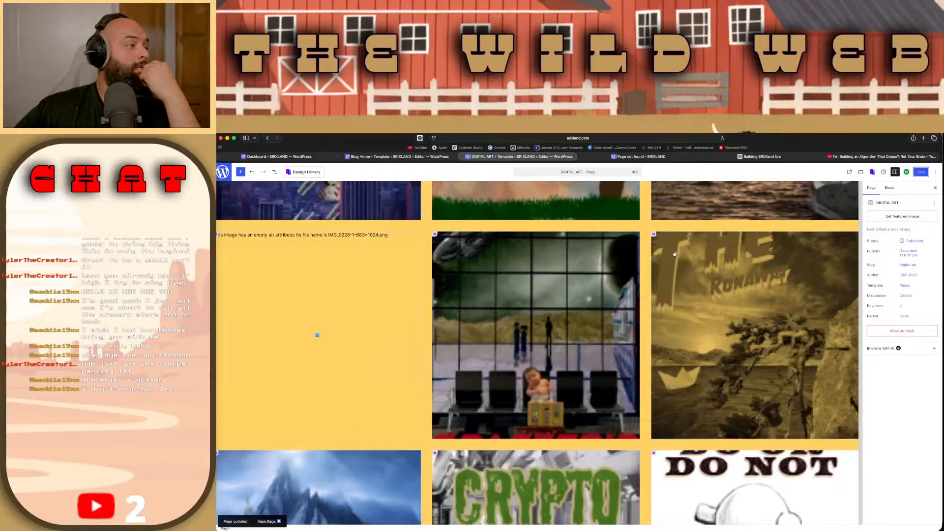
pyautogui.scroll(9, 674, 253)
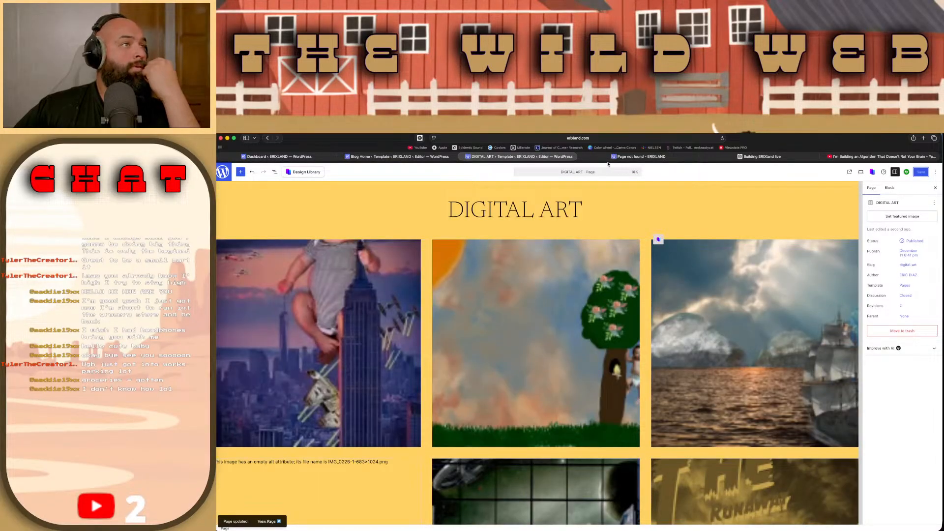
# Step: Open the live DIGITAL ART page in a new tab and check the gallery images down to the footer
pyautogui.click(934, 203)
pyautogui.click(910, 218)
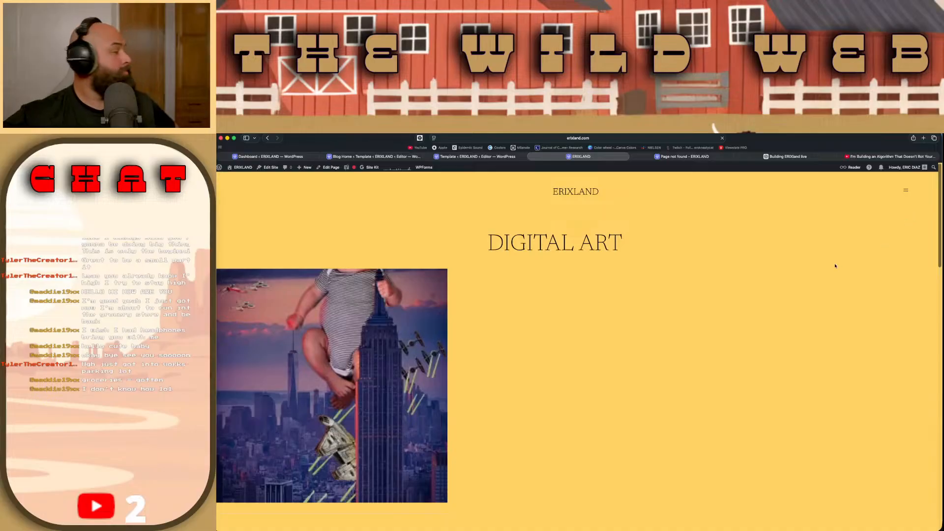
pyautogui.scroll(-10, 835, 266)
pyautogui.scroll(15, 835, 266)
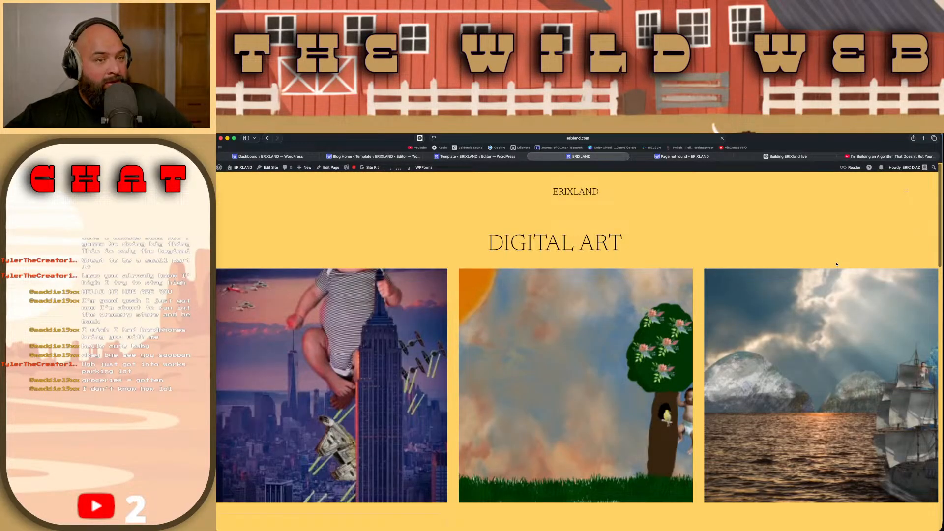
pyautogui.scroll(-5, 836, 264)
pyautogui.scroll(-3, 835, 264)
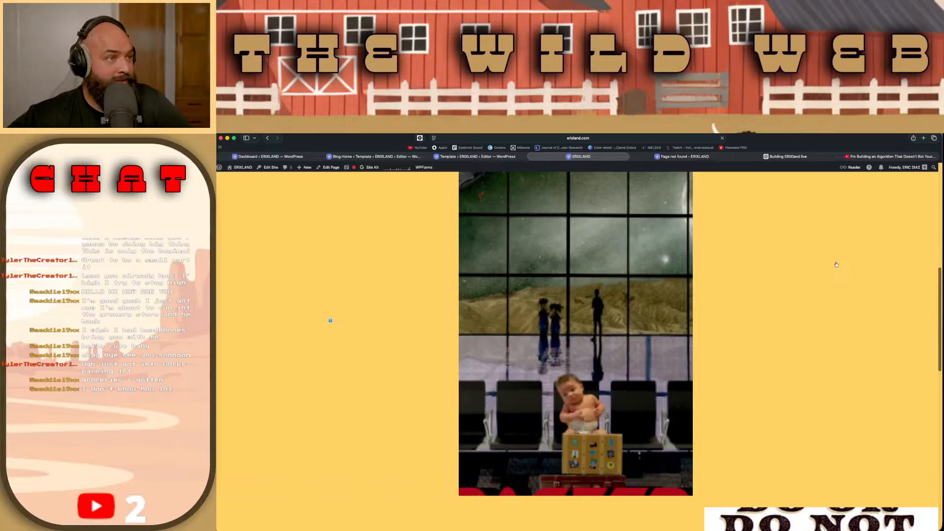
pyautogui.scroll(-10, 836, 264)
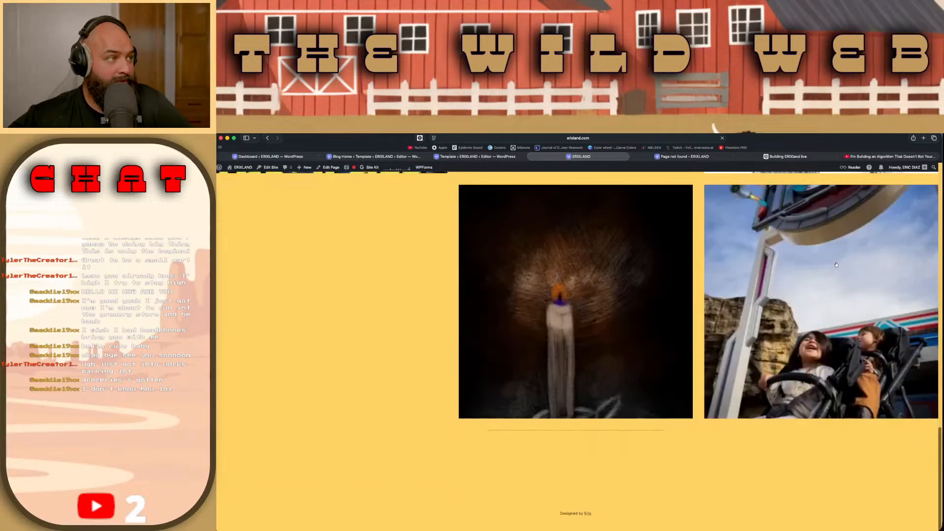
pyautogui.scroll(20, 836, 264)
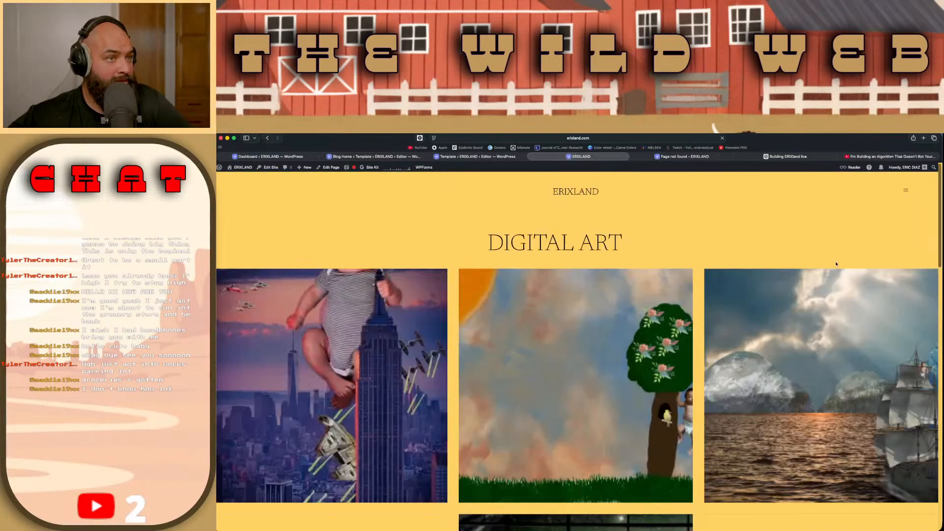
pyautogui.scroll(-20, 497, 424)
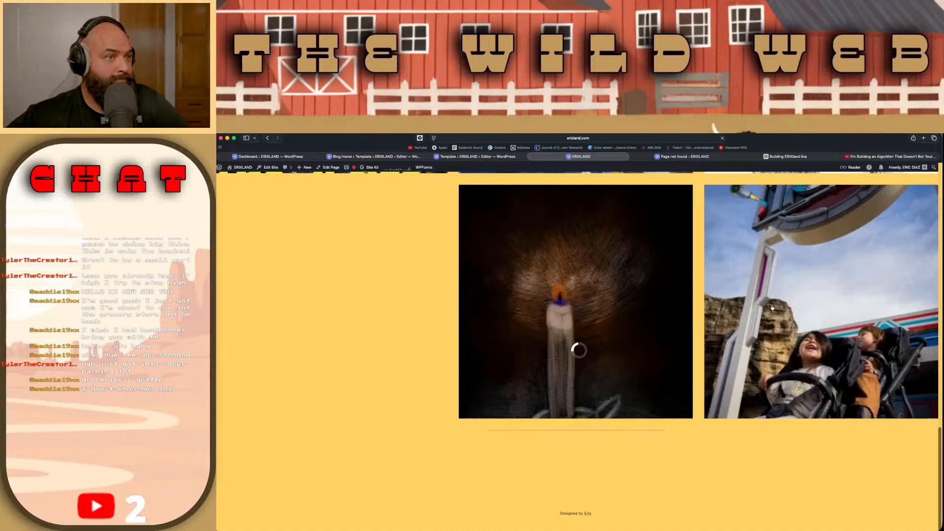
# Step: View the amusement ride photo from the gallery's last row enlarged, close it and return to the page title
pyautogui.click(575, 348)
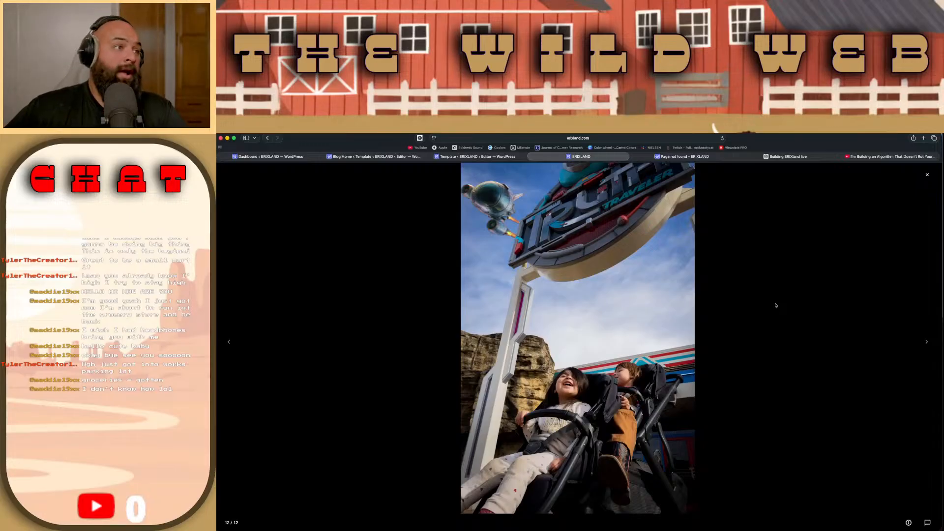
pyautogui.click(775, 306)
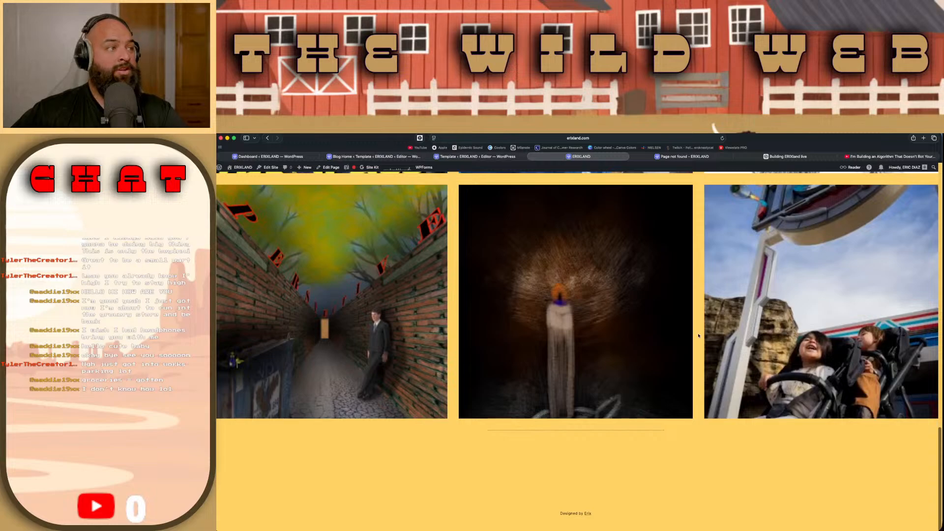
pyautogui.scroll(15, 699, 335)
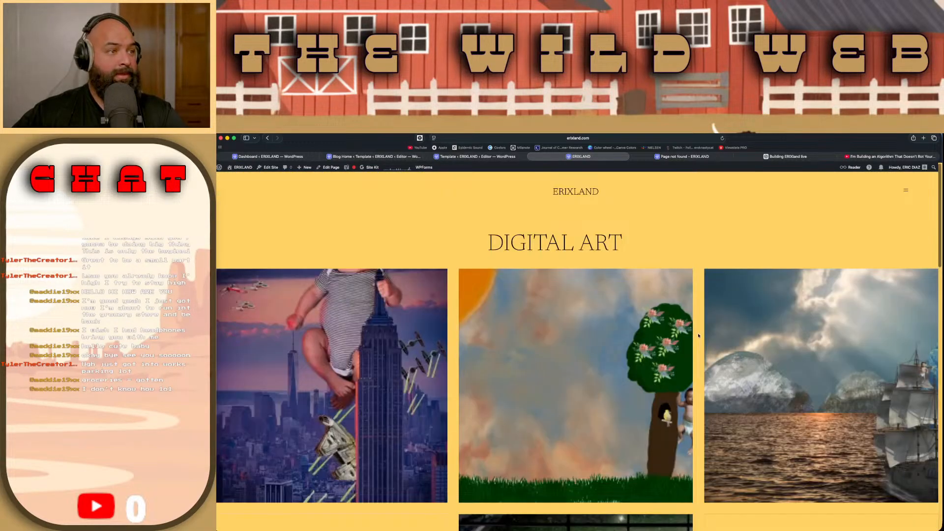
# Step: Return to the DIGITAL ART editor and inspect the block settings of the blank image at the start of the gallery's second row
pyautogui.click(474, 156)
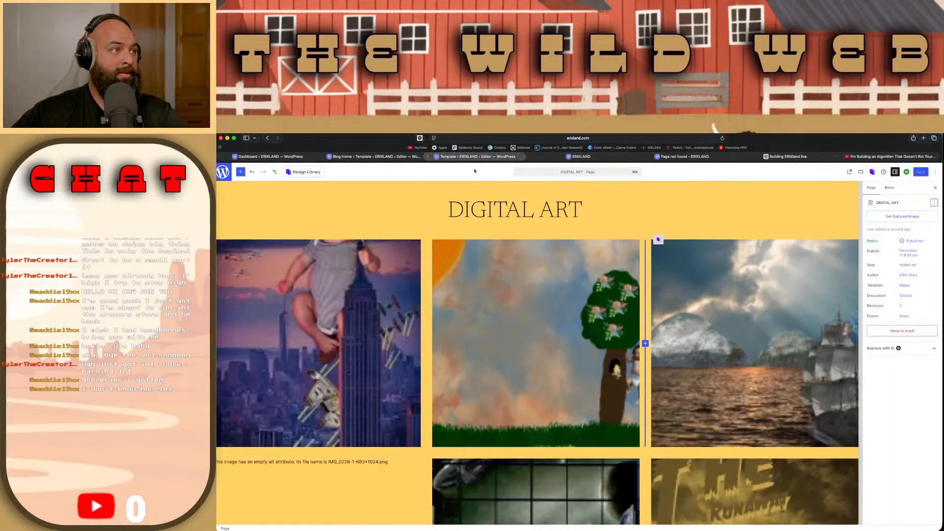
pyautogui.scroll(-3, 510, 214)
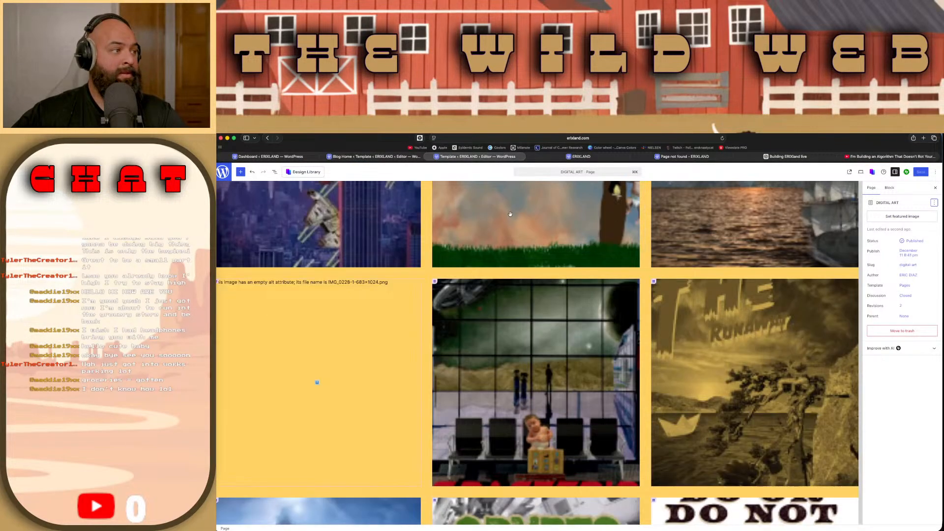
pyautogui.click(356, 298)
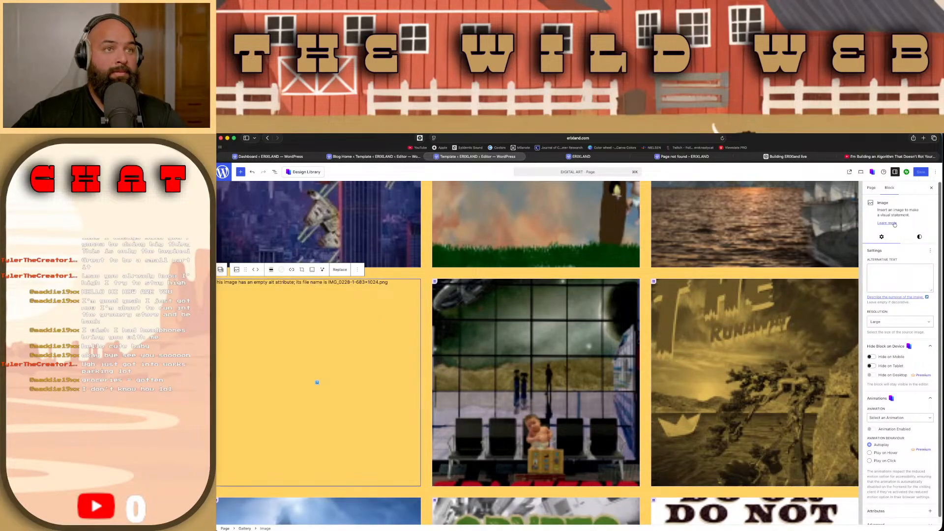
pyautogui.scroll(-1, 894, 227)
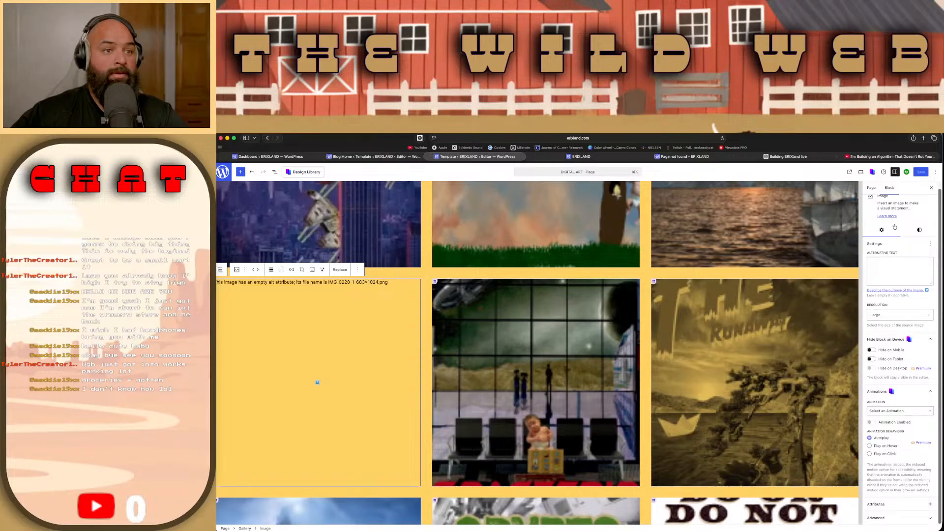
pyautogui.scroll(-15, 816, 328)
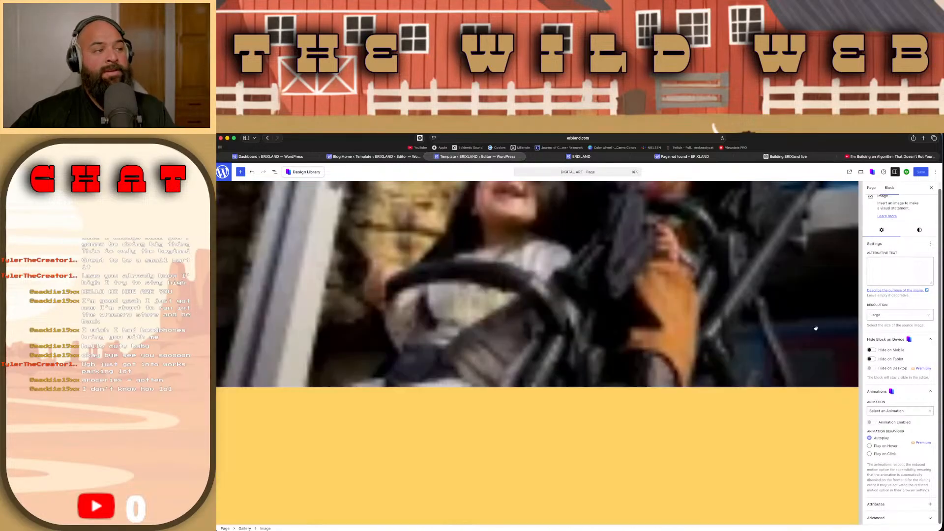
pyautogui.scroll(15, 816, 328)
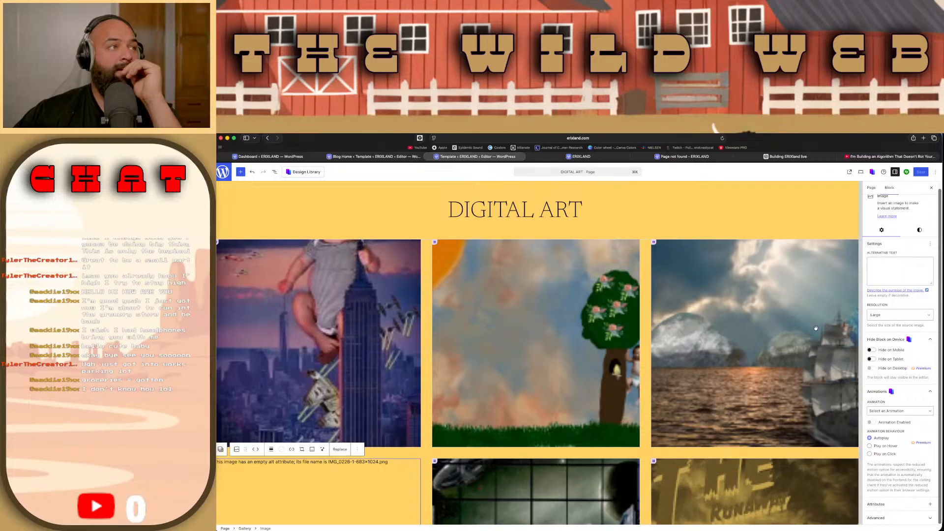
# Step: Select the DIGITAL ART title text and examine which settings are offered for it
pyautogui.click(555, 211)
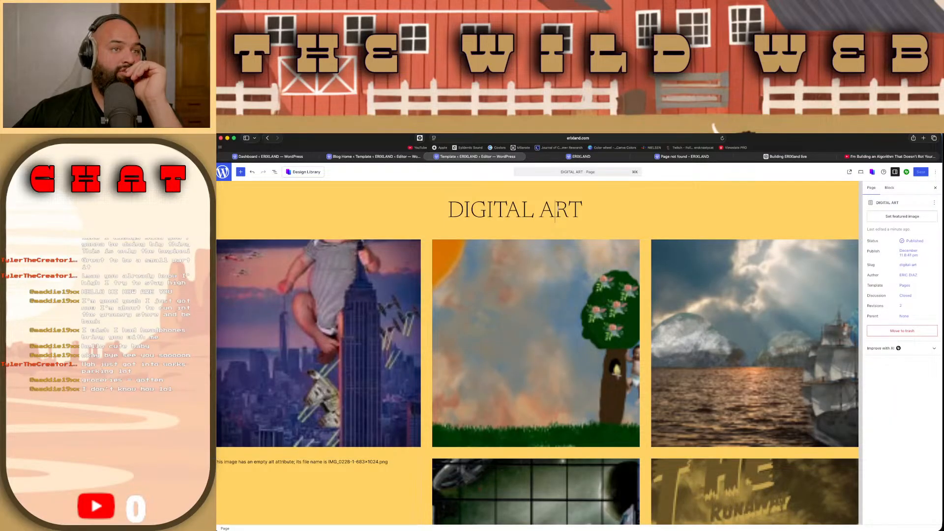
pyautogui.doubleClick(555, 212)
pyautogui.click(598, 209)
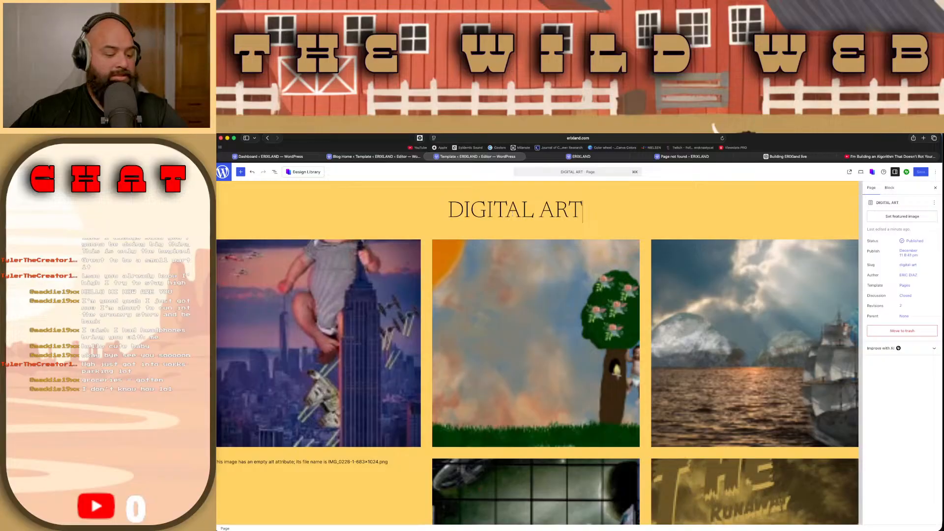
pyautogui.click(446, 207)
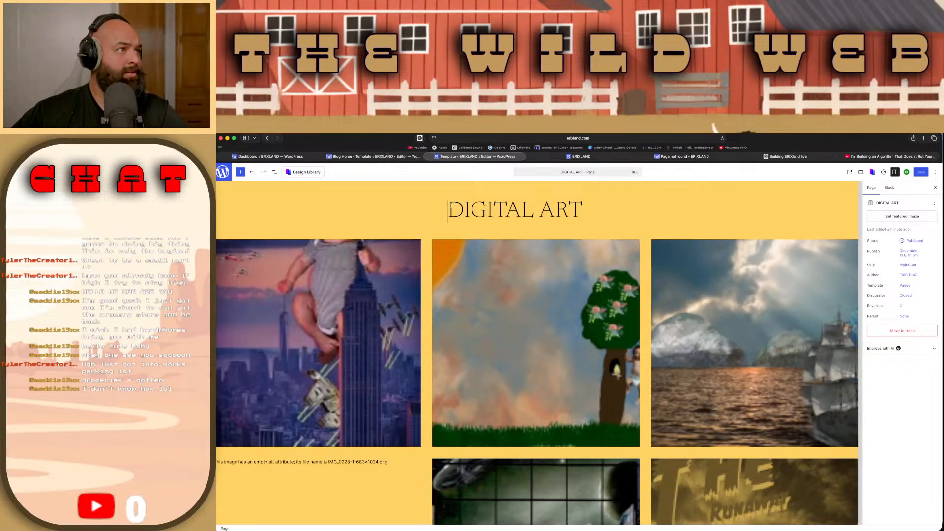
pyautogui.keyDown('shift'); pyautogui.click(585, 203); pyautogui.keyUp('shift')
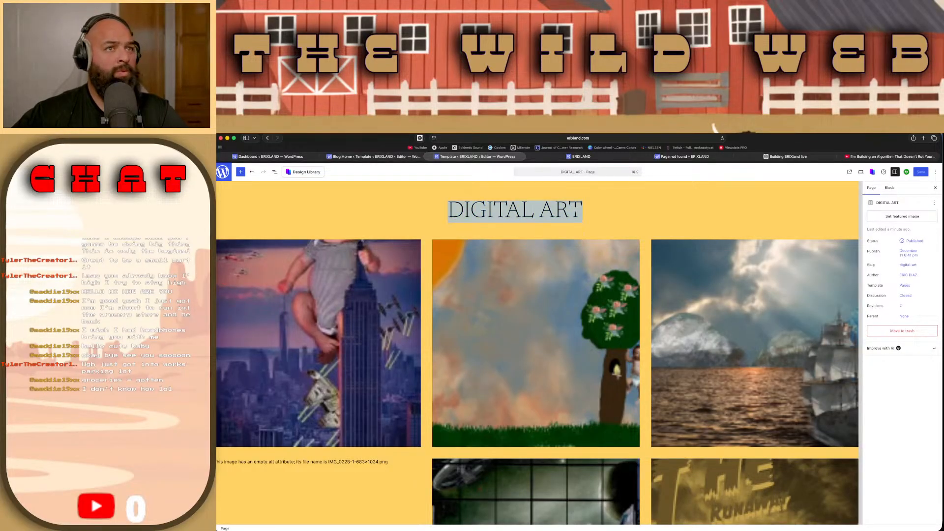
pyautogui.click(871, 187)
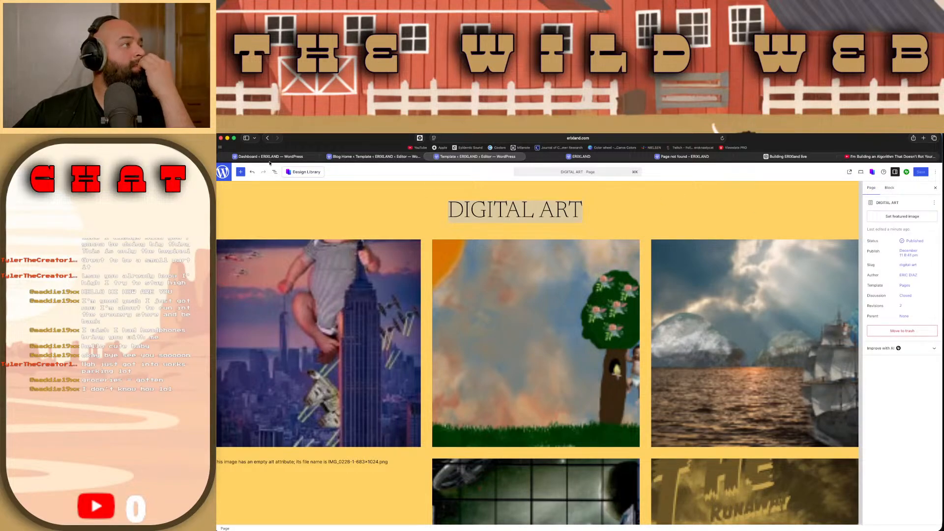
pyautogui.doubleClick(483, 208)
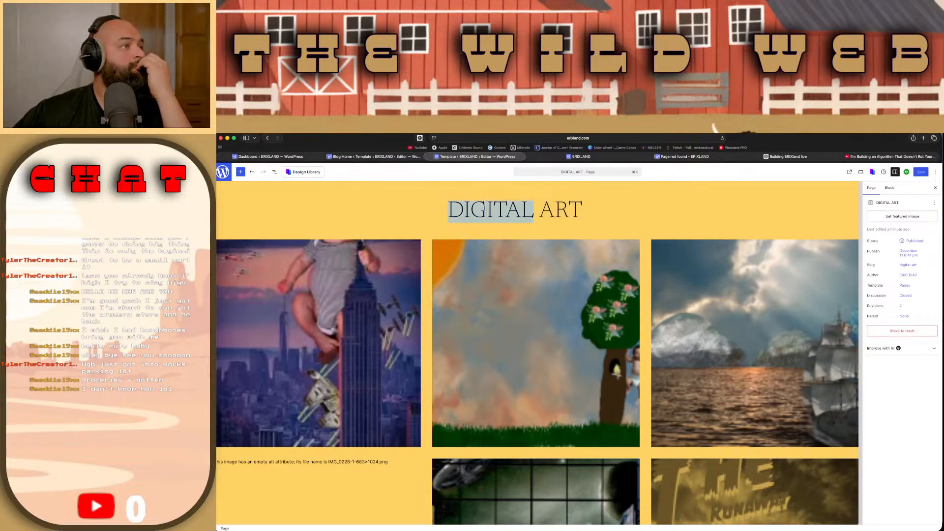
pyautogui.tripleClick(483, 209)
pyautogui.click(644, 217)
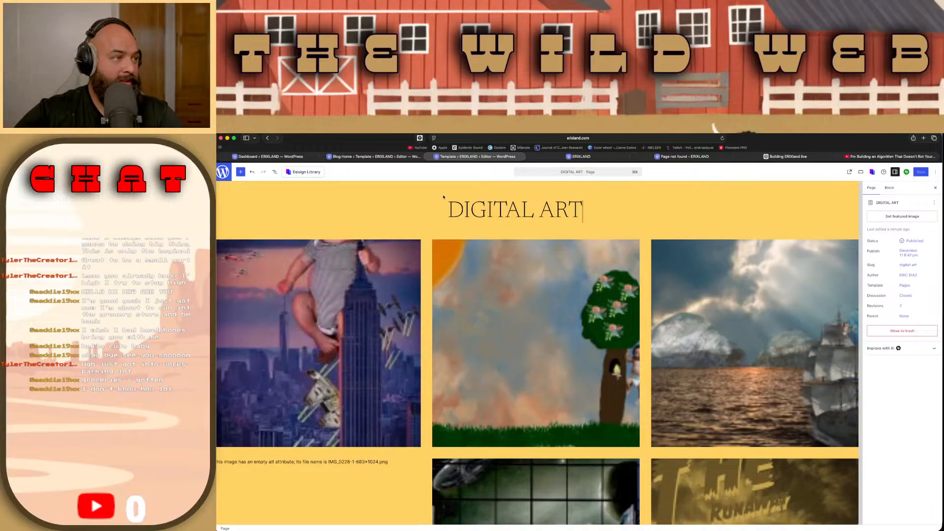
# Step: Look through the gallery in the editor and open the Jetpack settings for the page
pyautogui.scroll(-20, 404, 229)
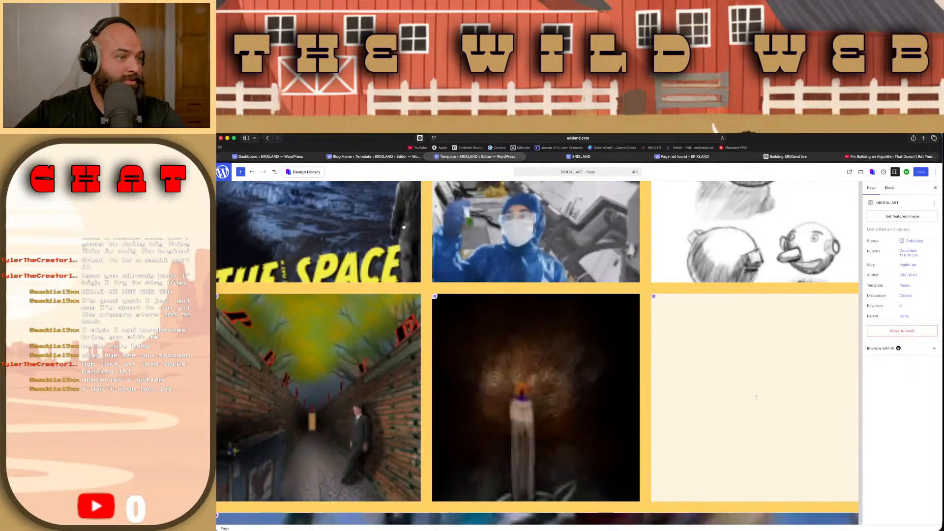
pyautogui.scroll(20, 403, 226)
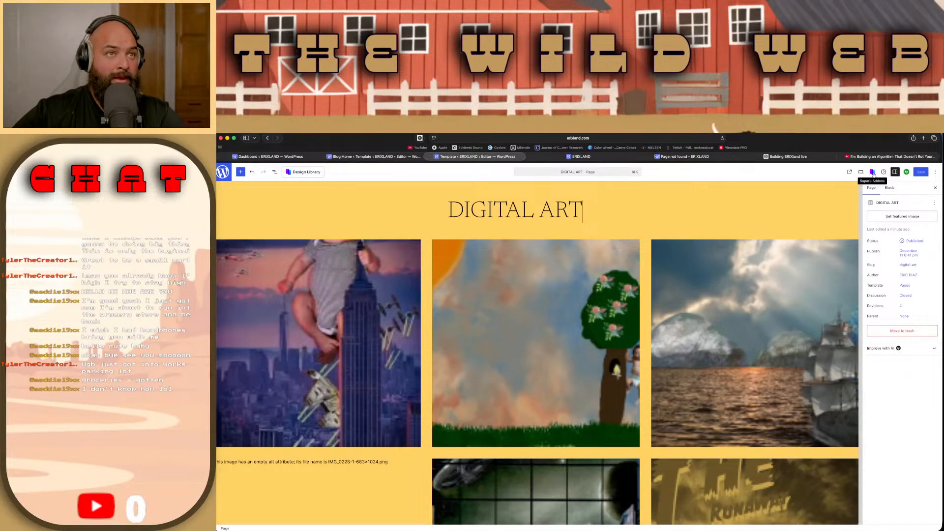
pyautogui.click(906, 171)
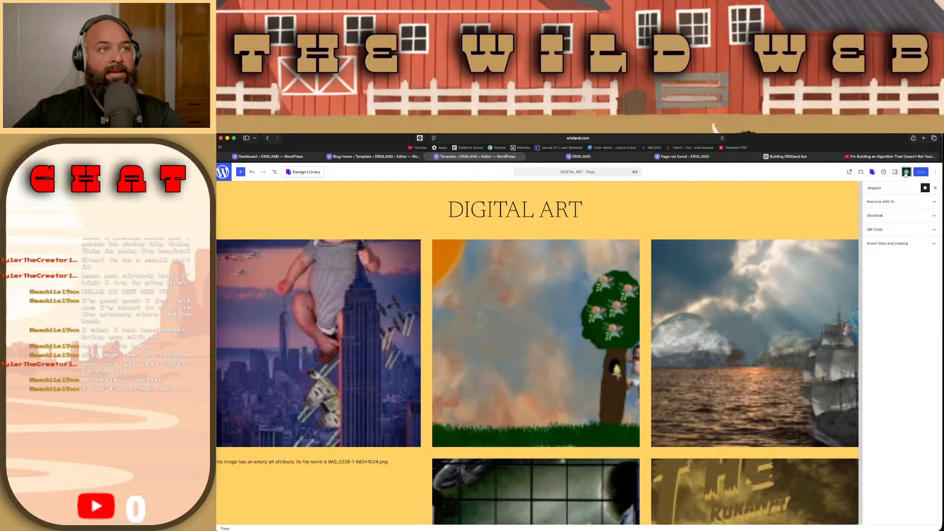
# Step: Switch to the Blog Home template, close its expanded navigation menu and look over the home page layout
pyautogui.click(363, 157)
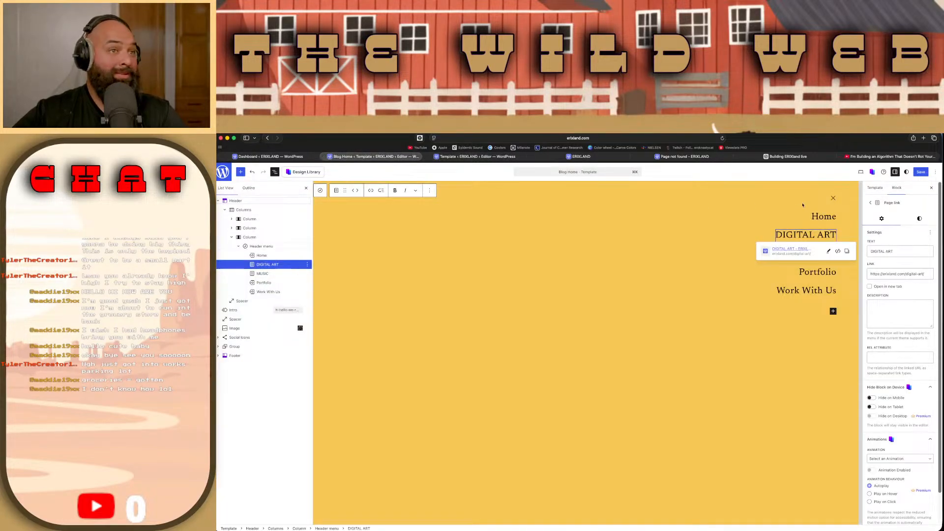
pyautogui.click(833, 198)
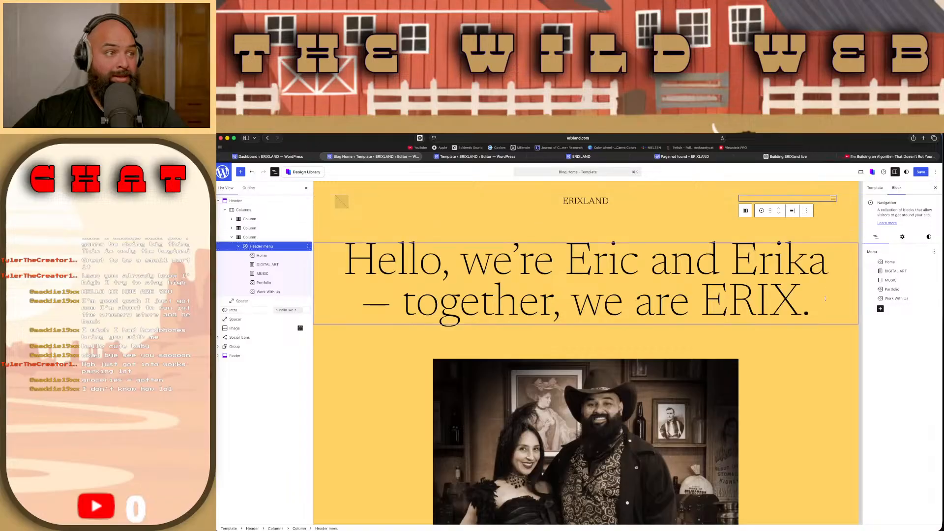
pyautogui.scroll(-10, 825, 298)
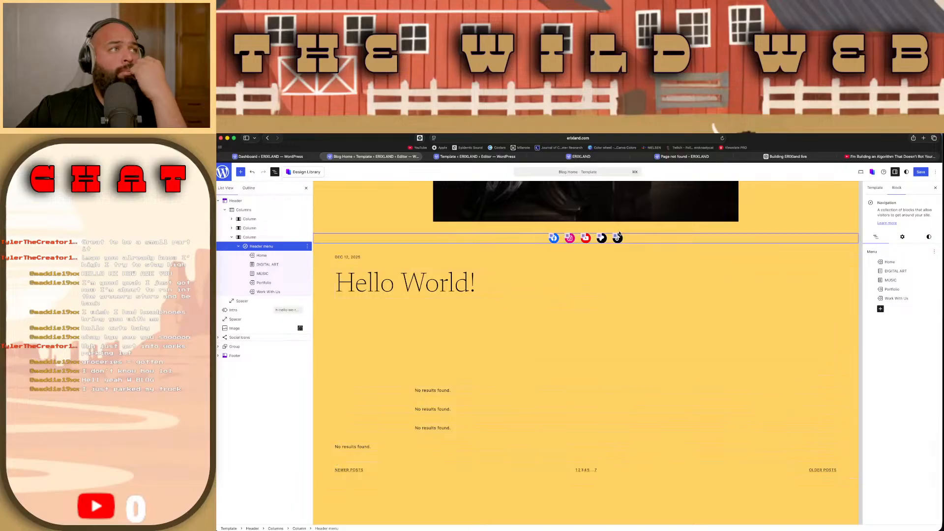
# Step: Go to the live ERIXLAND site, open its home page from the navigation menu and look through the layout
pyautogui.click(504, 158)
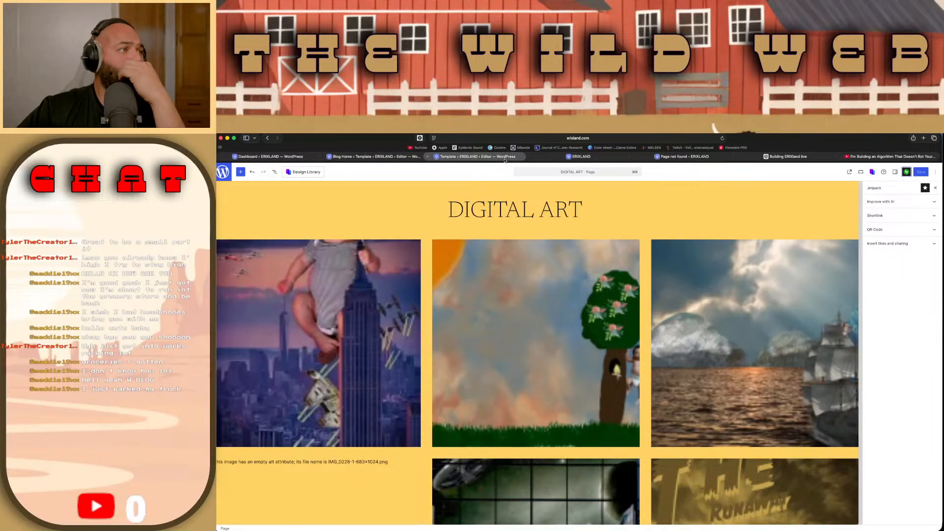
pyautogui.click(579, 158)
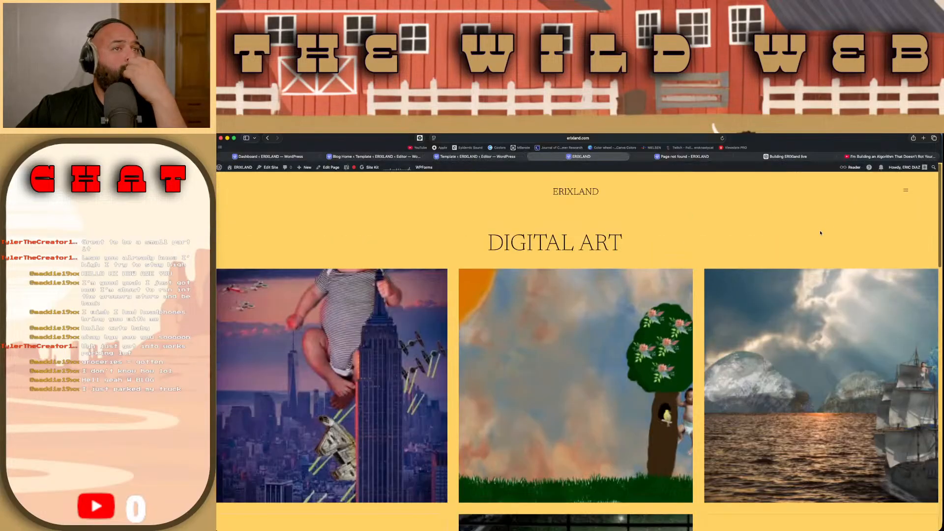
pyautogui.click(906, 189)
pyautogui.click(745, 209)
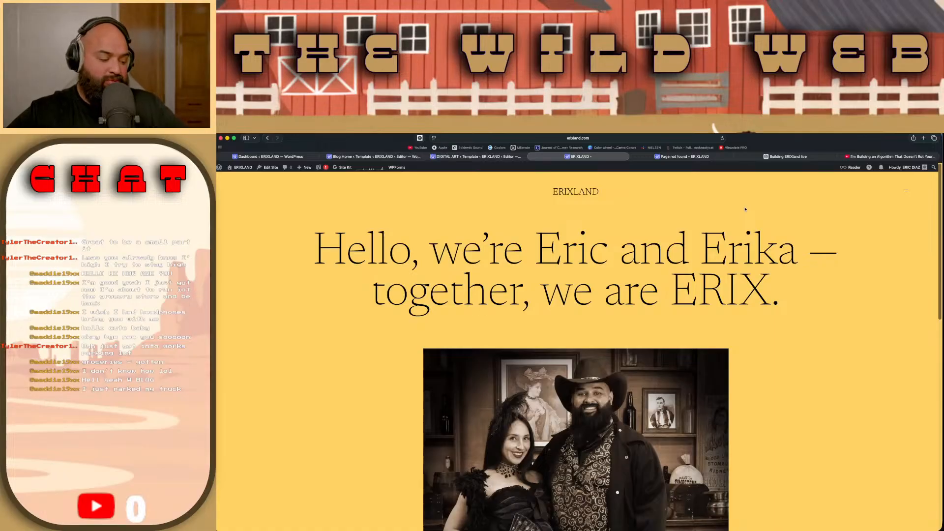
pyautogui.scroll(-10, 766, 270)
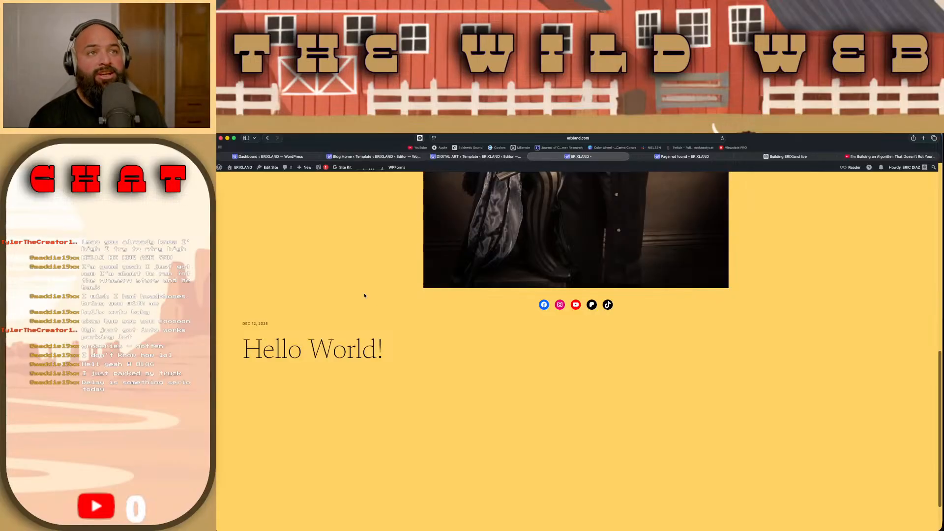
# Step: Show the Blog Home template in the code editor and look through its block markup
pyautogui.click(365, 157)
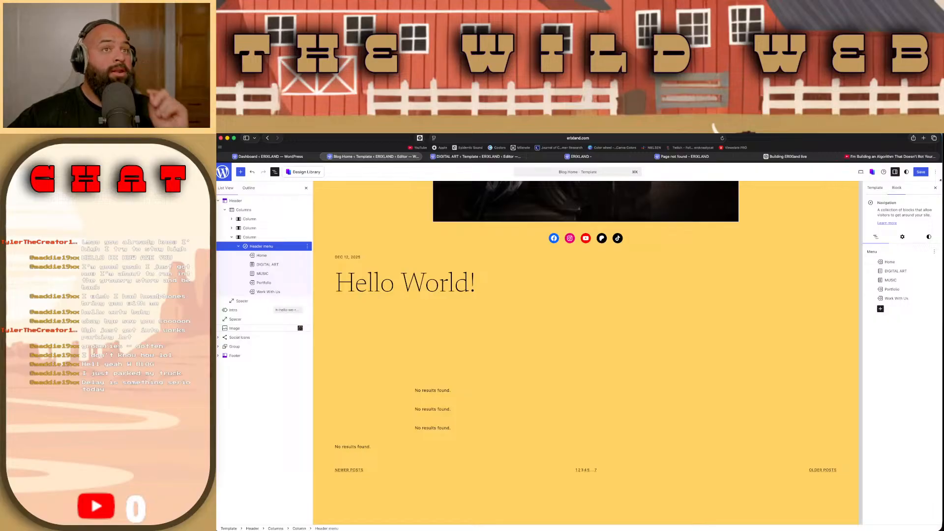
pyautogui.click(935, 172)
pyautogui.click(897, 269)
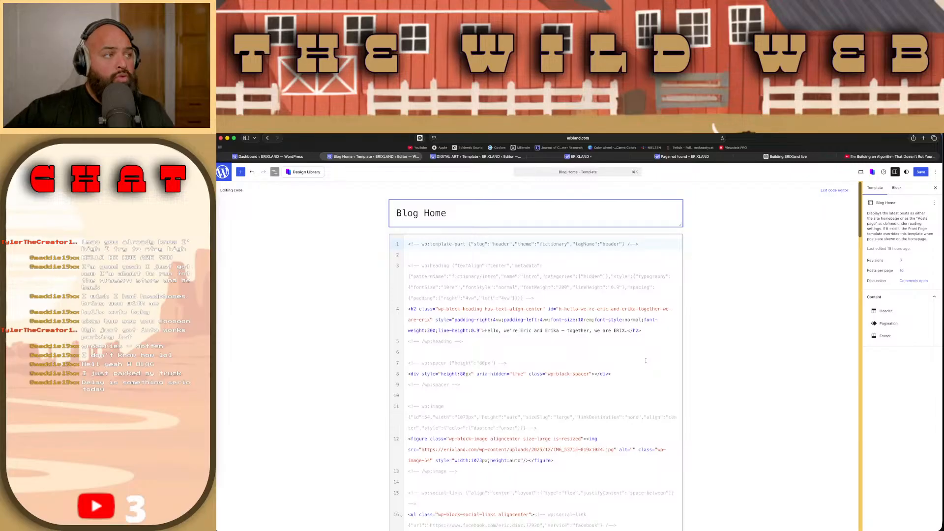
pyautogui.scroll(-8, 646, 361)
pyautogui.scroll(-1, 645, 361)
pyautogui.scroll(9, 640, 331)
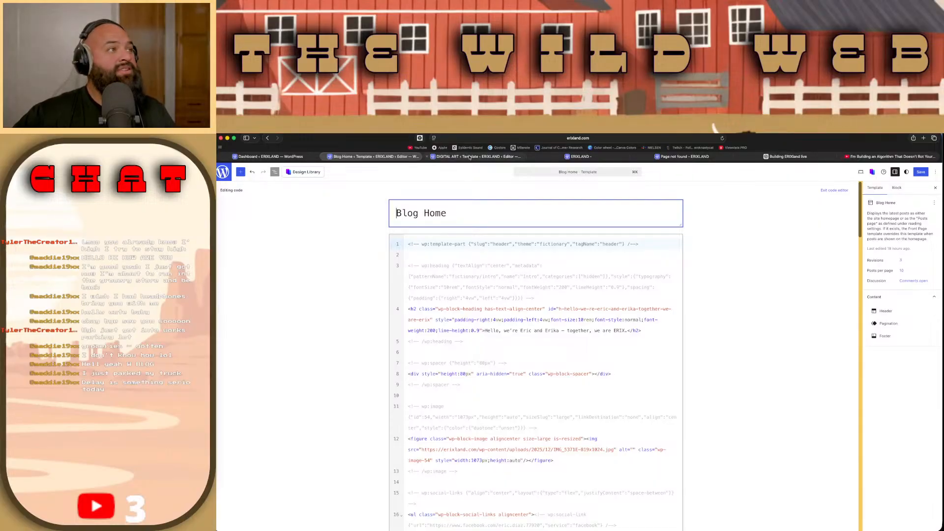
# Step: Open the Hello World! post from the live home page and read through its content
pyautogui.click(551, 159)
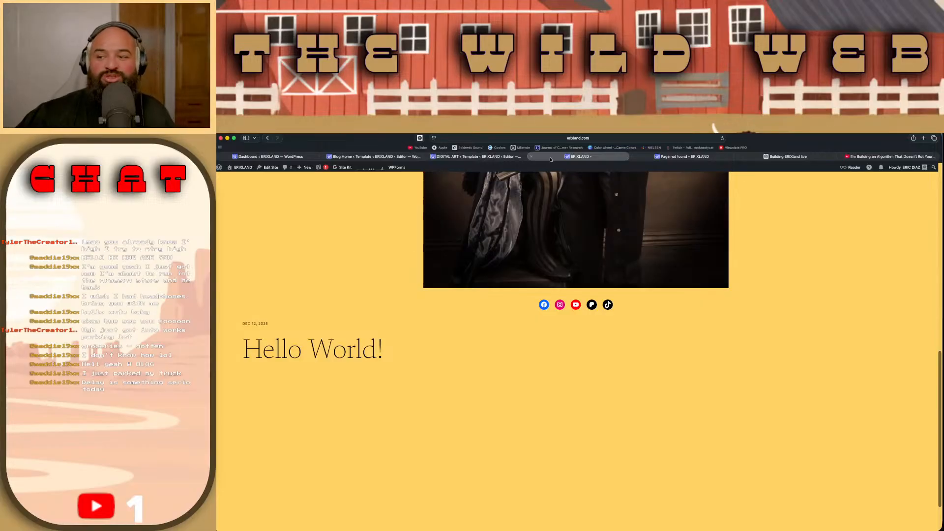
pyautogui.click(338, 351)
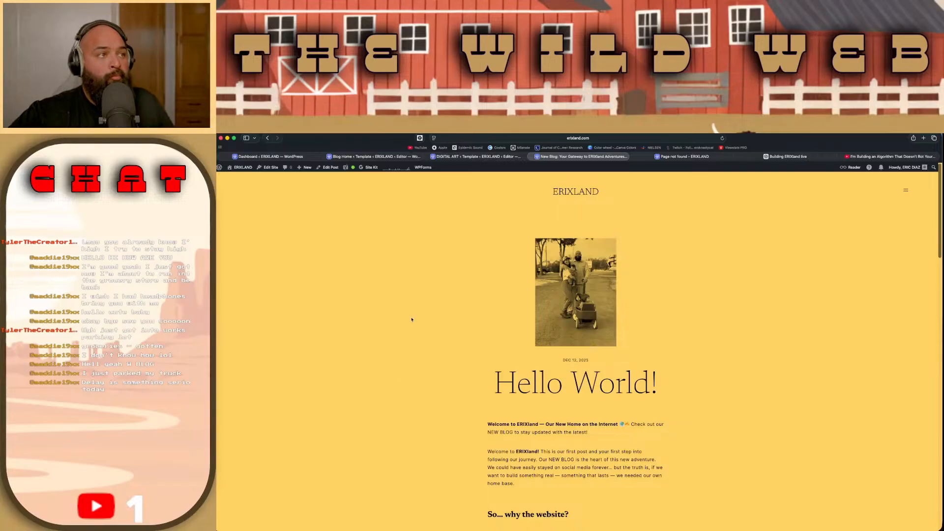
pyautogui.scroll(-1, 413, 318)
pyautogui.scroll(-2, 544, 310)
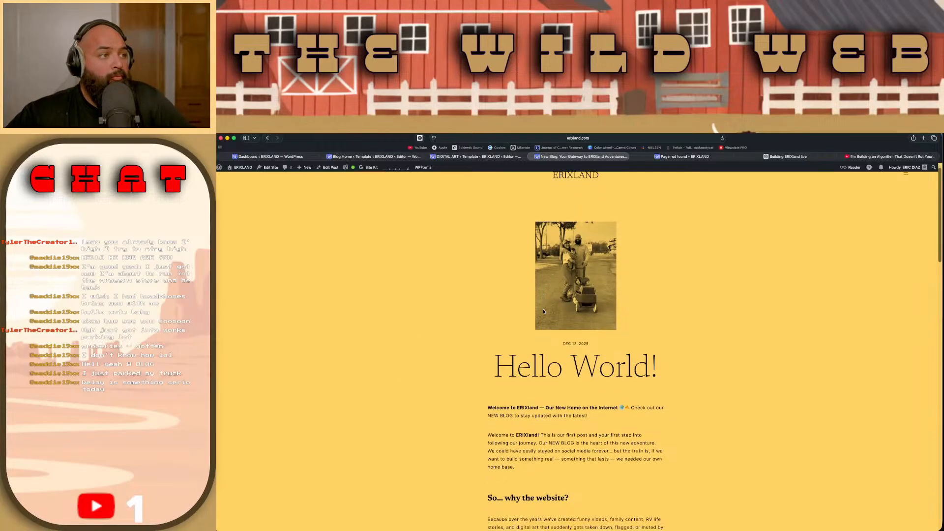
pyautogui.scroll(-3, 543, 311)
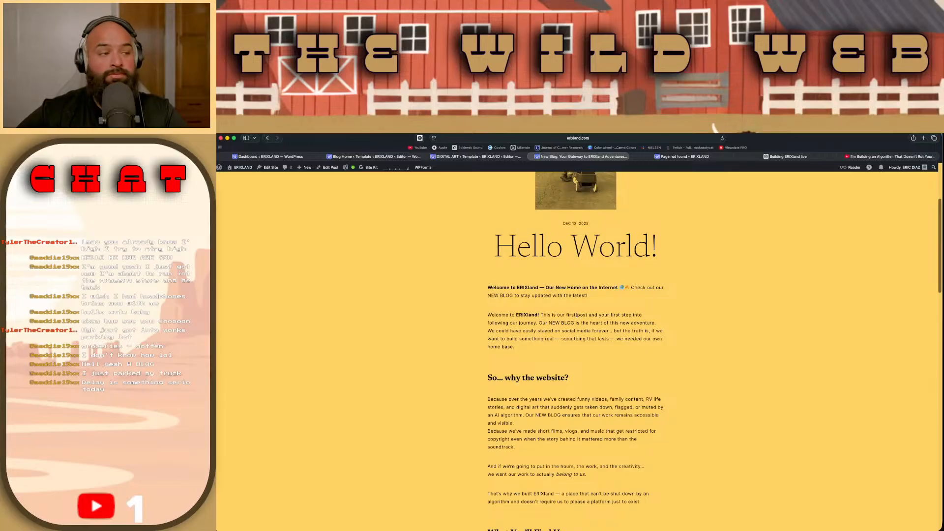
pyautogui.scroll(-4, 577, 315)
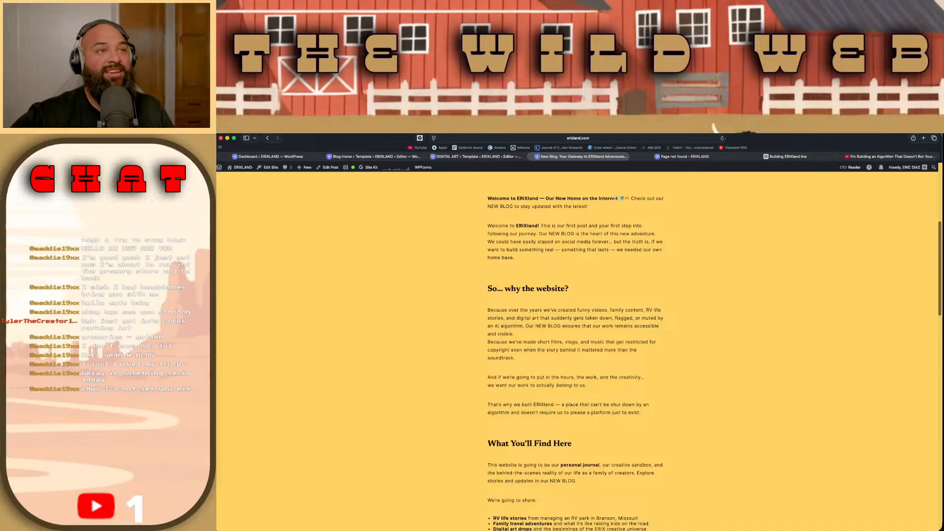
# Step: Open YouTube in a new browser tab and pause the playback in the Music app
pyautogui.click(869, 158)
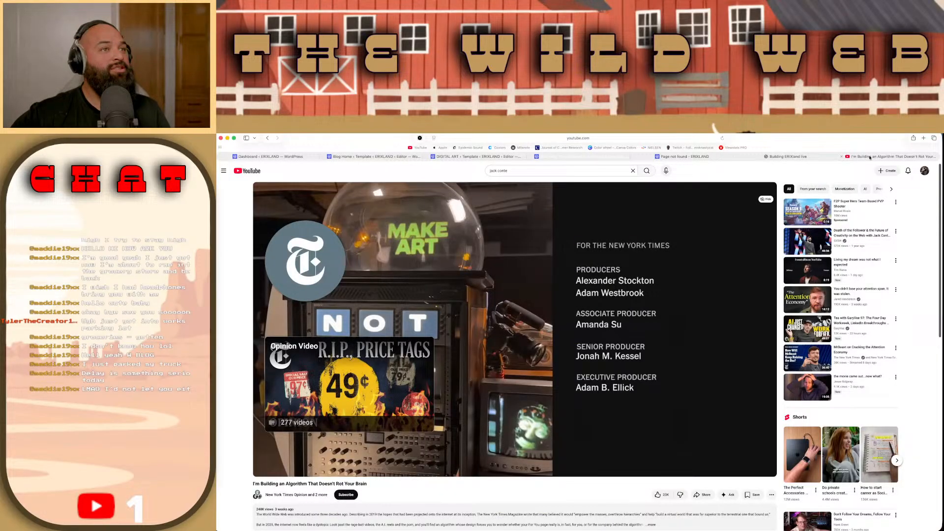
pyautogui.press('super+t')
pyautogui.click(429, 270)
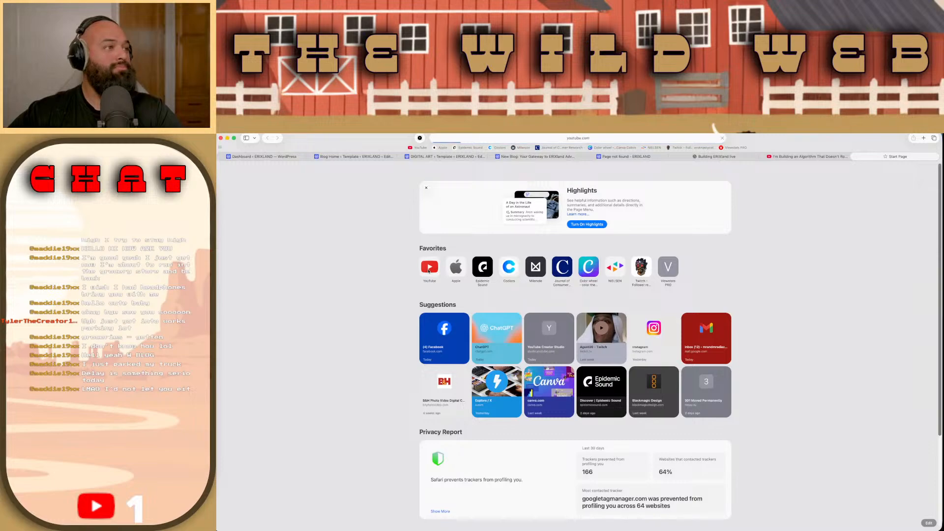
pyautogui.moveTo(464, 528)
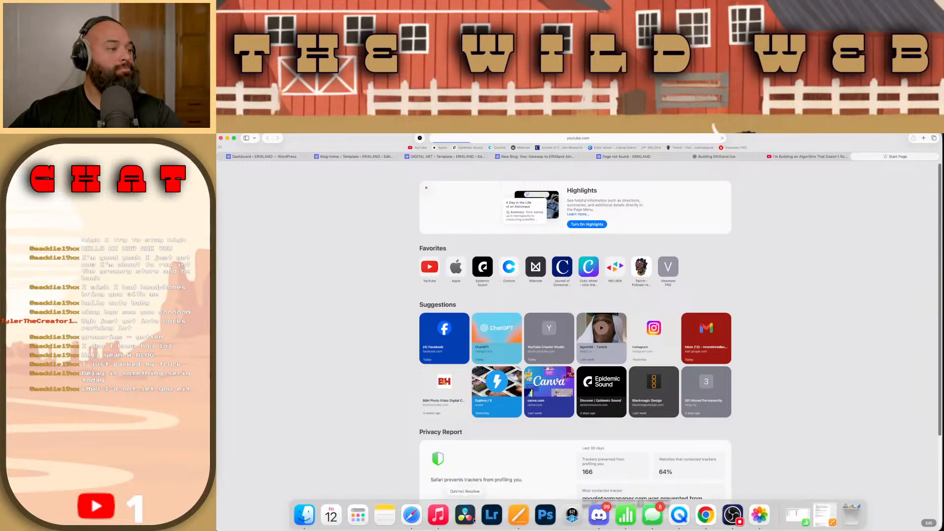
pyautogui.click(438, 515)
pyautogui.click(529, 348)
pyautogui.click(417, 355)
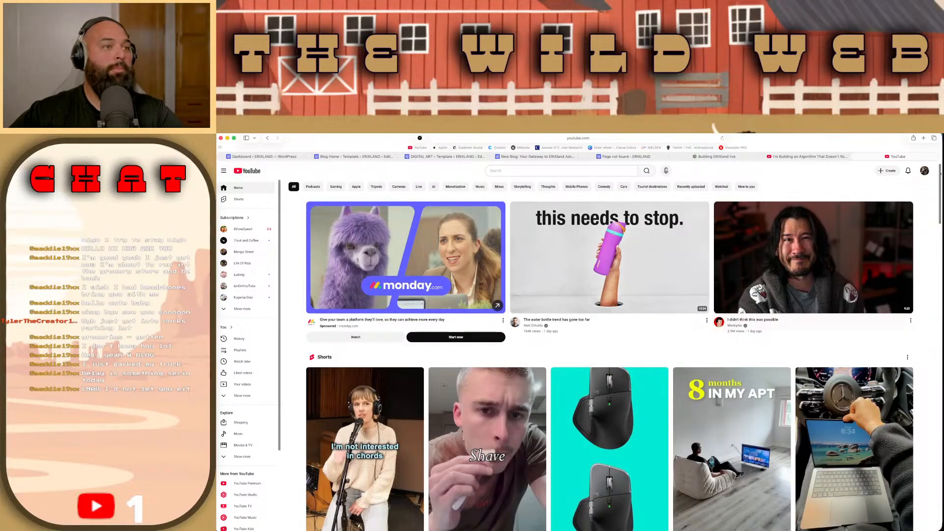
# Step: Open the ERIX channel's Shorts, play the short "Only in the Ozarks" and pause it
pyautogui.click(924, 171)
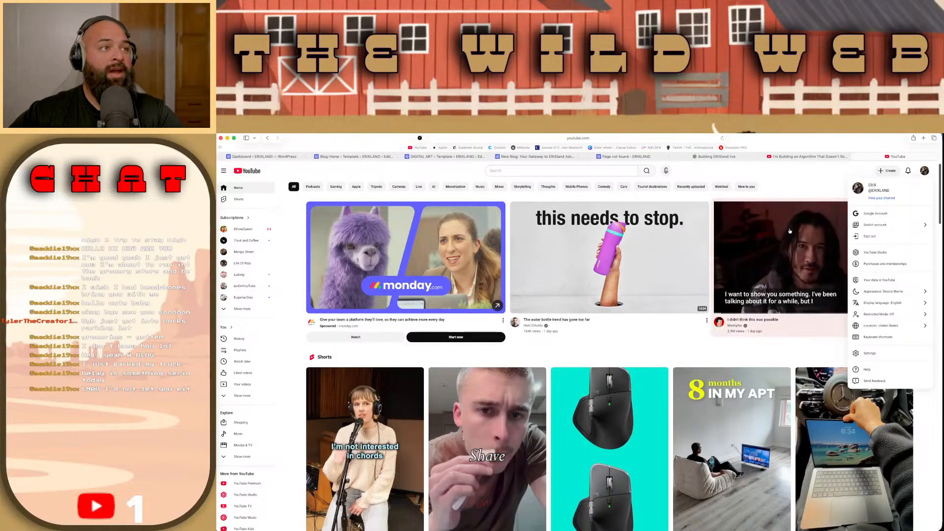
pyautogui.click(880, 199)
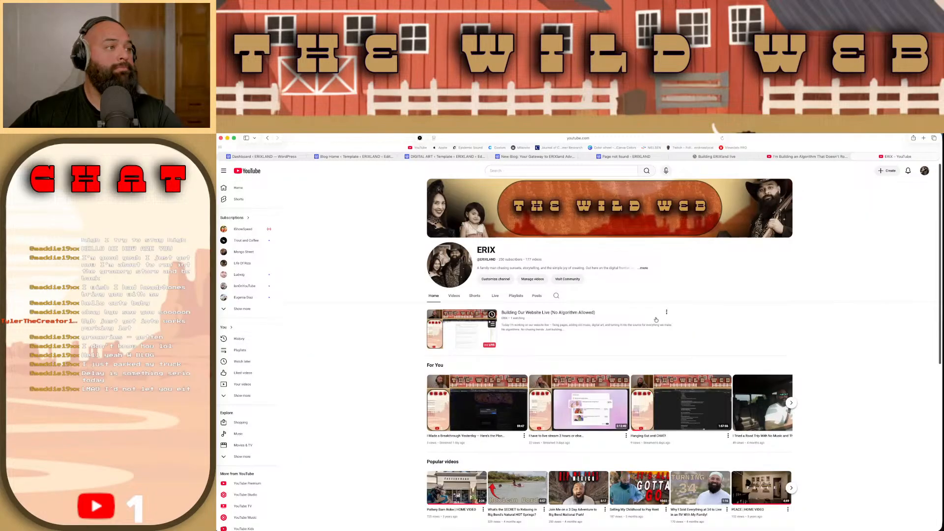
pyautogui.click(474, 297)
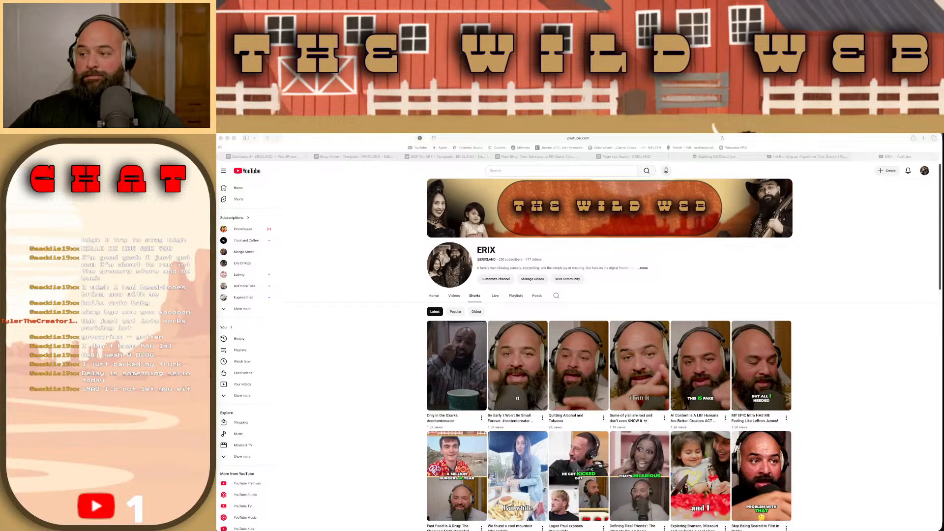
pyautogui.click(450, 367)
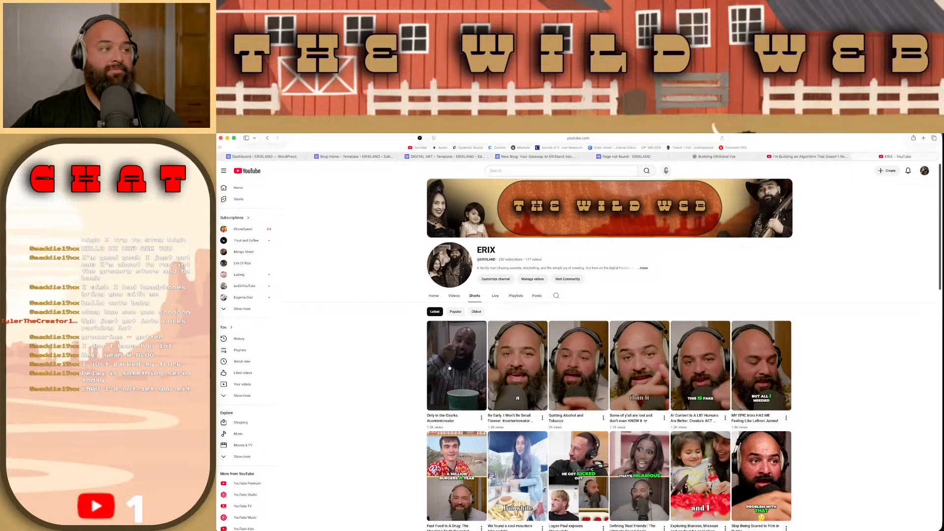
pyautogui.click(450, 367)
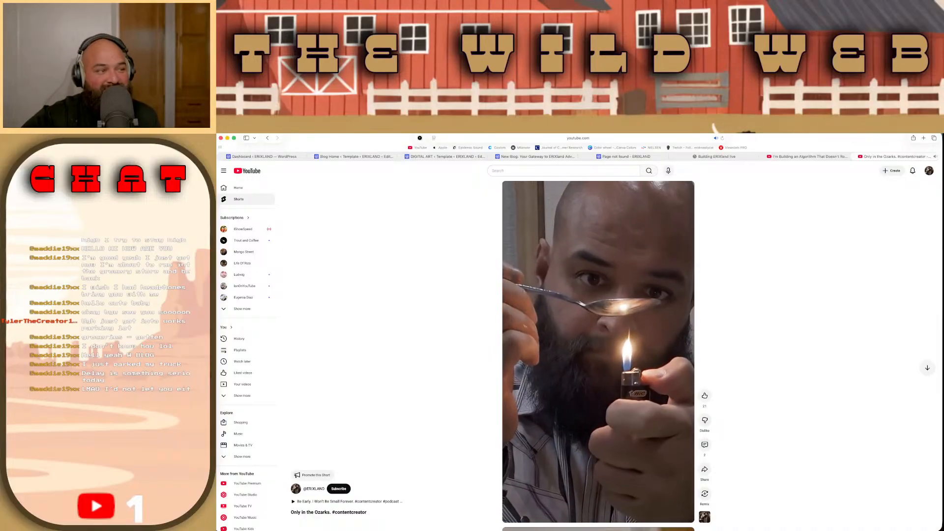
pyautogui.click(569, 322)
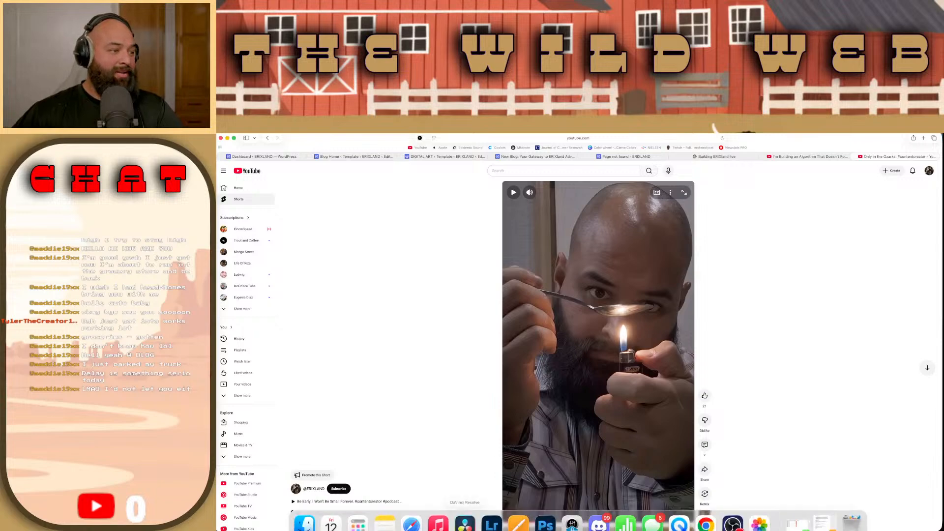
# Step: Switch to the Music app, resume the Classical for Reading and Writing playlist and raise its volume slightly
pyautogui.click(437, 513)
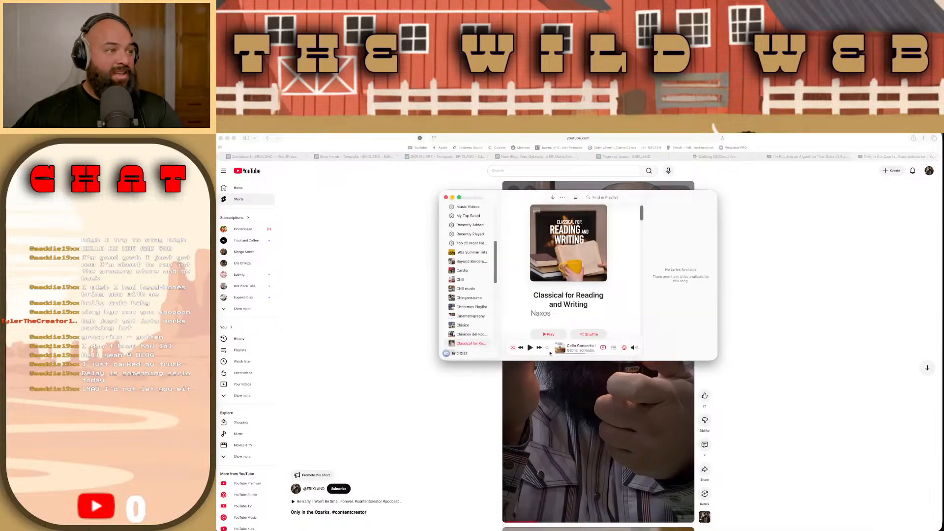
pyautogui.click(530, 348)
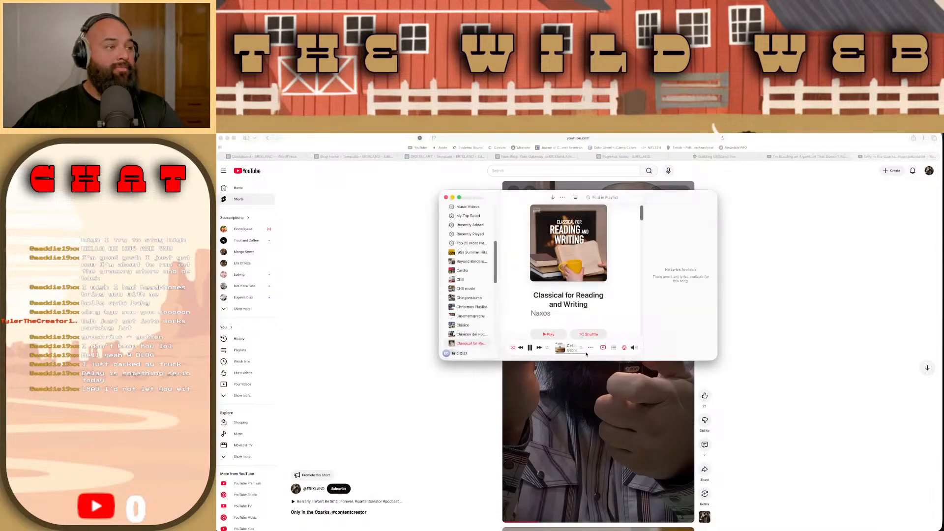
pyautogui.moveTo(633, 348)
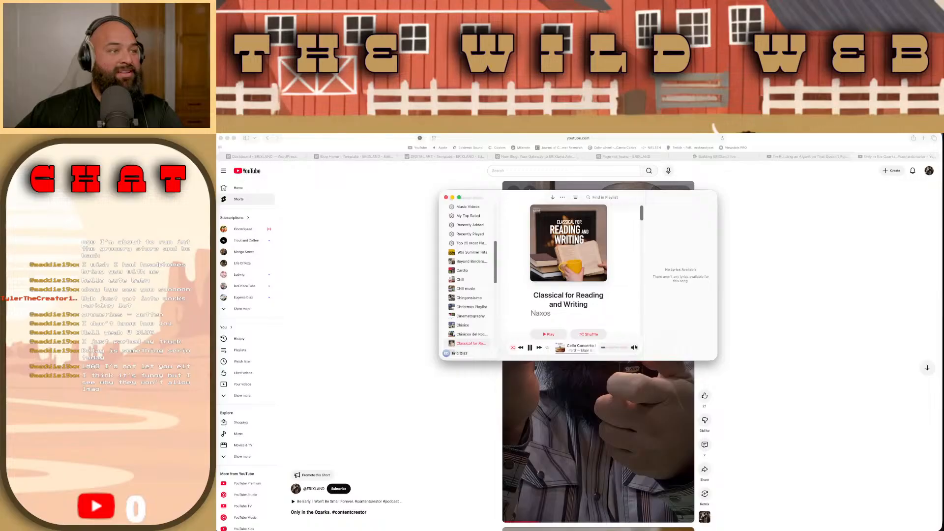
pyautogui.moveTo(602, 351); pyautogui.dragTo(609, 349)
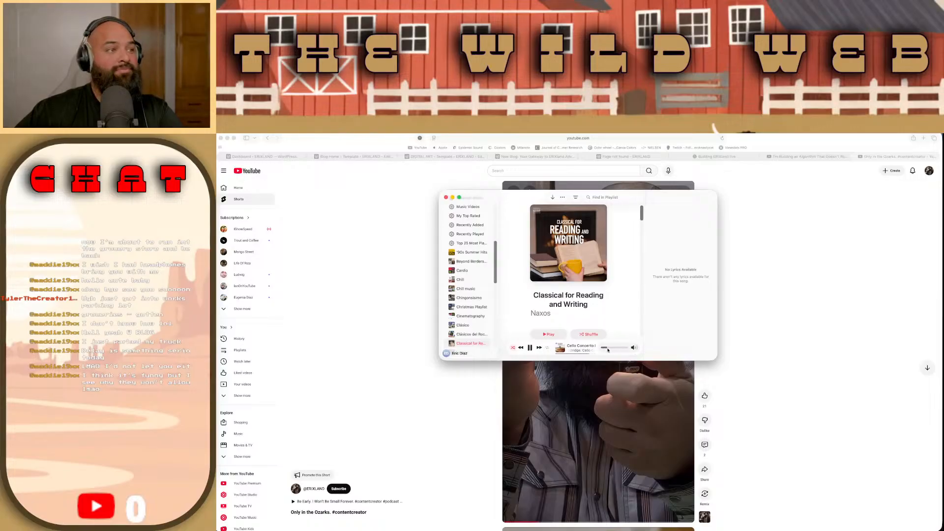
pyautogui.click(428, 238)
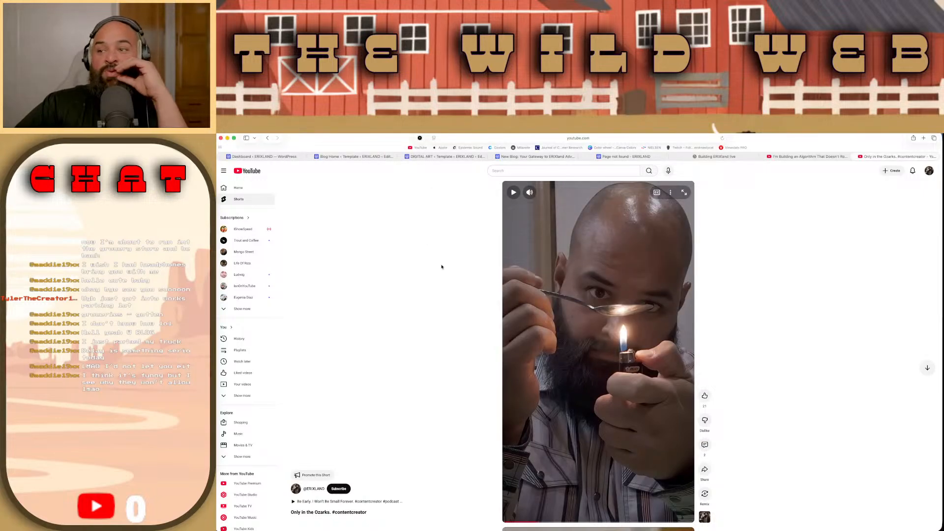
# Step: Return to the DIGITAL ART editor, remove the duotone filter from The Runaway image in the gallery's second row and save the page
pyautogui.moveTo(448, 158)
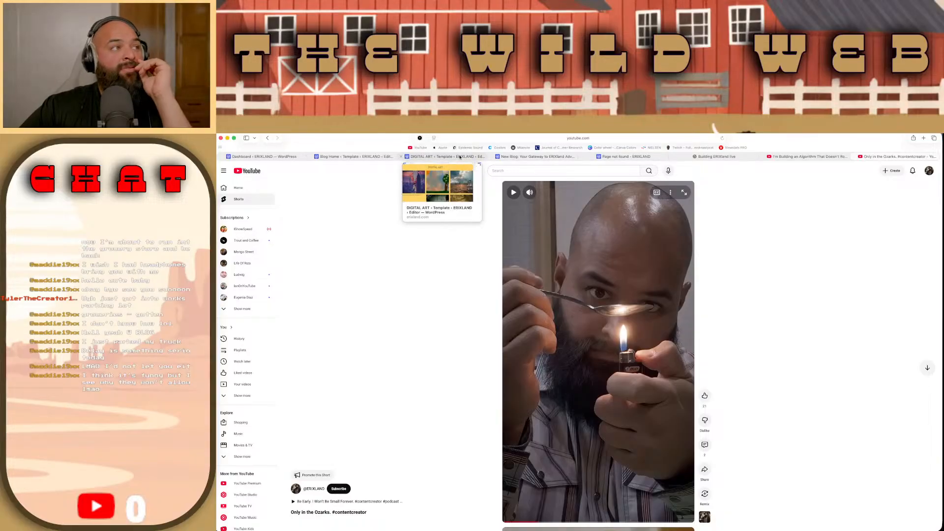
pyautogui.click(459, 156)
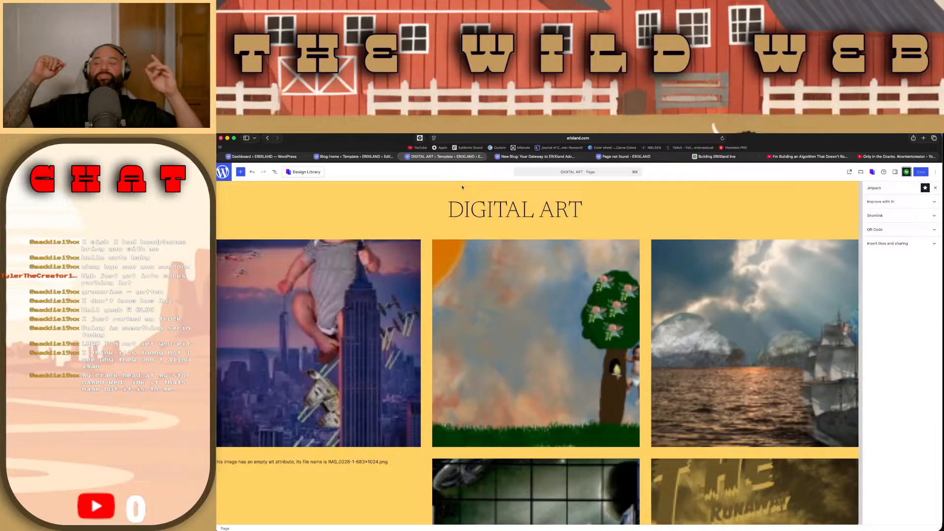
pyautogui.scroll(-6, 558, 253)
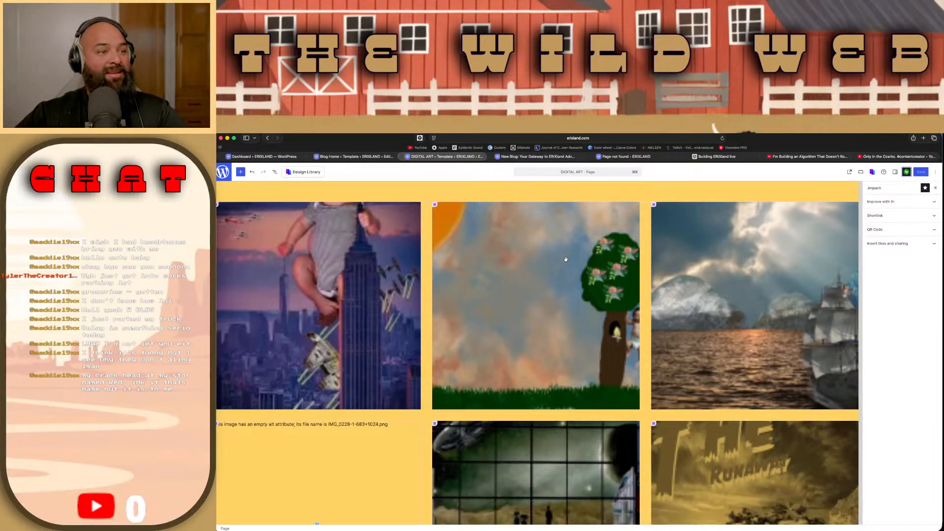
pyautogui.scroll(4, 694, 251)
pyautogui.click(694, 252)
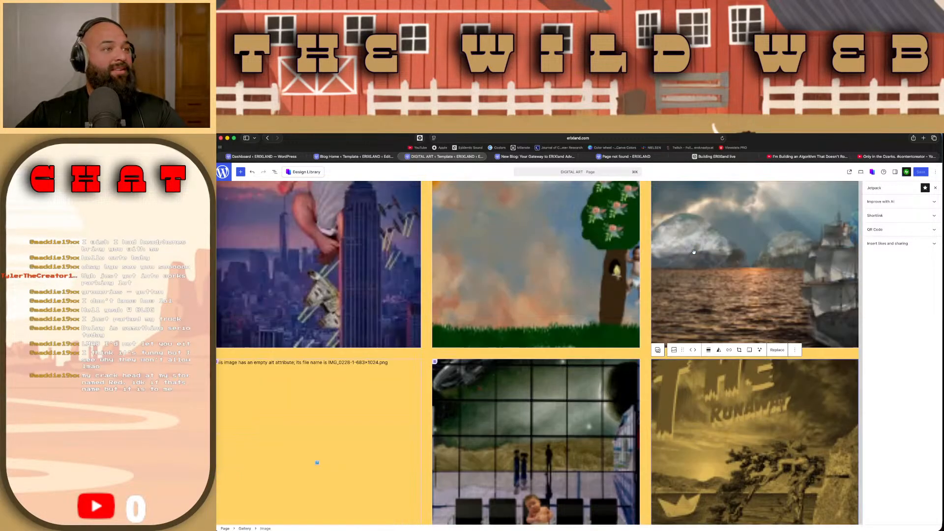
pyautogui.click(718, 350)
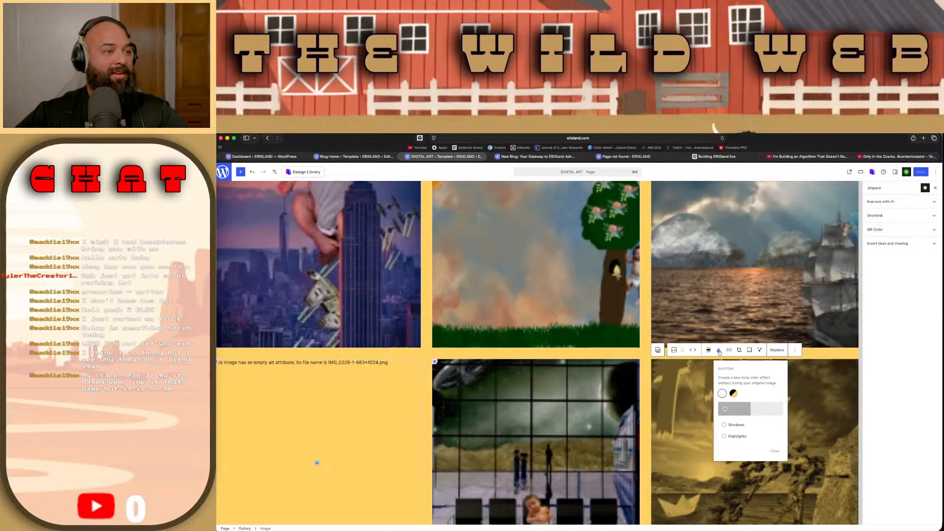
pyautogui.click(722, 394)
pyautogui.click(718, 464)
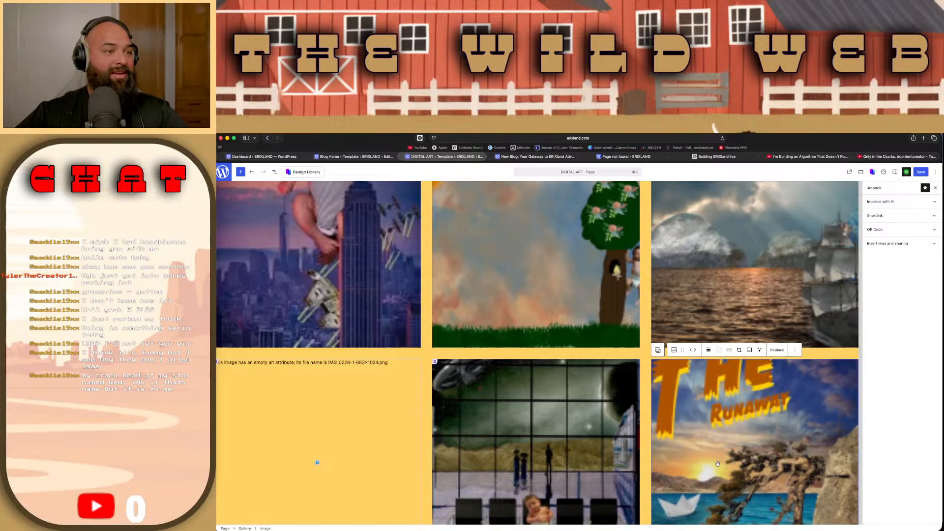
pyautogui.click(359, 429)
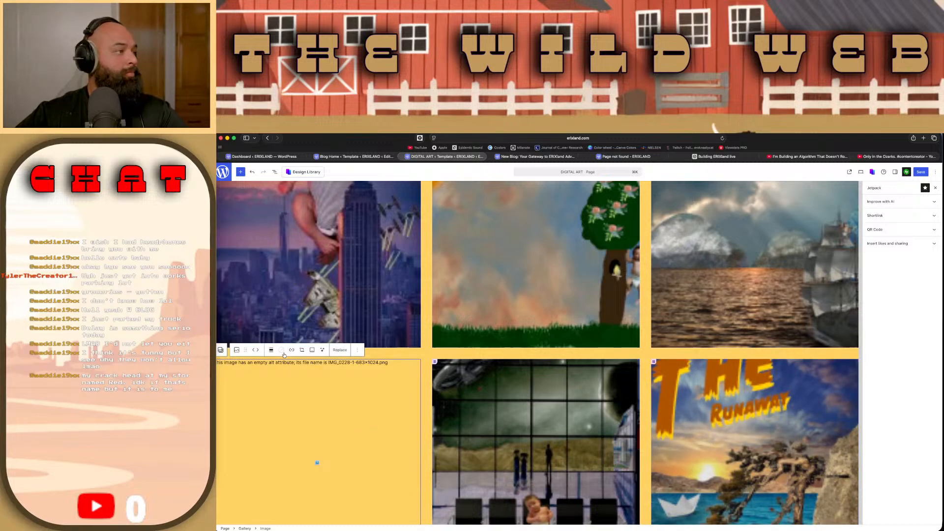
pyautogui.click(920, 172)
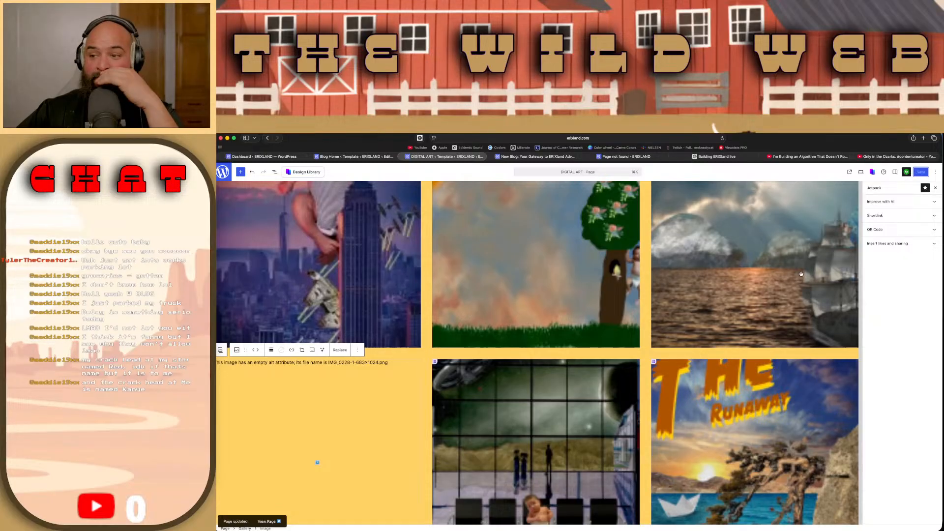
# Step: Look over the DIGITAL ART gallery down to its end and select the blank image in the fourth row
pyautogui.scroll(-6, 800, 274)
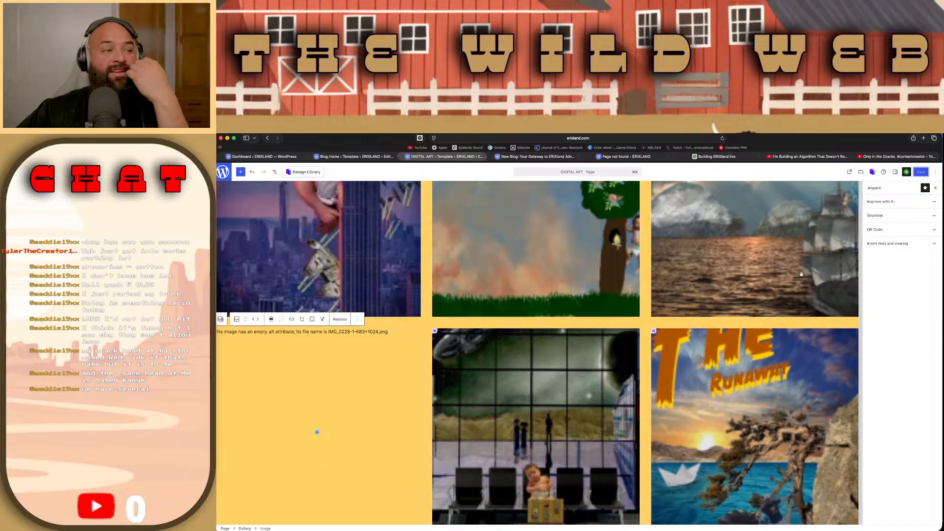
pyautogui.scroll(-1, 800, 274)
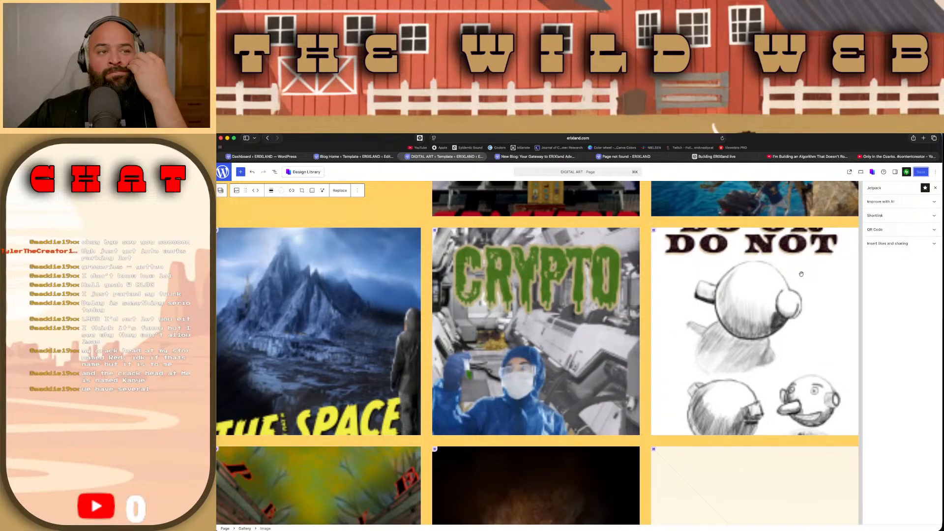
pyautogui.scroll(-5, 801, 274)
pyautogui.click(818, 306)
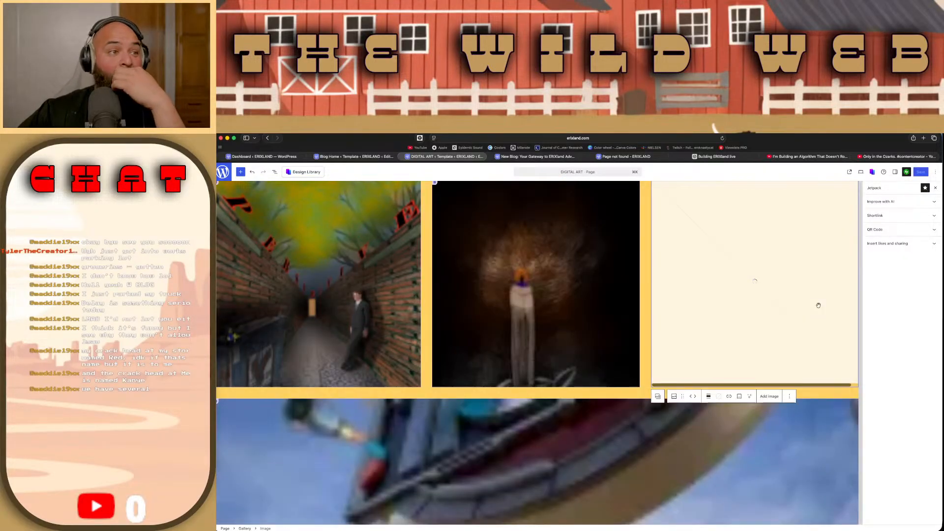
pyautogui.scroll(3, 818, 305)
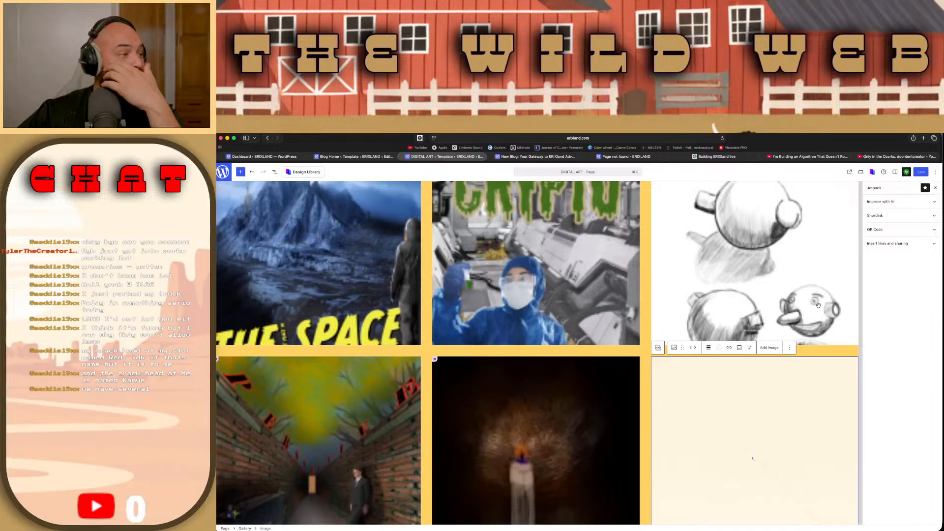
pyautogui.scroll(5, 818, 305)
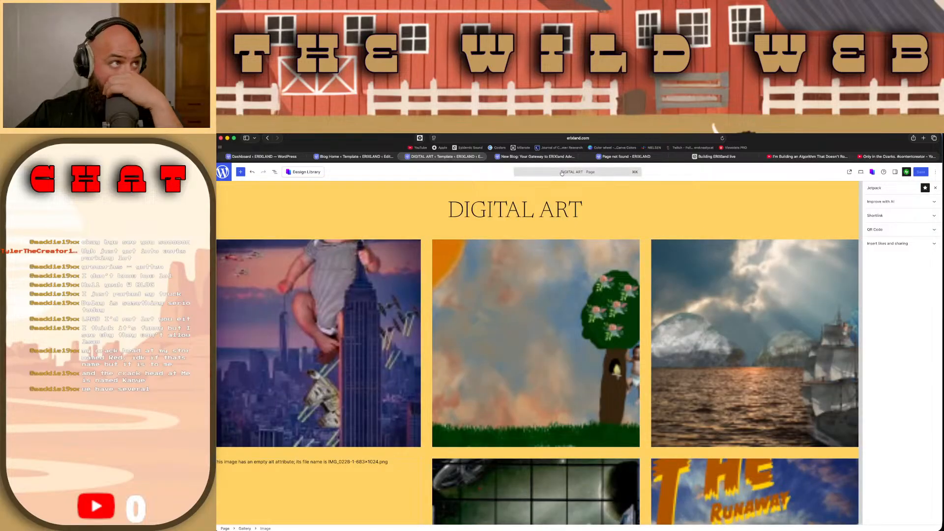
# Step: Close the "Page not found" browser tab and read through the New Blog post on the live ERIXLAND site
pyautogui.click(624, 155)
pyautogui.press('super+w')
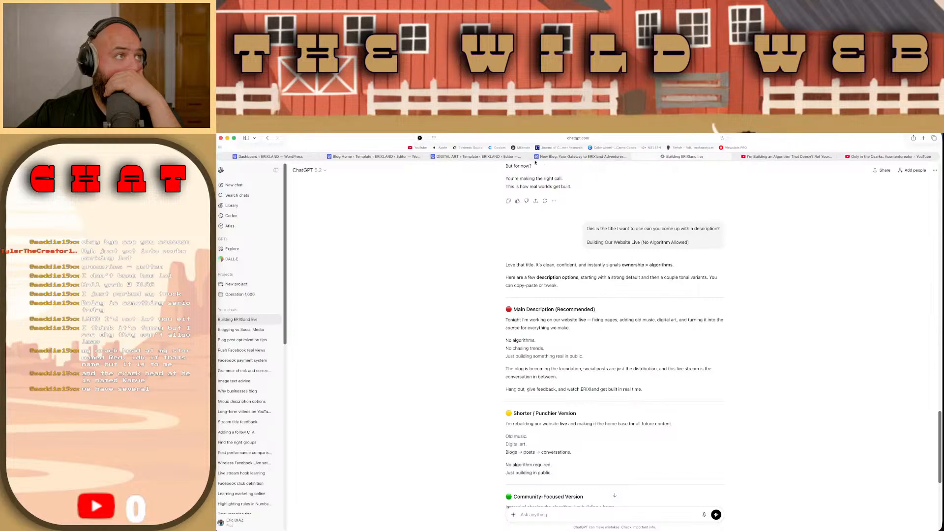
pyautogui.click(562, 157)
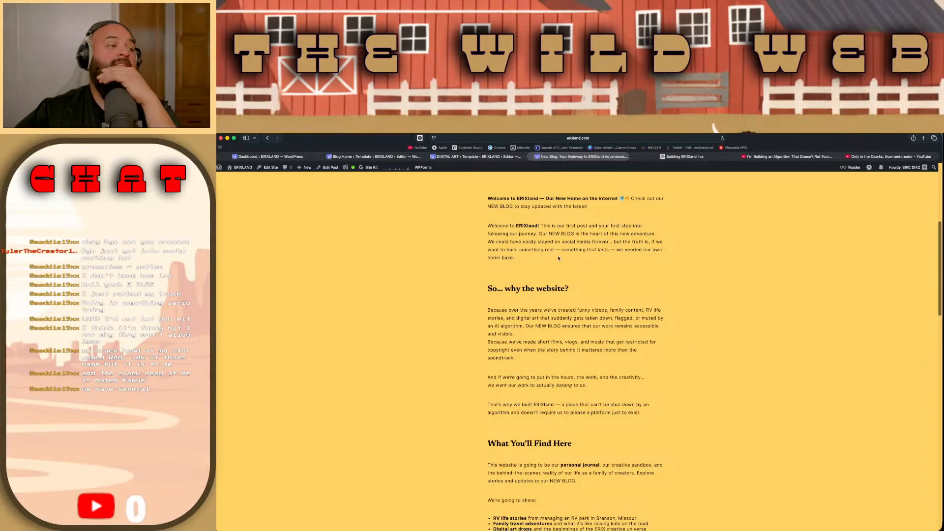
pyautogui.scroll(-2, 560, 256)
pyautogui.scroll(-8, 559, 257)
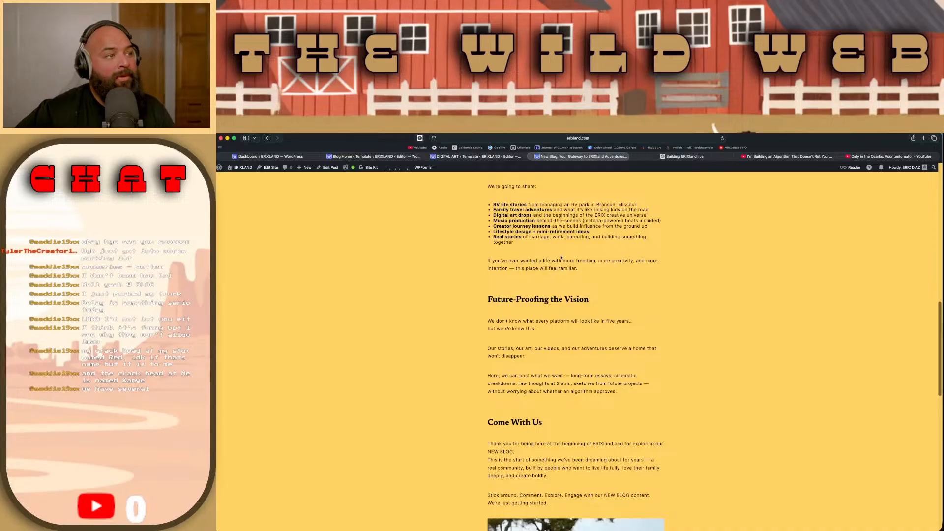
pyautogui.scroll(6, 561, 257)
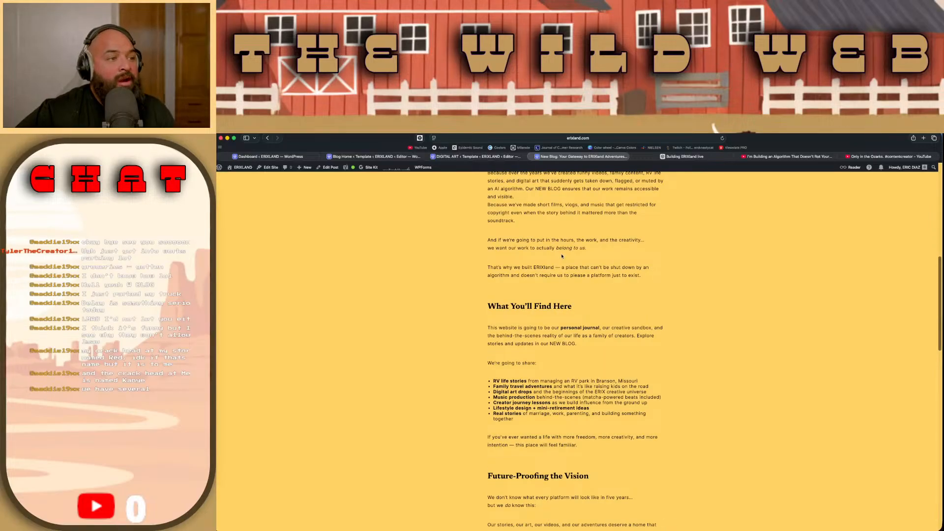